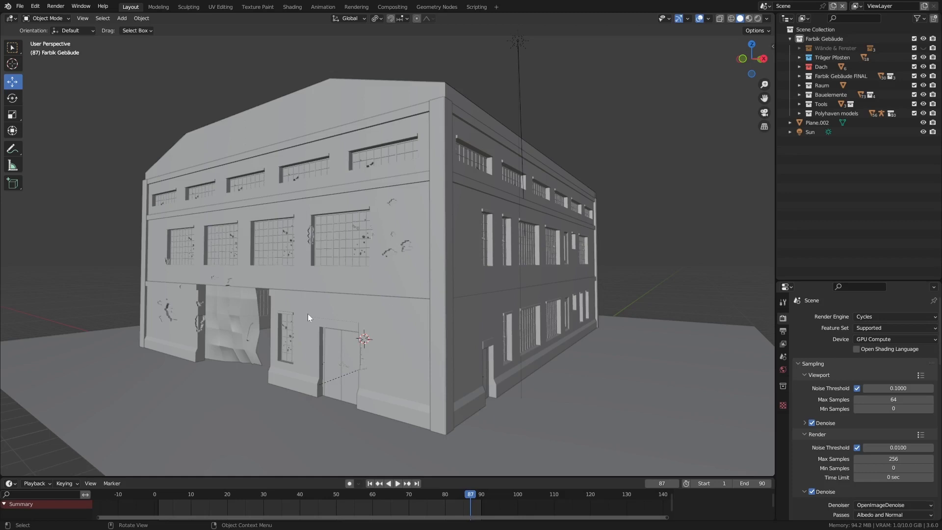
Examine the factory building's exterior and the inner brick wall behind the barrels.
mouse_move(309, 310)
middle_mouse_down()
mouse_move(328, 304)
mouse_move(312, 309)
middle_mouse_up()
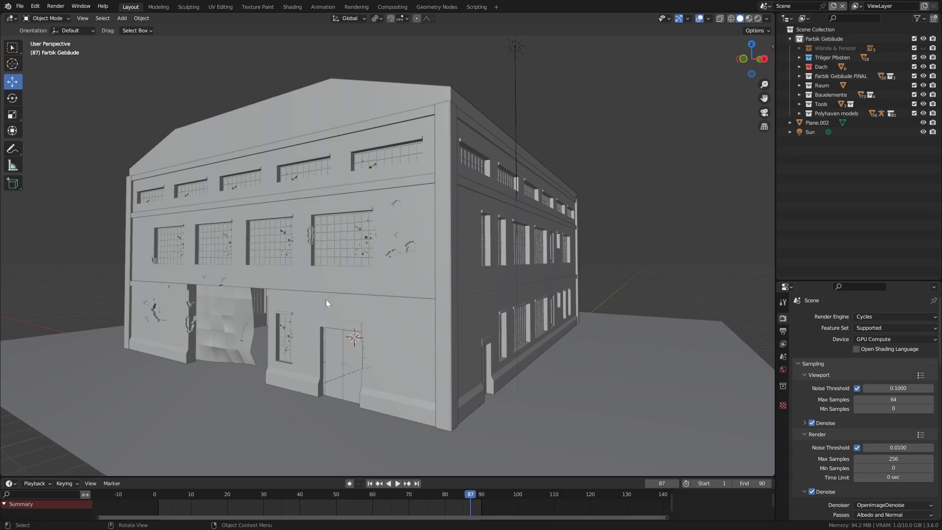
mouse_move(326, 300)
middle_mouse_down()
mouse_move(314, 296)
mouse_move(328, 303)
mouse_move(319, 307)
middle_mouse_up()
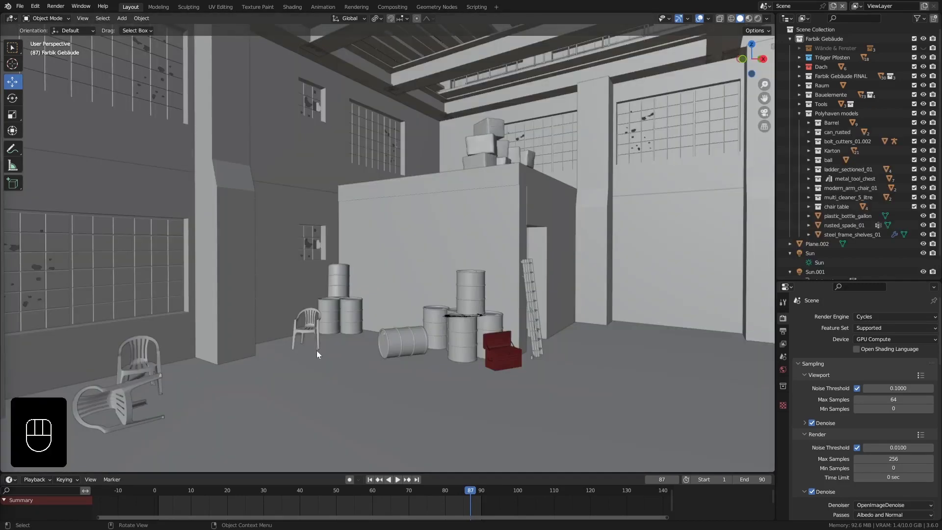
mouse_move(317, 351)
middle_mouse_down()
mouse_move(302, 352)
mouse_move(316, 349)
middle_mouse_up()
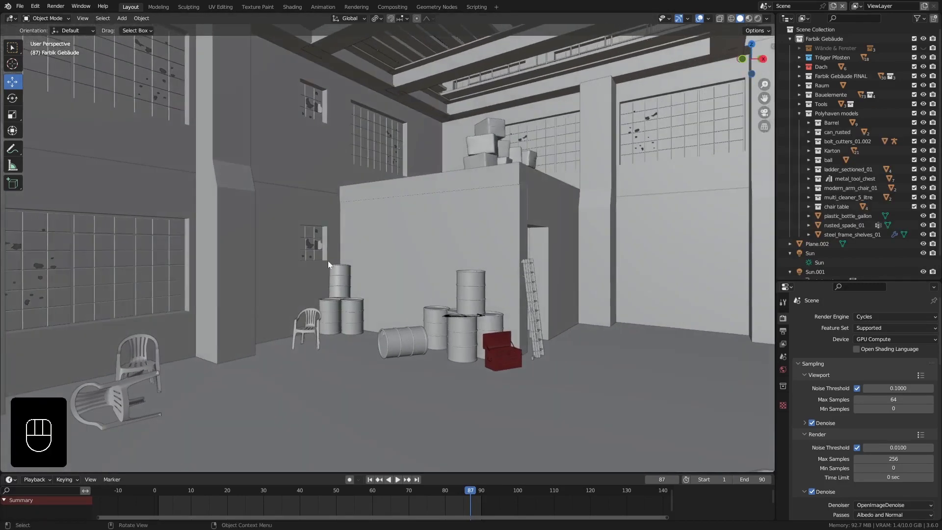
middle_click_drag(378, 278, 295, 266, "shift")
left_click(208, 222)
middle_click_drag(205, 263, 196, 205)
scroll(215, 260, "up", 3)
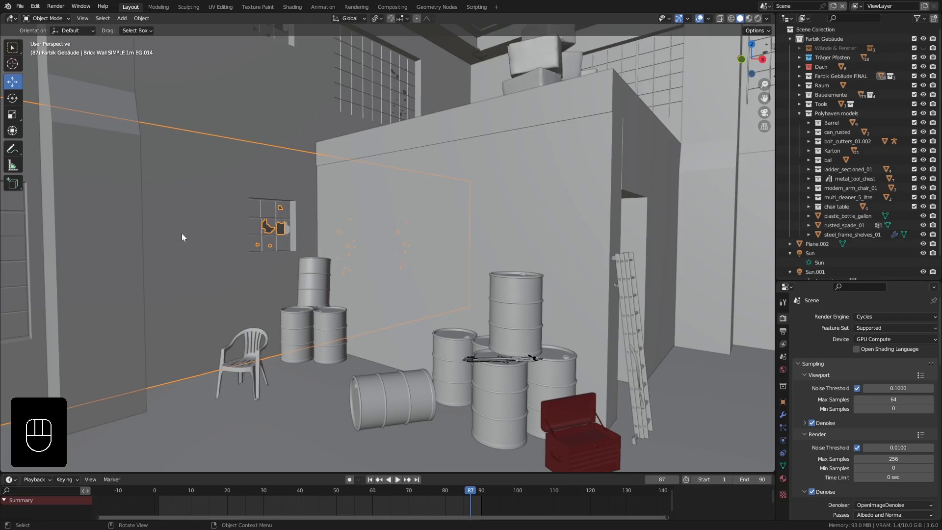
mouse_move(291, 384)
middle_mouse_down()
mouse_move(311, 385)
mouse_move(285, 369)
middle_mouse_up()
Move the plastic chair beside the stacked barrels across the hall, clear of the brick wall and past the ladder.
left_click(214, 337)
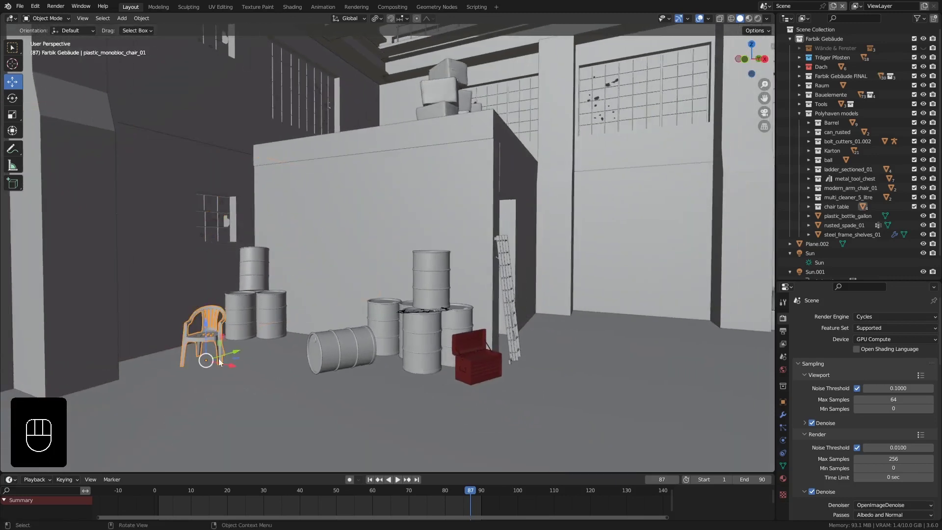
left_click_drag(231, 364, 576, 439)
middle_click_drag(575, 436, 557, 430)
left_click_drag(541, 417, 595, 371)
Add a Boolean modifier to the ground-floor brick wall beside the small broken window.
middle_click_drag(283, 343, 328, 343, "shift")
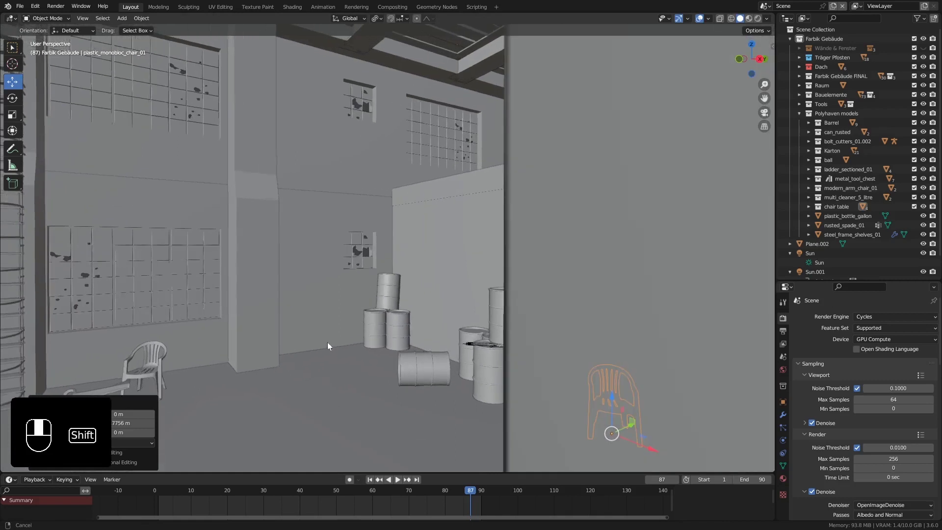
left_click(318, 290)
middle_click_drag(318, 291, 330, 261)
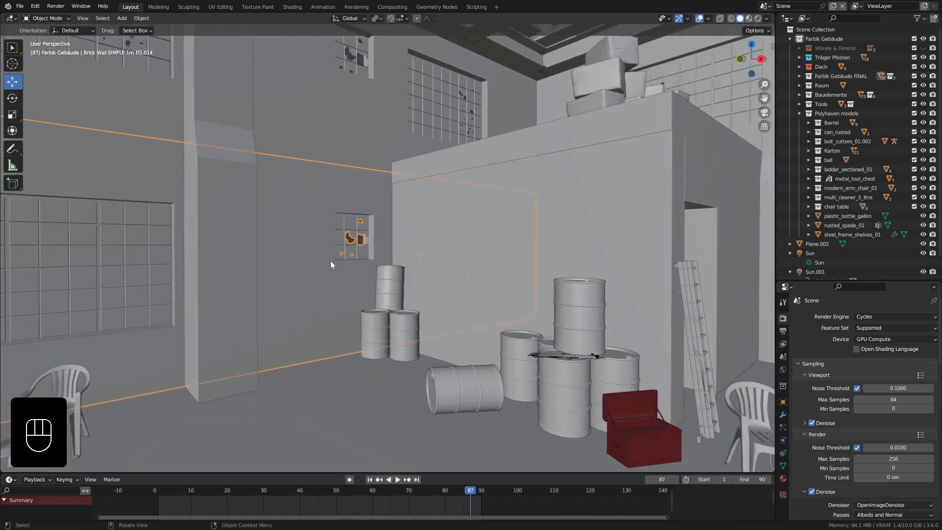
left_click(784, 416)
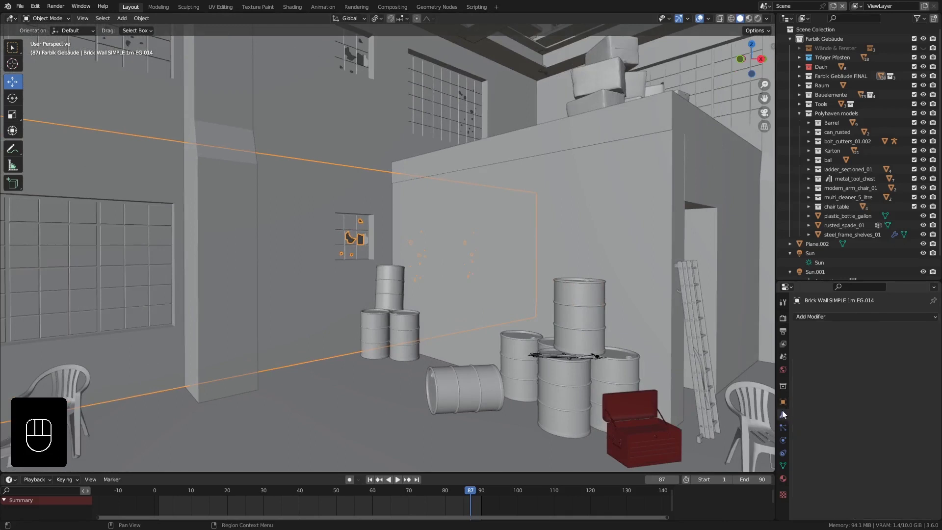
left_click(805, 317)
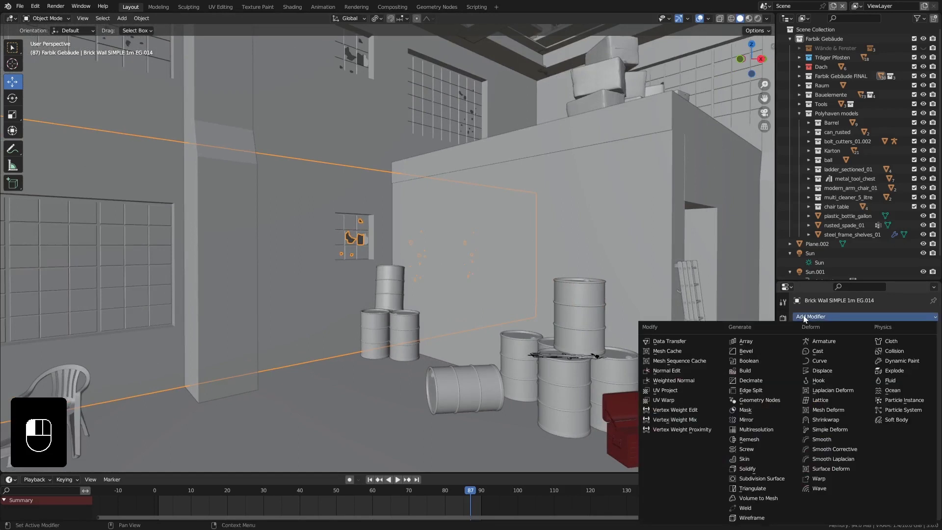
left_click(748, 362)
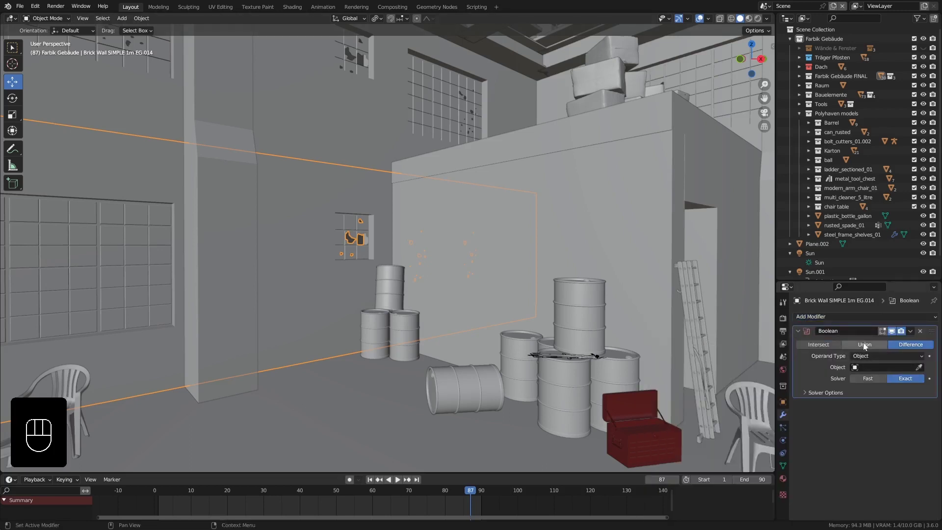
Place the 3D cursor on the floor in front of the brick wall and add a cube mesh there.
scroll(301, 240, "down", 1)
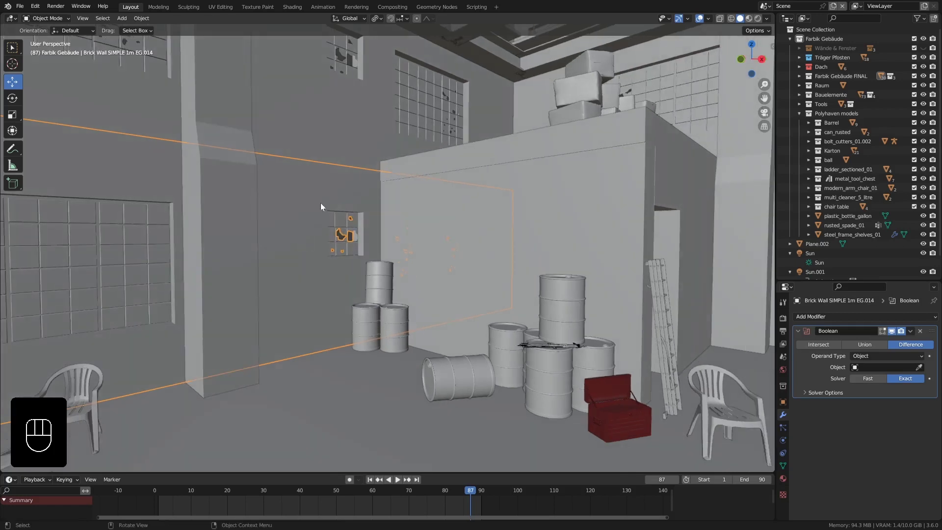
middle_click_drag(298, 243, 328, 260, "ctrl")
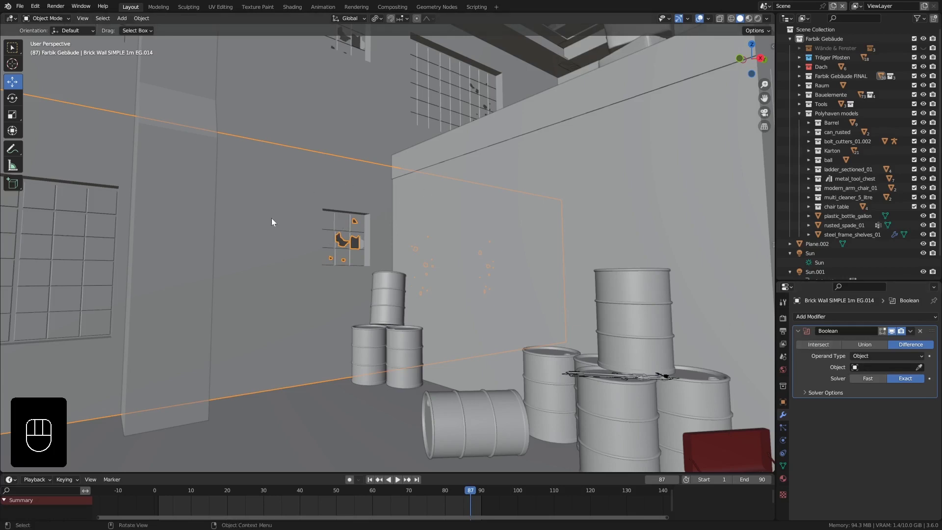
middle_click_drag(284, 213, 297, 264)
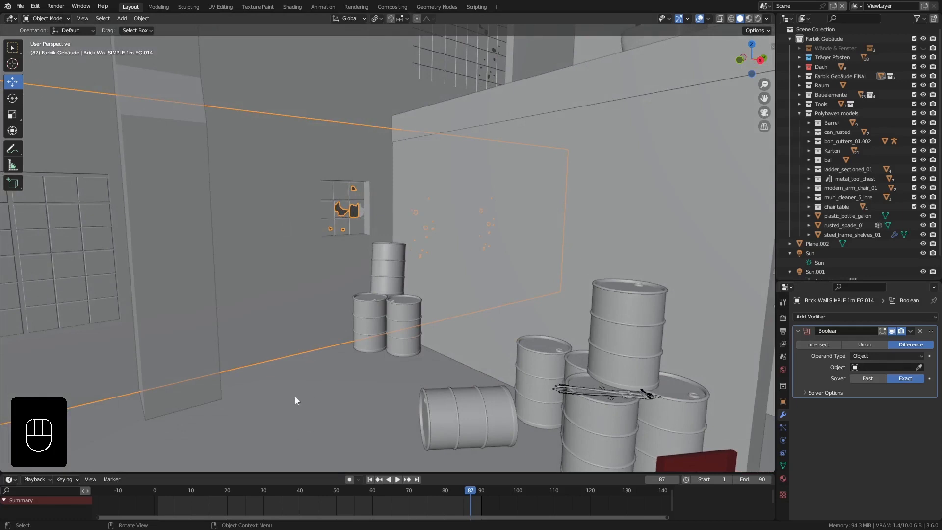
right_click(296, 379, "shift")
key("shift+a")
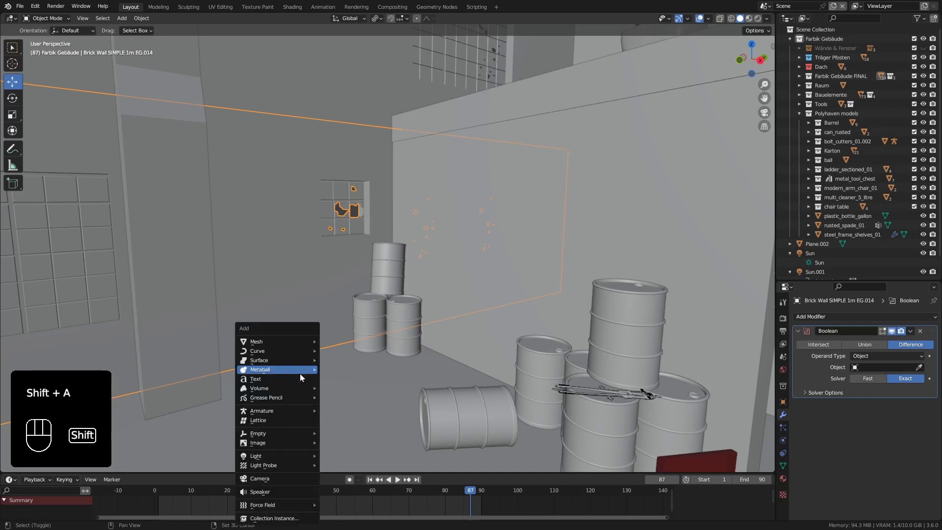
mouse_move(290, 342)
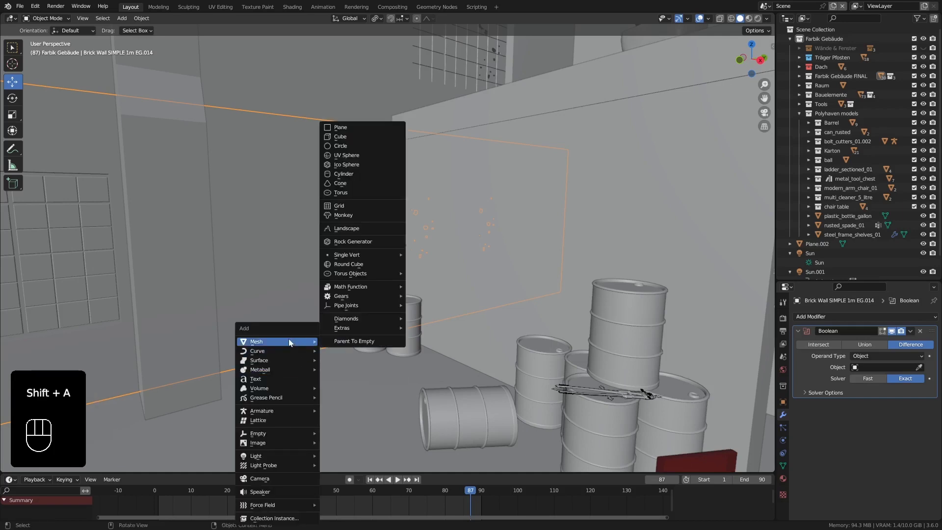
left_click(341, 136)
Raise the cube about 0.89 m and shift it about 0.11 m along Y.
middle_click_drag(334, 347, 331, 352)
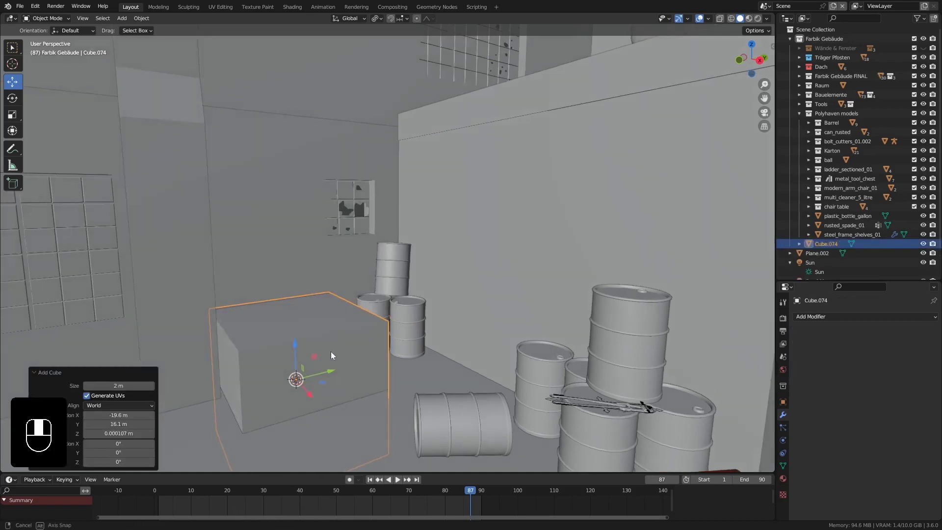
left_click_drag(291, 340, 292, 282)
middle_click_drag(254, 295, 315, 316)
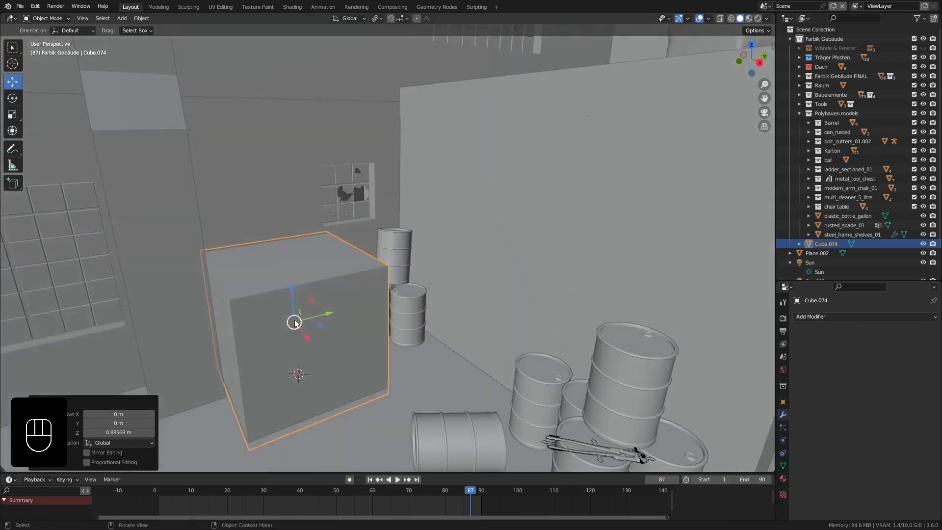
left_click_drag(327, 313, 336, 307)
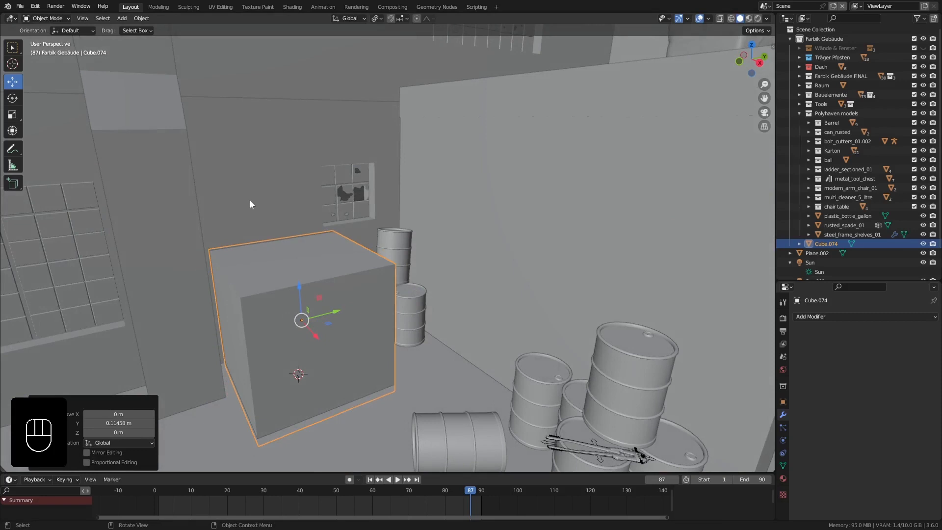
middle_click_drag(335, 325, 326, 318)
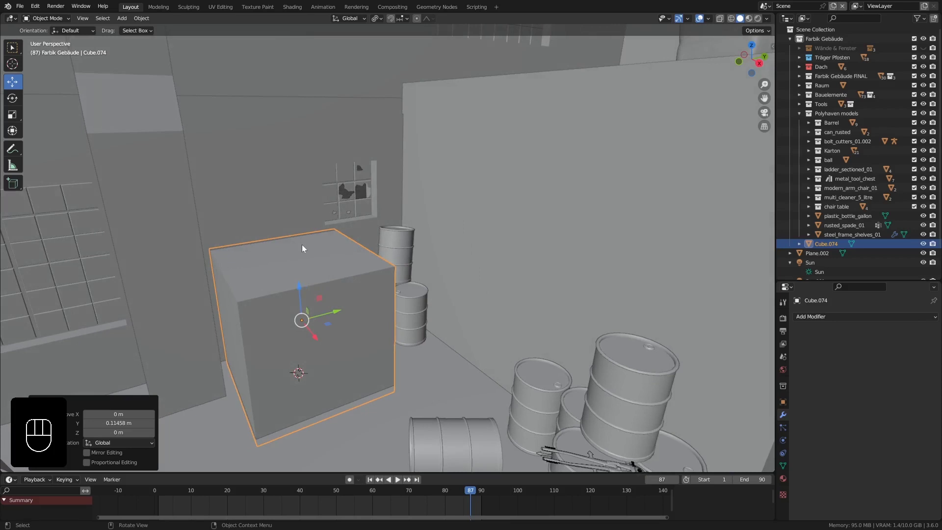
mouse_move(293, 269)
middle_mouse_down()
mouse_move(286, 240)
mouse_move(292, 260)
middle_mouse_up()
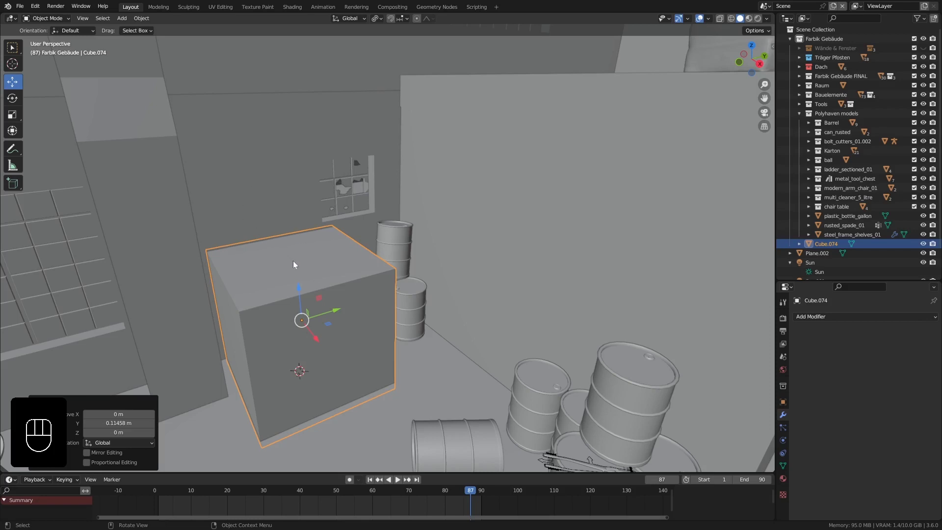
Cut a vertical loop through the middle of the cube and raise its top centre edge about 0.99 m into a peak.
key("Tab")
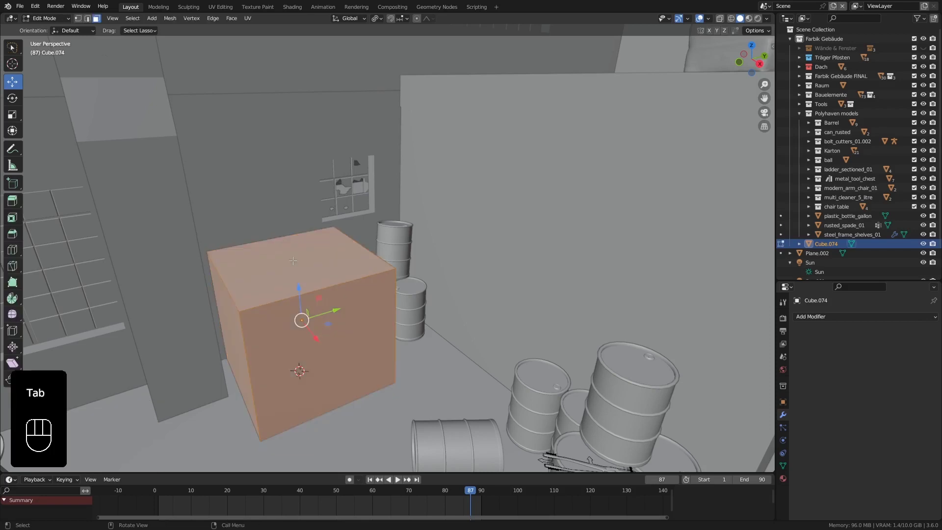
key("ctrl+r")
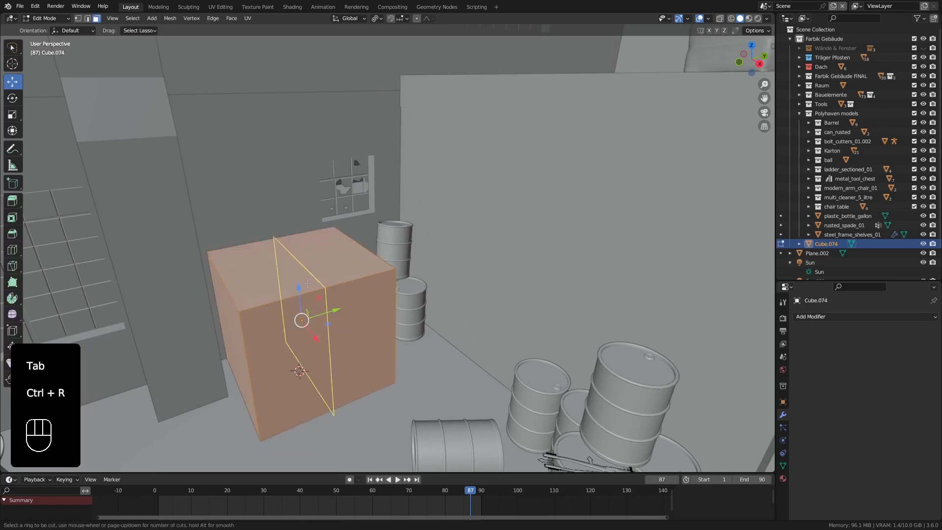
left_click(308, 284)
mouse_move(308, 284)
middle_mouse_down()
mouse_move(327, 321)
mouse_move(300, 274)
middle_mouse_up()
left_click(299, 269)
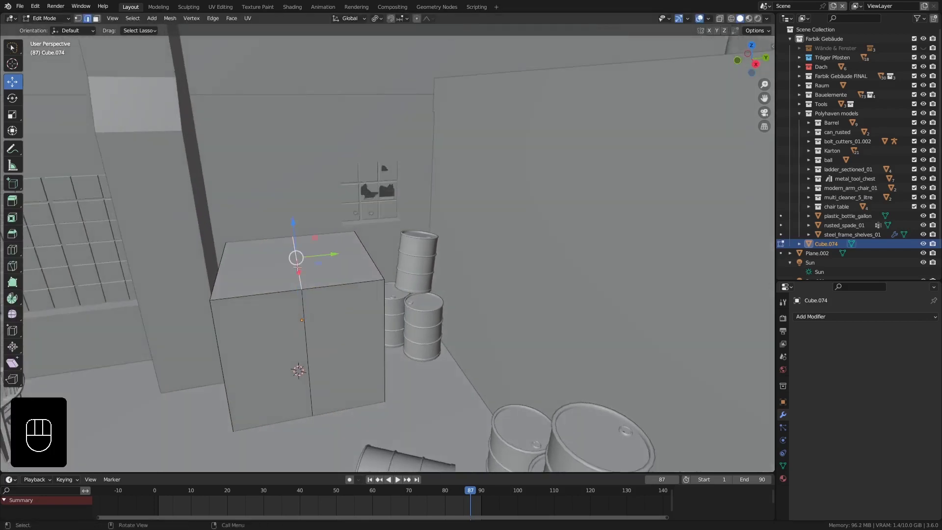
left_click_drag(294, 230, 289, 169)
middle_click_drag(260, 263, 296, 258)
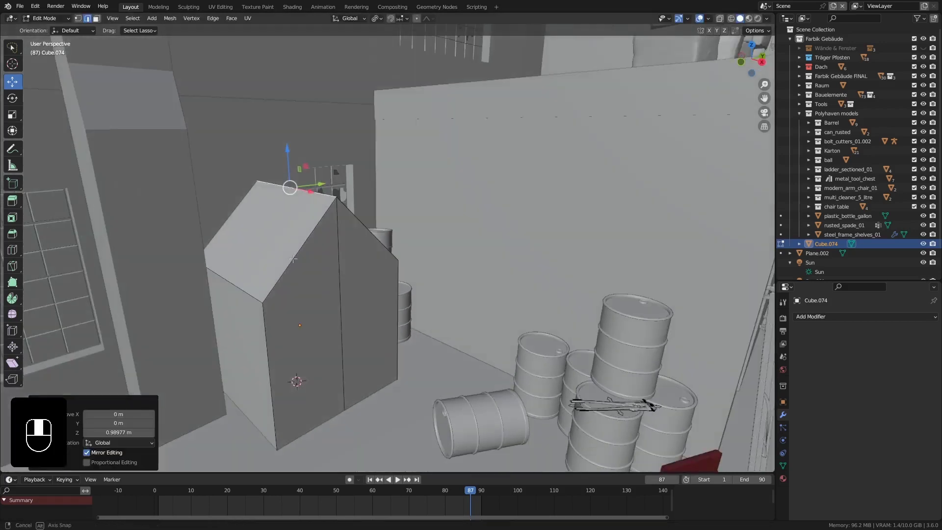
Shift the upper and bottom edges on the left side of the shape inward along Y.
left_click(233, 284)
left_click_drag(250, 271, 261, 270)
left_click(253, 407)
left_click_drag(267, 406, 299, 394)
middle_click_drag(298, 395, 243, 390)
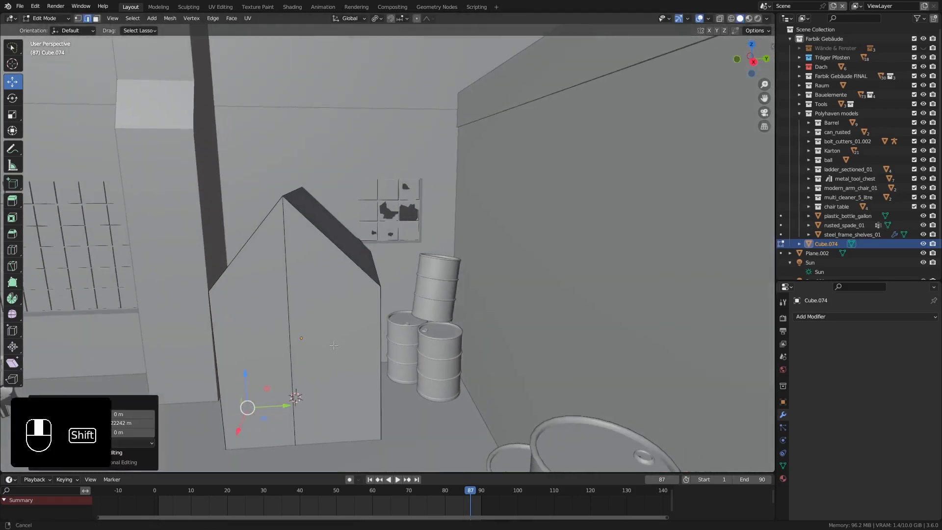
Move the upper right edge inward and up about 0.35 m, and adjust the bottom right edge outward along Y.
left_click(374, 265)
left_click_drag(394, 264, 327, 212)
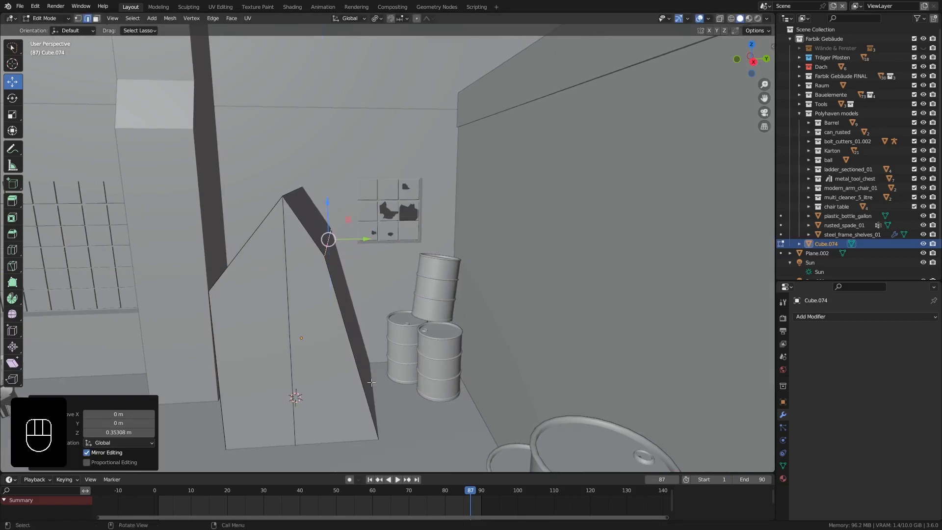
left_click(375, 401)
left_click_drag(415, 402, 378, 401)
middle_click_drag(334, 408, 341, 402)
left_click_drag(374, 401, 411, 400)
middle_click_drag(411, 400, 346, 357)
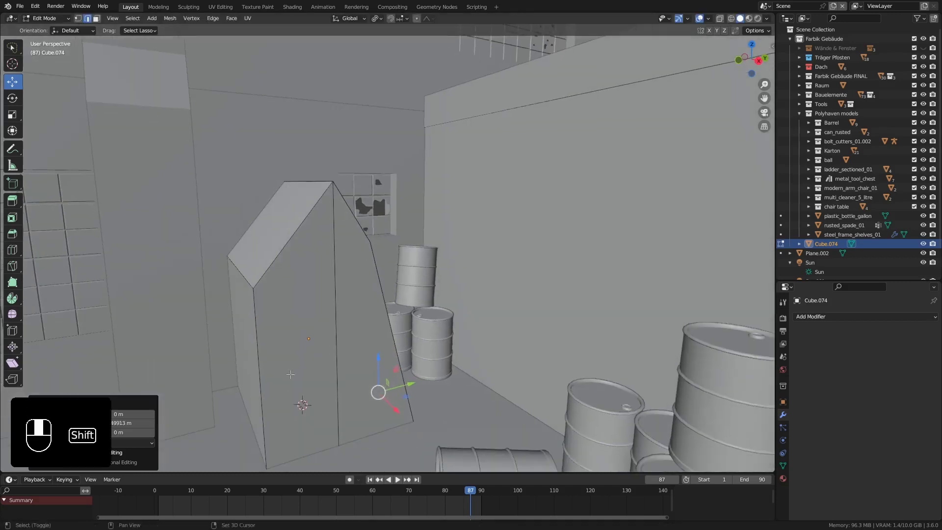
Cut a horizontal loop around the middle of the shape and push its left edge inward.
key("ctrl+r")
left_click(346, 357)
right_click(346, 357)
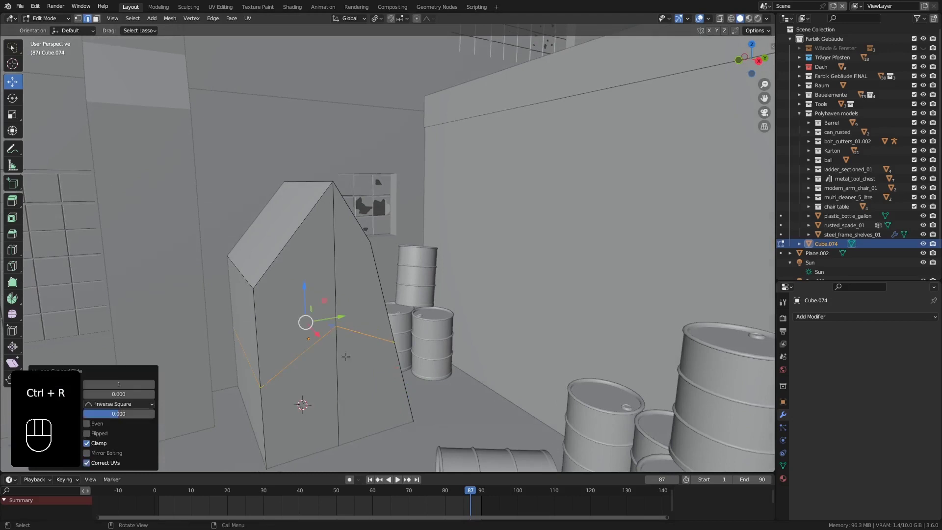
left_click(249, 357)
left_click_drag(269, 346, 282, 343)
Pull the bottom left edge of the shape outward and lower the upper left edge while moving it slightly outward.
left_click(249, 404)
left_click_drag(287, 417, 270, 422)
left_click(234, 270)
left_click_drag(236, 239, 238, 259)
left_click_drag(270, 286, 265, 290)
Shift the upper right edge about 0.09 m outward along Y, push the middle right edge inward, and leave mesh editing.
middle_click_drag(299, 321, 237, 316)
left_click(297, 233)
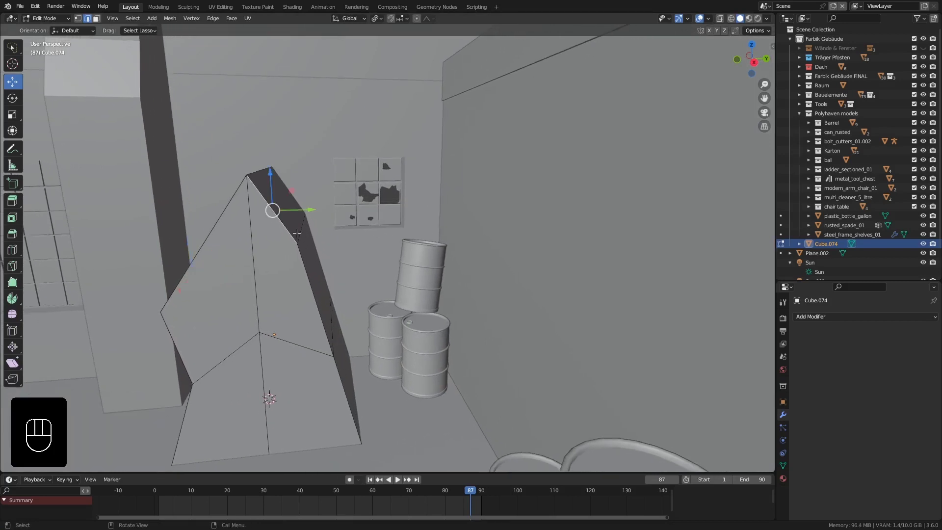
left_click_drag(305, 221, 321, 223)
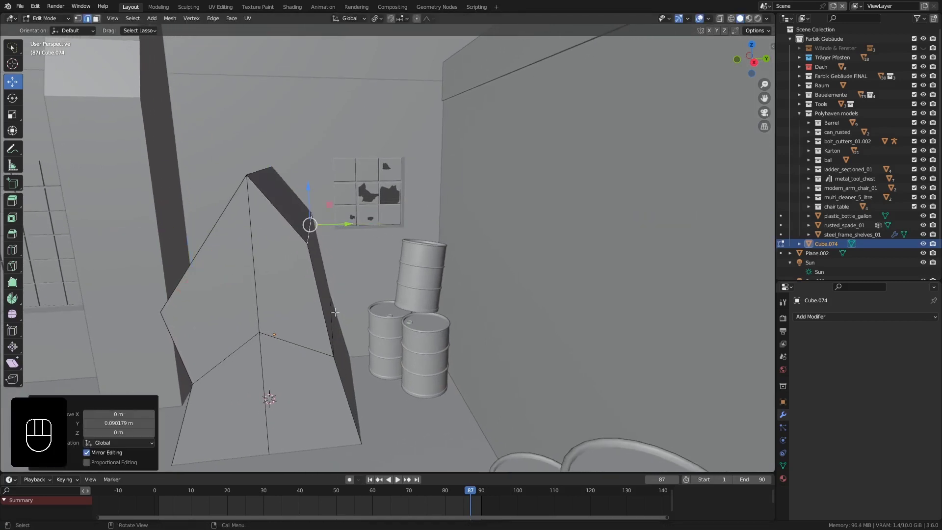
middle_click_drag(335, 316, 326, 320)
left_click(328, 320)
left_click_drag(351, 318, 342, 318)
mouse_move(279, 328)
middle_mouse_down()
mouse_move(294, 324)
mouse_move(288, 319)
middle_mouse_up()
key("Tab")
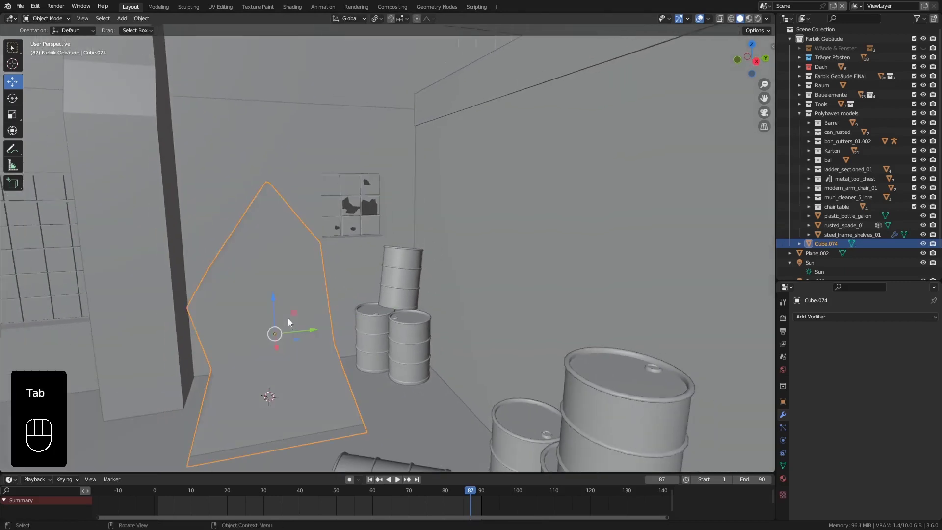
Scale the irregular block along X to about 0.308 to make it thinner.
middle_click_drag(264, 349, 272, 386)
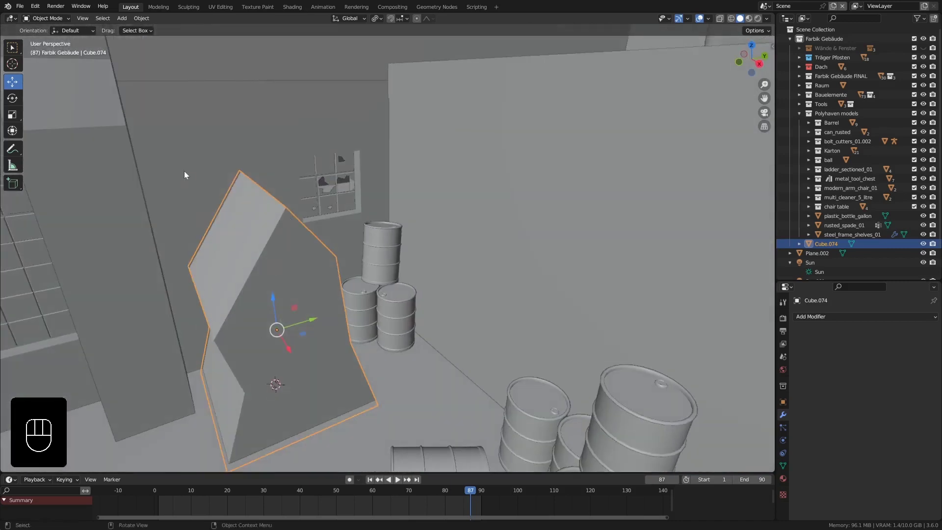
middle_click_drag(195, 187, 286, 260)
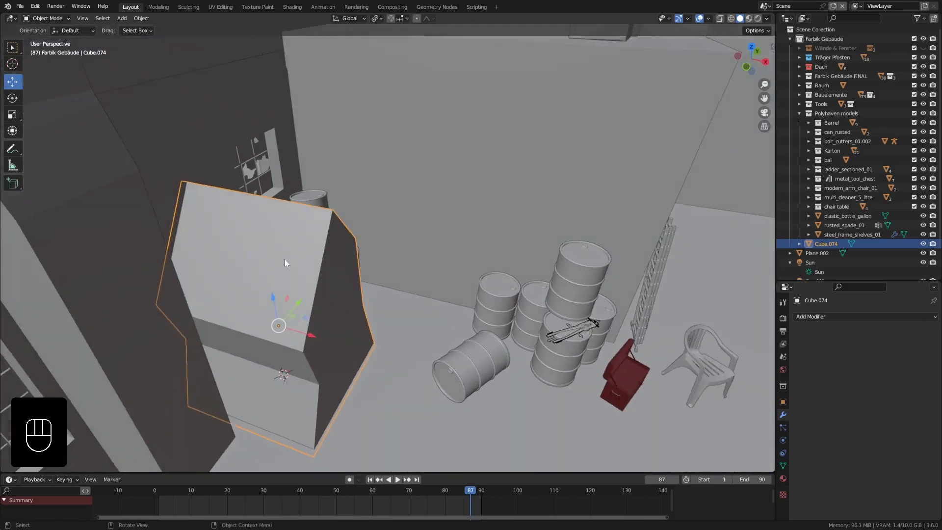
key("s")
key("x")
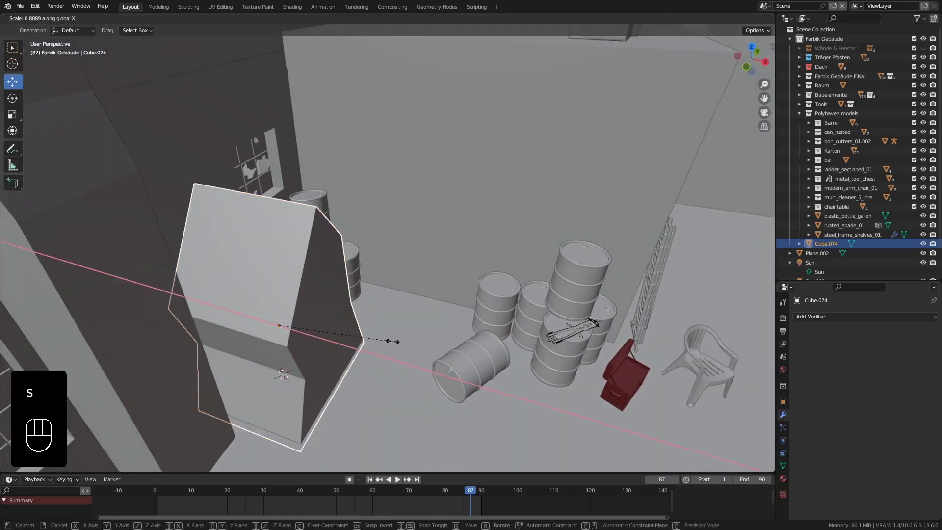
left_click(323, 325)
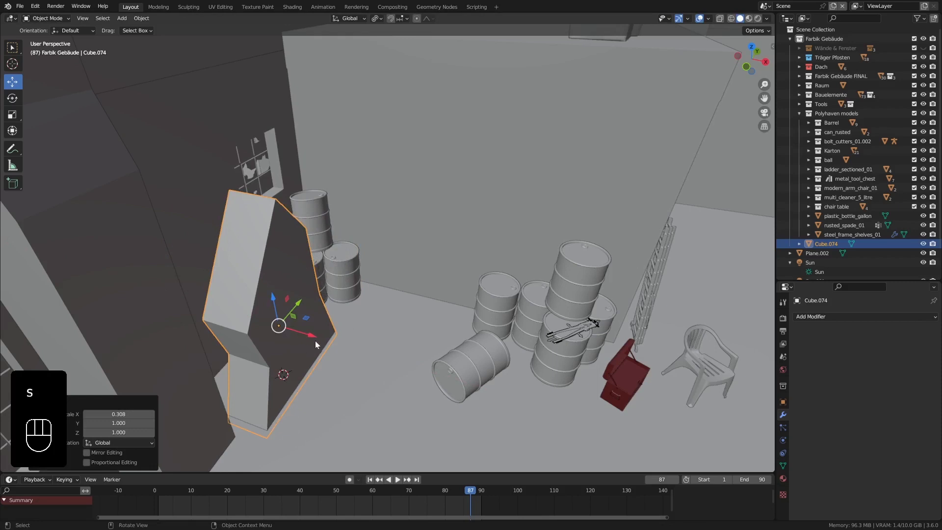
Move the irregular block about 1.14 m in the negative X direction so it passes through the brick wall.
middle_click_drag(315, 341, 344, 356)
key("g")
key("x")
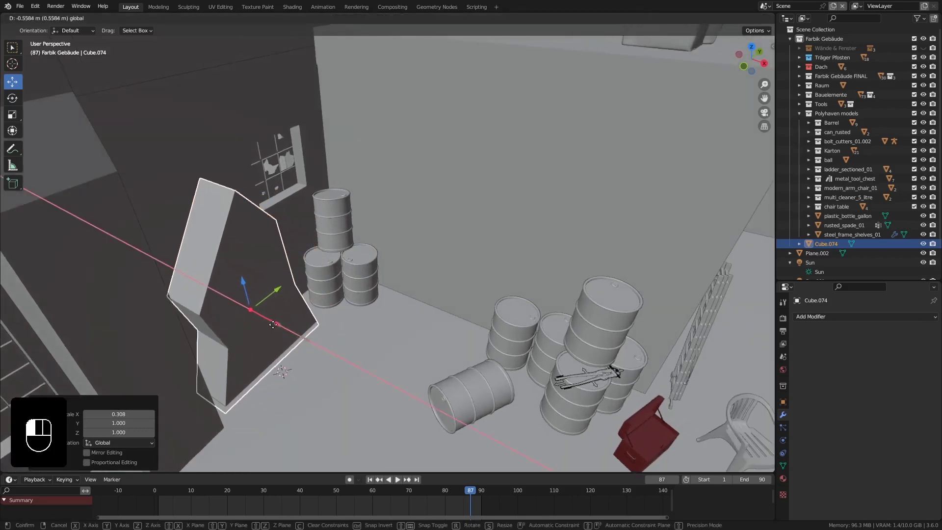
left_click(244, 313)
scroll(263, 379, "up", 2)
middle_click_drag(262, 380, 390, 351)
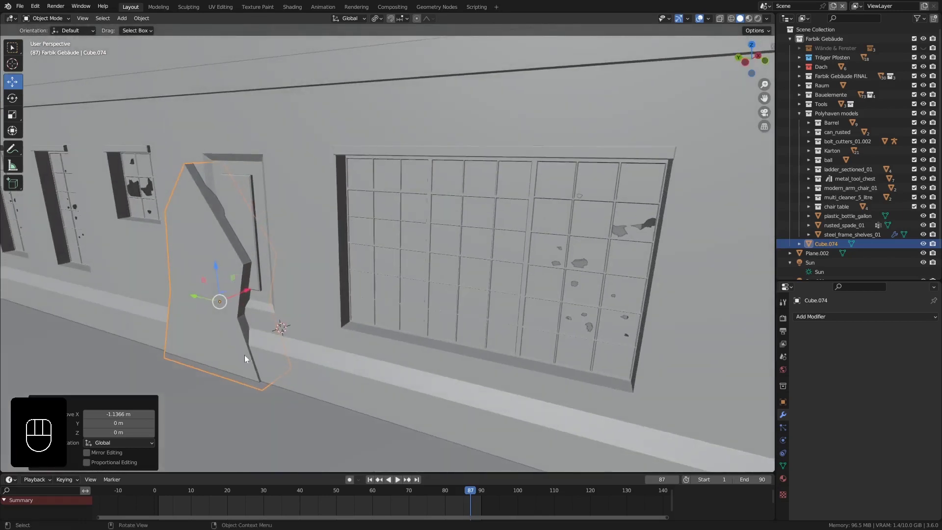
middle_click_drag(289, 349, 228, 302)
Examine from inside the building how the irregular block intersects the brick wall and the floor line.
left_click(261, 121)
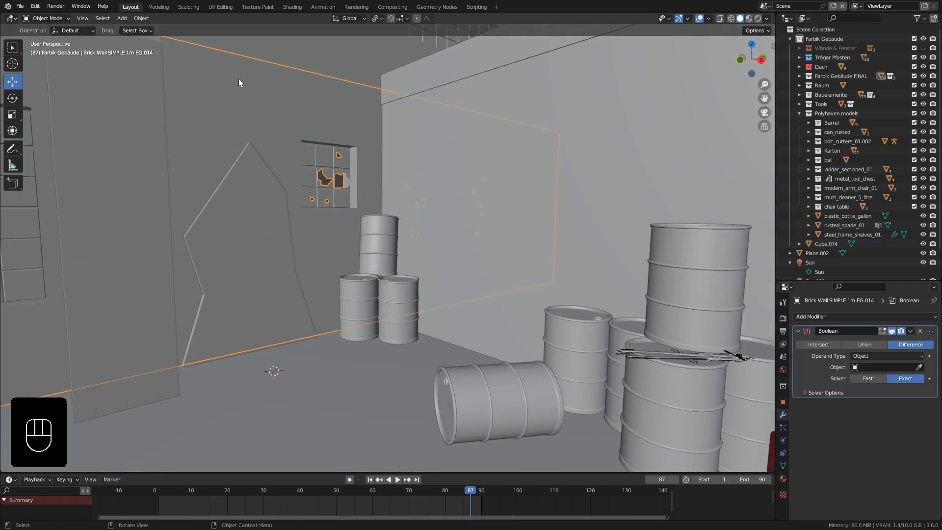
middle_click_drag(254, 331, 192, 126)
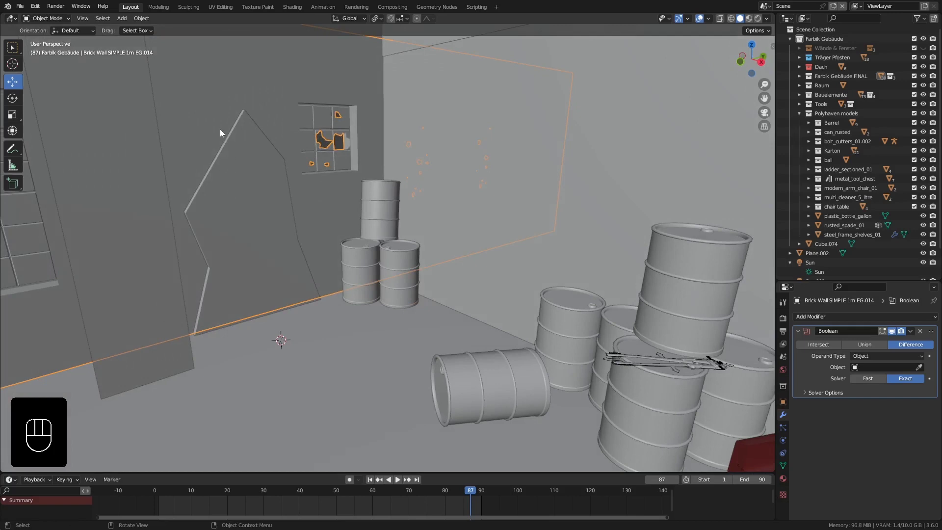
middle_click_drag(250, 320, 244, 293)
left_click(244, 294)
middle_click_drag(254, 333, 237, 276)
scroll(208, 378, "up", 3)
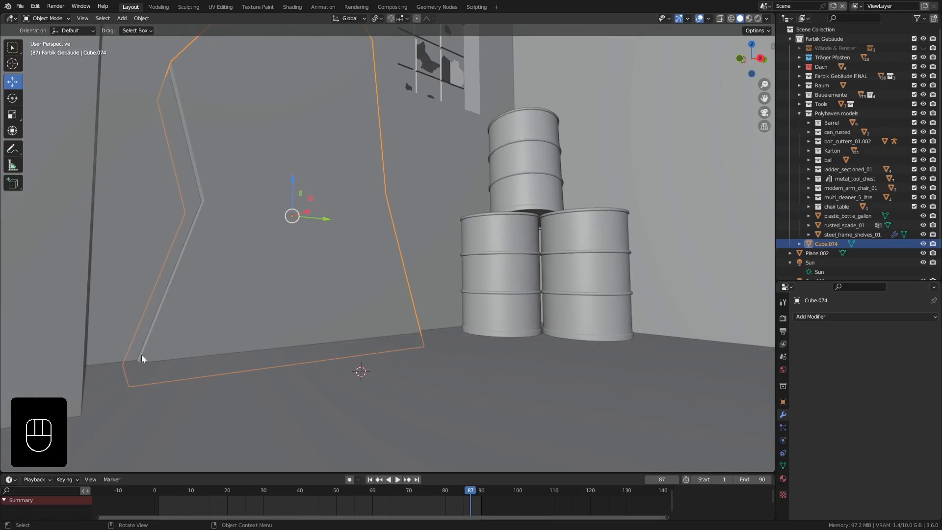
middle_click_drag(199, 294, 271, 384)
middle_click_drag(287, 200, 267, 199)
Set Cube.074 as the cutting object of the brick wall's Boolean Difference modifier and check the cut area.
left_click(299, 90)
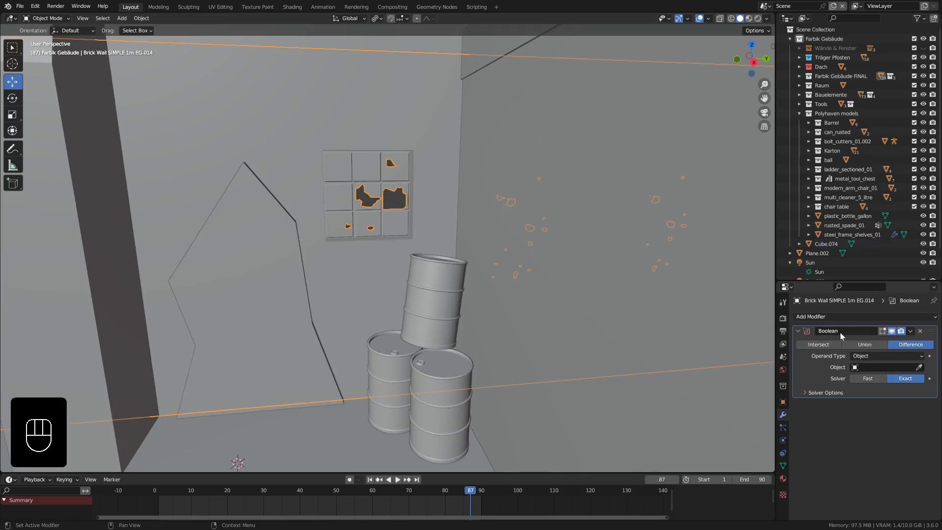
left_click(921, 367)
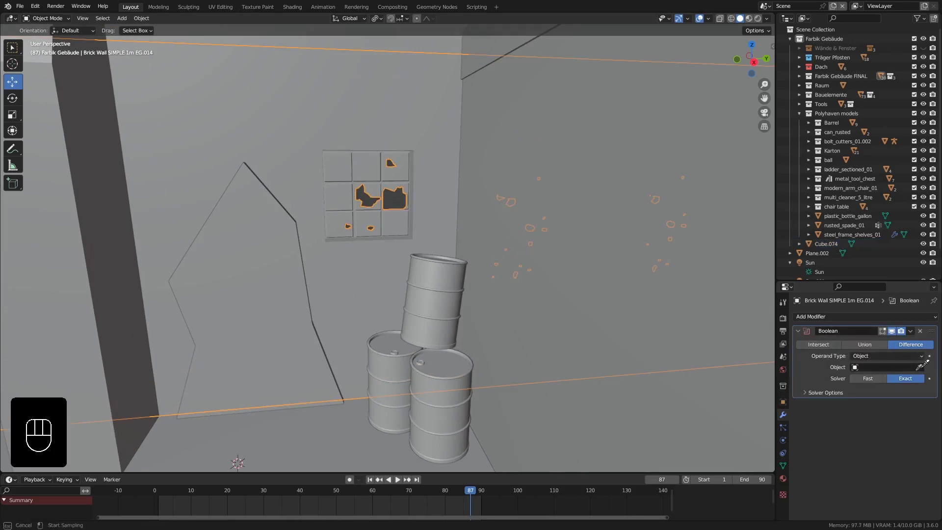
left_click(254, 230)
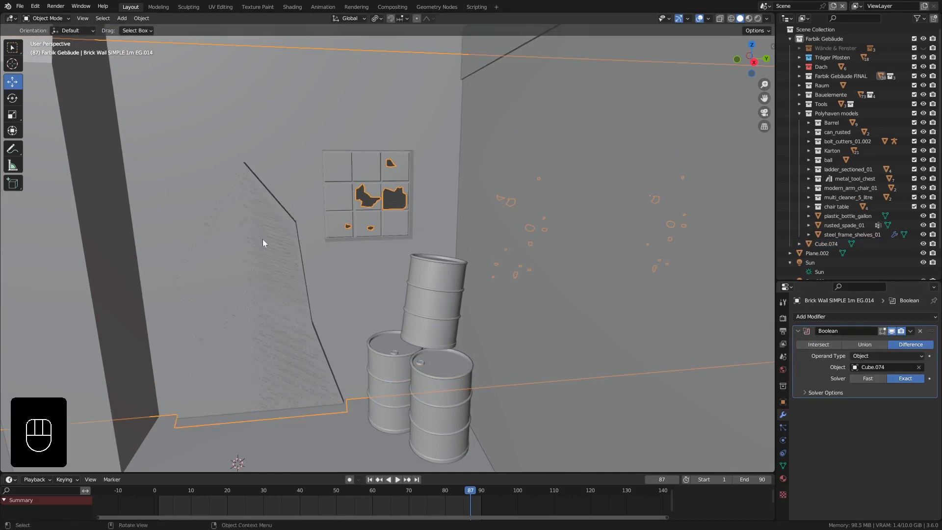
middle_click_drag(268, 241, 239, 249)
middle_click_drag(249, 199, 275, 256, "shift")
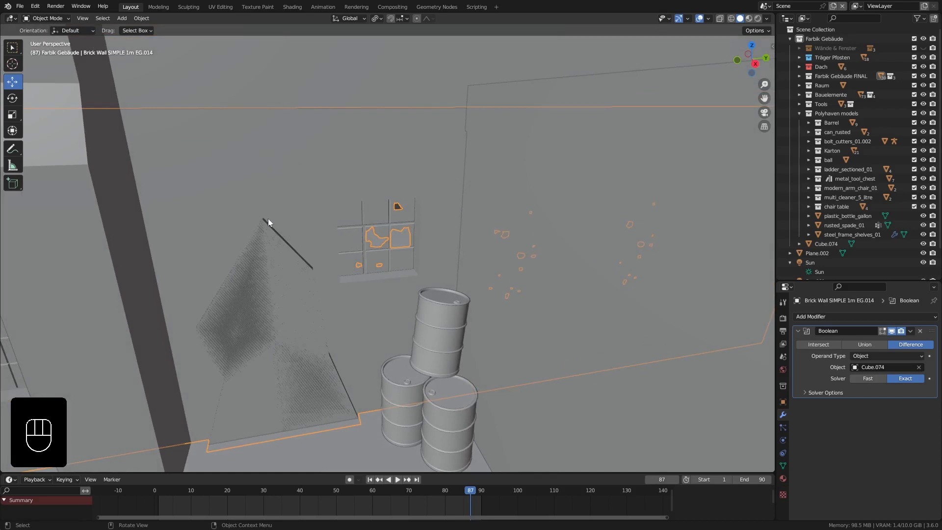
middle_click_drag(292, 239, 252, 241)
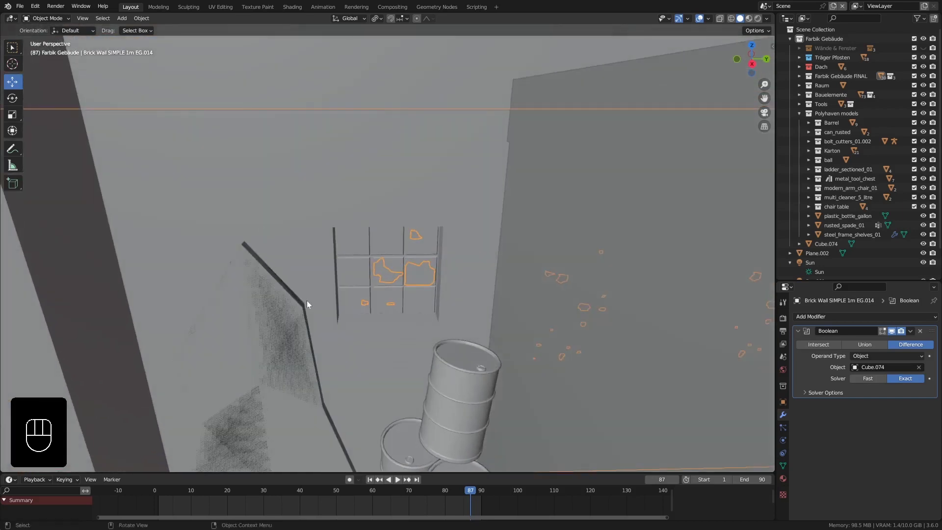
middle_click_drag(305, 337, 315, 241, "shift")
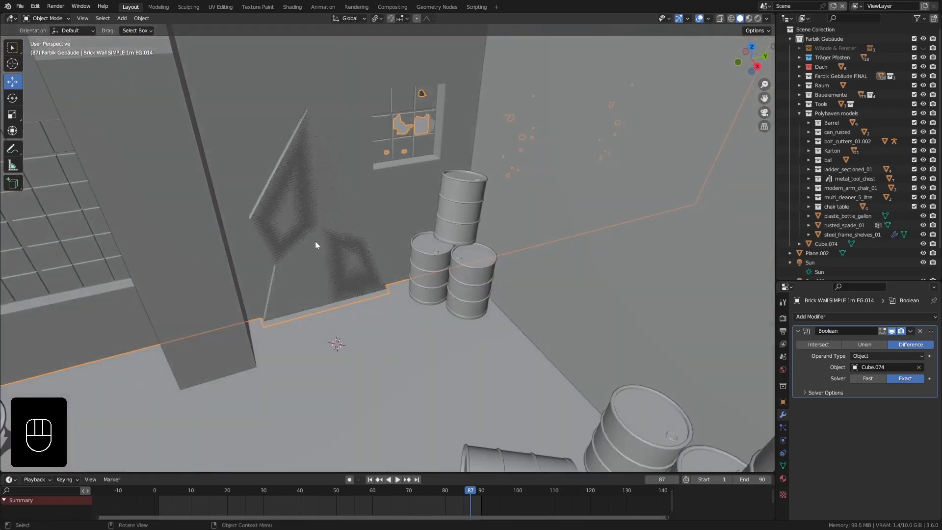
Select the cutter block and shift it about 0.1 m along positive X toward the building's interior.
key("Tab")
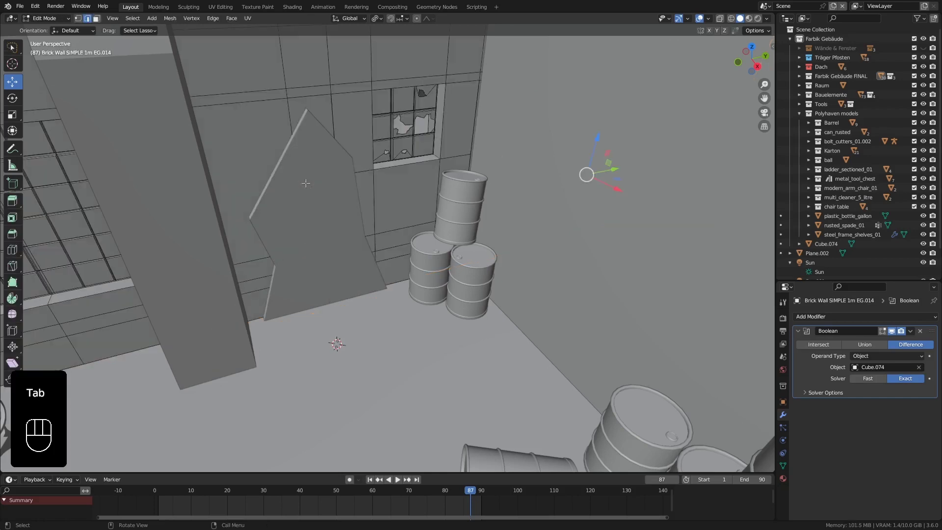
key("Tab")
left_click(318, 186)
middle_click_drag(302, 228, 289, 204)
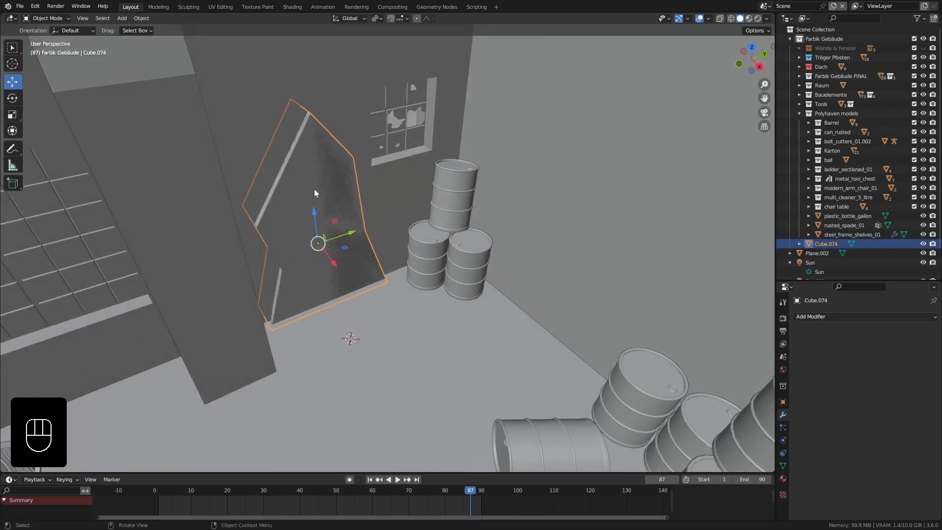
left_click_drag(334, 260, 332, 259)
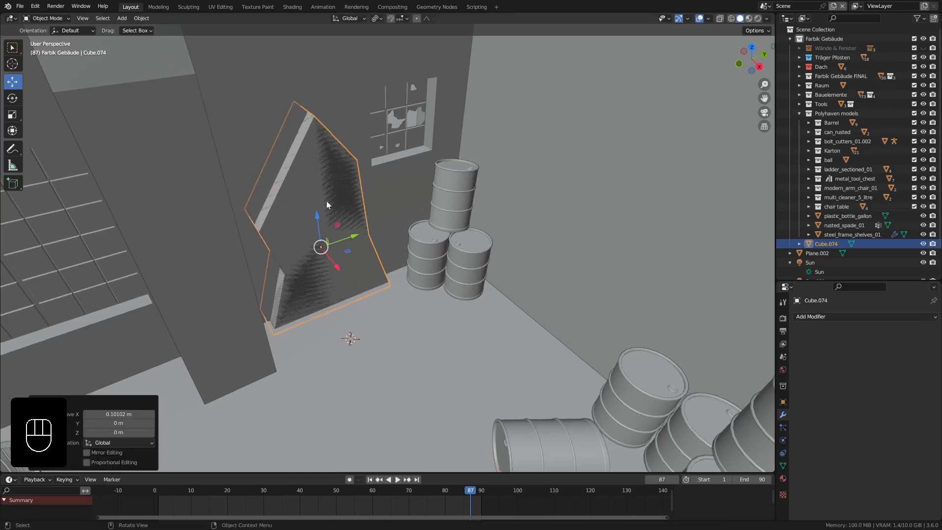
Raise the cutter block's top edge by about 0.44 m along Z and then by about another 0.14 m.
middle_click_drag(326, 201, 317, 163)
key("Tab")
left_click(310, 109)
middle_click_drag(337, 125, 342, 188, "shift")
left_click_drag(304, 120, 311, 100)
middle_click_drag(310, 100, 338, 159)
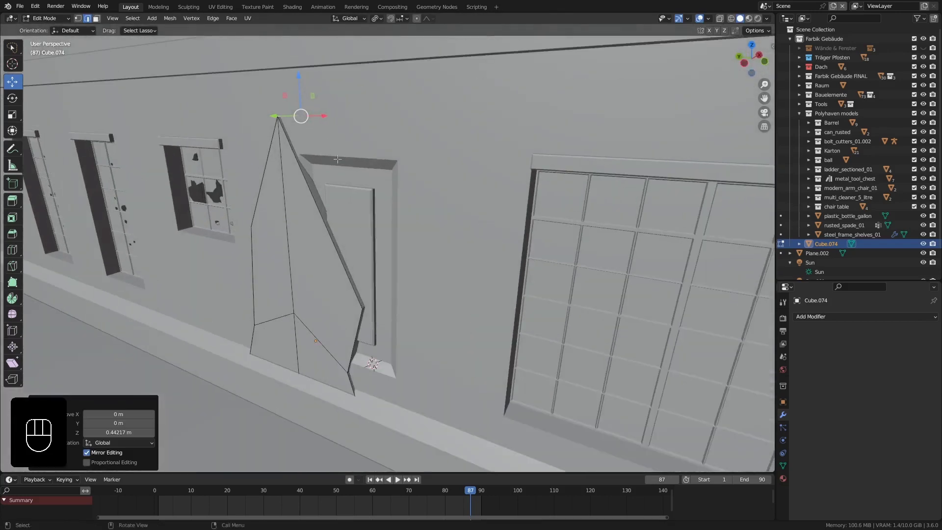
middle_click_drag(381, 194, 298, 206)
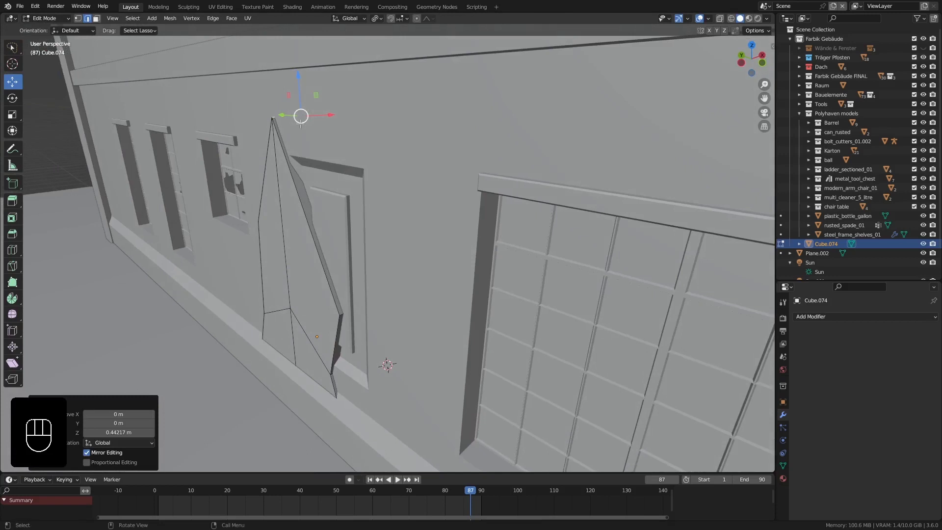
left_click_drag(298, 92, 298, 67)
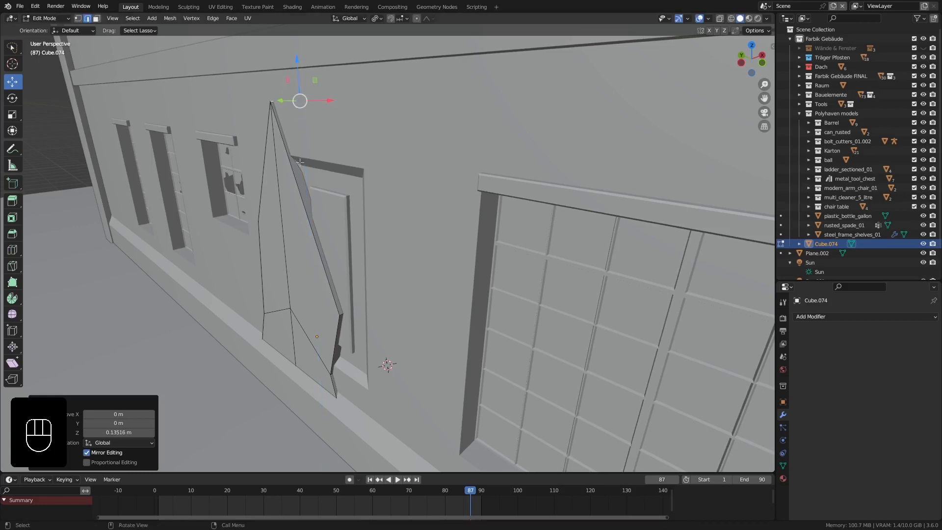
Lower the cutter block's top edge along Z and leave mesh editing.
middle_click_drag(308, 184, 129, 191)
middle_click_drag(245, 71, 267, 94)
left_click_drag(297, 63, 299, 96)
middle_click_drag(327, 198, 317, 238)
key("Tab")
Enable Self Intersection and Hole Tolerant in the solver options of the brick wall's Boolean modifier.
left_click(352, 136)
middle_click_drag(373, 129, 267, 226)
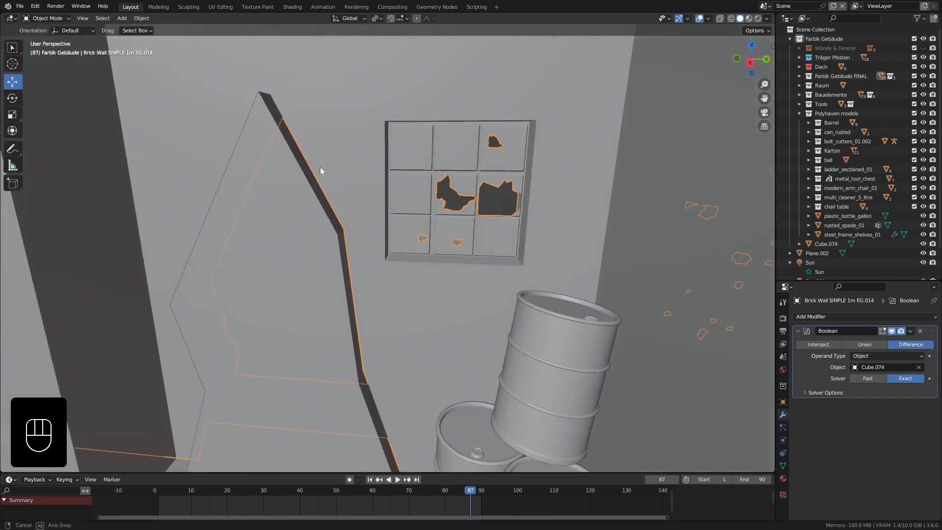
scroll(329, 172, "down", 5)
scroll(368, 107, "down", 3)
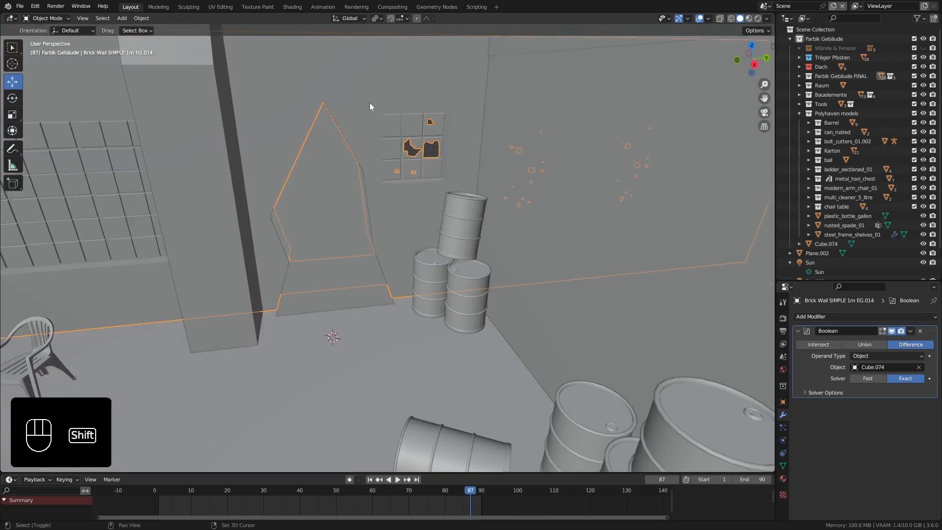
scroll(356, 147, "up", 3)
middle_click_drag(339, 191, 317, 192)
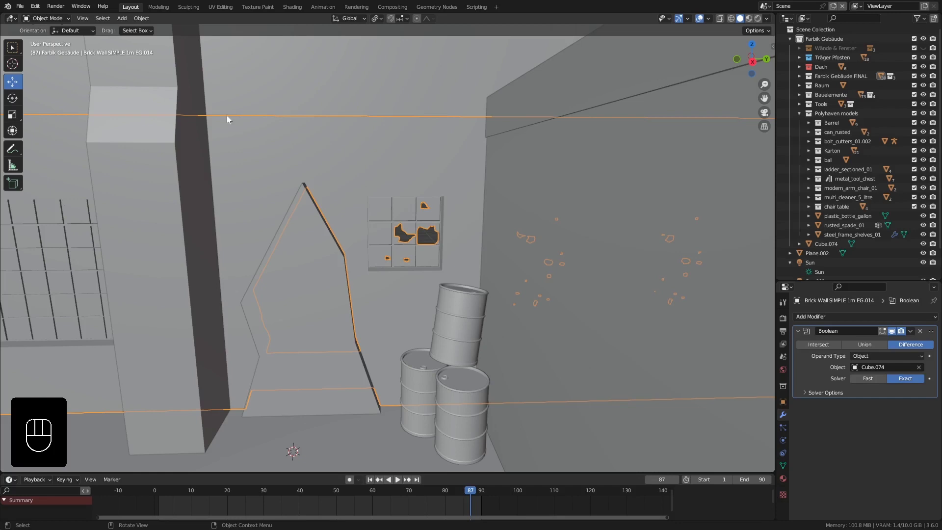
middle_click_drag(327, 183, 311, 206)
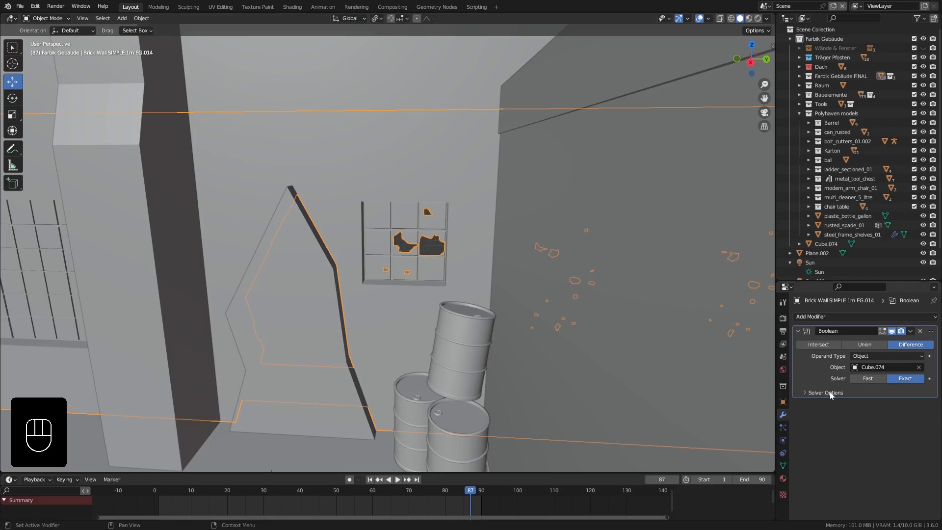
left_click(805, 391)
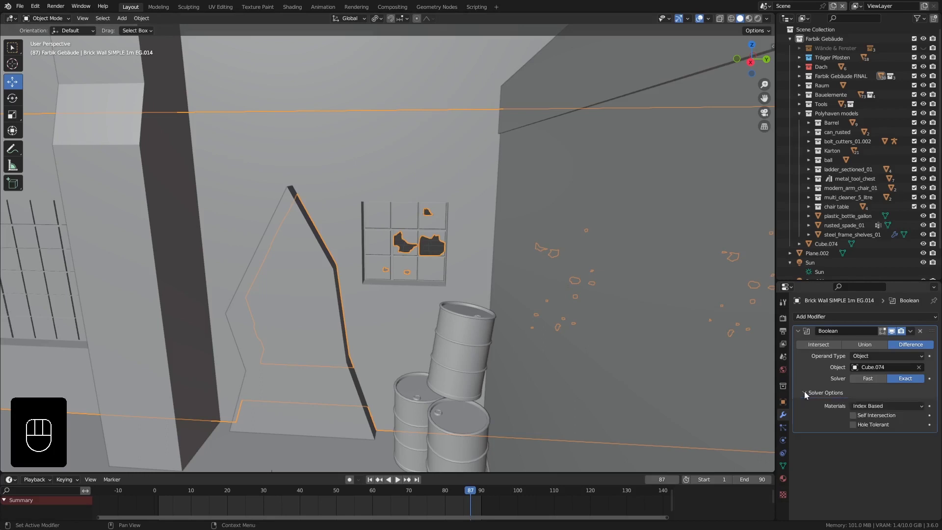
middle_click_drag(380, 284, 352, 251)
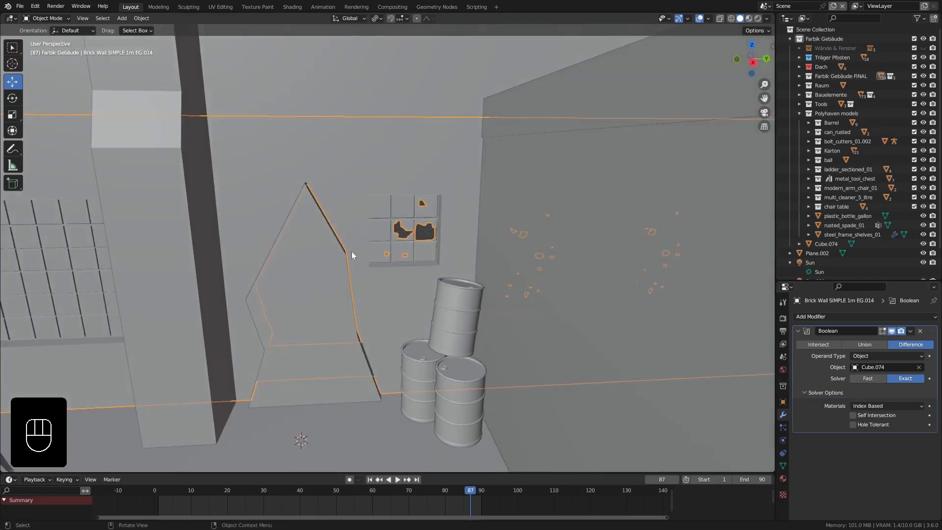
left_click(852, 415)
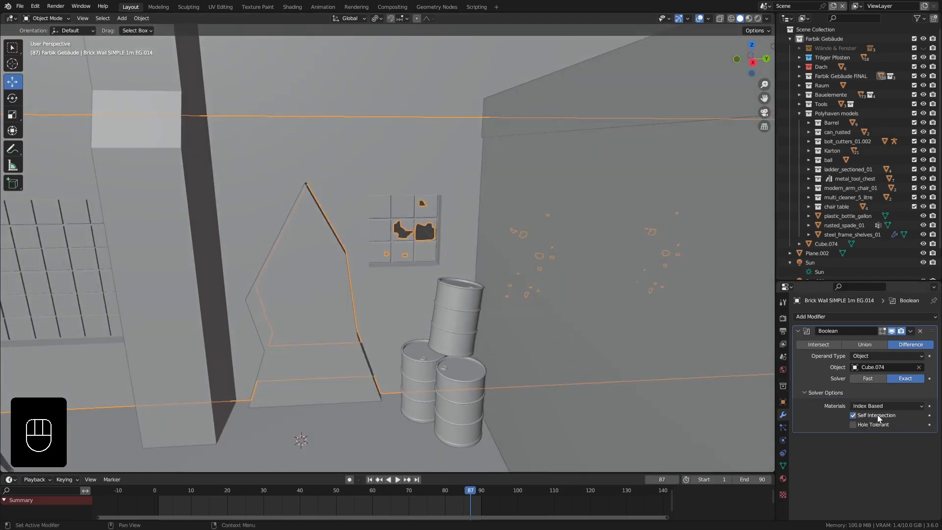
left_click(853, 425)
middle_click_drag(474, 374, 343, 262)
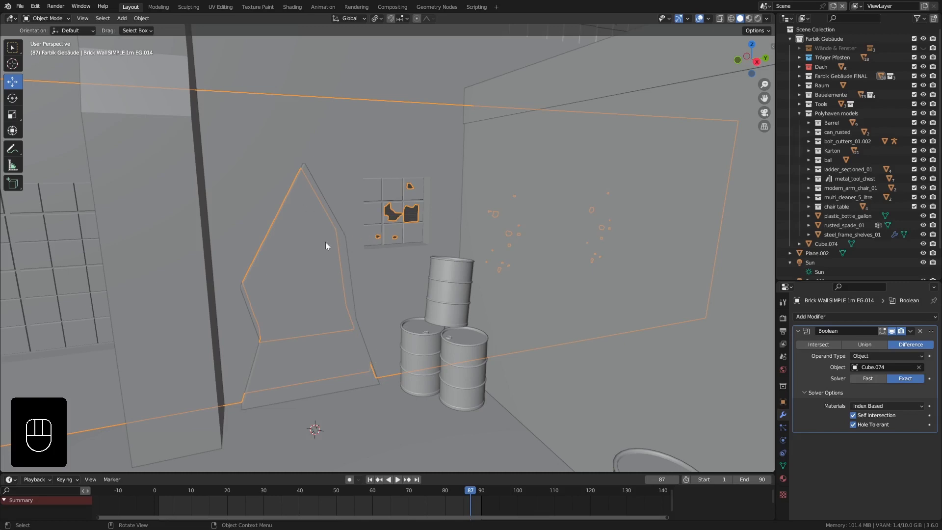
Move the cutter block about 0.05 m outward along negative X and nudge it slightly further the same way.
middle_click_drag(363, 266, 322, 251)
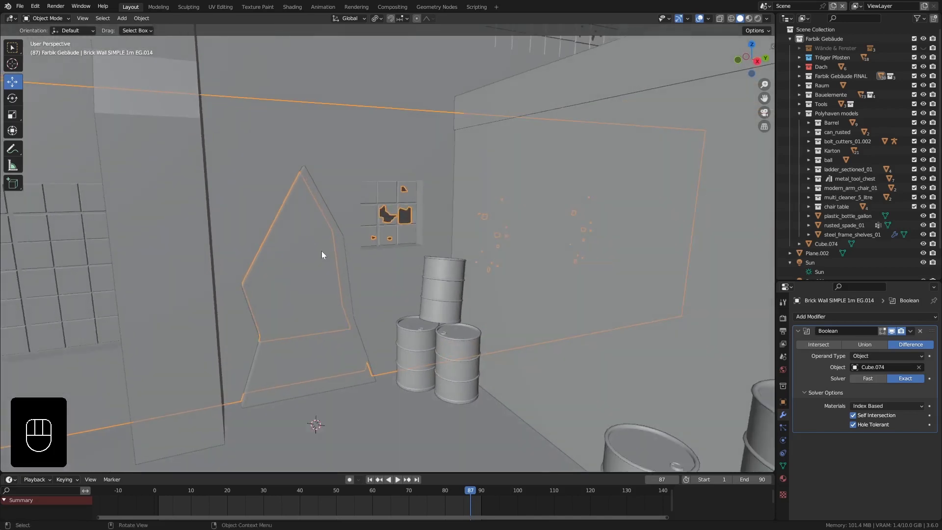
middle_click_drag(255, 238, 543, 235)
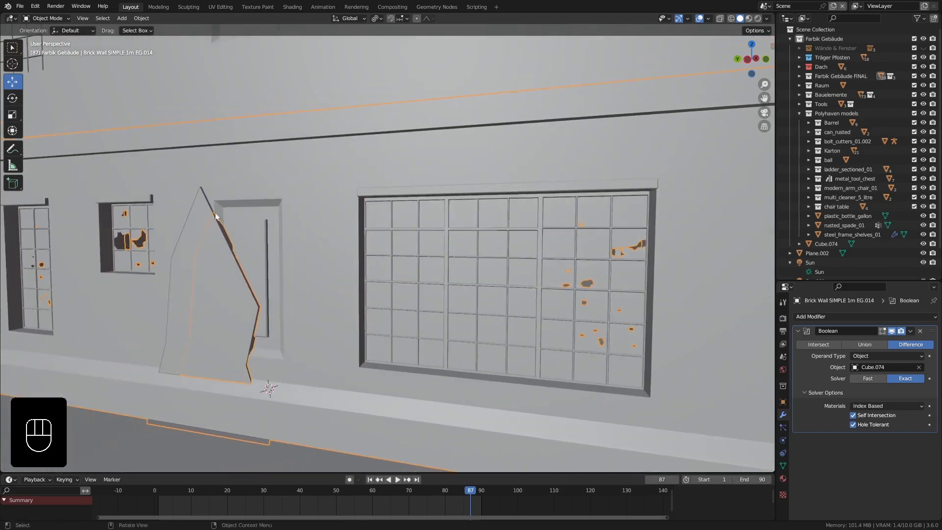
mouse_move(243, 218)
middle_mouse_down()
mouse_move(241, 270)
mouse_move(231, 284)
mouse_move(239, 233)
middle_mouse_up()
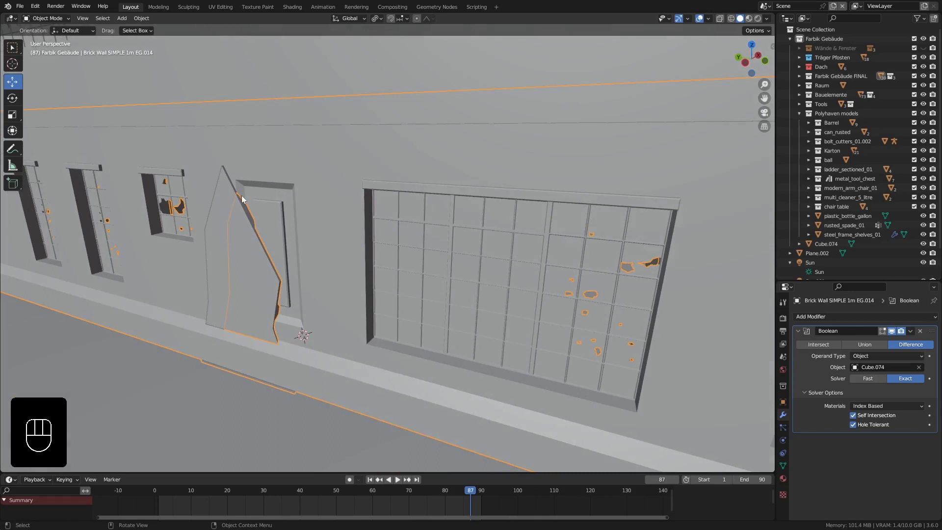
left_click(232, 233)
middle_click_drag(277, 261, 283, 287)
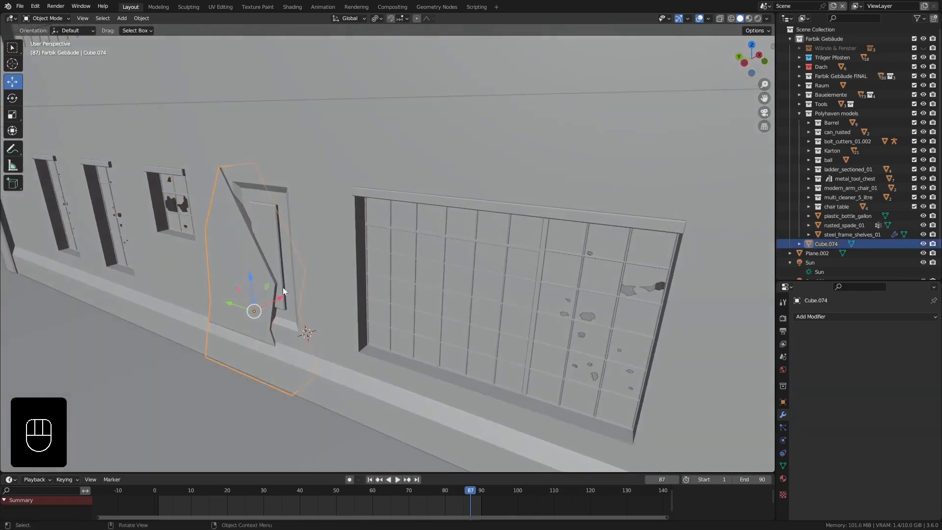
left_click_drag(281, 297, 228, 337)
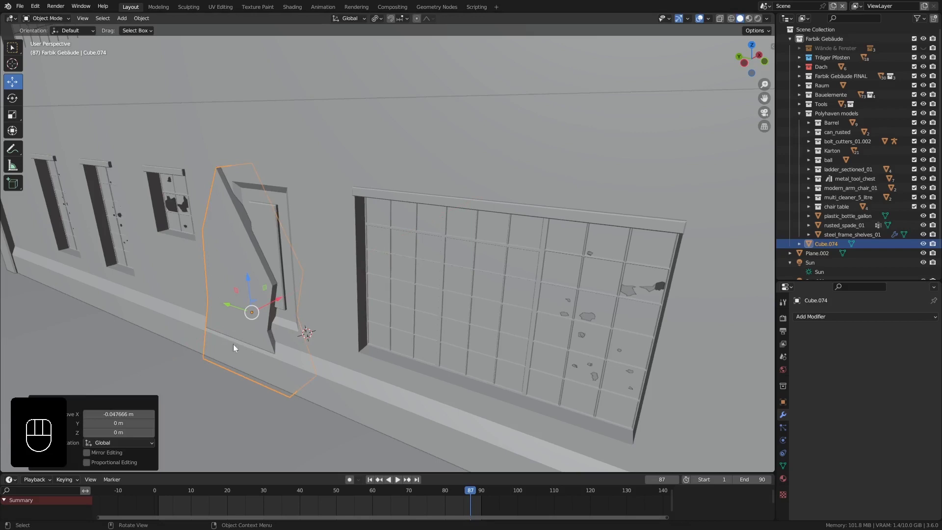
scroll(235, 340, "up", 3)
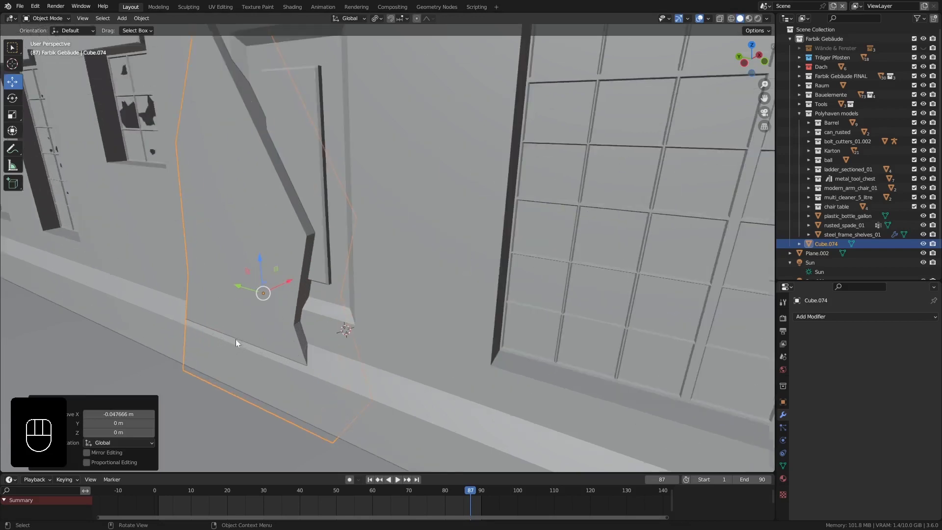
middle_click_drag(263, 316, 298, 278)
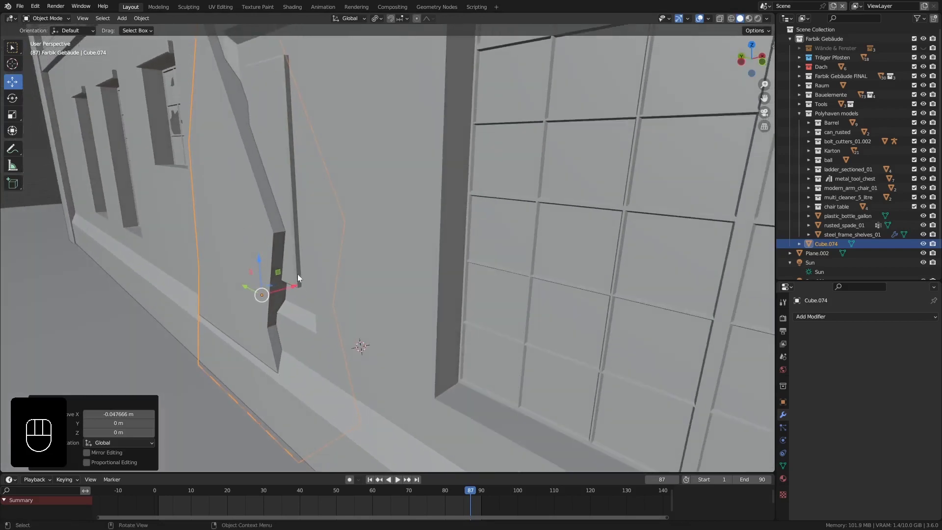
left_click_drag(293, 285, 285, 287)
middle_click_drag(285, 287, 288, 178)
Select the cutter block and open its Viewport Display settings.
left_click(296, 258)
middle_click_drag(295, 259, 311, 239)
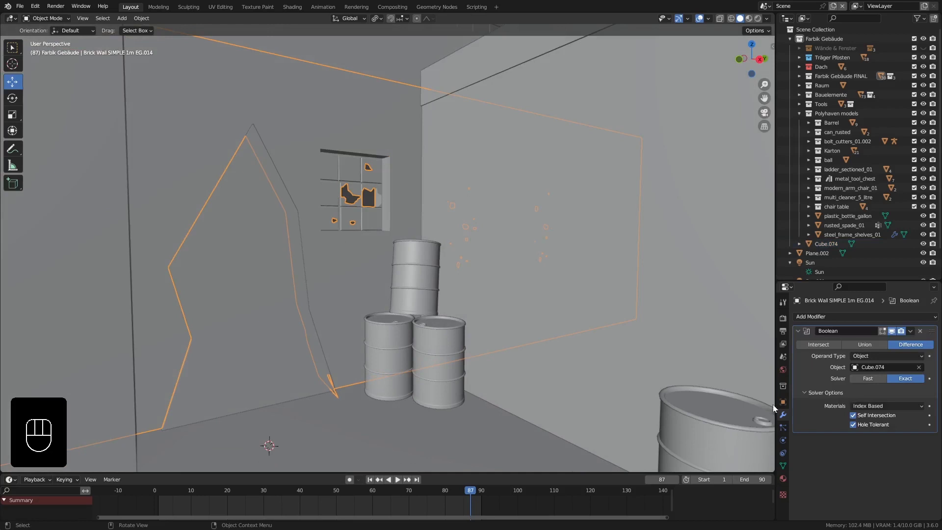
left_click(275, 176)
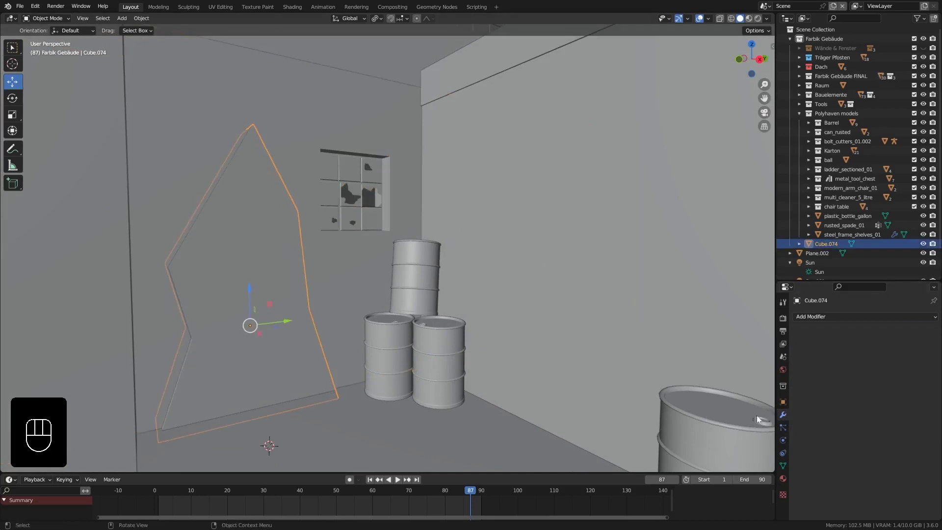
left_click(784, 403)
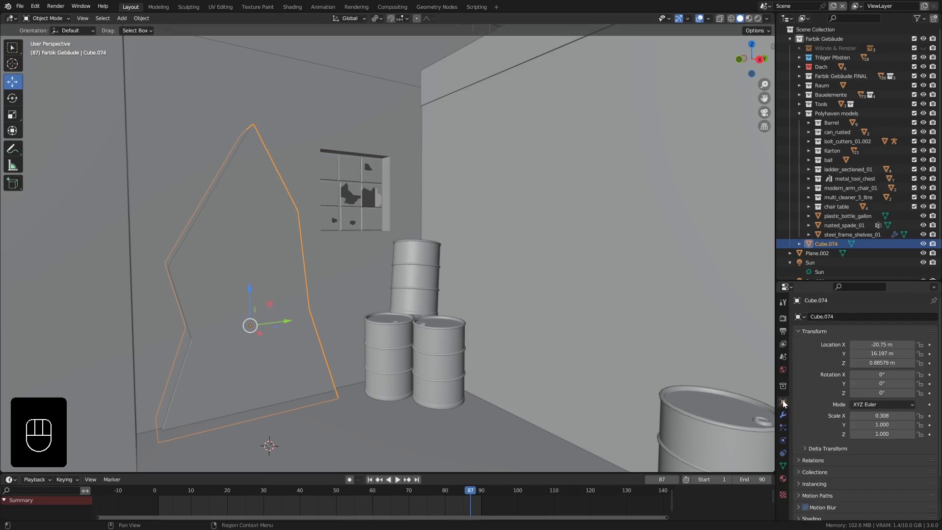
scroll(839, 465, "down", 2)
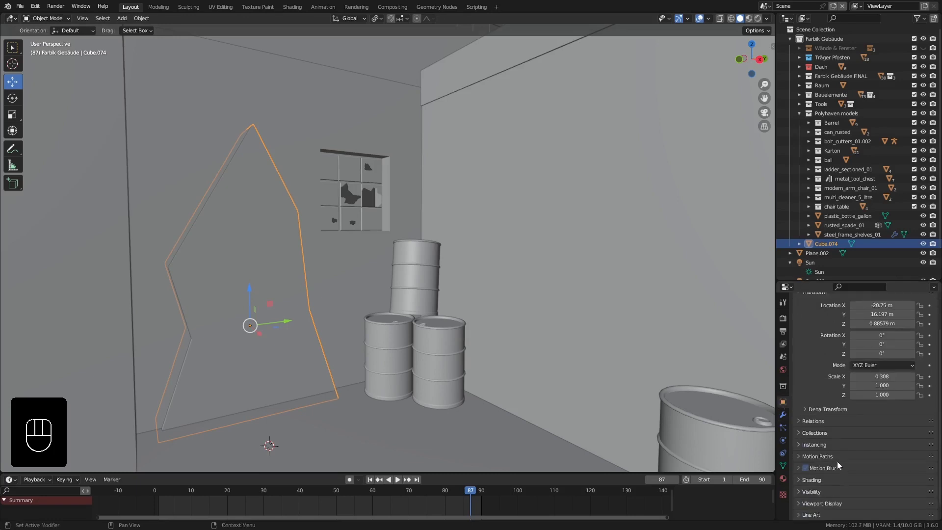
scroll(837, 463, "down", 1)
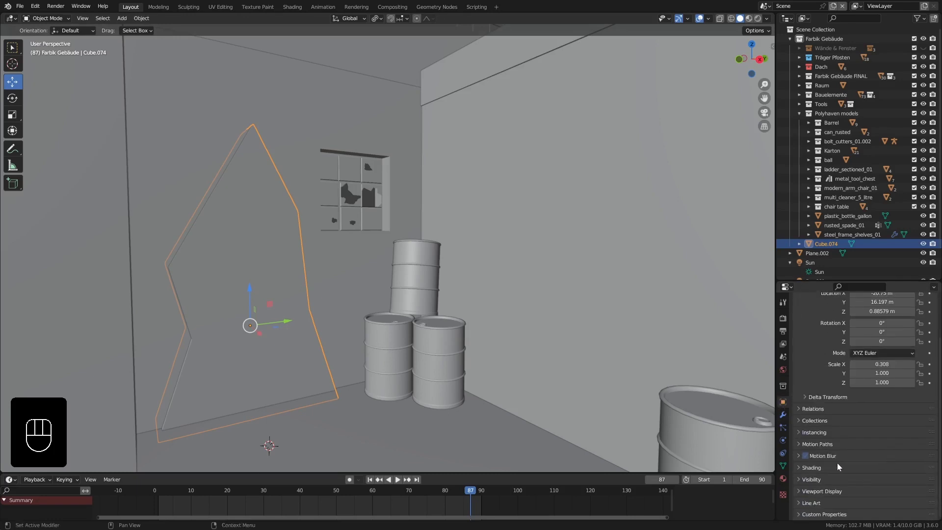
left_click(817, 492)
scroll(828, 487, "down", 5)
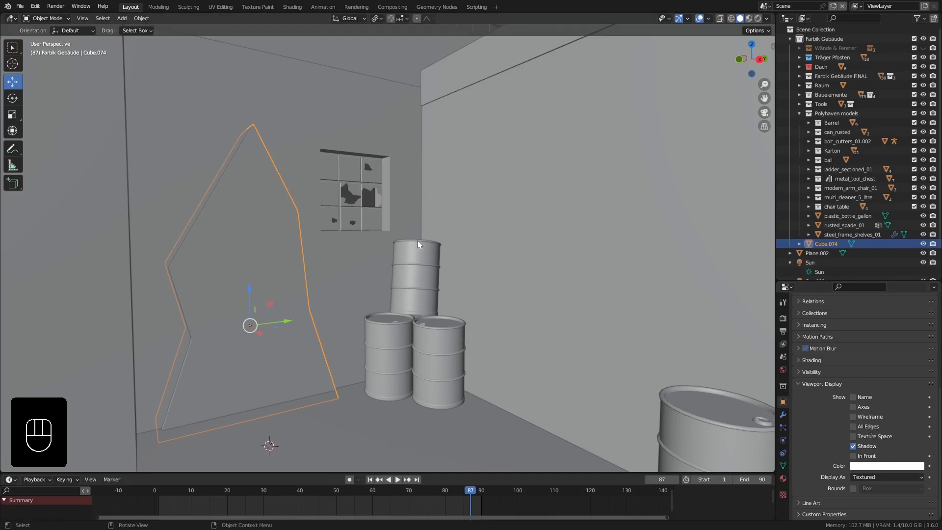
Try the Wire display type on the top stacked barrel and return it to Textured.
left_click(417, 268)
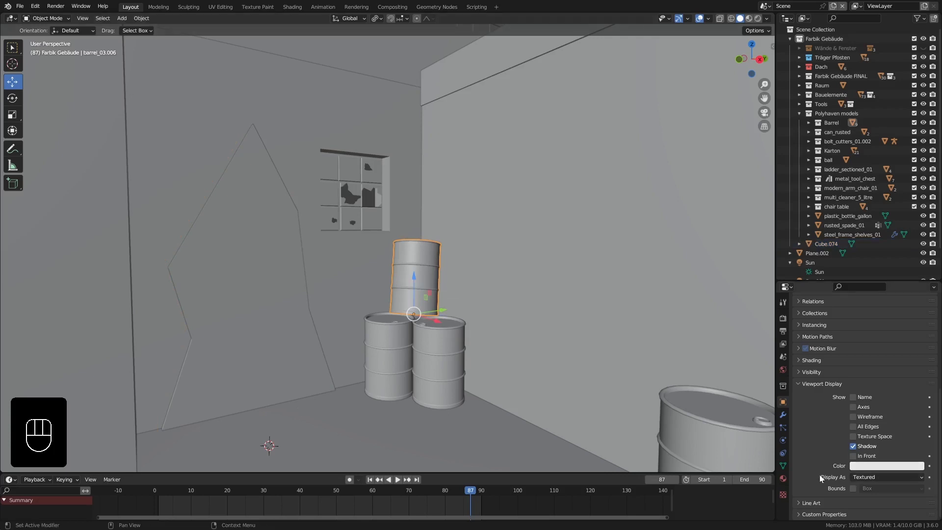
left_click(873, 476)
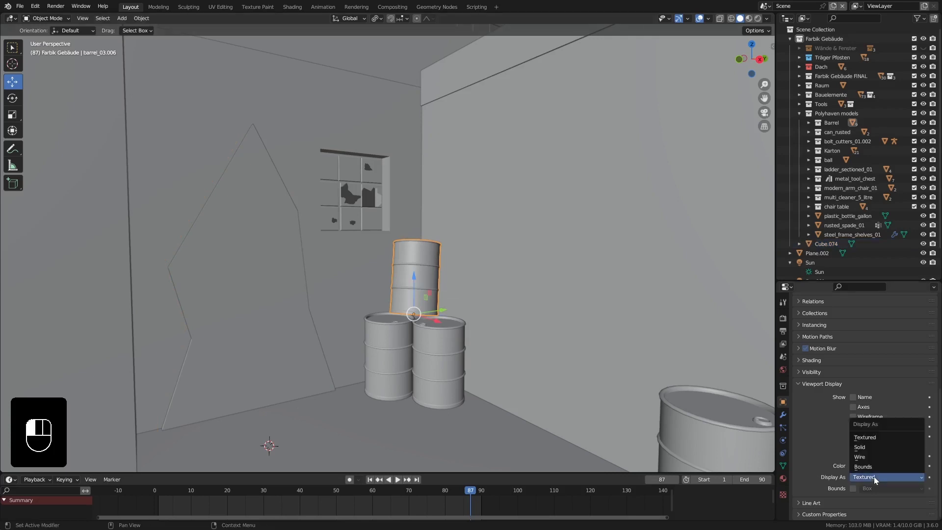
left_click(876, 460)
mouse_move(514, 302)
middle_mouse_down()
mouse_move(508, 323)
mouse_move(496, 305)
middle_mouse_up()
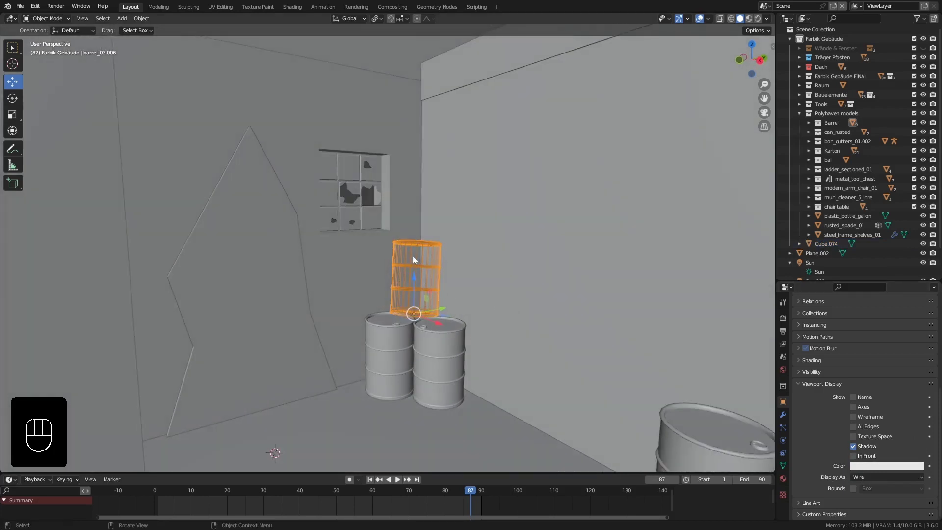
middle_click_drag(406, 251, 405, 247)
middle_click_drag(430, 277, 413, 266)
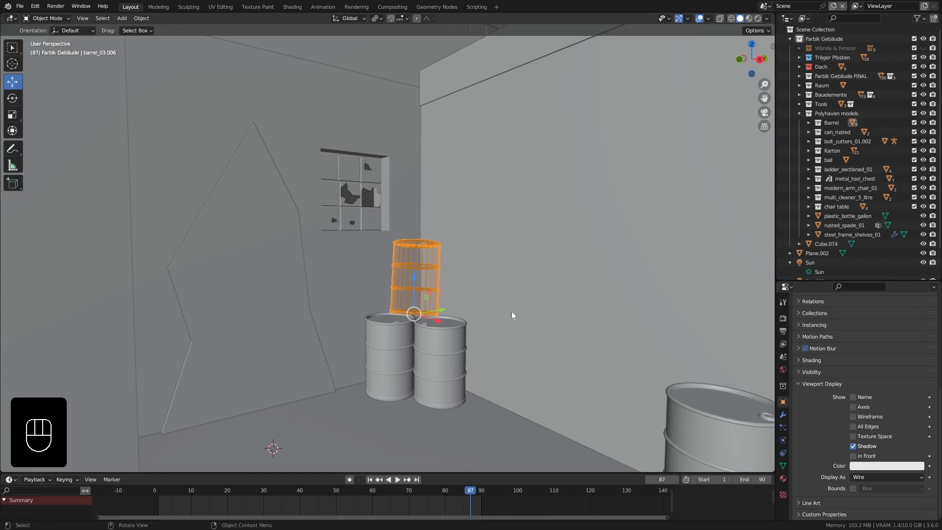
left_click(897, 479)
left_click(879, 437)
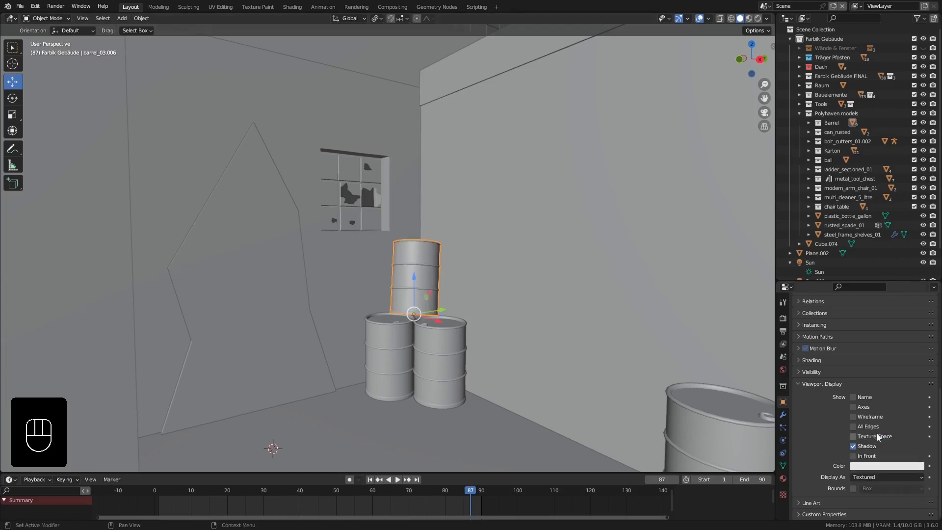
Set the cutter block's viewport display type to Wire.
left_click(252, 288)
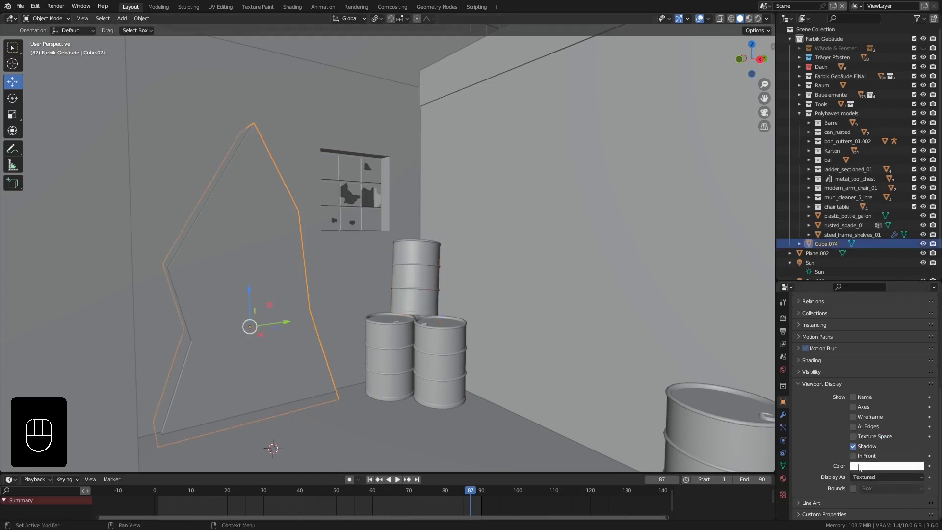
left_click(885, 478)
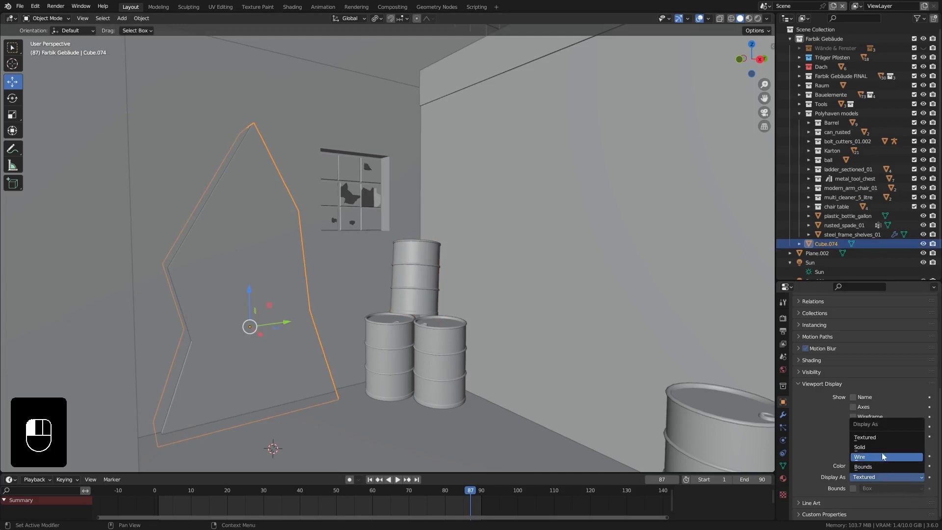
left_click(884, 456)
Examine the hole's broken edges through the wireframe cutter from both inside and outside the building.
middle_click_drag(310, 353, 274, 349)
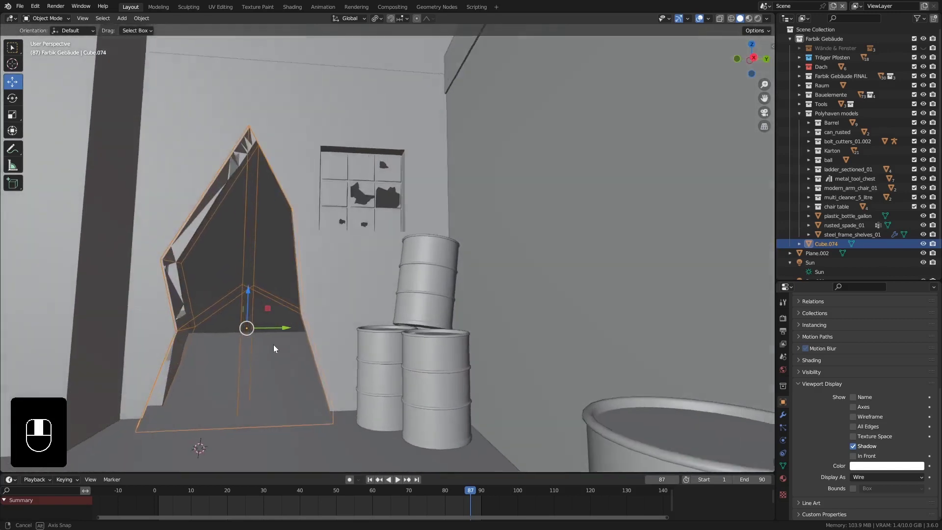
middle_click_drag(210, 280, 348, 229, "shift")
middle_click_drag(369, 291, 372, 341)
middle_click_drag(378, 267, 347, 222)
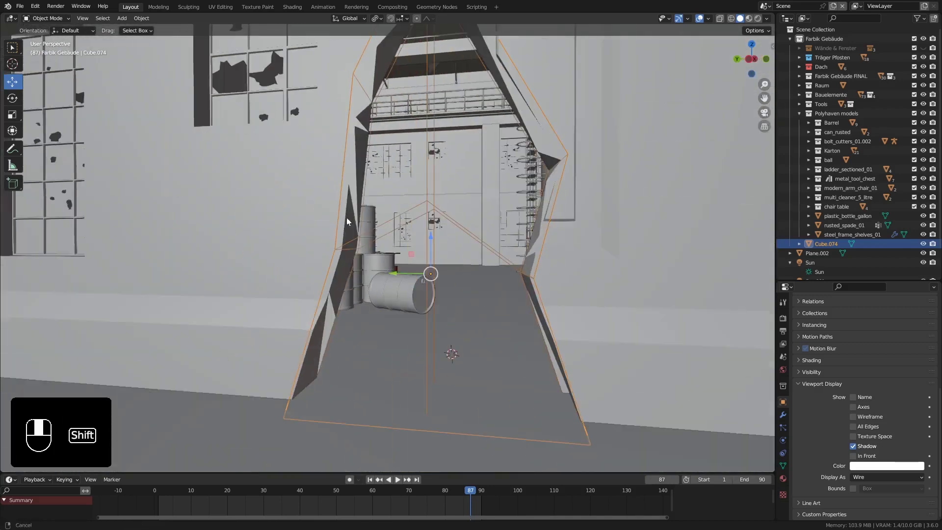
middle_click_drag(345, 260, 303, 331, "shift")
middle_click_drag(344, 289, 537, 116)
middle_click_drag(446, 334, 441, 307)
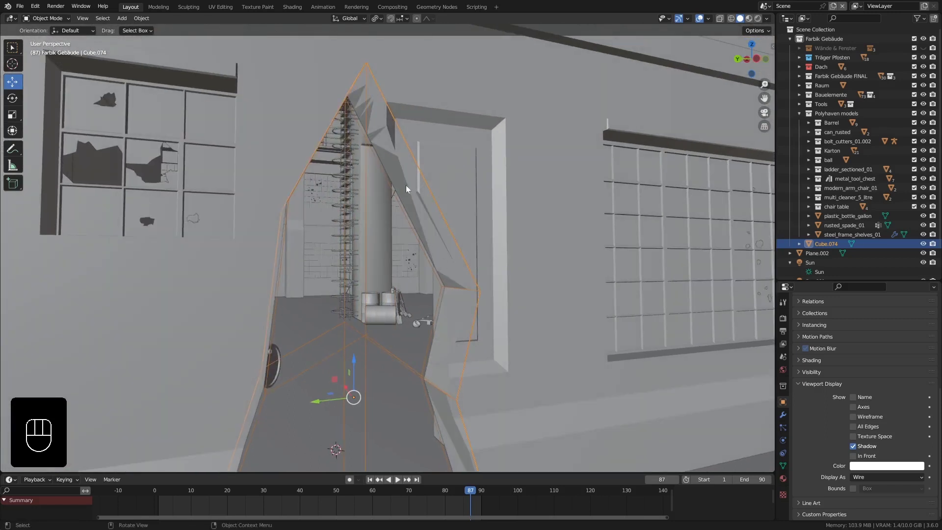
middle_click_drag(414, 175, 382, 93)
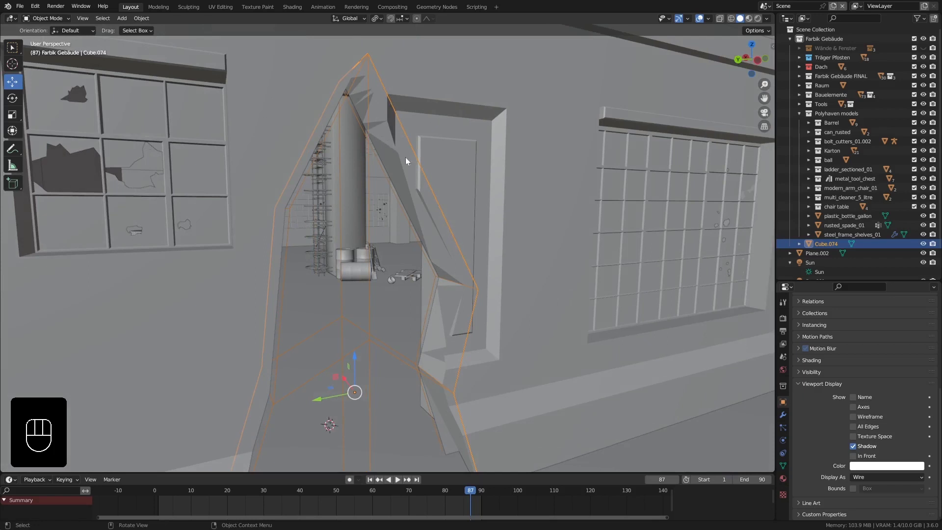
middle_click_drag(414, 157, 399, 155)
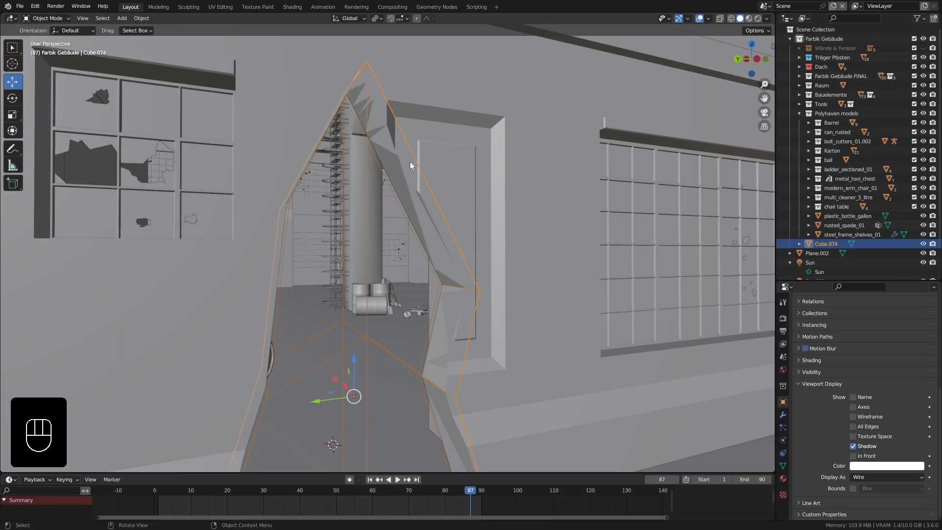
middle_click_drag(423, 174, 208, 165)
middle_click_drag(269, 222, 390, 326, "shift")
Edit the cutter block's edges, shifting the middle edge on the barrel side inward and the upper one outward along Y.
key("Tab")
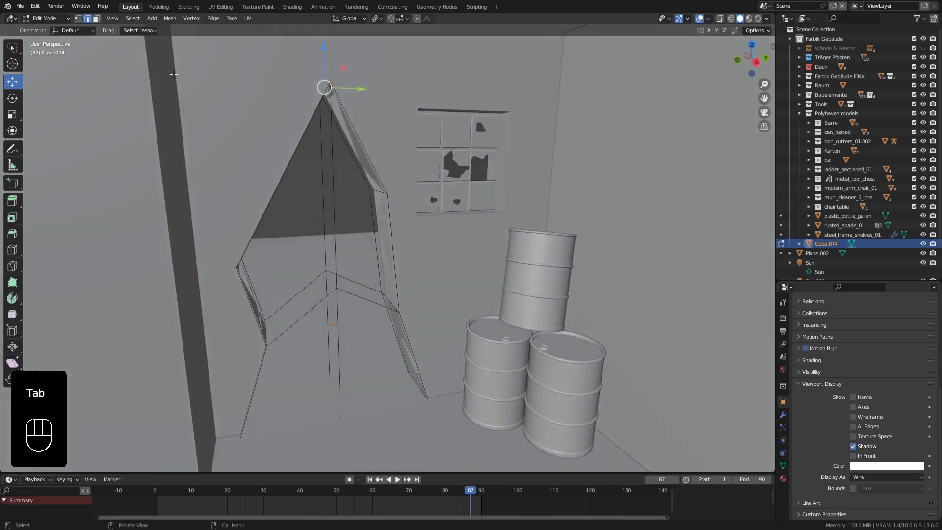
left_click(88, 18)
middle_click_drag(345, 274, 398, 284)
left_click_drag(428, 288, 401, 252)
left_click(377, 187)
left_click_drag(400, 186, 412, 188)
Move the cutter block's middle edge on the barrel side about 0.22 m outward along Y.
mouse_move(358, 261)
middle_mouse_down()
mouse_move(336, 259)
mouse_move(361, 269)
middle_mouse_up()
left_click(372, 294)
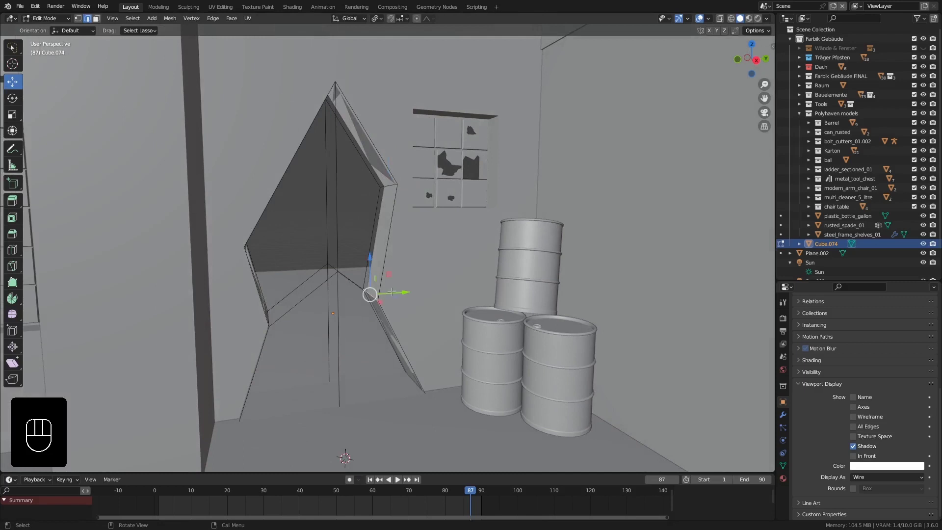
left_click_drag(405, 293, 416, 292)
Add a centred loop cut to the cutter block's half facing away from the barrels.
middle_click_drag(361, 296, 306, 299)
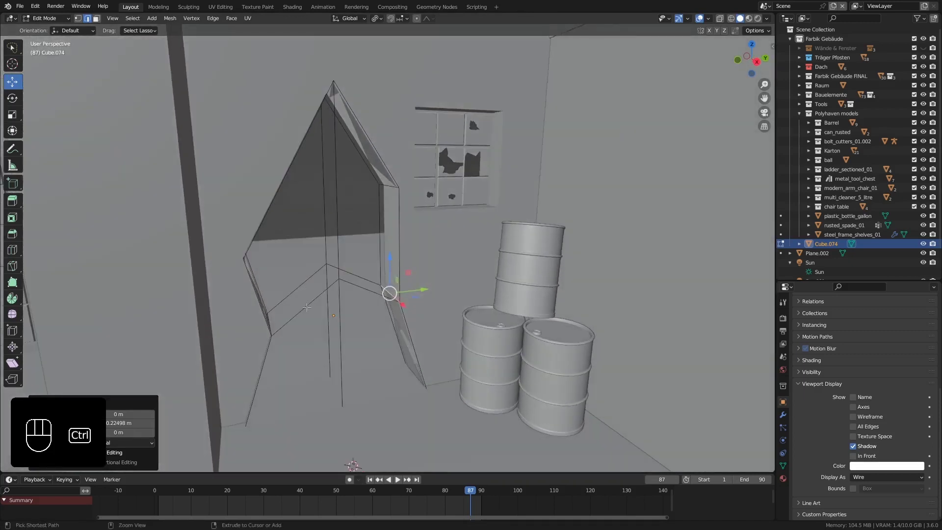
key("ctrl+r")
left_click(305, 306)
right_click(306, 306)
Raise the new loop's upper edge along Z, shift it outward along negative Y and leave mesh editing.
middle_click_drag(286, 200, 290, 125)
left_click(283, 170)
left_click_drag(281, 132, 273, 94)
left_click_drag(321, 134, 313, 135)
mouse_move(279, 223)
middle_mouse_down()
mouse_move(311, 230)
mouse_move(260, 227)
mouse_move(274, 226)
middle_mouse_up()
key("Tab")
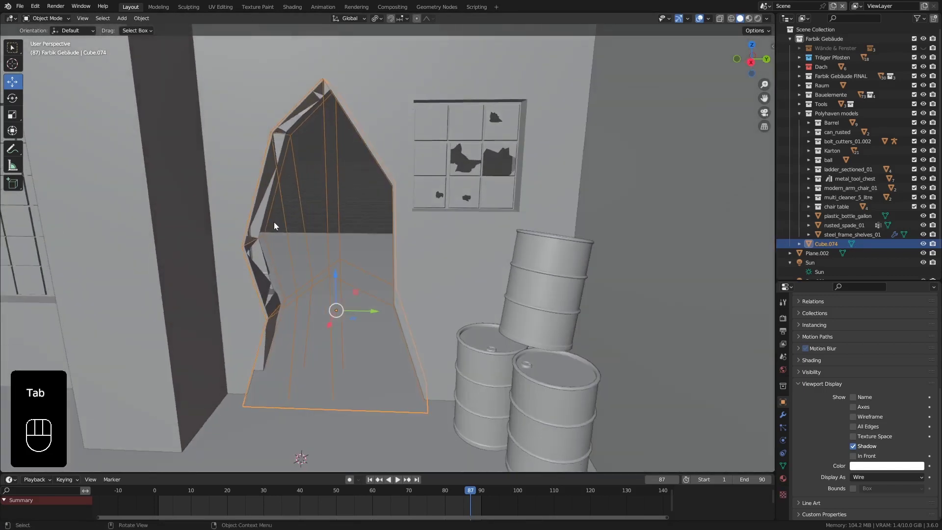
Return the cutter block's viewport display type to Textured.
left_click(868, 476)
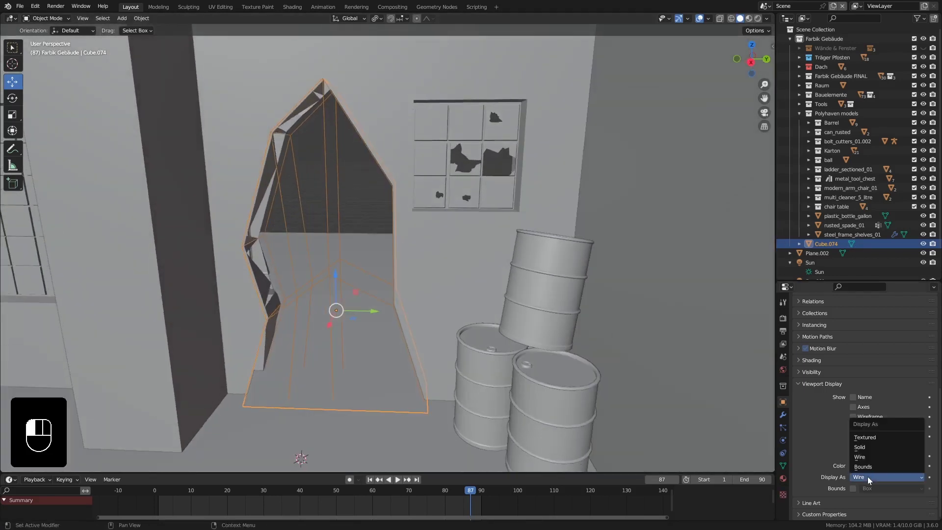
left_click(871, 439)
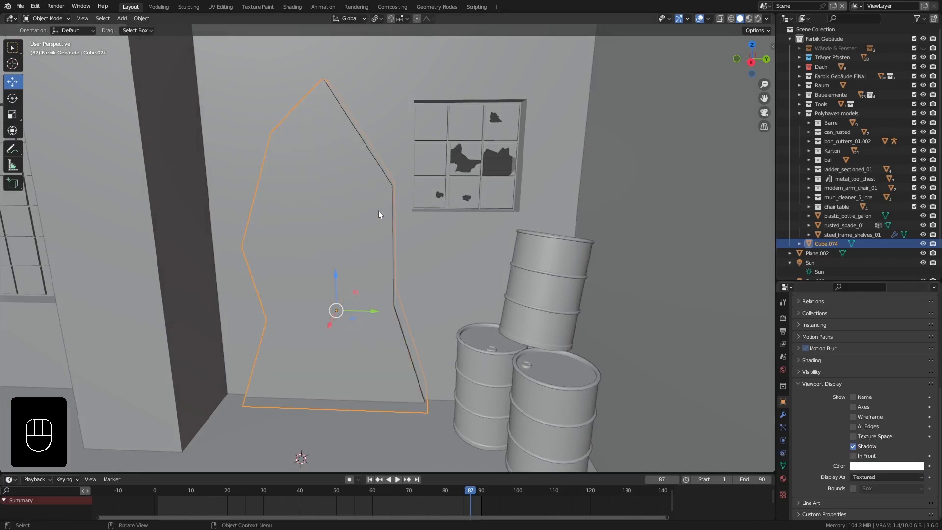
middle_click_drag(328, 178, 332, 218)
Apply the Boolean Difference modifier on the brick wall.
left_click(382, 91)
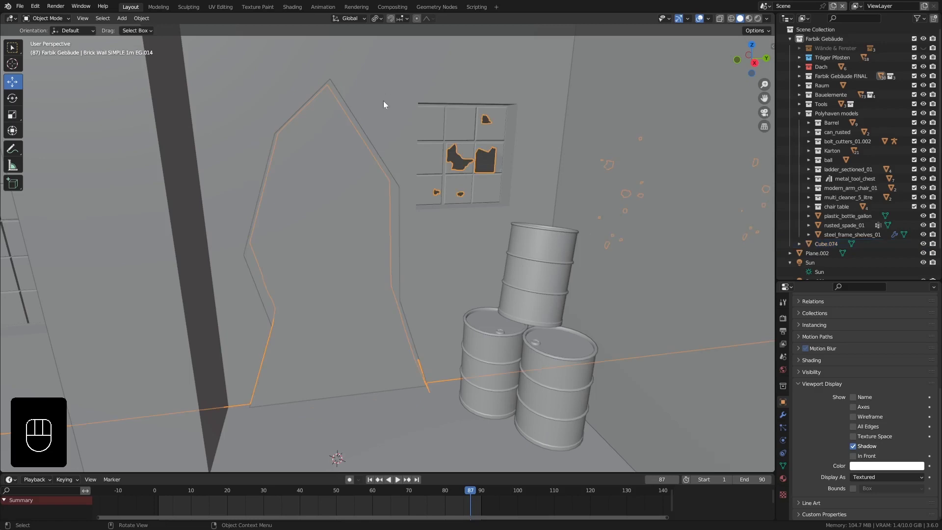
left_click(784, 416)
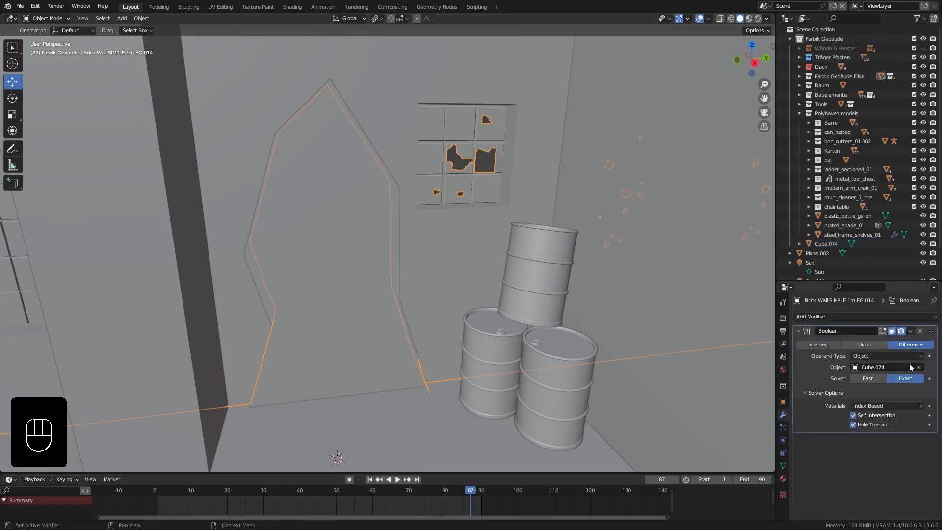
left_click(911, 331)
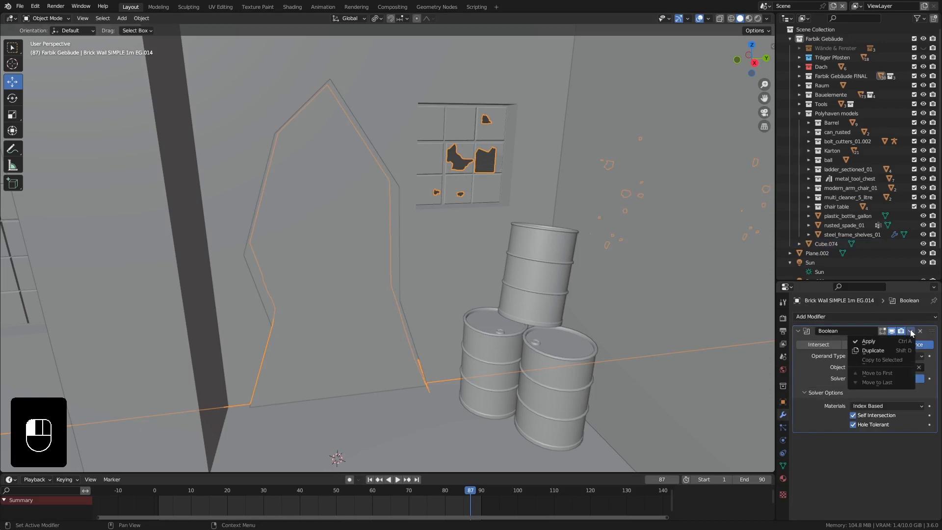
left_click(876, 340)
Move the cutter block about 1.98 m along X, out of the wall and into the building.
middle_click_drag(331, 219, 348, 221)
scroll(347, 221, "down", 3)
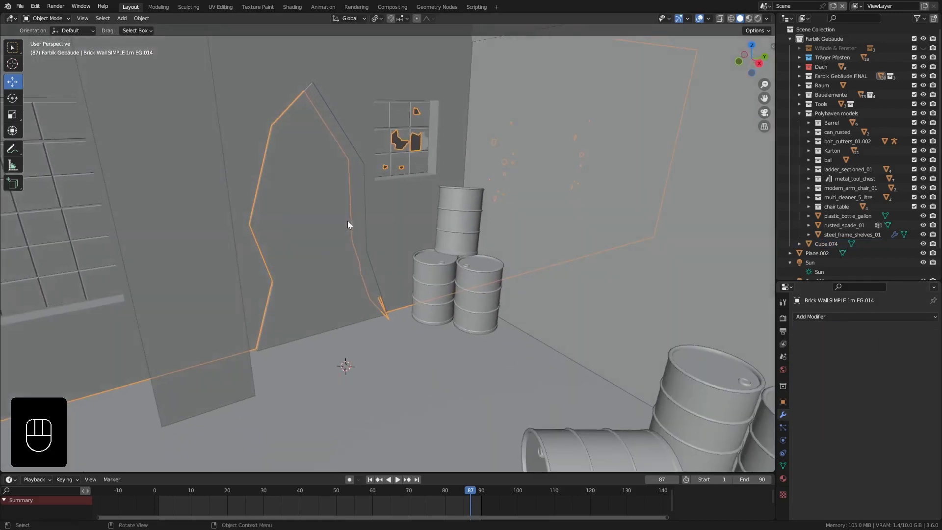
left_click(329, 208)
middle_click_drag(329, 254, 334, 272)
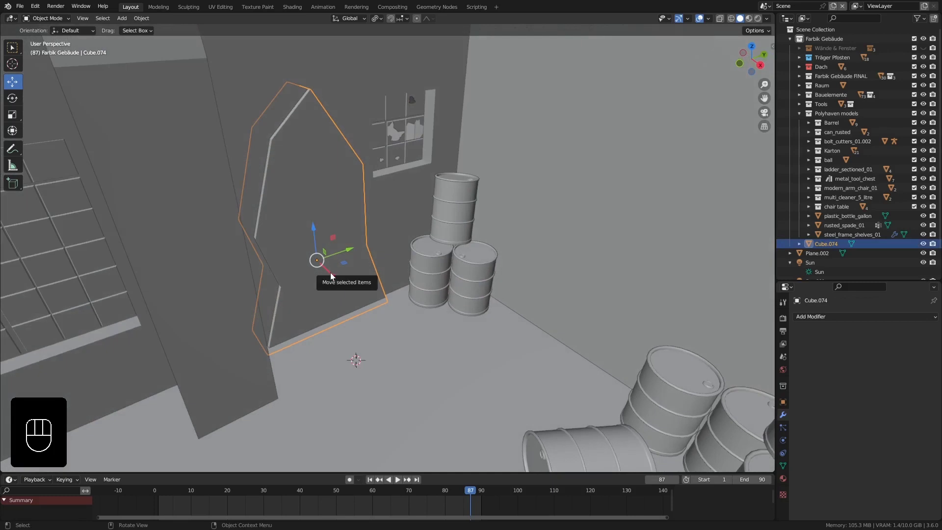
left_click_drag(330, 273, 402, 362)
middle_click_drag(402, 361, 294, 270)
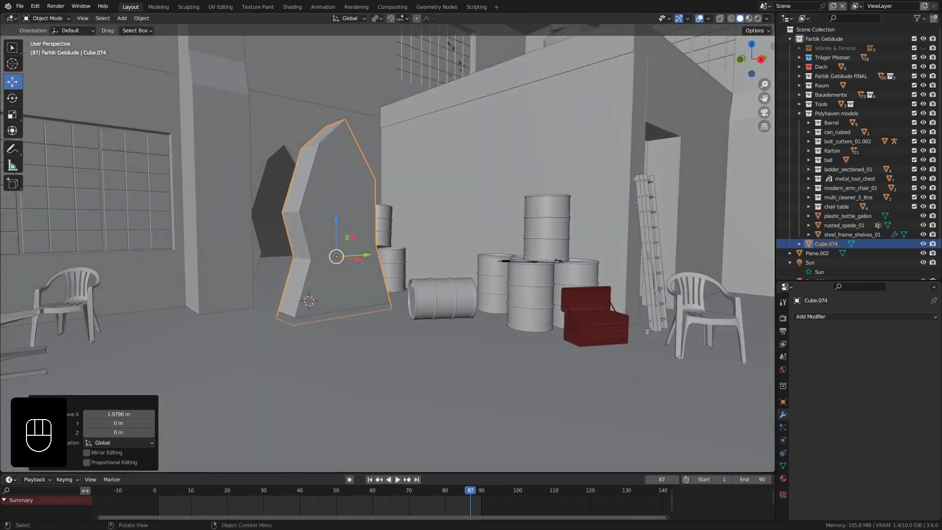
Select the brick wall and open its mesh for editing, facing the broken hole.
left_click(303, 297)
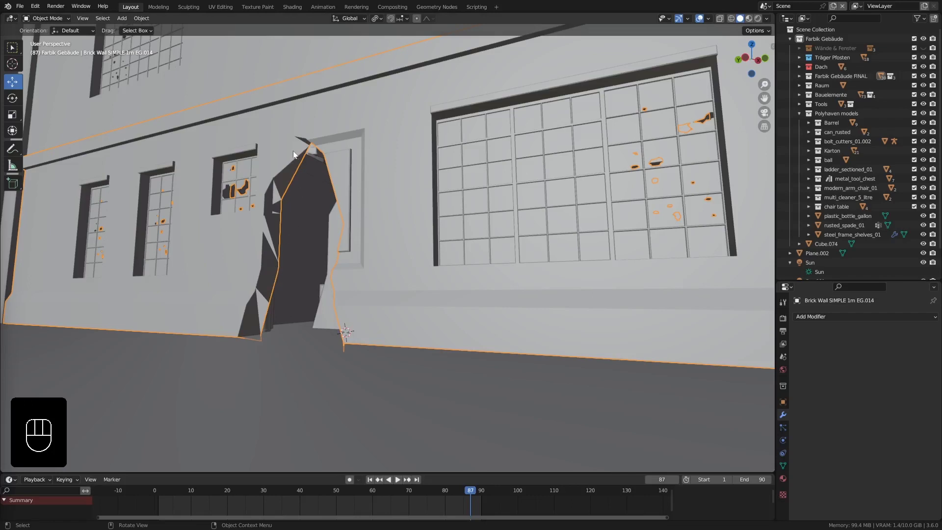
middle_click_drag(292, 144, 248, 210)
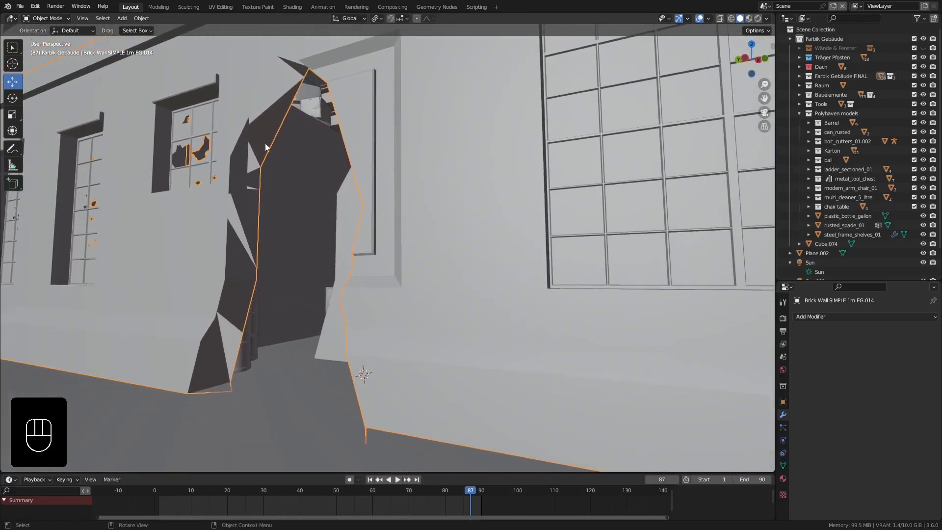
middle_click_drag(234, 318, 232, 339)
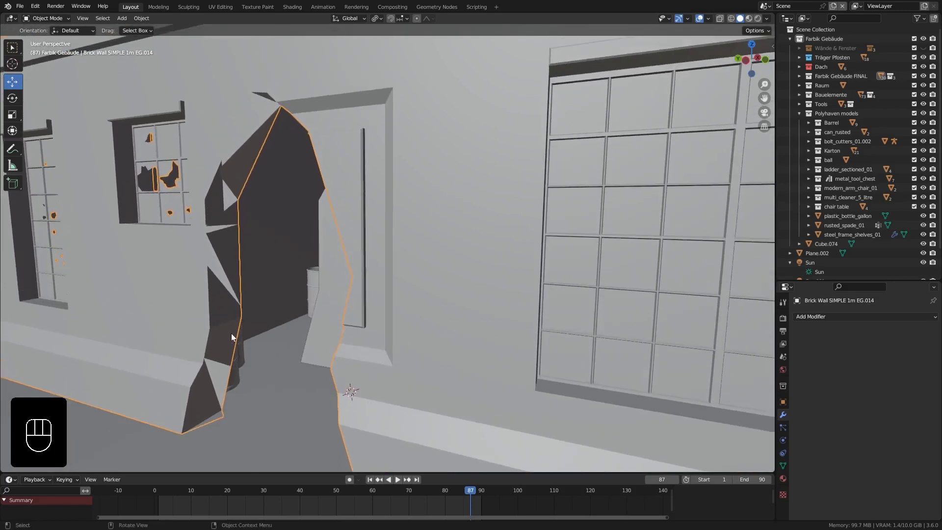
middle_click_drag(235, 211, 270, 132)
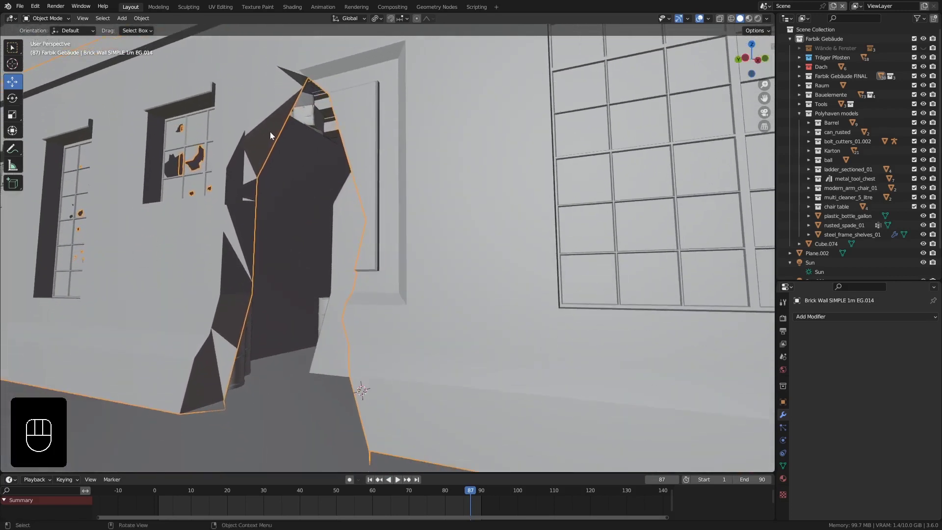
key("Tab")
middle_click_drag(255, 204, 249, 194)
Select the jagged inner faces along the left side, peak and right side of the wall hole and delete them.
left_click(243, 212)
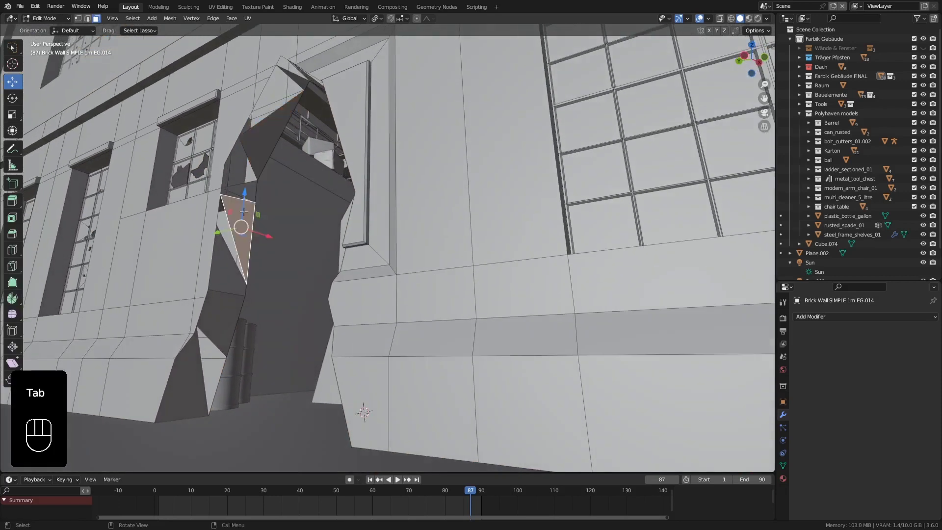
left_click(196, 369)
left_click(225, 317, "shift")
left_click(223, 258, "shift")
left_click(241, 212, "shift")
left_click(243, 191, "shift")
left_click(259, 143, "shift")
middle_click_drag(263, 142, 330, 170)
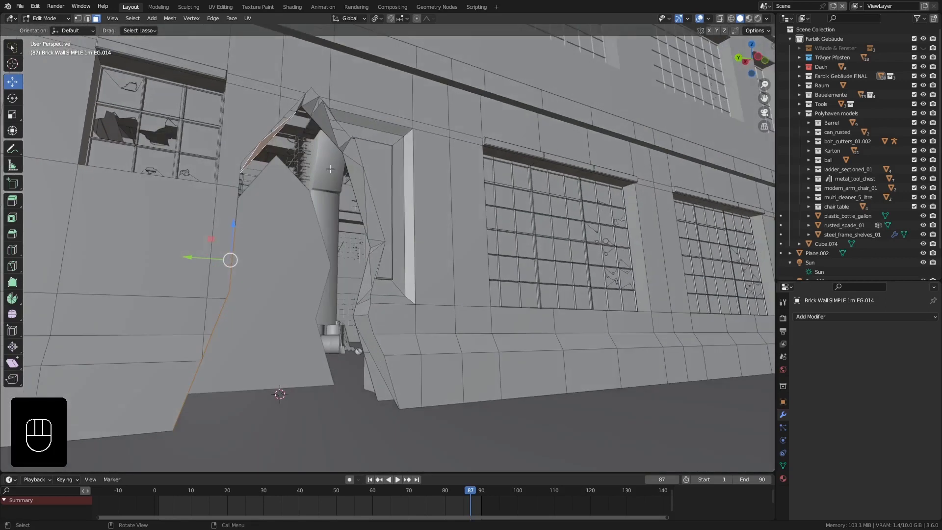
scroll(324, 112, "up", 5)
middle_click_drag(322, 108, 298, 99)
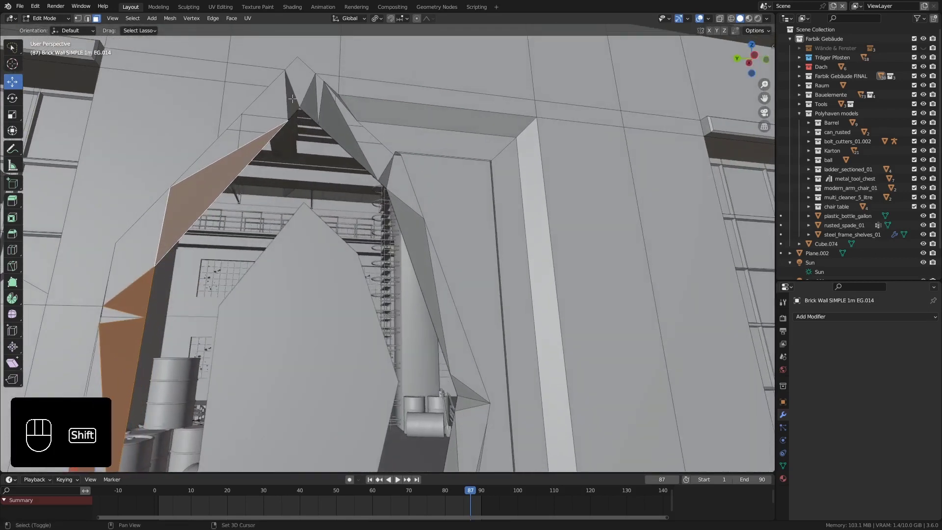
left_click(291, 100, "shift")
left_click(311, 104, "shift")
left_click(339, 121, "shift")
middle_click_drag(357, 202, 392, 194)
left_click(365, 183, "shift")
left_click(381, 275, "shift")
left_click(406, 374, "shift")
middle_click_drag(405, 374, 394, 313, "shift")
left_click(387, 290, "shift")
left_click(381, 347, "shift")
middle_click_drag(382, 349, 393, 221, "shift")
left_click(393, 269, "shift")
left_click(394, 297, "shift")
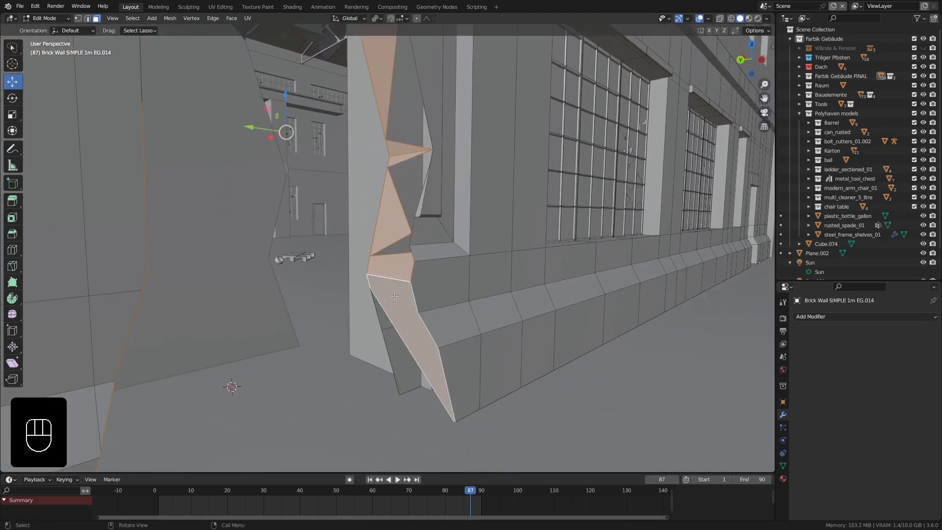
key("Delete")
left_click(382, 263)
Fill a face between the front and back edges at the foot of the hole's left side.
middle_click_drag(398, 285, 373, 273)
middle_click_drag(328, 278, 374, 277)
middle_click_drag(339, 192, 336, 124, "shift")
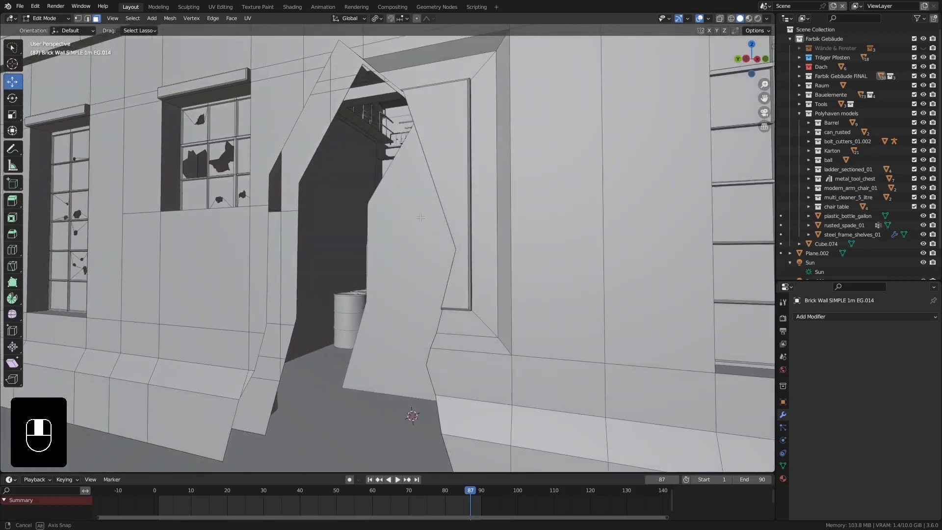
middle_click_drag(296, 281, 232, 252, "shift")
middle_click_drag(193, 330, 208, 292, "ctrl")
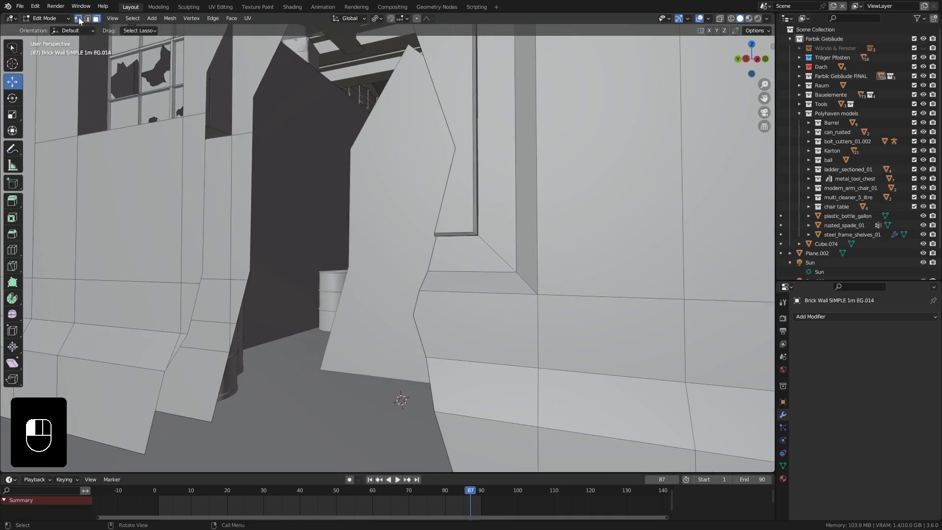
middle_click_drag(230, 299, 228, 263)
middle_click_drag(186, 314, 242, 375)
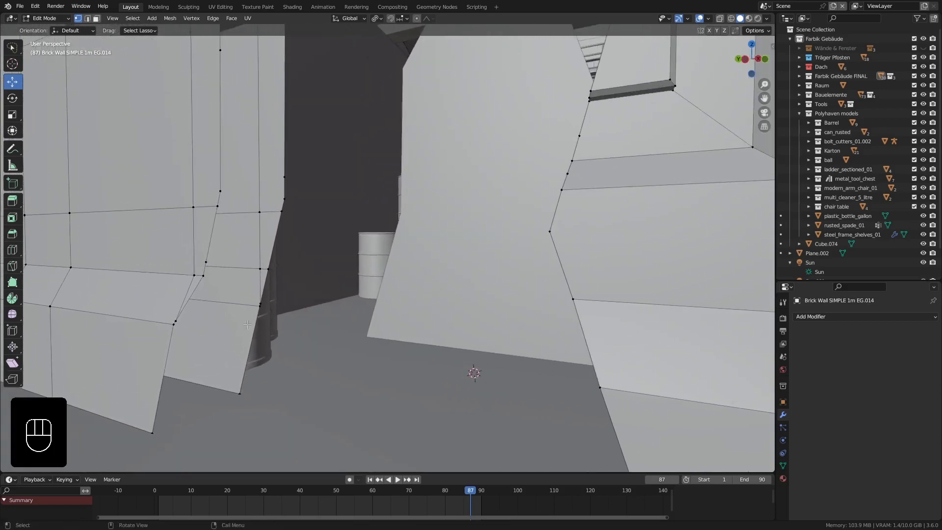
left_click(88, 19)
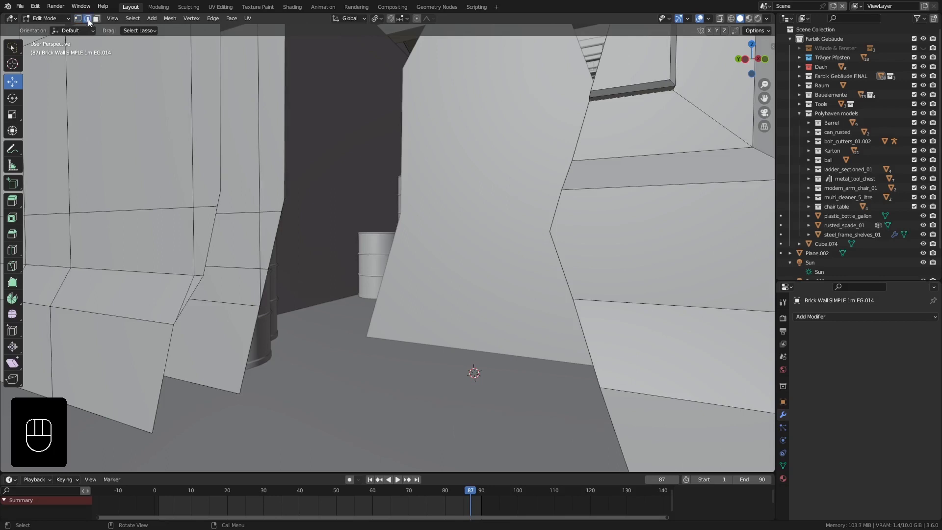
left_click(247, 339, "shift")
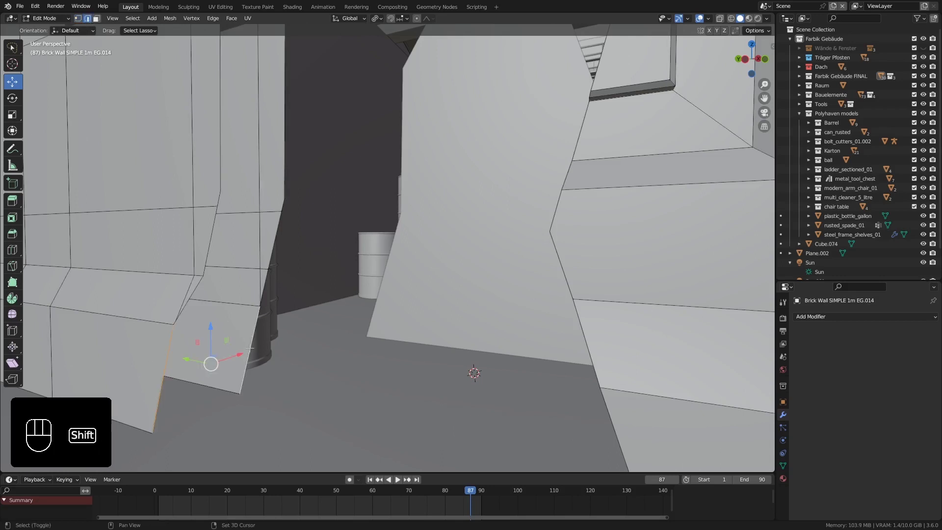
key("f")
Dissolve the surplus vertex on the hole's left front edge, just above the sloped base.
left_click(78, 19)
middle_click_drag(231, 186, 259, 232)
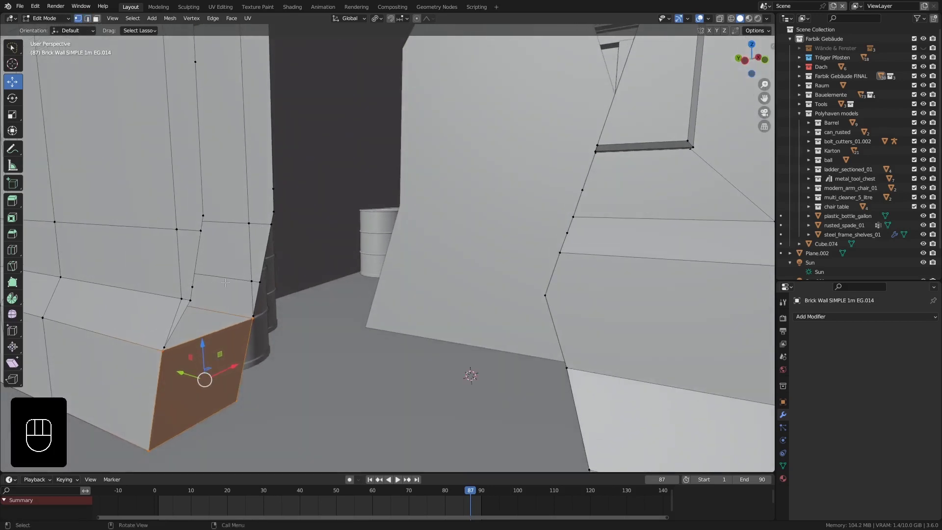
middle_click_drag(226, 283, 226, 275)
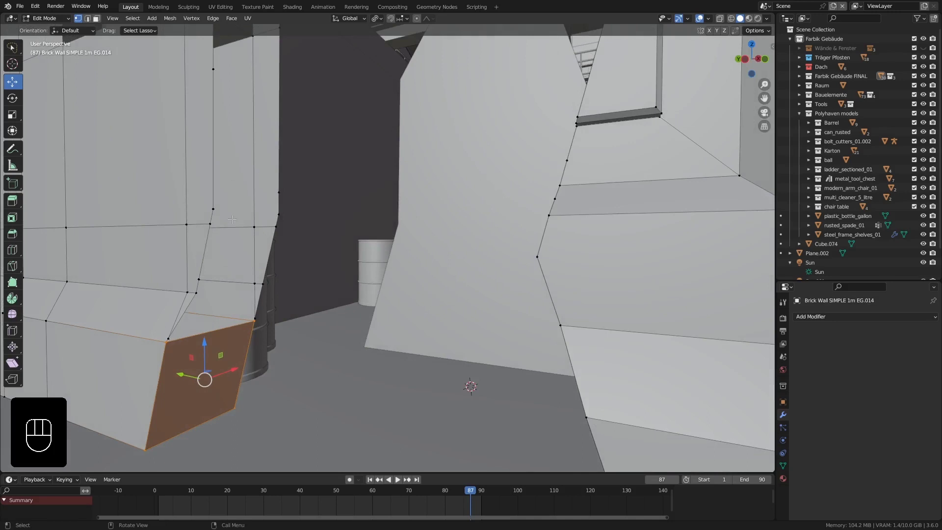
middle_click_drag(205, 299, 217, 269)
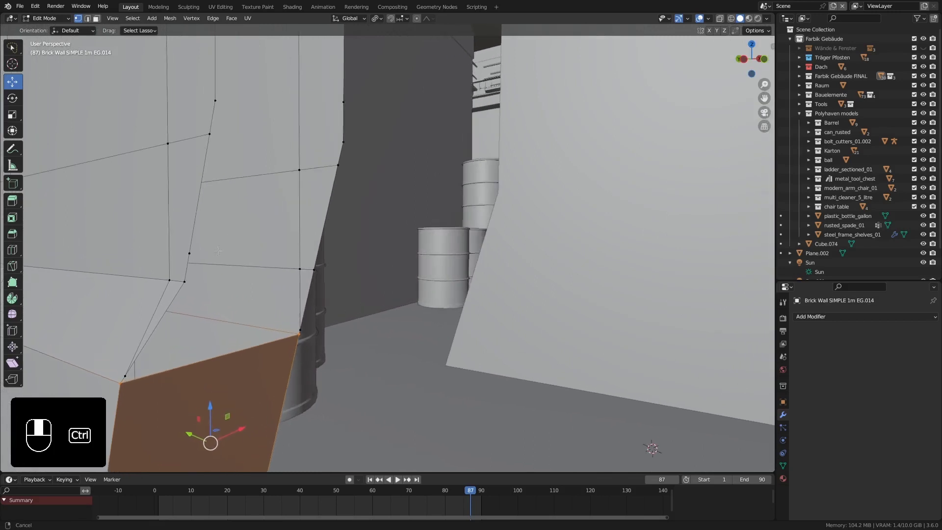
left_click(131, 375)
middle_click_drag(308, 336, 200, 328)
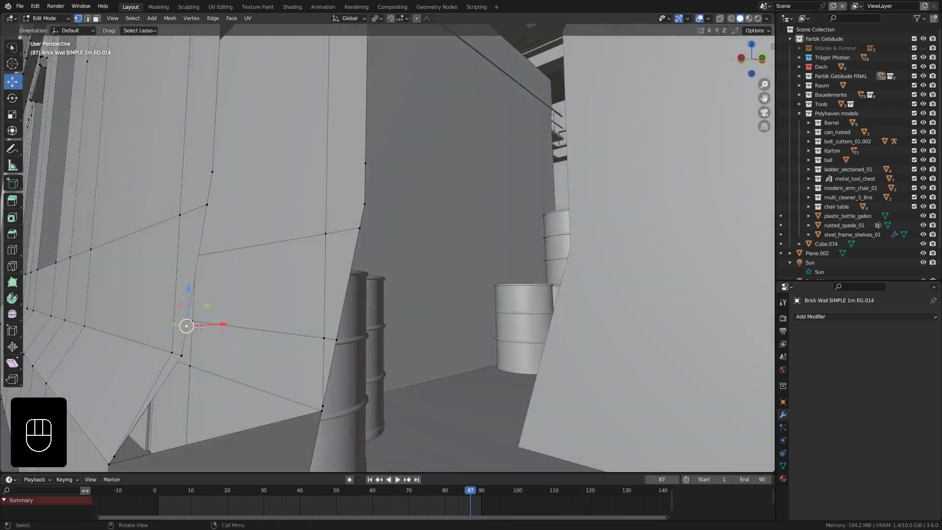
key("Delete")
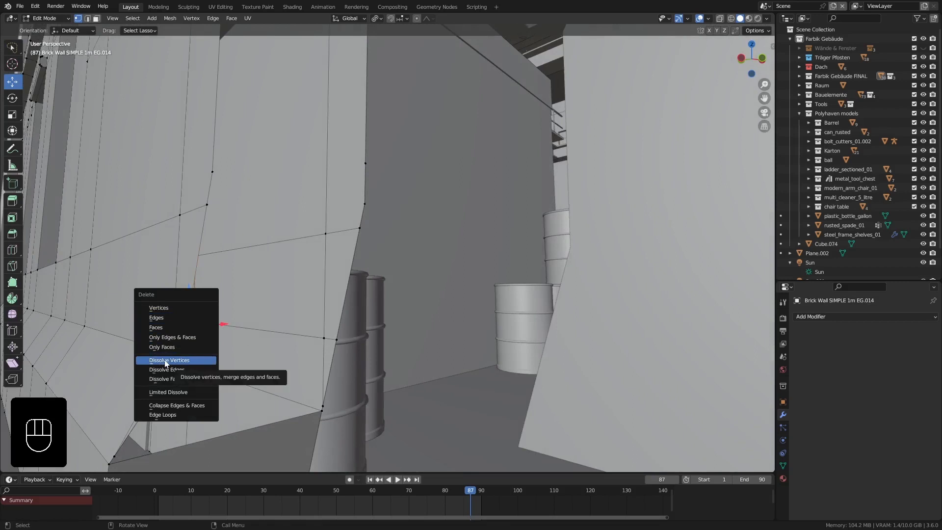
left_click(166, 361)
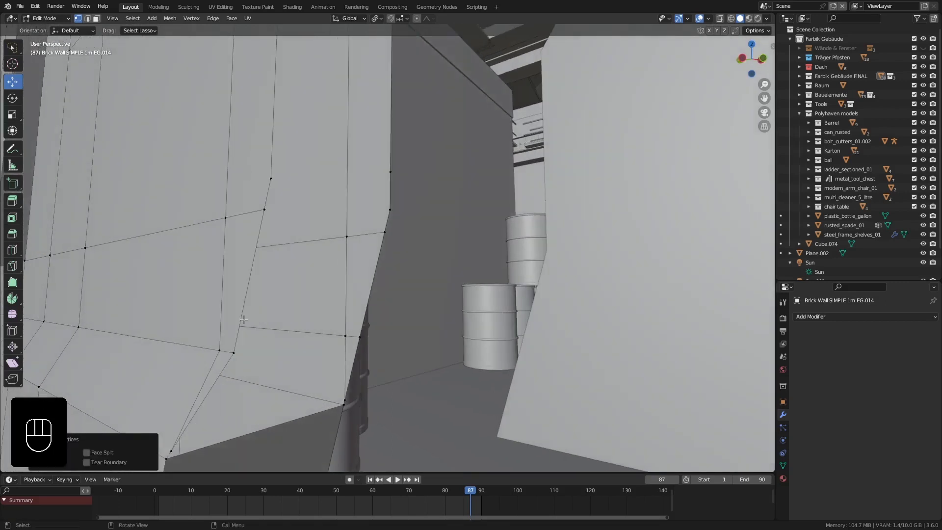
Dissolve the surplus vertices on the front and back edges midway up the hole's left side.
middle_click_drag(244, 320, 223, 304, "shift")
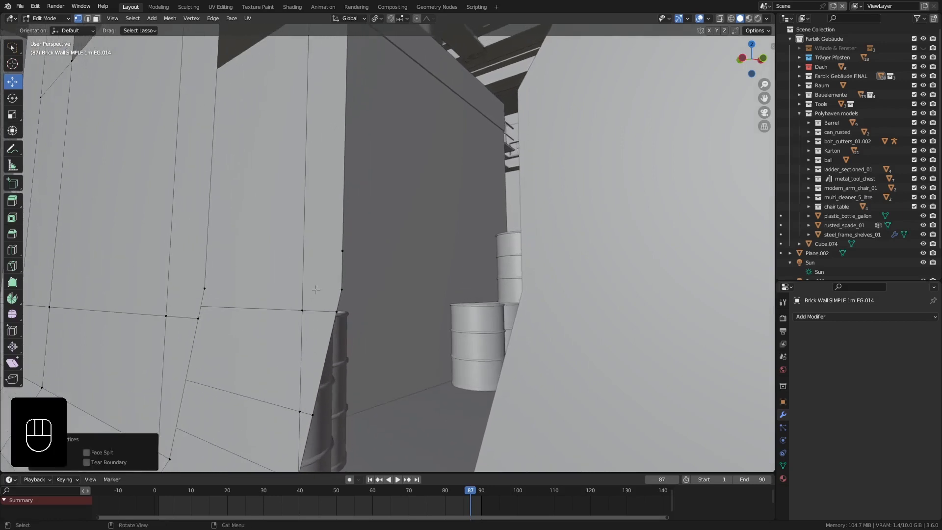
middle_click_drag(338, 290, 351, 295)
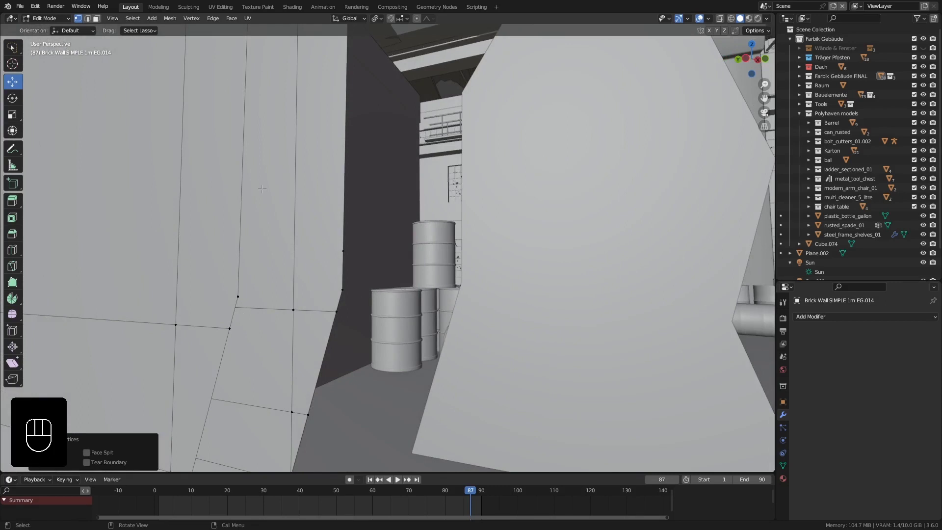
middle_click_drag(262, 189, 227, 308, "shift")
middle_click_drag(220, 218, 206, 159, "shift")
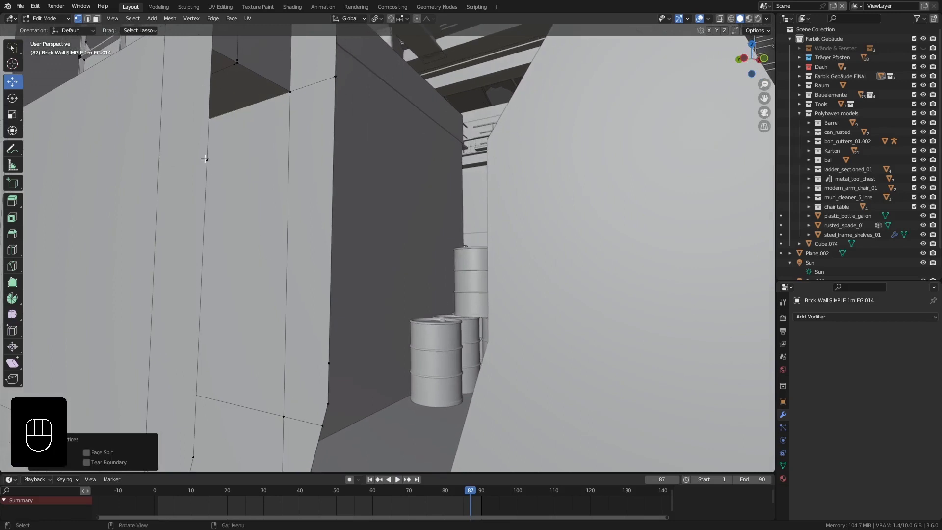
left_click(207, 160)
middle_click_drag(254, 341, 237, 287, "shift")
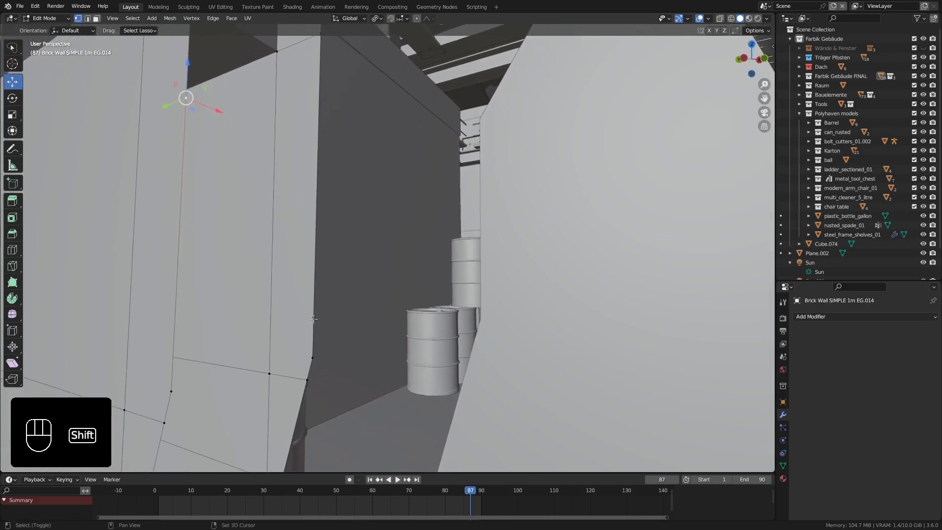
key("Delete")
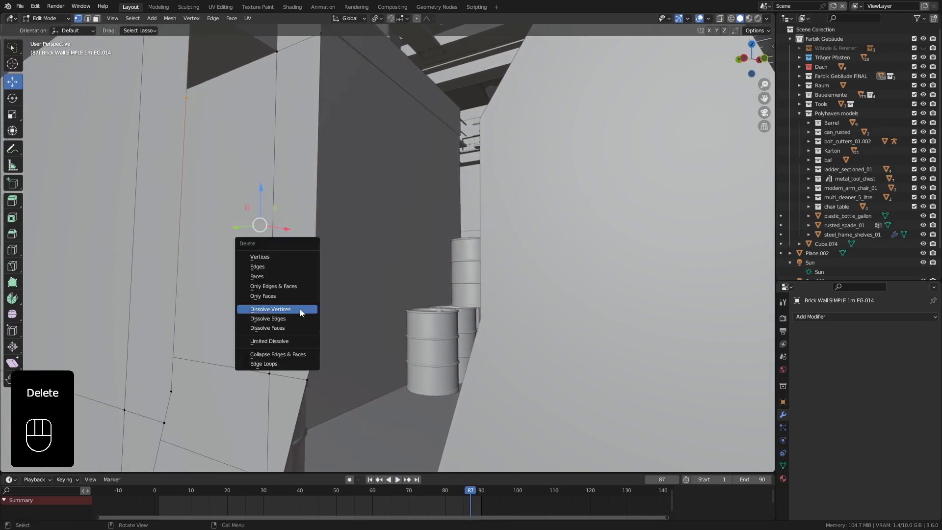
left_click(300, 309)
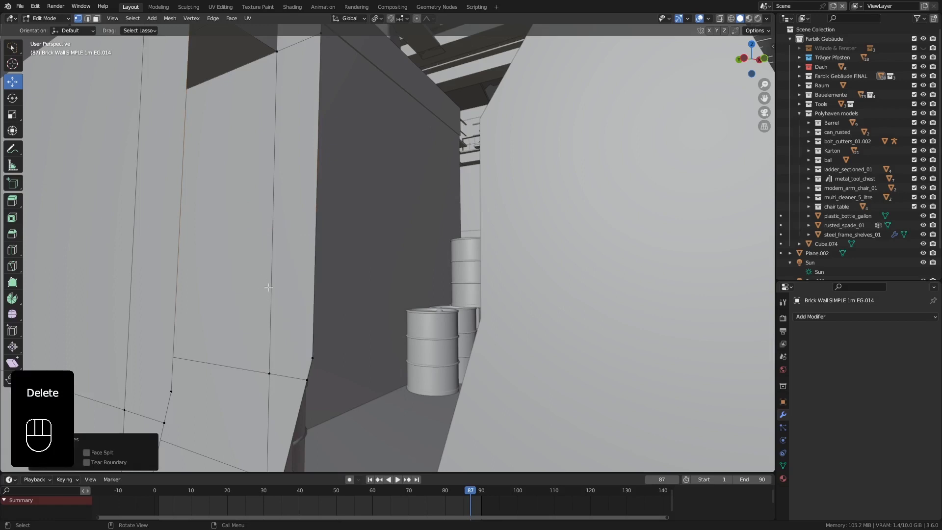
Dissolve the surplus vertex on the slanted upper part of the hole's left front edge, beside the small window.
middle_click_drag(269, 287, 292, 316, "shift")
middle_click_drag(302, 230, 289, 282, "shift")
middle_click_drag(299, 221, 290, 306, "shift")
middle_click_drag(327, 246, 347, 177, "shift")
middle_click_drag(245, 321, 287, 237, "shift")
left_click(300, 213)
key("x")
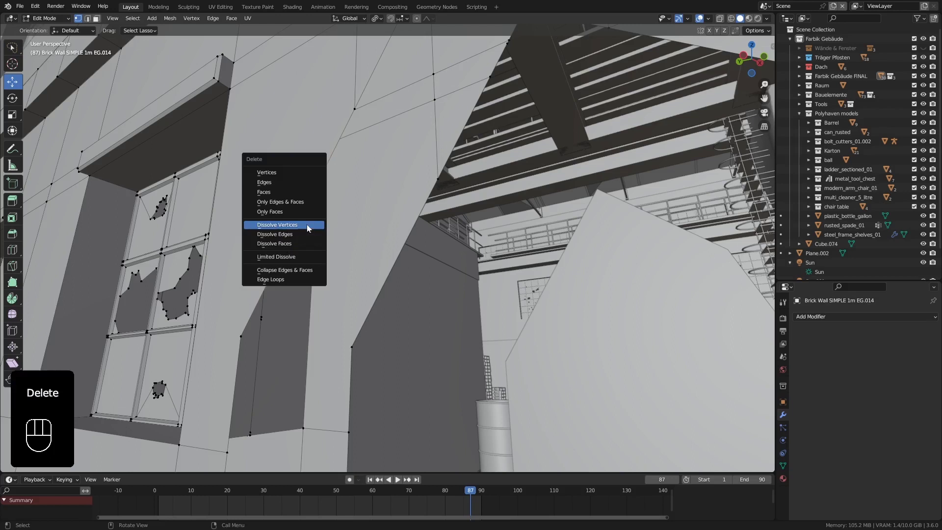
left_click(305, 224)
Dissolve the surplus vertices on the hole's back edge on both sides of its peak.
middle_click_drag(361, 239, 336, 287, "shift")
middle_click_drag(456, 221, 402, 223, "shift")
scroll(403, 218, "up", 1)
left_click(393, 201)
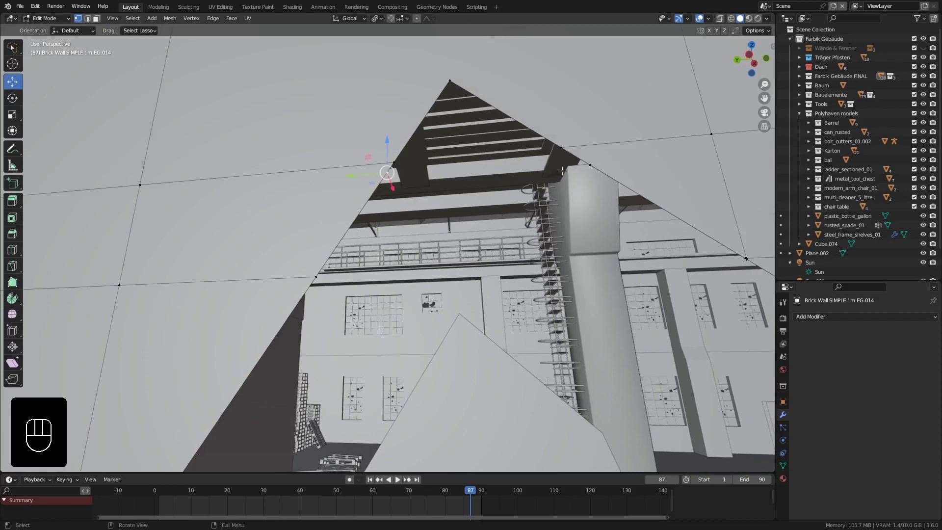
key("Delete")
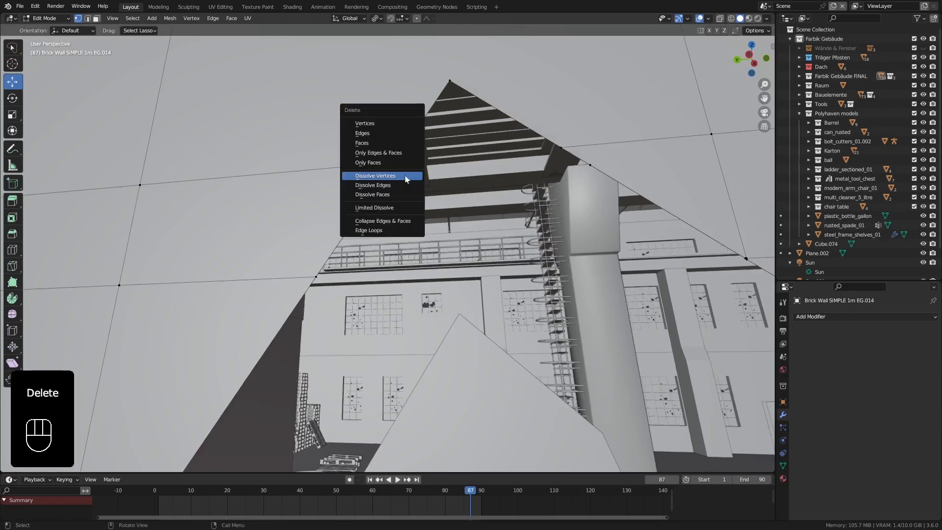
left_click(405, 176)
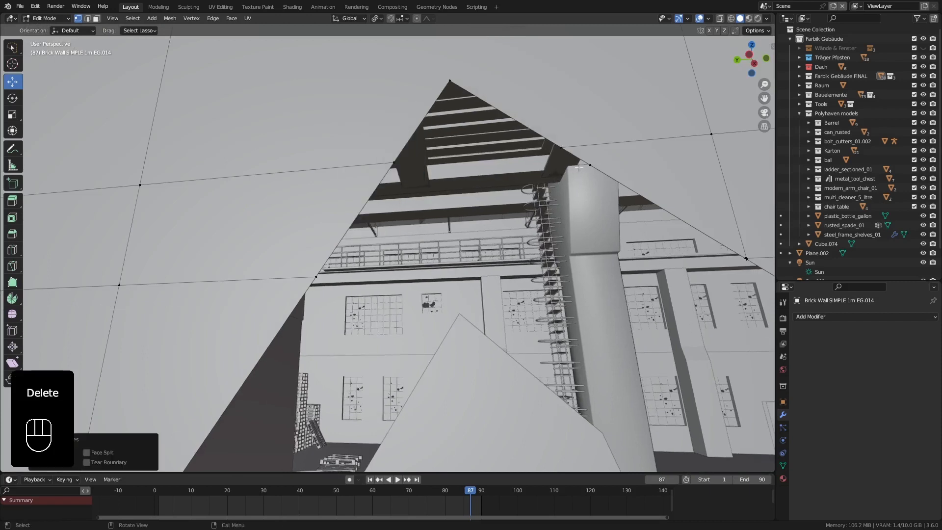
left_click(590, 165)
key("Delete")
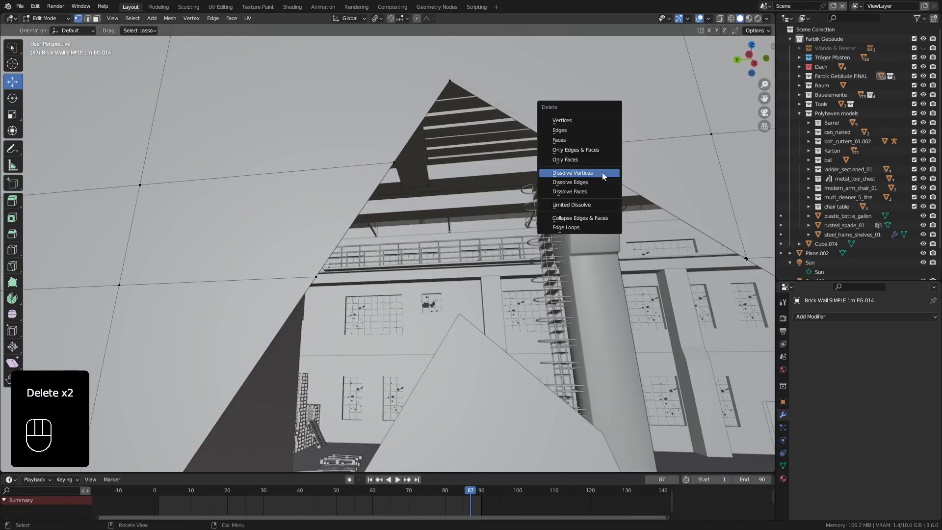
left_click(591, 173)
Dissolve the surplus vertex on the front edge just right of the hole's peak.
scroll(554, 177, "down", 4)
middle_click_drag(575, 187, 545, 225, "shift")
left_click(482, 126)
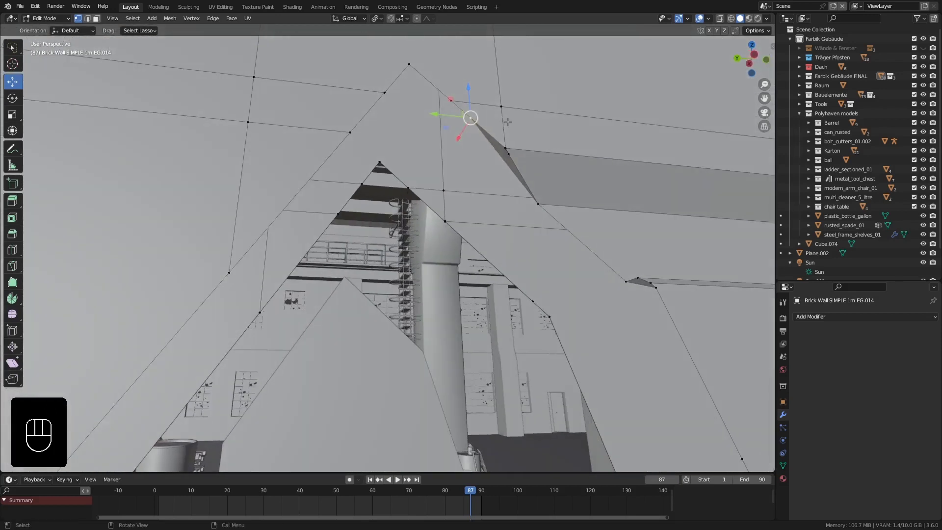
key("Delete")
left_click(508, 122)
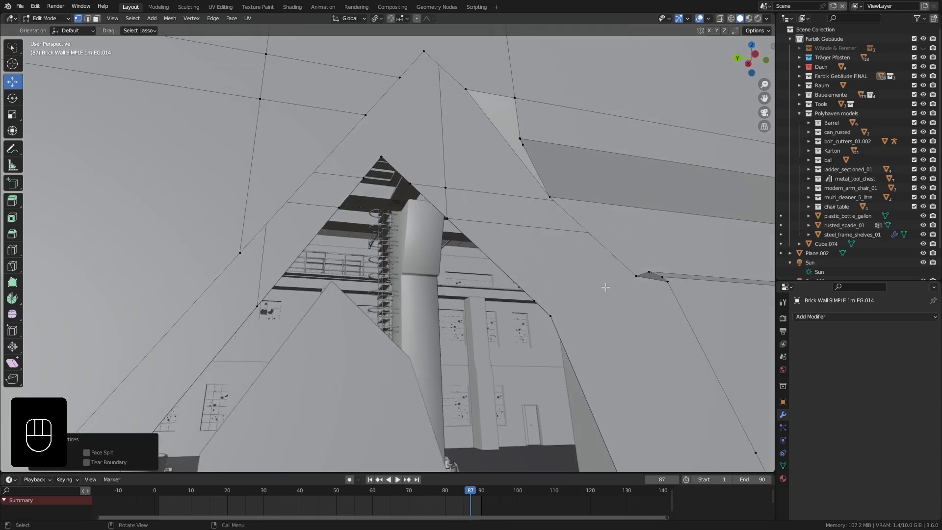
Dissolve one surplus vertex on the front edge and one on the back edge midway down the hole's right side.
middle_click_drag(631, 340, 548, 216, "shift")
left_click(526, 192)
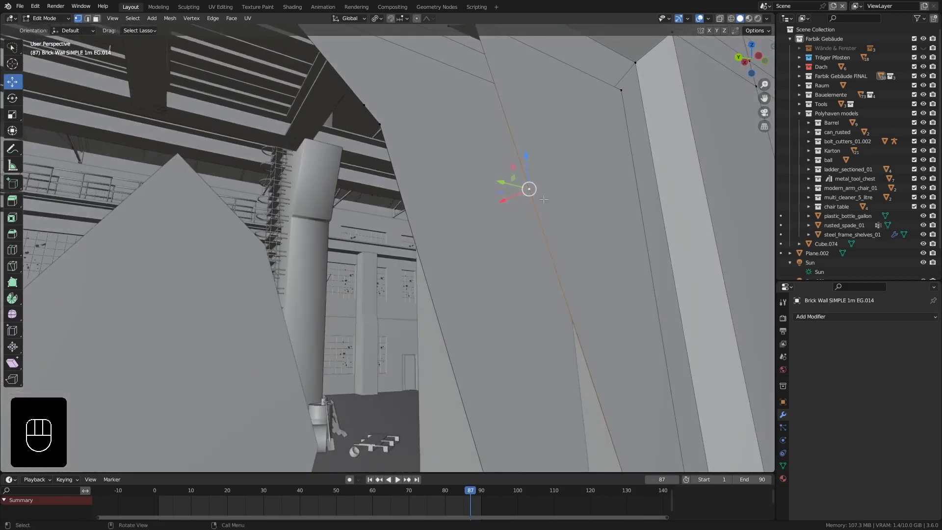
key("Delete")
left_click(543, 198)
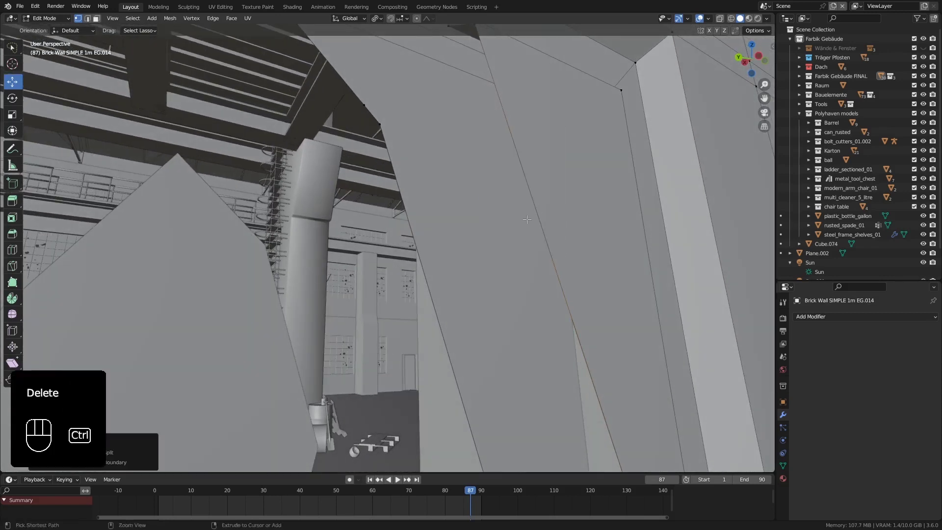
middle_click_drag(527, 220, 483, 232, "ctrl")
left_click(443, 247)
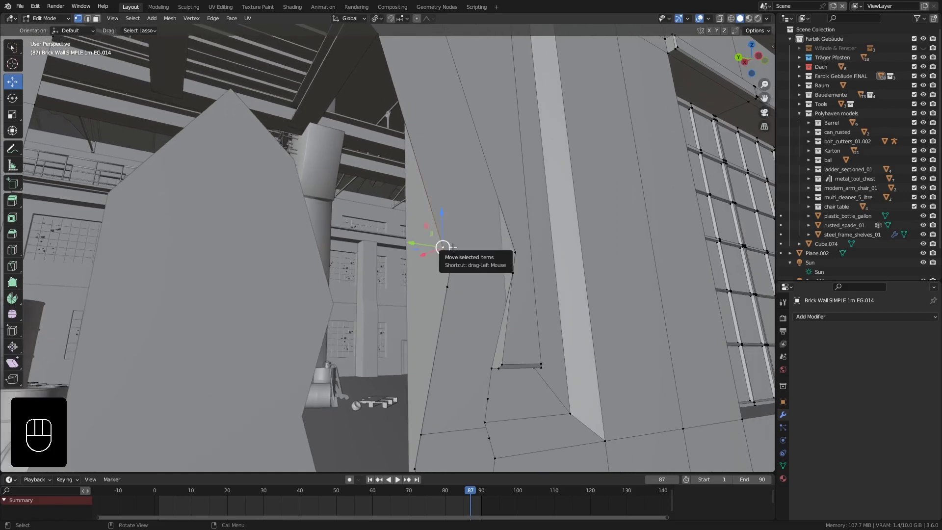
key("Delete")
left_click(453, 247)
Dissolve the two surplus vertices on the right front edge around the sloped ledge below the small window.
middle_click_drag(452, 247, 522, 163)
middle_click_drag(498, 201, 468, 233)
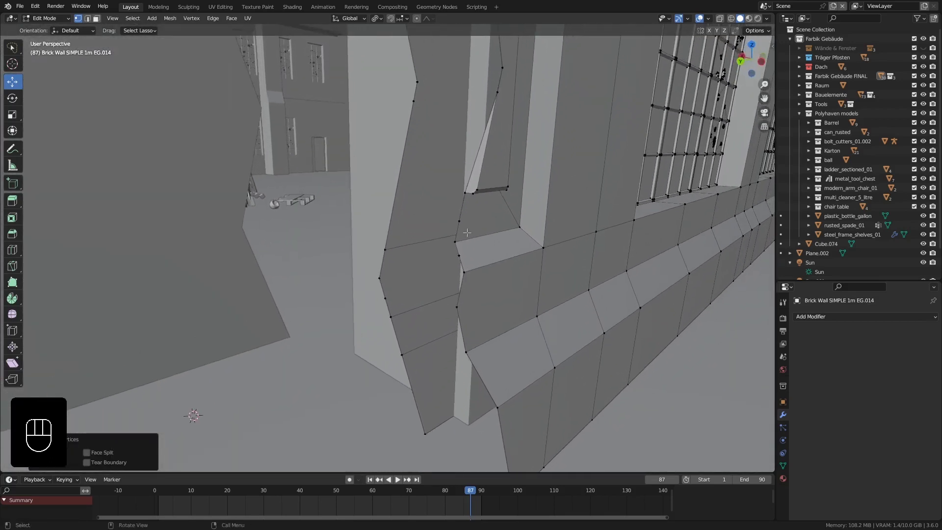
left_click(463, 224)
left_click(467, 255, "shift")
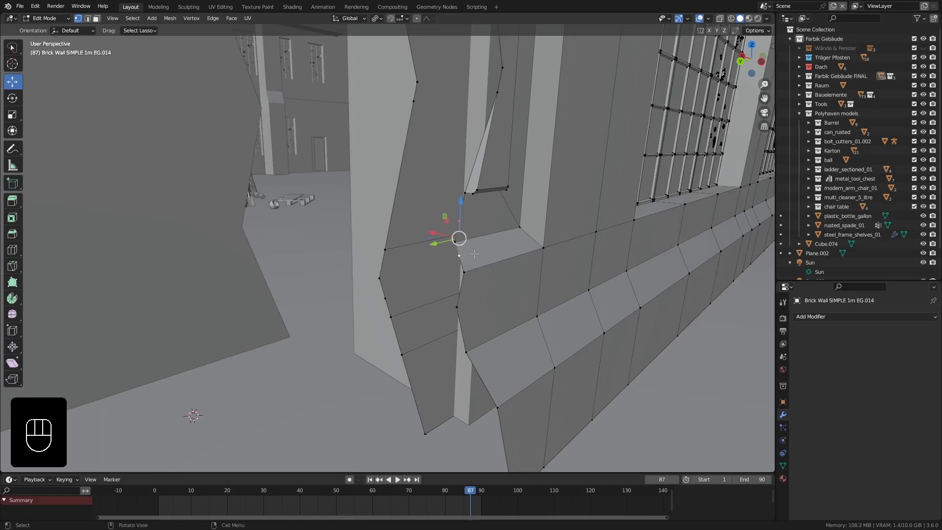
key("Delete")
left_click(475, 252)
middle_click_drag(475, 252, 470, 274, "shift")
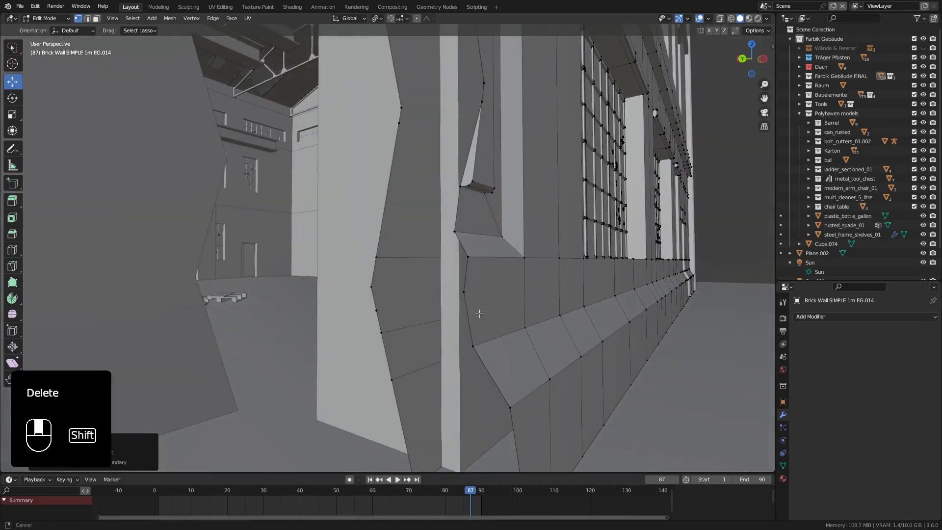
Dissolve the surplus vertex on the hole's right back edge, just below ledge height.
left_click(368, 270)
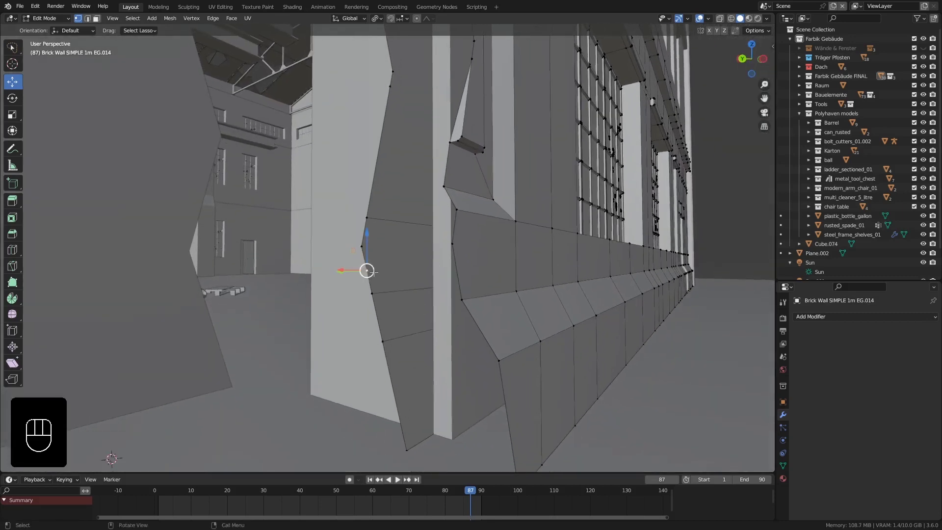
middle_click_drag(391, 274, 383, 275)
key("Delete")
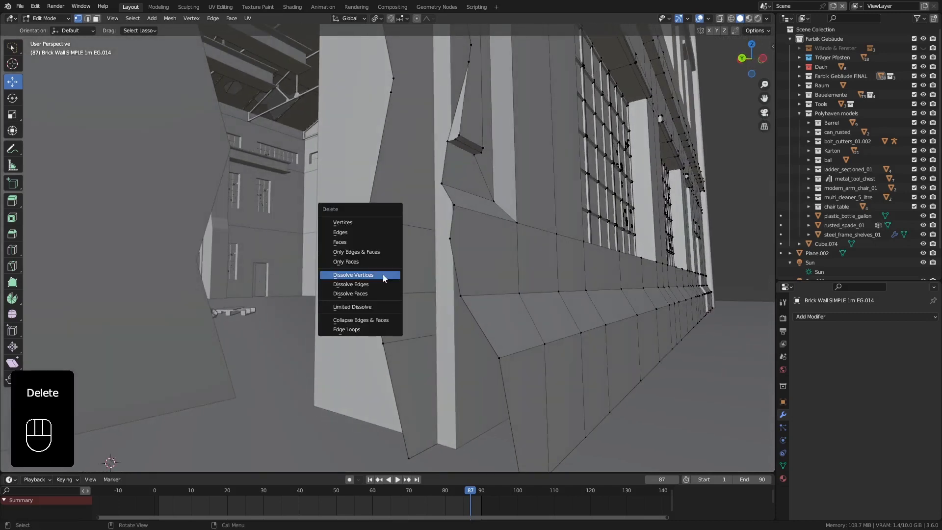
left_click(383, 275)
middle_click_drag(504, 371, 508, 308, "shift")
middle_click_drag(455, 192, 368, 284, "shift")
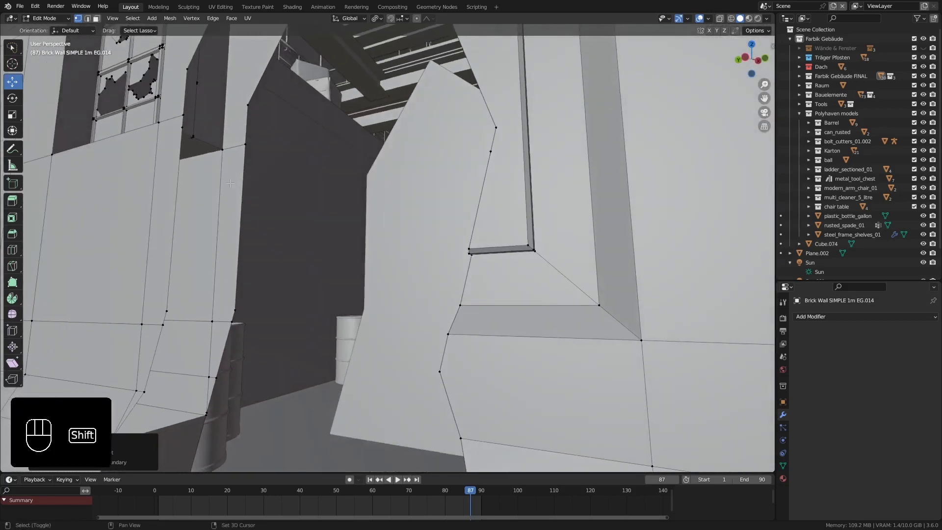
Starting from the wall base's upper edge, fill successive faces between front and back edges up the hole's lower left side.
left_click(87, 18)
middle_click_drag(203, 313, 227, 267)
middle_click_drag(189, 314, 231, 328)
left_click(224, 338)
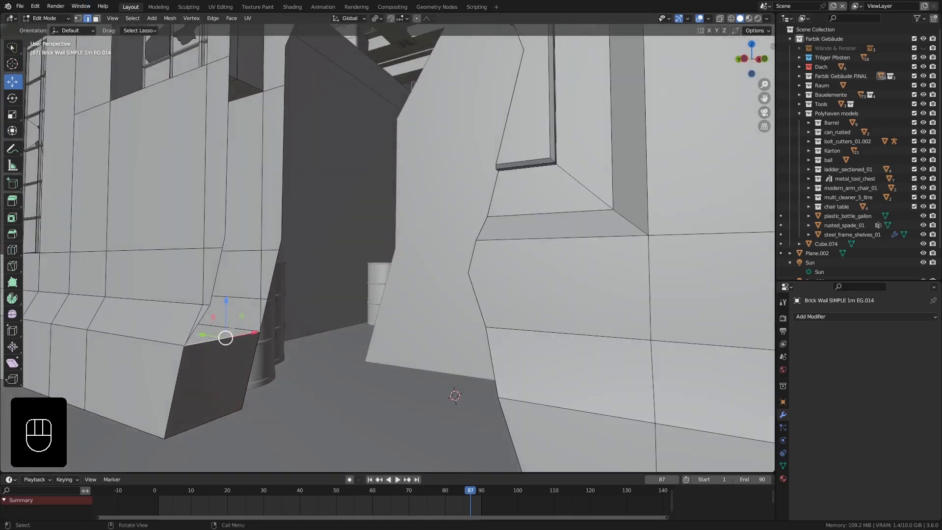
key("f")
key("f")
key("f")
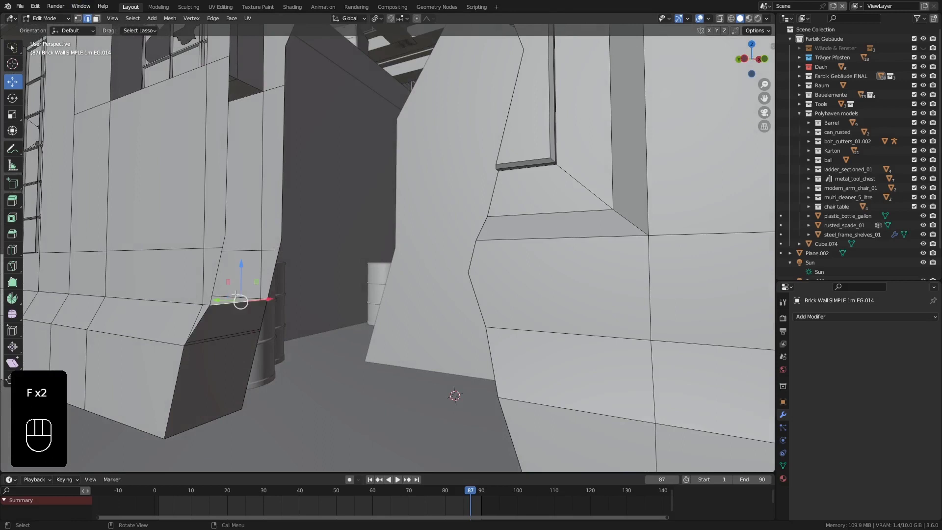
middle_click_drag(236, 281, 236, 266)
key("f")
middle_click_drag(254, 233, 259, 236, "shift")
Undo the face fill reaching window-sill height and dissolve the surplus vertex there on the hole's left front edge.
key("f")
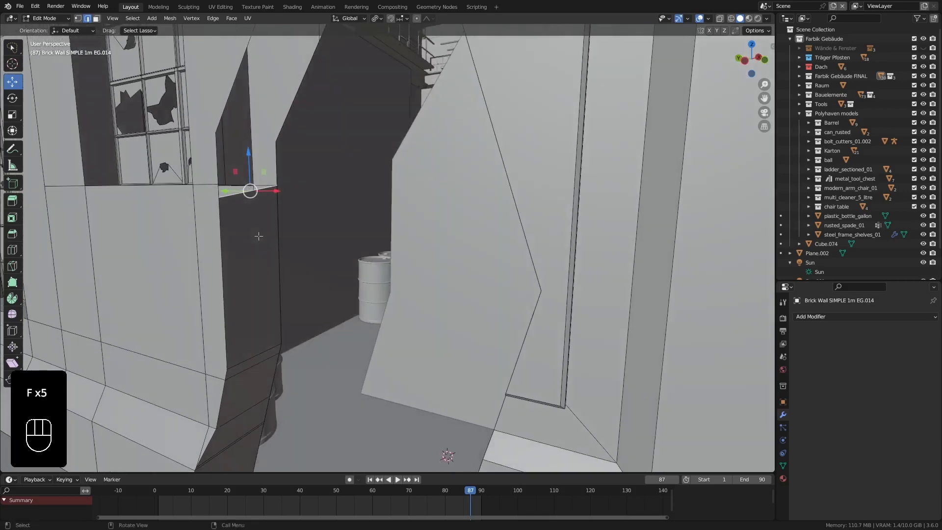
key("ctrl+z")
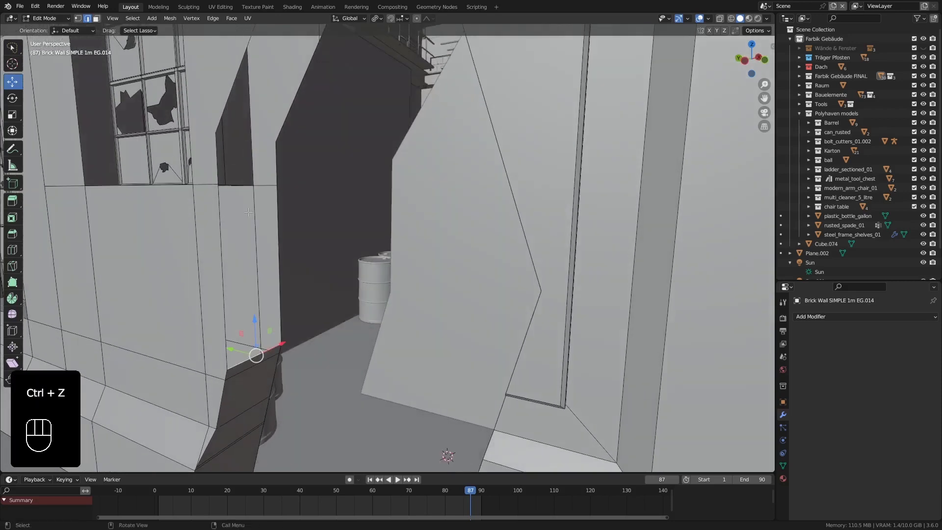
left_click(78, 18)
scroll(230, 207, "up", 1)
left_click(214, 196)
middle_click_drag(219, 202, 232, 198)
key("Delete")
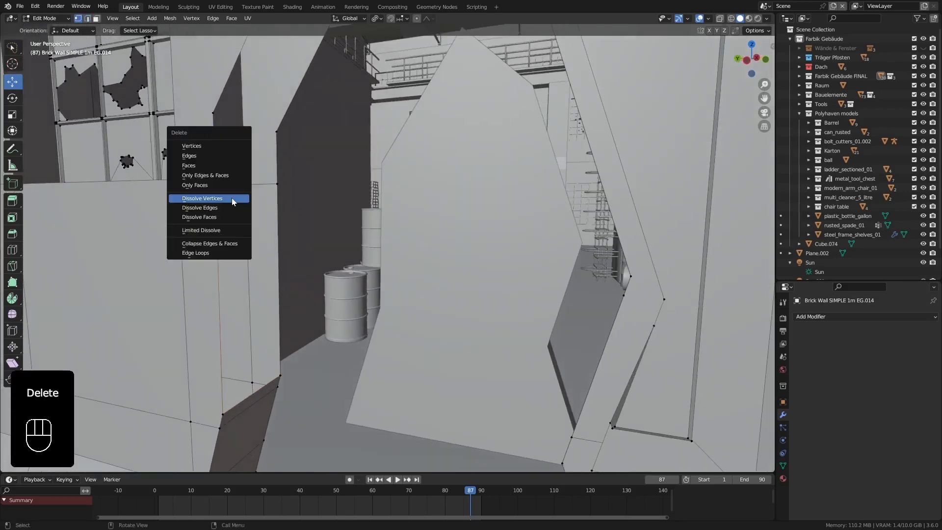
left_click(232, 198)
Fill successive faces between the front and back edges up the hole's left side towards its peak.
left_click(87, 19)
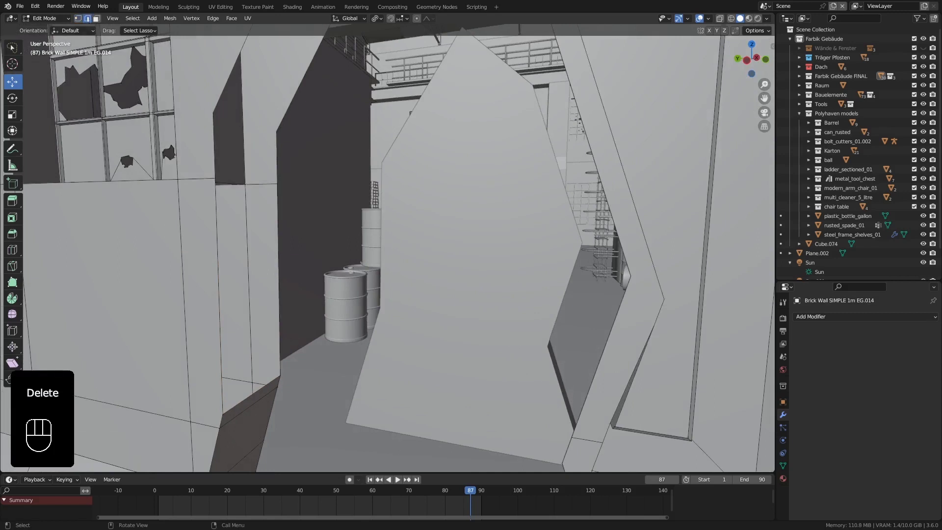
left_click(255, 391)
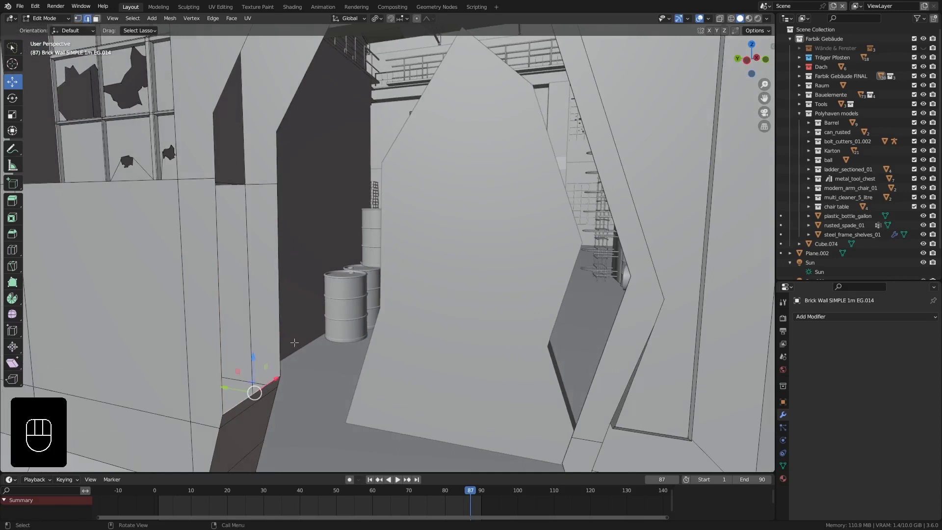
key("f")
key("f")
middle_click_drag(261, 191, 223, 314, "shift")
key("f")
key("f")
key("f")
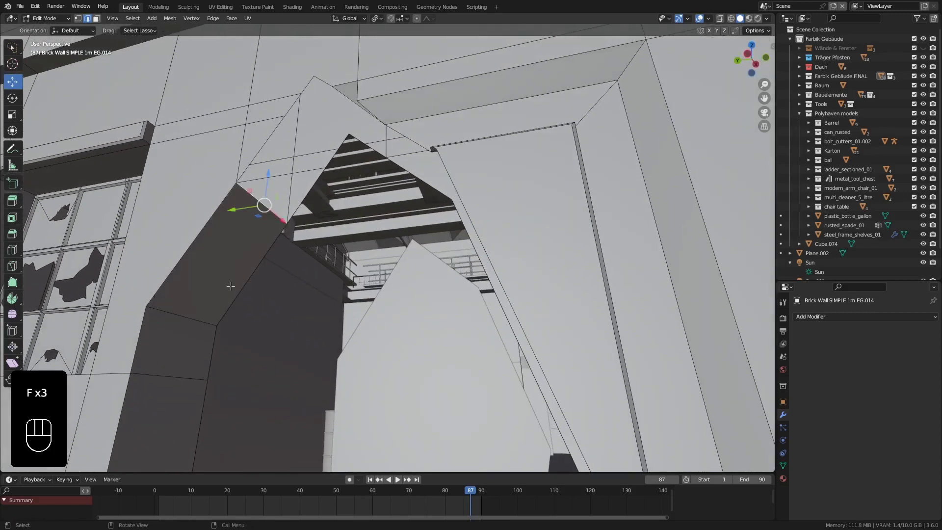
key("f")
Continue filling the hole's thickness with faces over the peak and onto the upper right slope.
middle_click_drag(231, 276, 322, 244)
key("f")
key("f")
scroll(354, 210, "up", 1)
scroll(354, 211, "down", 1)
Try to fill the next face down the hole's right slope, and undo it.
middle_click_drag(354, 211, 374, 209)
key("f")
mouse_move(364, 217)
middle_mouse_down()
mouse_move(375, 214)
mouse_move(375, 226)
middle_mouse_up()
left_click(77, 18)
middle_click_drag(457, 226, 315, 157)
scroll(320, 155, "up", 1)
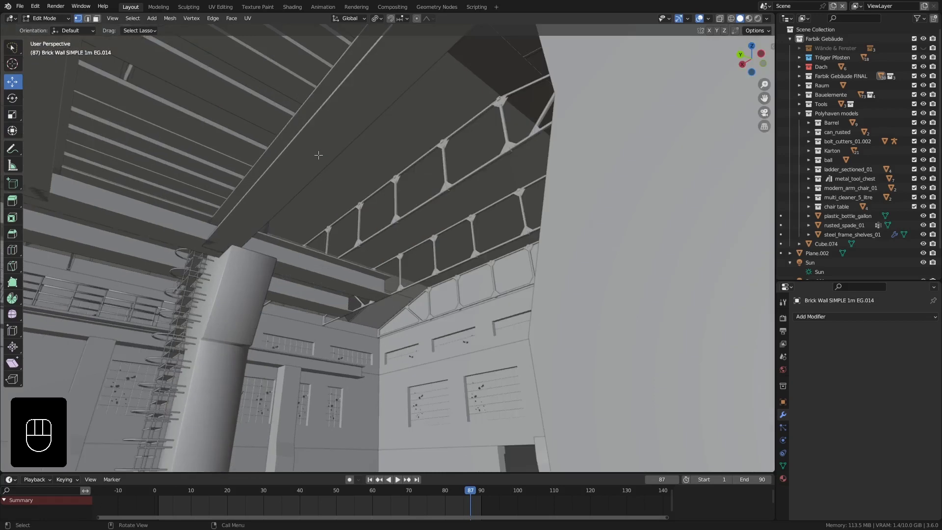
scroll(320, 155, "down", 1)
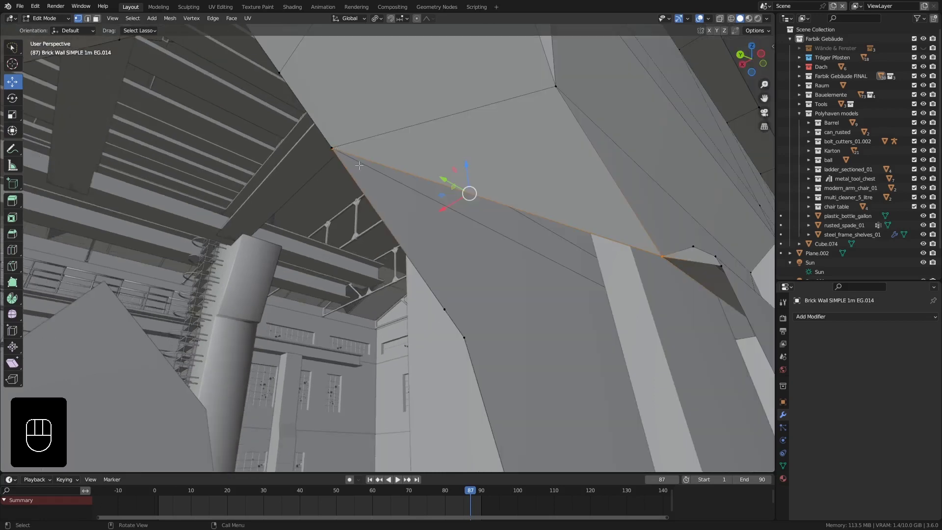
key("ctrl+z")
key("ctrl+z")
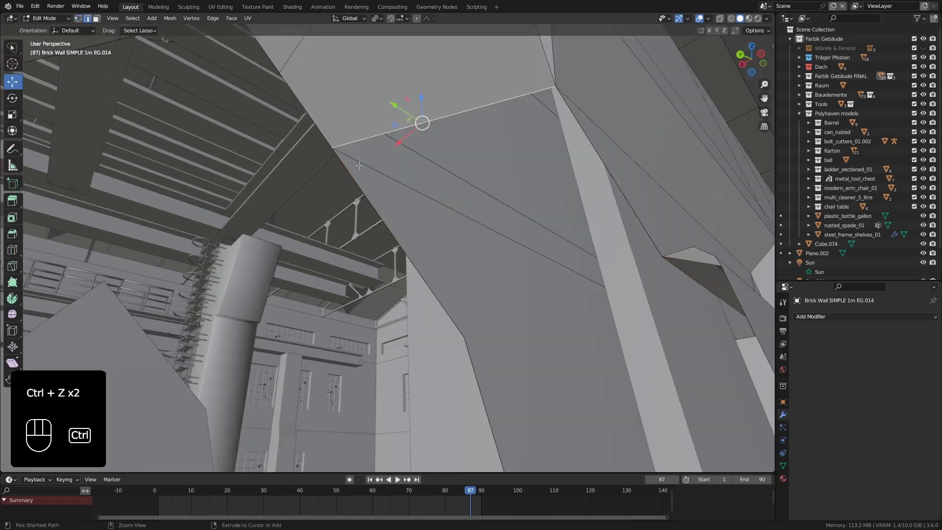
Try to dissolve the front corner vertex at the end of the last filled face, and undo it.
left_click(80, 19)
middle_click_drag(337, 153, 451, 209)
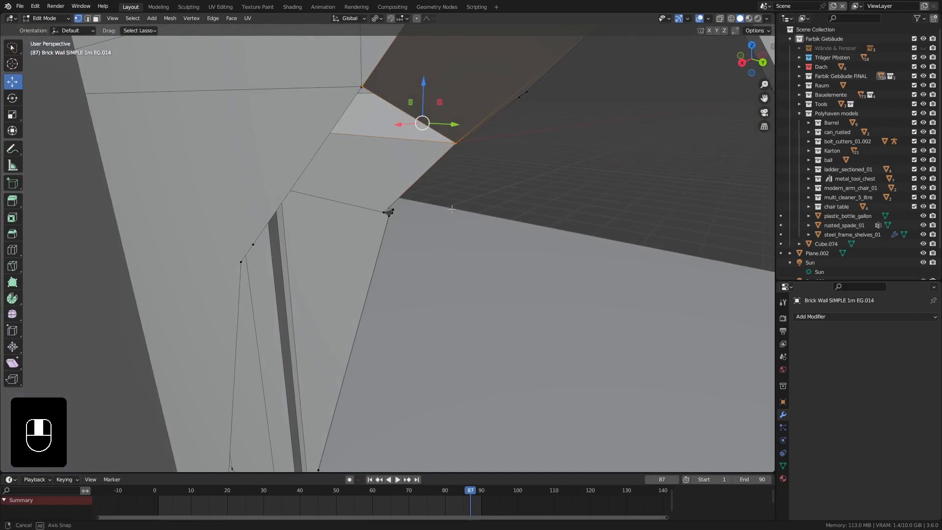
middle_click_drag(364, 90, 372, 142, "shift")
left_click(370, 95)
key("Delete")
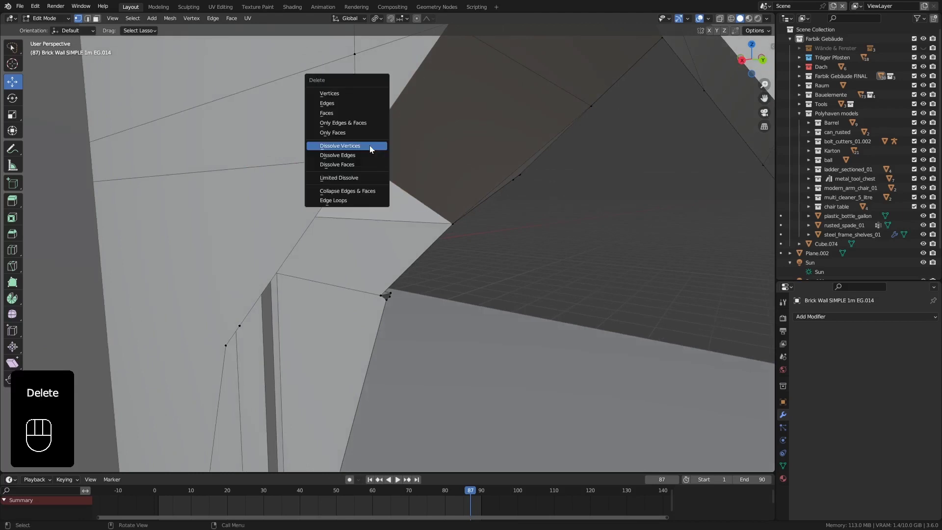
left_click(371, 145)
mouse_move(430, 195)
middle_mouse_down()
mouse_move(446, 189)
mouse_move(437, 211)
middle_mouse_up()
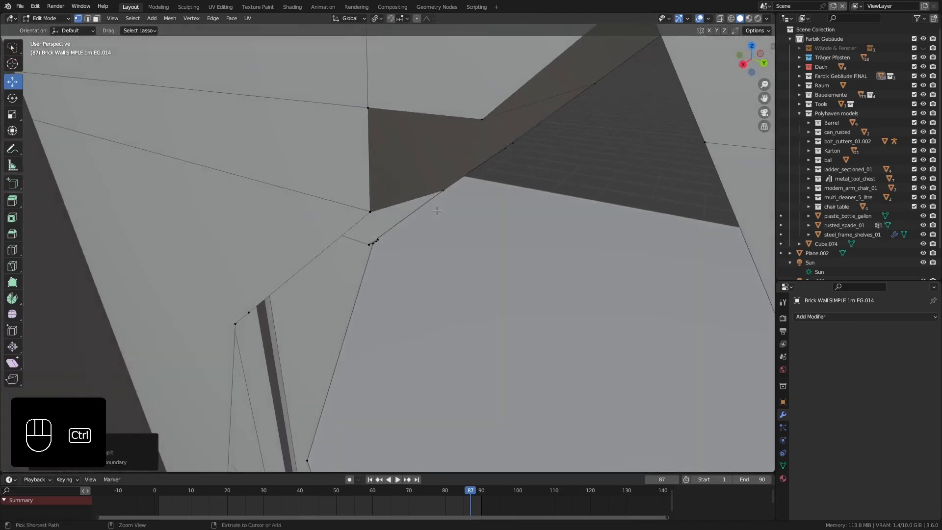
key("ctrl+z")
Merge the two nearly coincident front corner vertices at the end of the last filled face at their center.
middle_click_drag(380, 221, 391, 138)
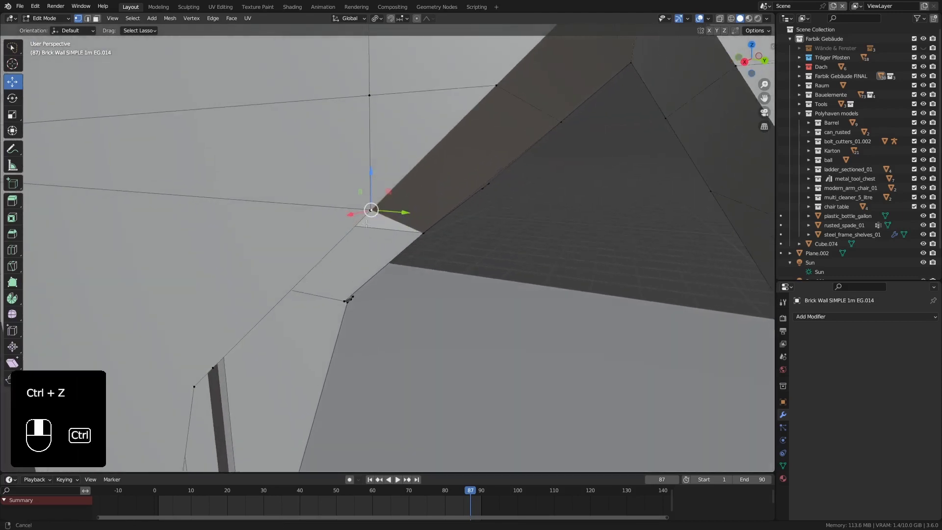
mouse_move(465, 313)
middle_mouse_down()
mouse_move(481, 287)
mouse_move(481, 318)
middle_mouse_up()
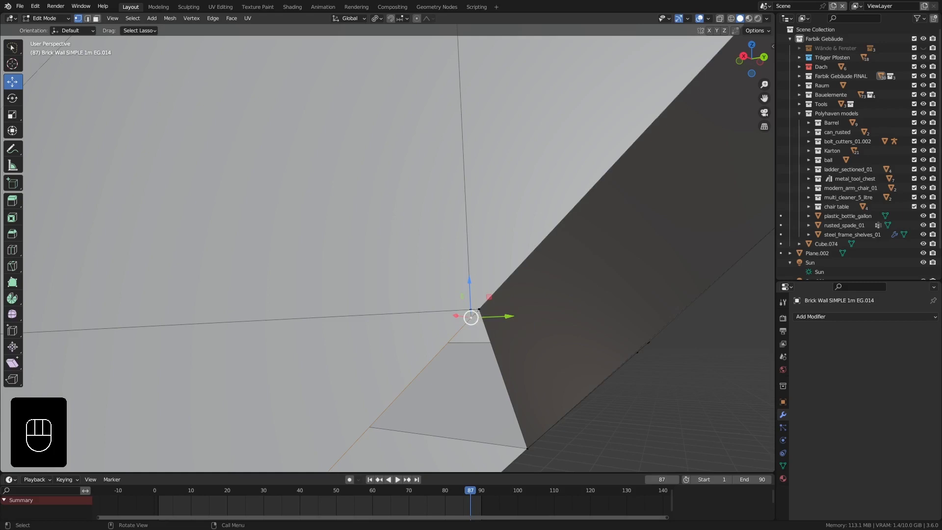
middle_click_drag(483, 318, 483, 305, "ctrl")
left_click(469, 316, "shift")
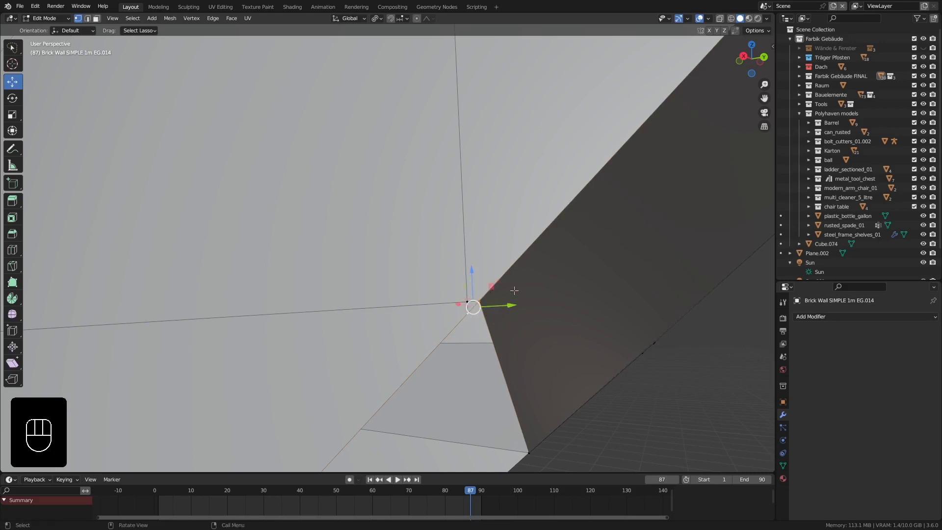
key("m")
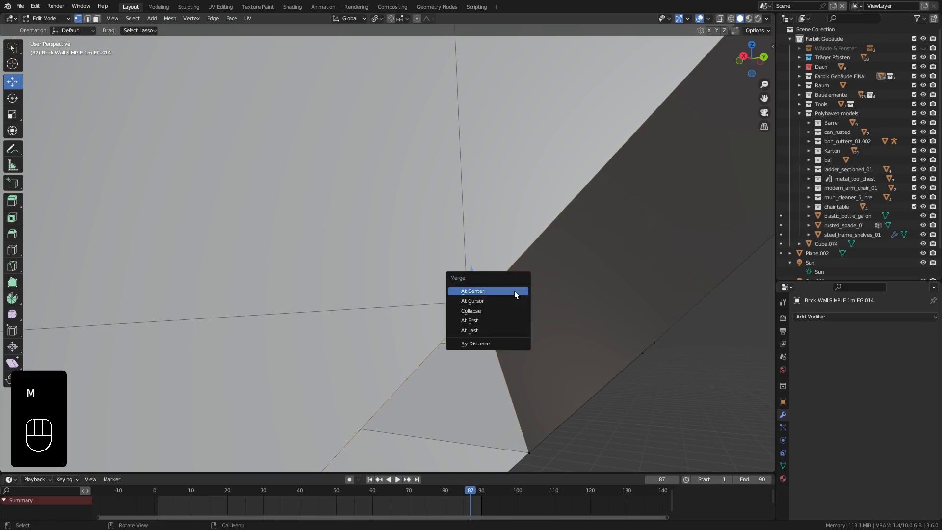
left_click(484, 293)
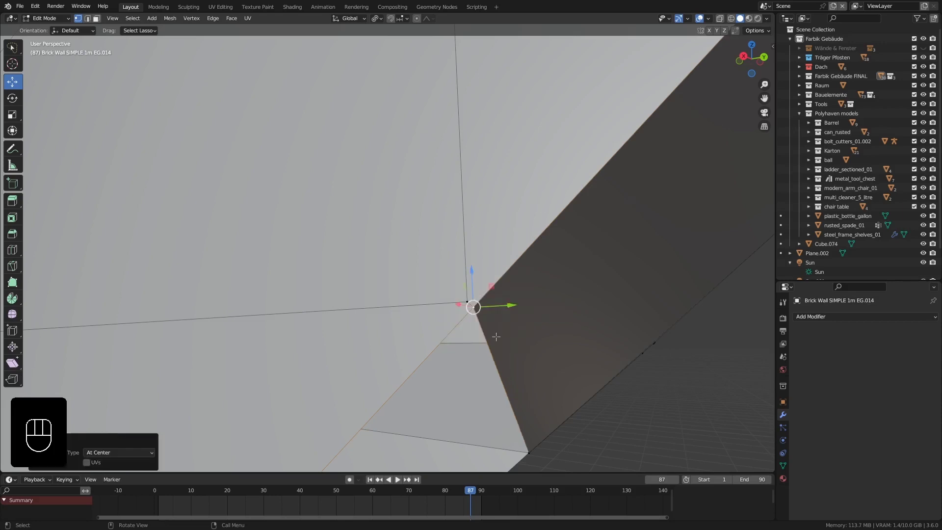
Dissolve the surplus vertex on the right back edge just above the bend below the unfilled slope.
middle_click_drag(497, 337, 501, 336)
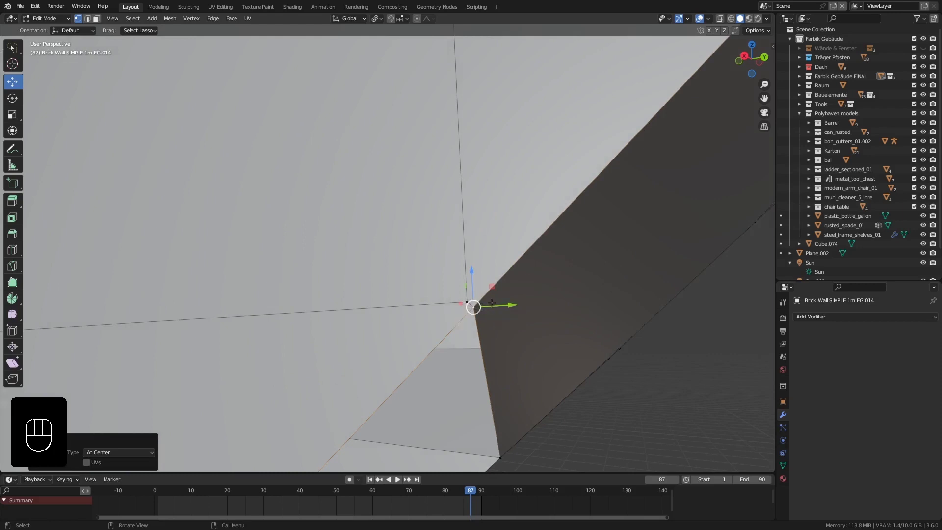
middle_click_drag(513, 329, 206, 231)
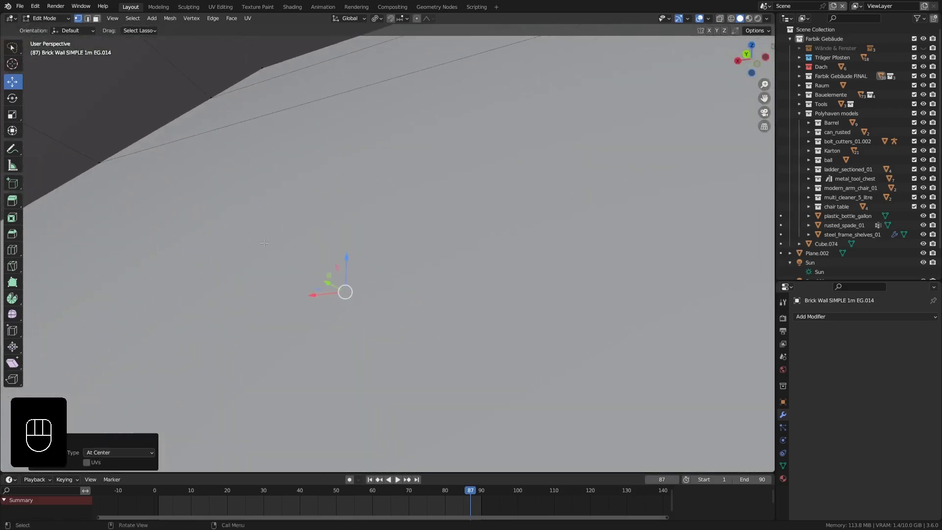
key("KP_Decimal")
mouse_move(577, 298)
middle_mouse_down()
mouse_move(623, 304)
mouse_move(583, 301)
mouse_move(682, 396)
mouse_move(637, 375)
mouse_move(588, 306)
mouse_move(568, 309)
middle_mouse_up()
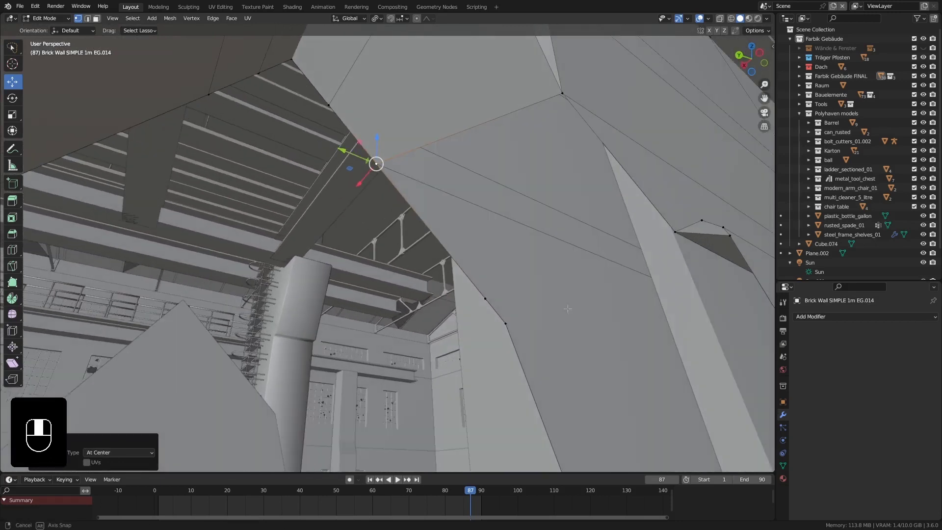
left_click(493, 294)
middle_click_drag(494, 293, 335, 94)
key("Delete")
left_click(538, 311)
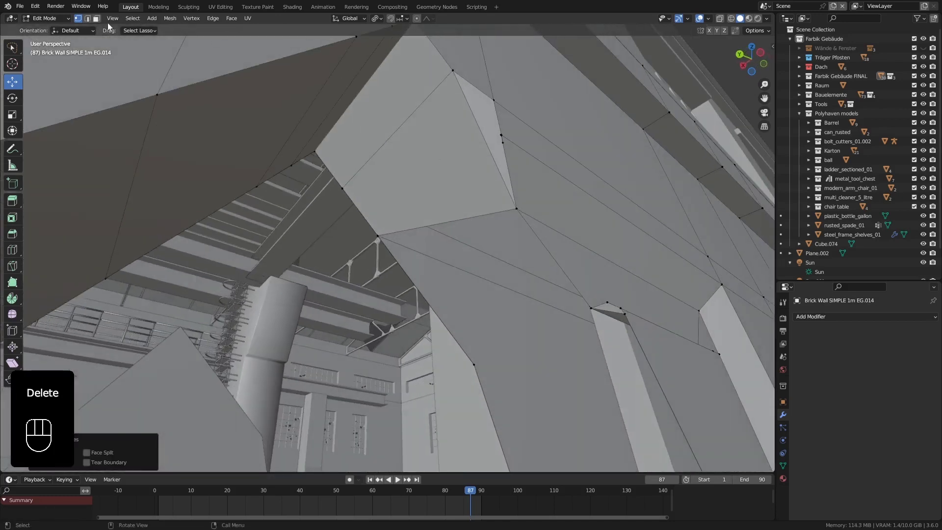
Fill the next face between the front and back edges down the hole's right slope.
left_click(88, 18)
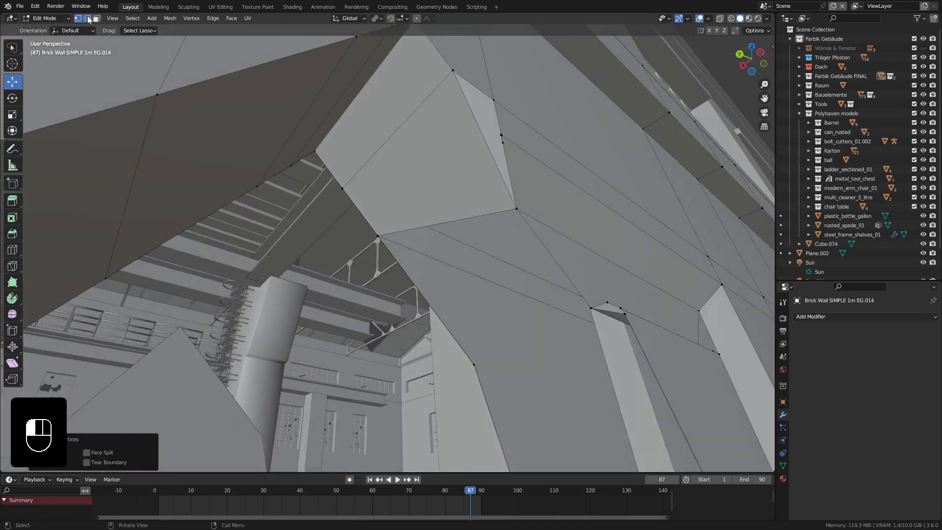
middle_click_drag(453, 251, 460, 261)
key("f")
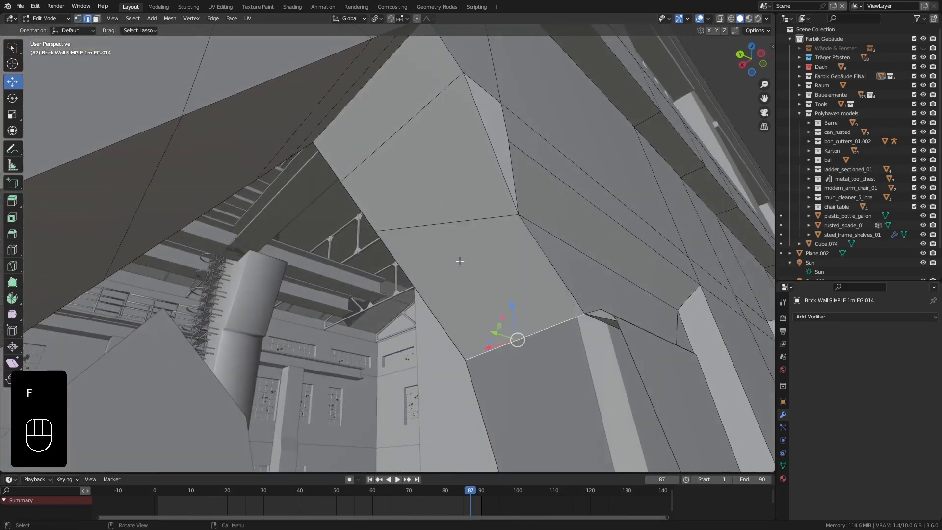
Fill a triangular face between the three front and back corner vertices below the last filled face on the hole's right side.
middle_click_drag(590, 383, 538, 210)
left_click(78, 18)
middle_click_drag(473, 200, 552, 211)
middle_click_drag(552, 211, 524, 142, "ctrl")
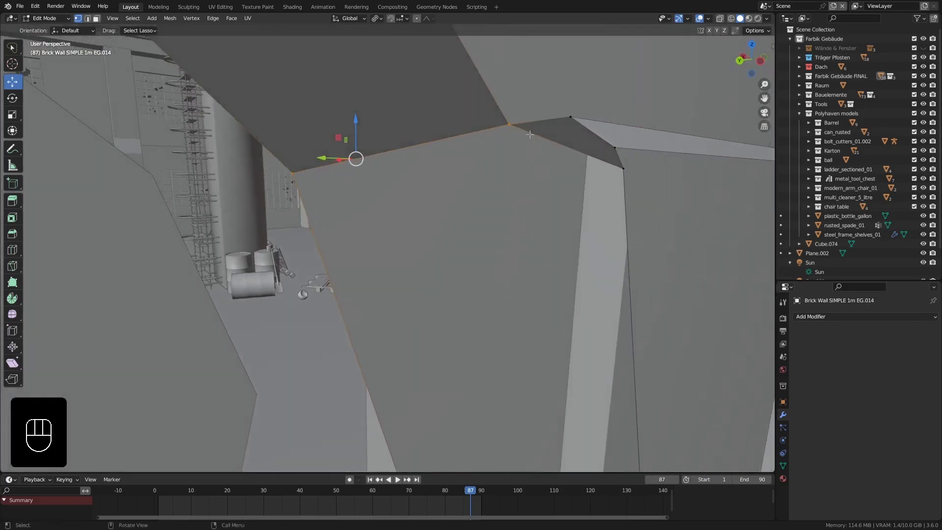
left_click(512, 125)
left_click(623, 169, "shift")
left_click(298, 174, "shift")
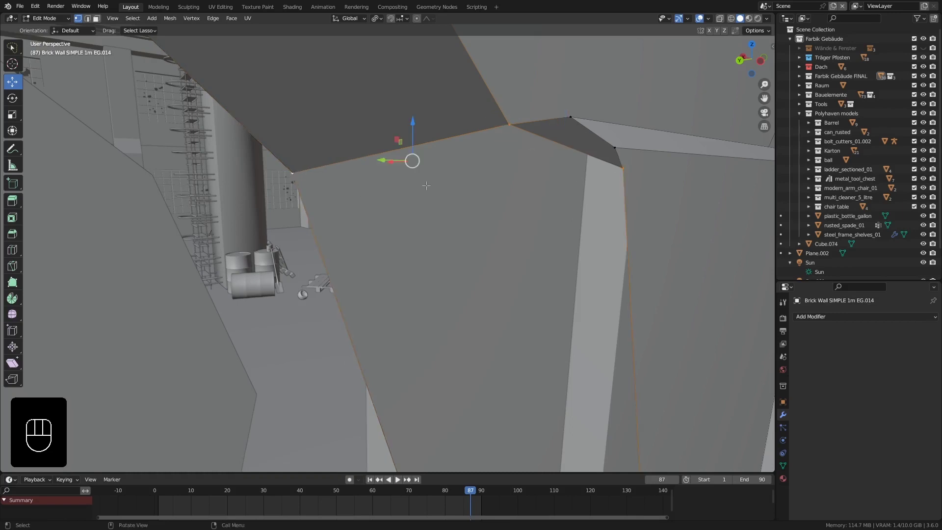
key("f")
Fill successive faces between the front and back edges down the hole's right side, starting from the new triangle's lower edge.
middle_click_drag(454, 180, 476, 176)
mouse_move(499, 223)
middle_mouse_down()
mouse_move(508, 222)
mouse_move(484, 241)
mouse_move(497, 227)
middle_mouse_up()
left_click(89, 19)
left_click(444, 172)
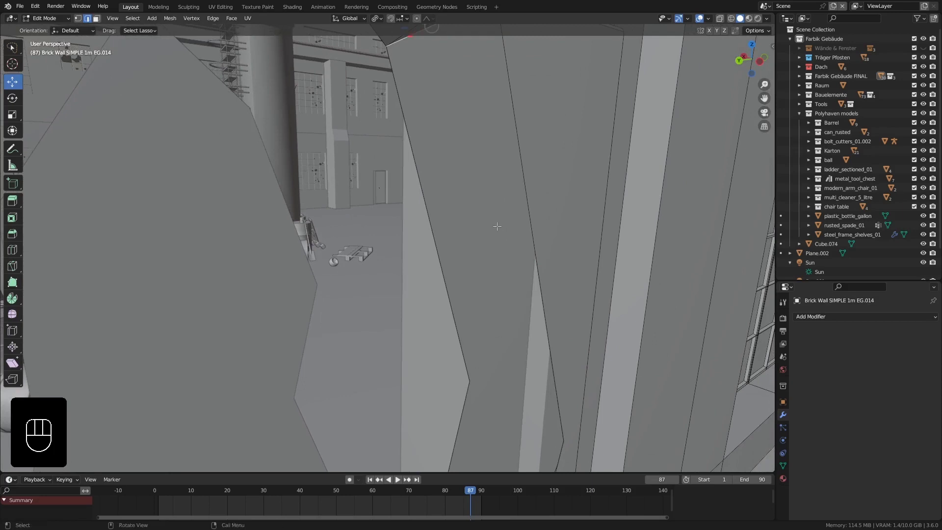
scroll(497, 227, "down", 2)
key("f")
scroll(506, 227, "down", 3)
middle_click_drag(525, 230, 533, 194, "shift")
key("f")
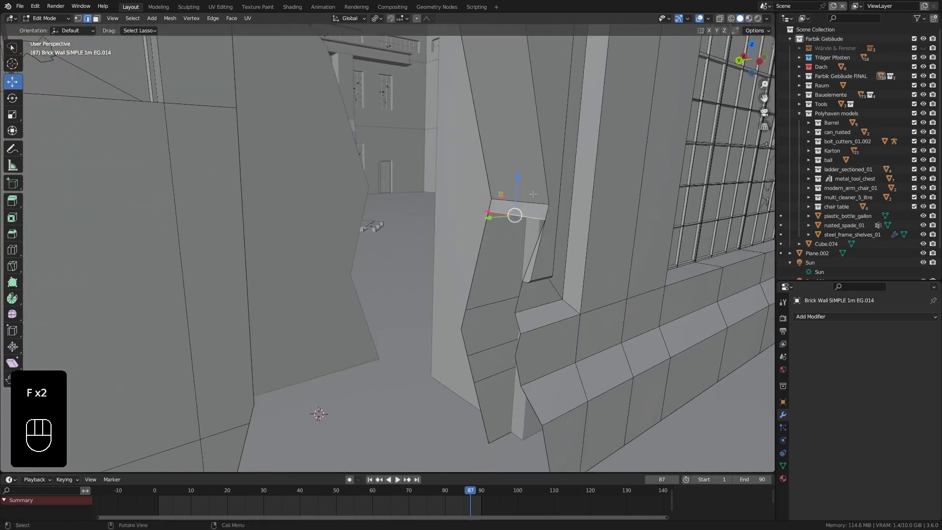
key("f")
Close the gap above the wall's plinth from the diagonal edge and its neighbouring edge, and fill the face directly below it.
middle_click_drag(501, 328, 328, 140)
left_click(567, 178)
left_click(478, 207, "shift")
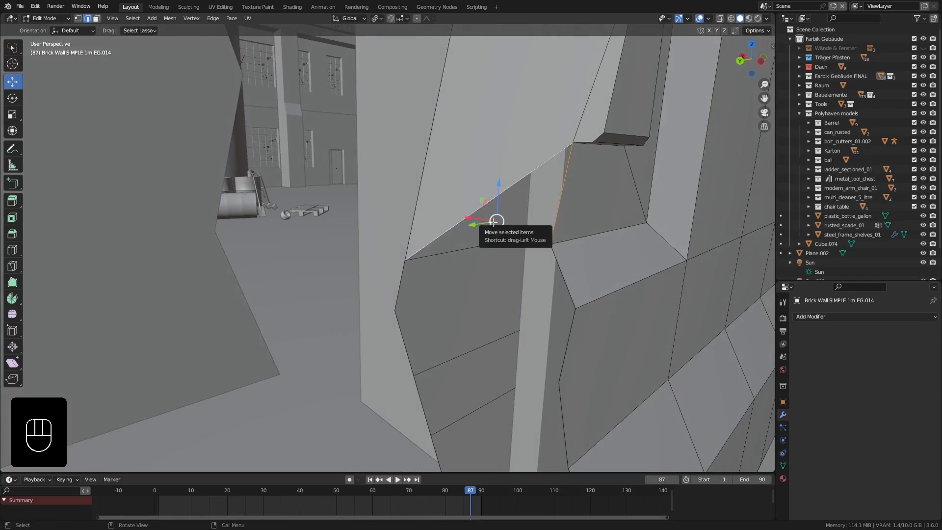
key("f")
left_click(502, 250)
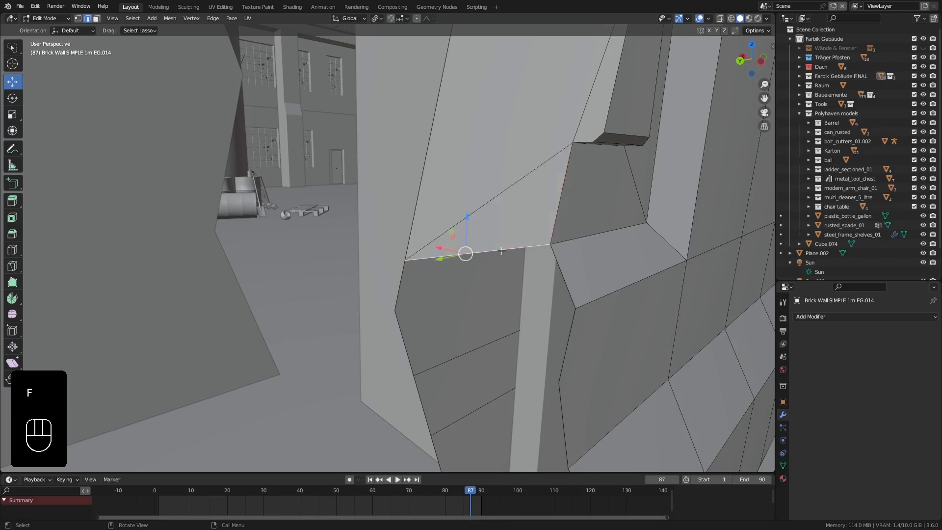
key("f")
Fill the remaining faces of the hole's right side down to the floor.
middle_click_drag(501, 249, 491, 319)
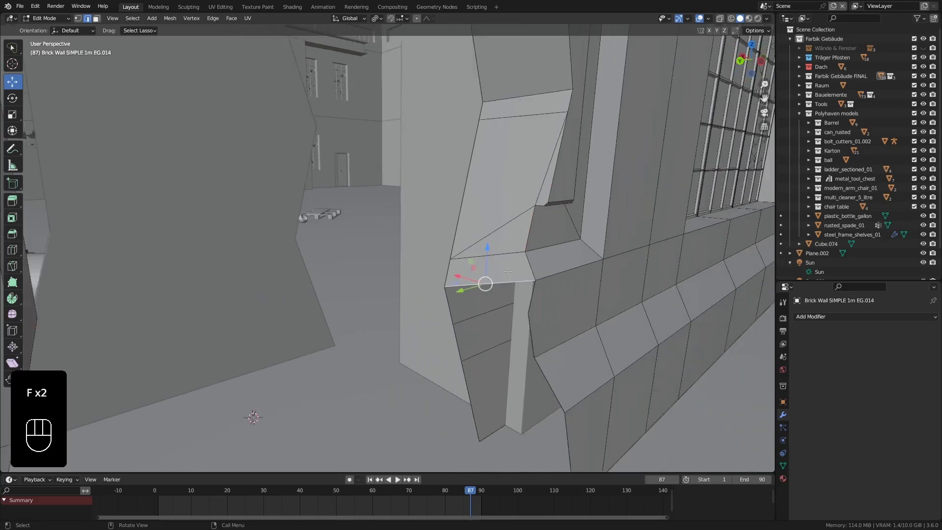
key("f")
key("f")
scroll(491, 318, "down", 1)
middle_click_drag(514, 388, 540, 366)
middle_click_drag(540, 366, 486, 332, "shift")
left_click(495, 280, "shift")
key("f")
left_click(484, 338)
middle_click_drag(481, 301, 420, 238)
Return to Object Mode and select the broken-out wall piece standing inside the hole.
key("Tab")
mouse_move(420, 238)
middle_mouse_down("shift")
mouse_move(419, 246)
mouse_move(402, 231)
mouse_move(408, 290)
mouse_move(407, 267)
mouse_move(376, 232)
mouse_move(335, 228)
mouse_move(343, 246)
mouse_move(423, 237)
middle_mouse_up("shift")
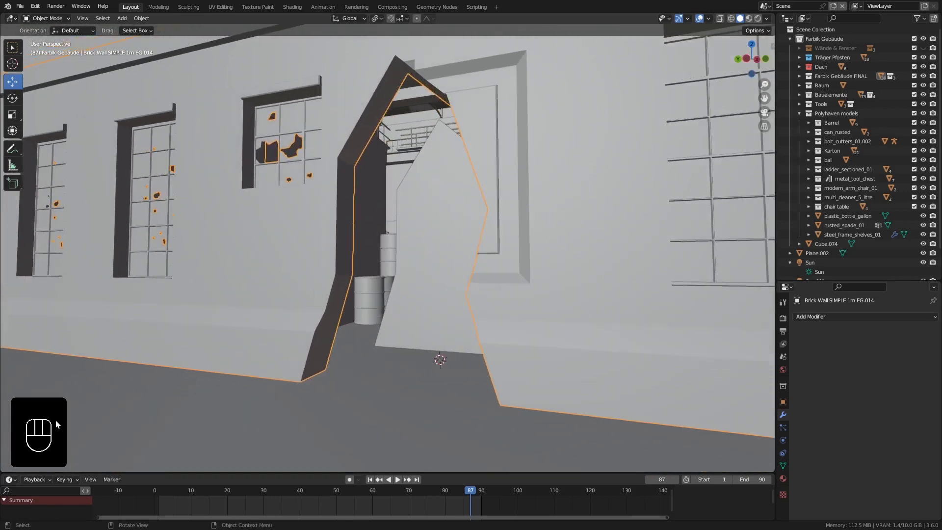
middle_click(434, 310)
middle_click_drag(337, 205, 359, 216)
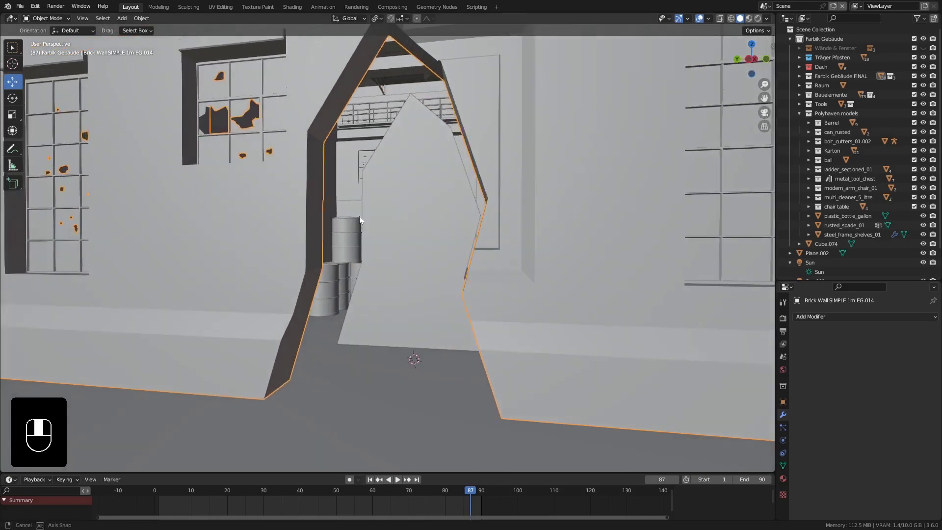
middle_click_drag(420, 152, 440, 187, "shift")
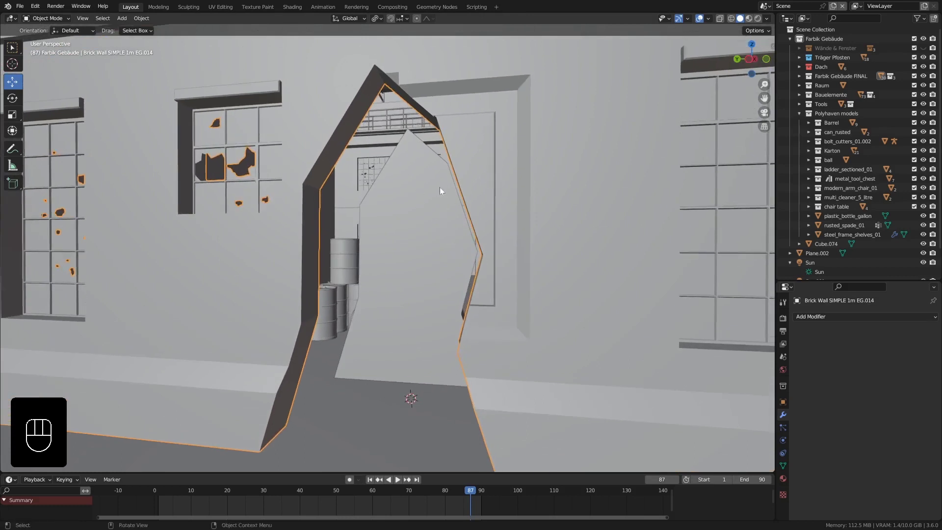
left_click(417, 179)
middle_click_drag(443, 240, 310, 261)
middle_click_drag(403, 242, 366, 244, "shift")
middle_click_drag(364, 244, 350, 241)
middle_click_drag(382, 267, 372, 250, "shift")
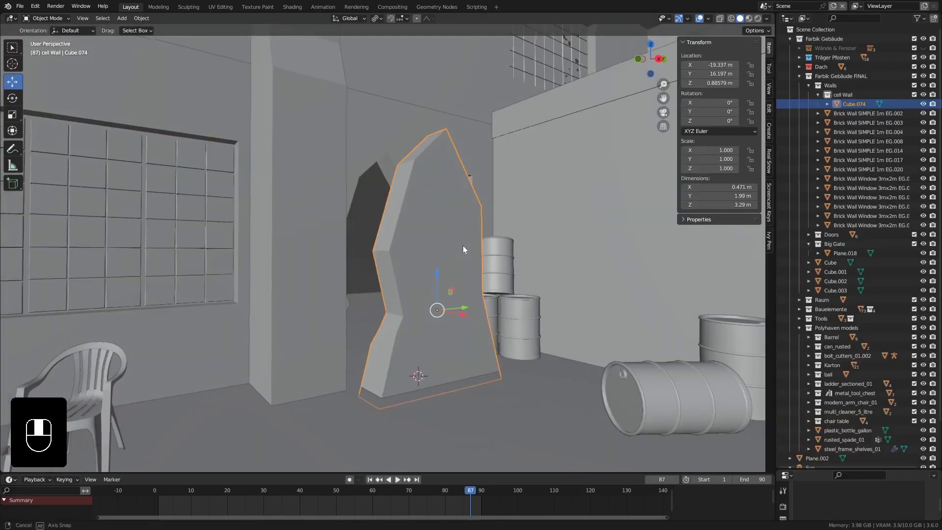
middle_click_drag(463, 246, 451, 251)
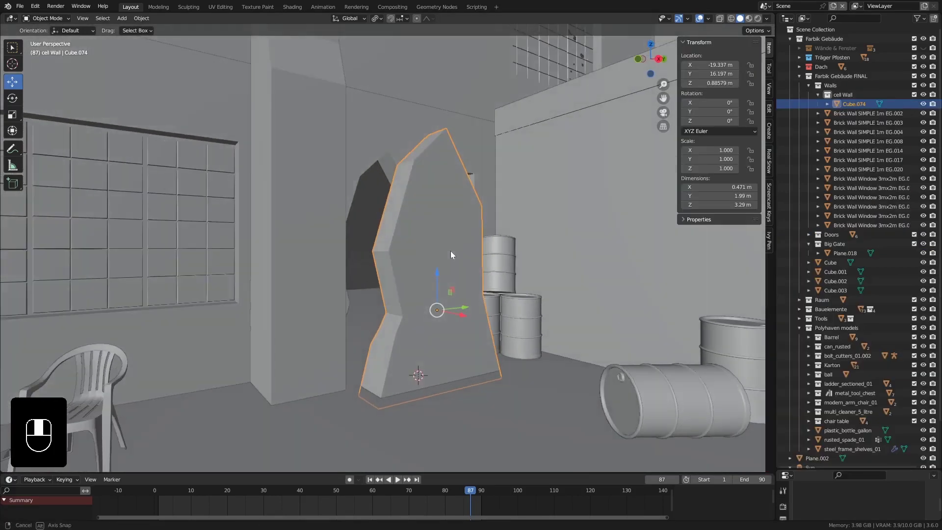
Switch the viewport to Material Preview and examine the brick and plaster textures around the hole and the broken-out piece.
left_click(751, 19)
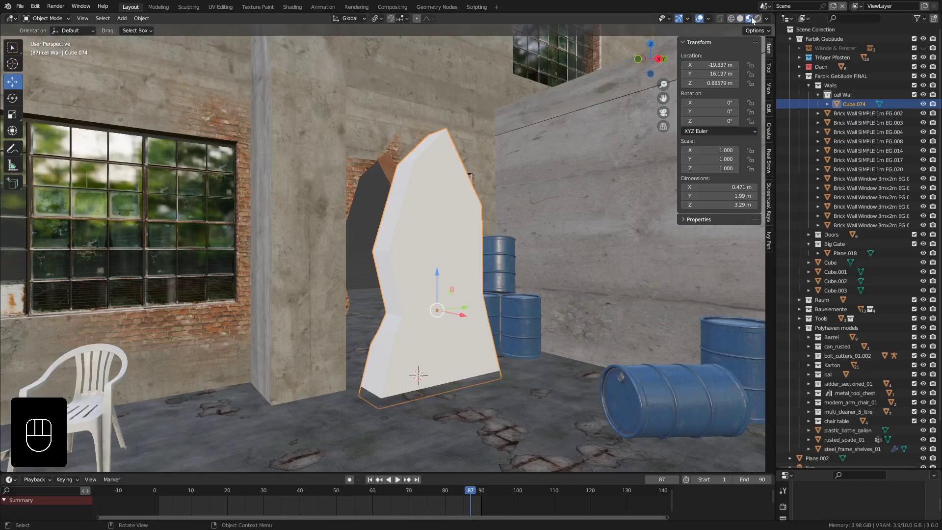
middle_click_drag(370, 234, 383, 135)
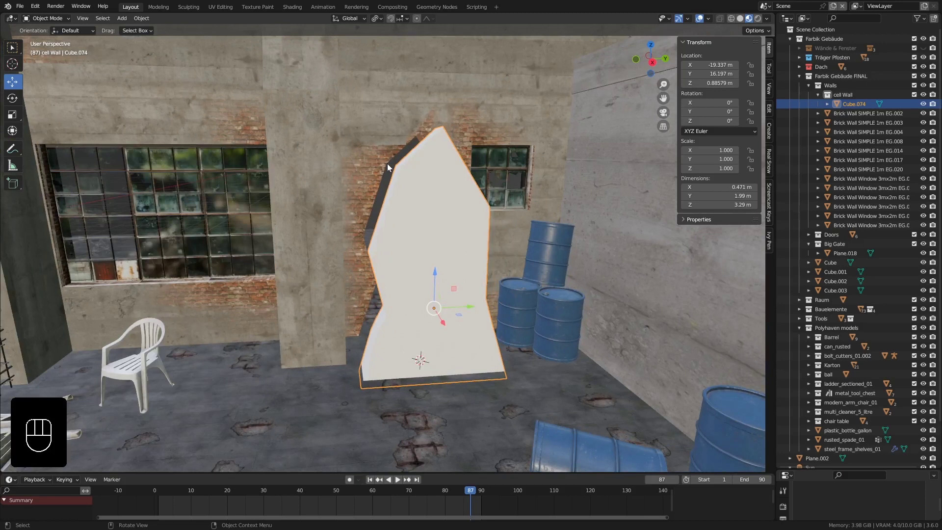
scroll(387, 163, "up", 4)
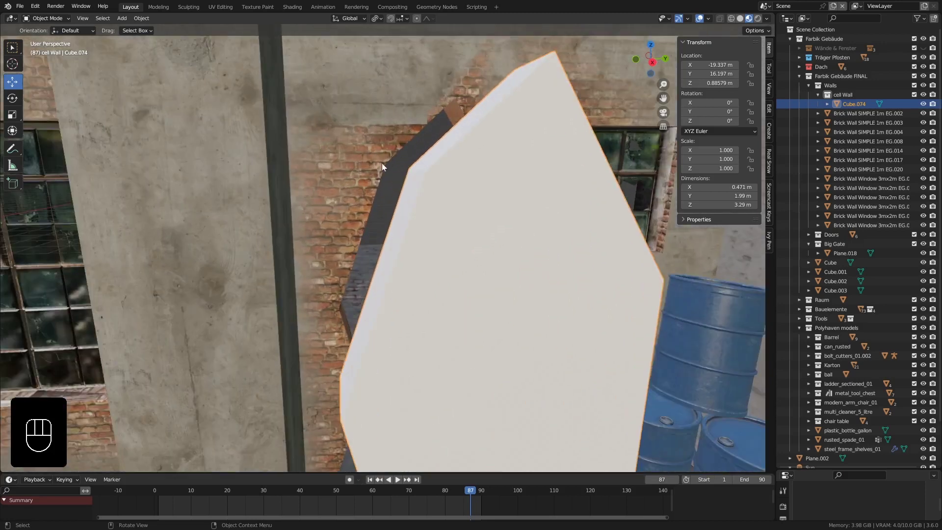
middle_click_drag(369, 187, 375, 175)
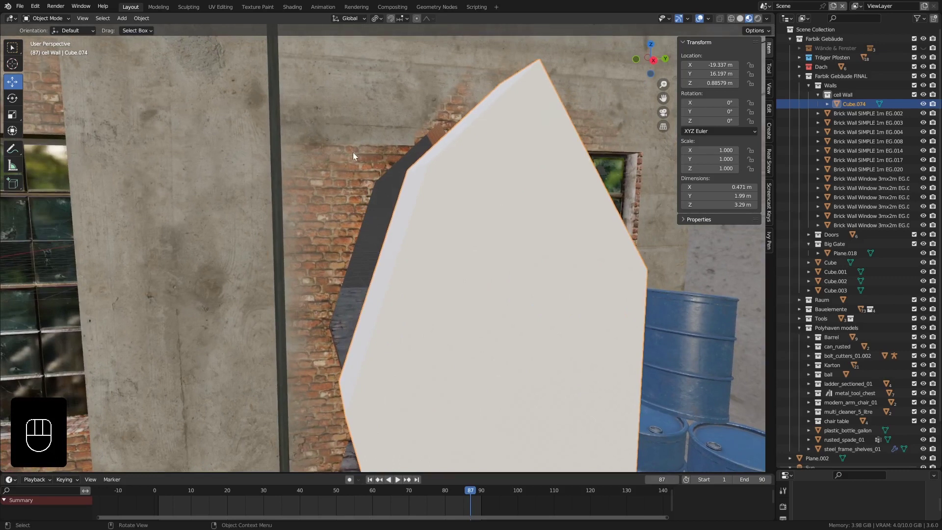
middle_click_drag(344, 228, 346, 248, "ctrl")
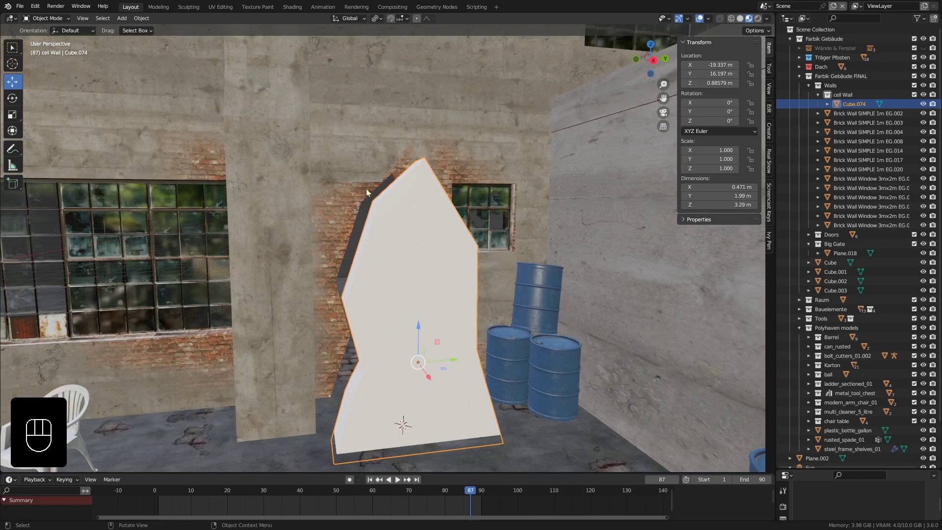
middle_click_drag(455, 159, 423, 161)
scroll(335, 199, "up", 4)
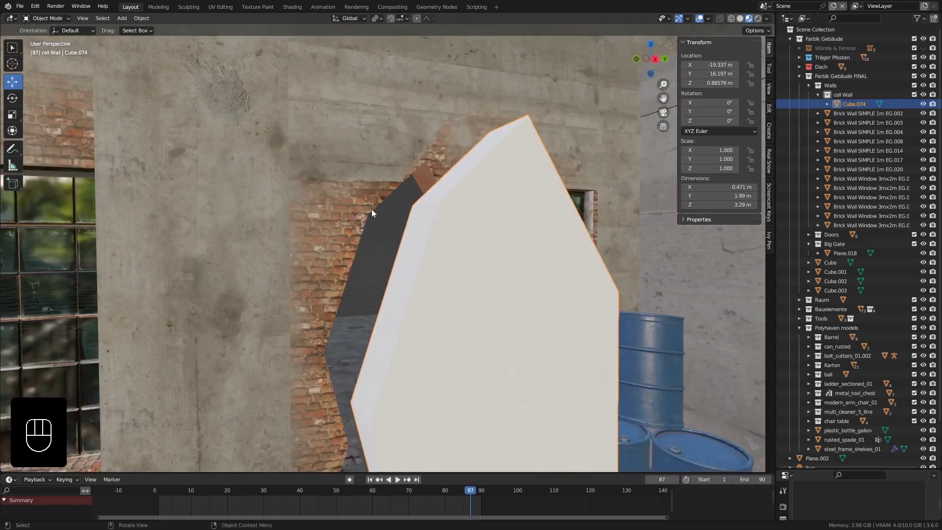
middle_click_drag(346, 226, 142, 167)
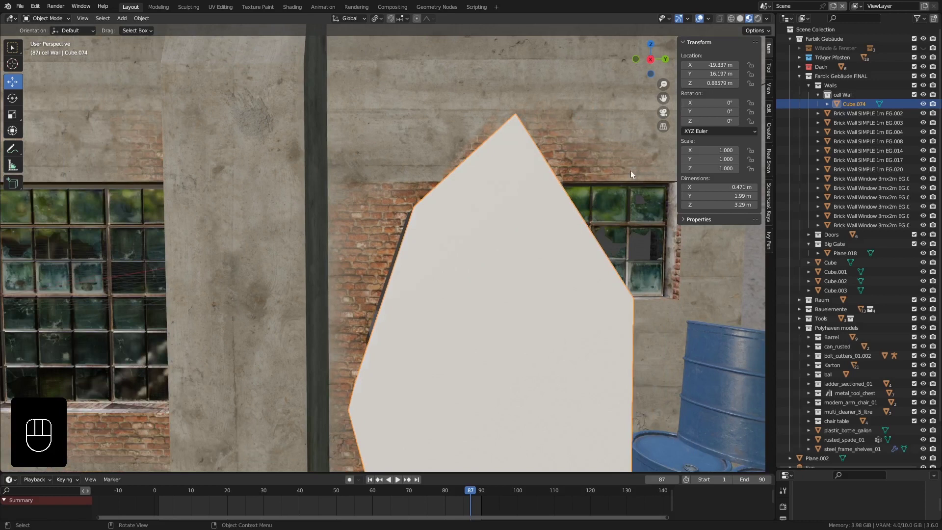
middle_click_drag(581, 172, 583, 181)
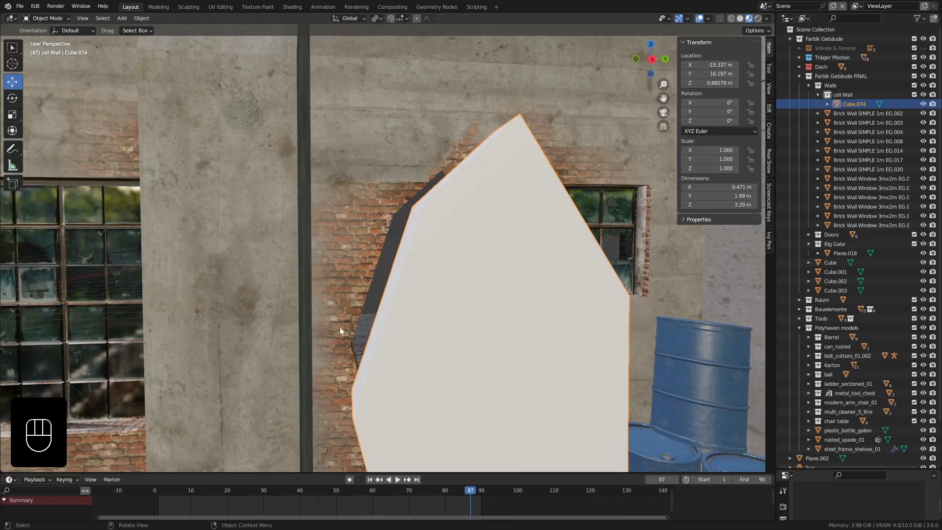
middle_click_drag(340, 328, 348, 332)
middle_click_drag(343, 284, 381, 211)
scroll(381, 211, "up", 6)
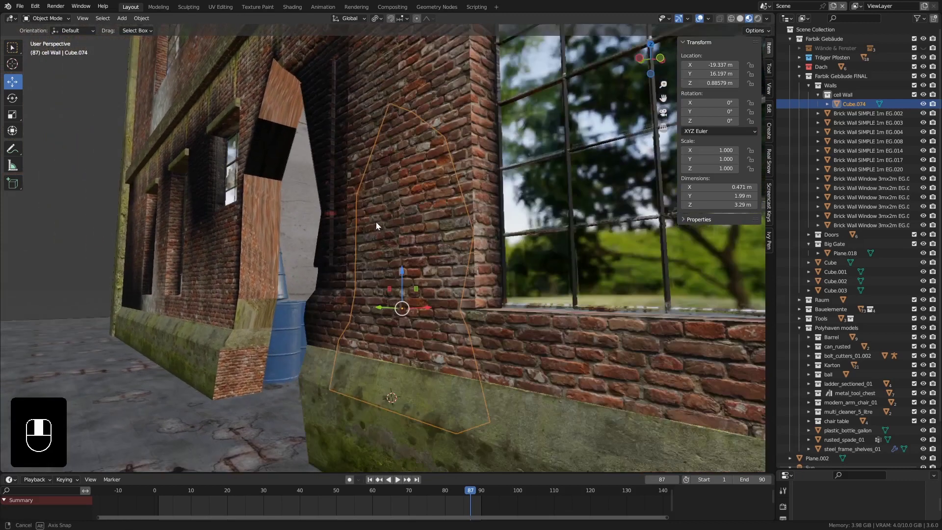
Edit the brick wall's mesh and select the lowest thickness face of the hole together with the sloped face above it.
left_click(273, 131)
middle_click_drag(273, 131, 299, 123)
middle_click_drag(287, 154, 270, 209)
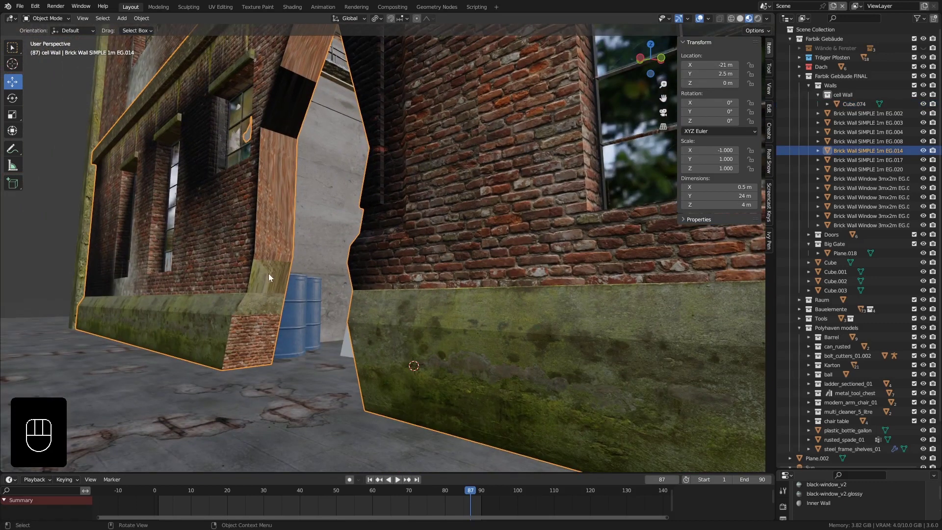
key("Tab")
left_click(266, 319)
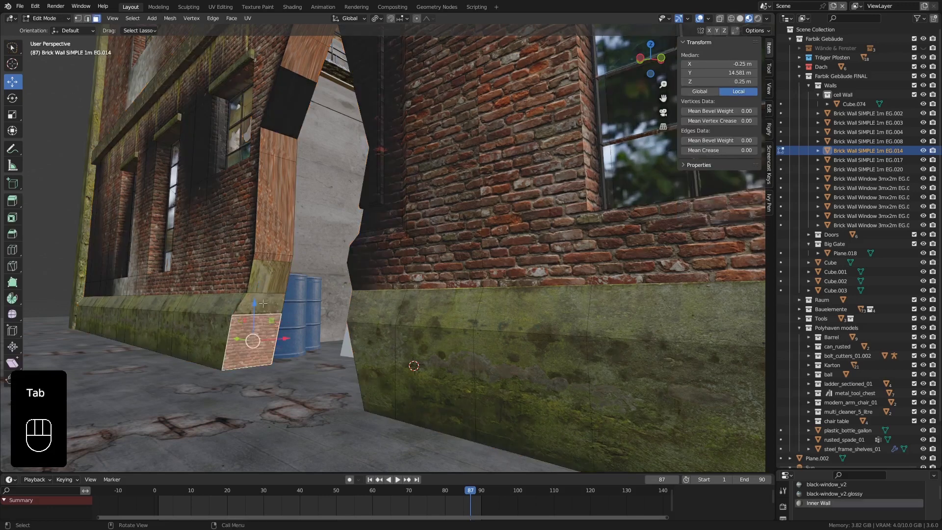
left_click(263, 304, "shift")
scroll(262, 327, "up", 3)
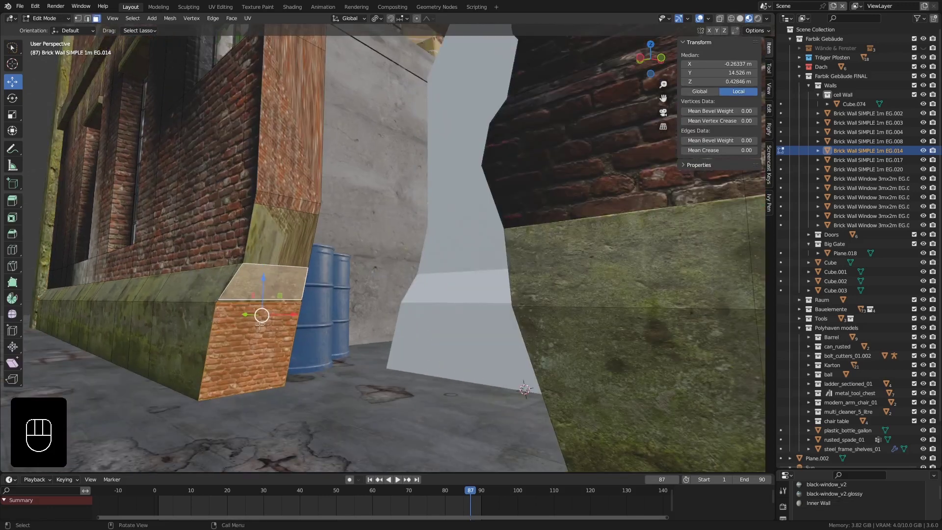
left_click(260, 325)
scroll(252, 299, "up", 2)
left_click(244, 299, "shift")
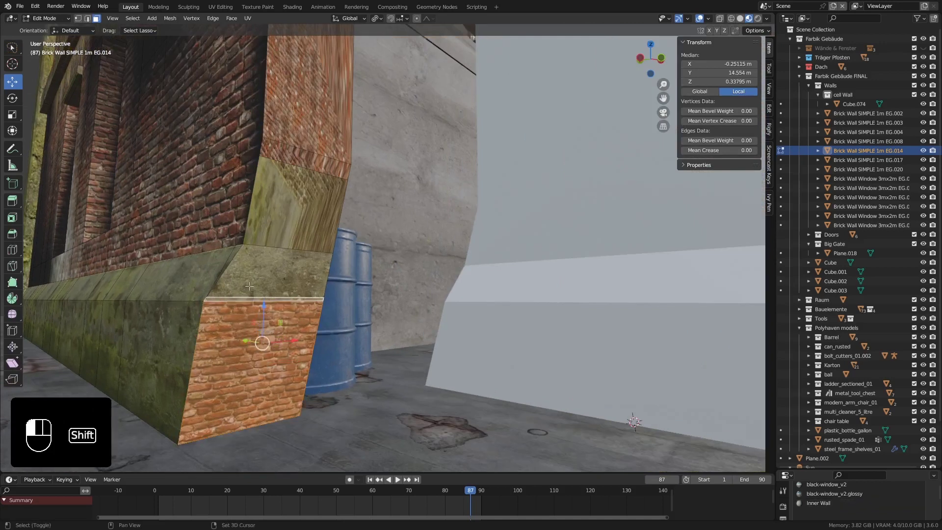
left_click(250, 286, "shift")
scroll(250, 286, "down", 2)
middle_click_drag(249, 286, 232, 306, "shift")
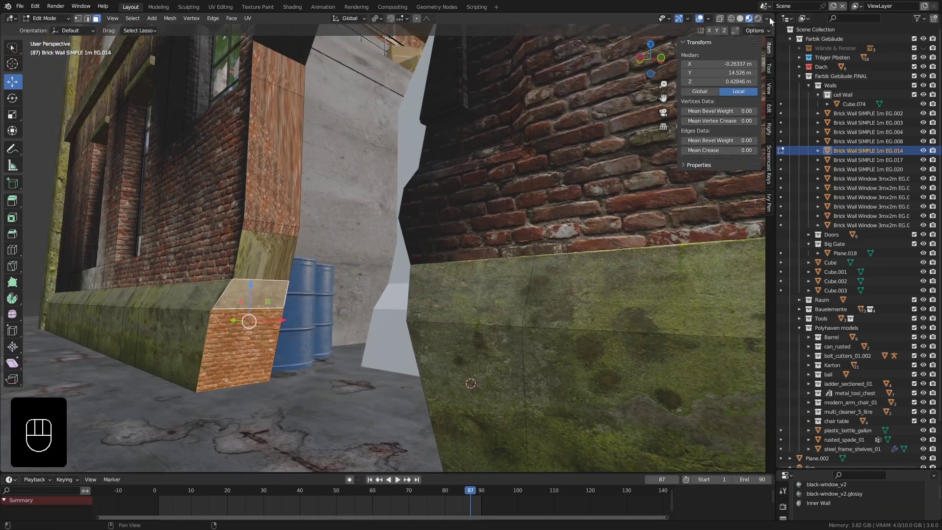
Split the viewport in two and open a UV Editor in one half, displaying the image plaster_brick_01_diff_2k.jpg.
left_click_drag(771, 17, 448, 32)
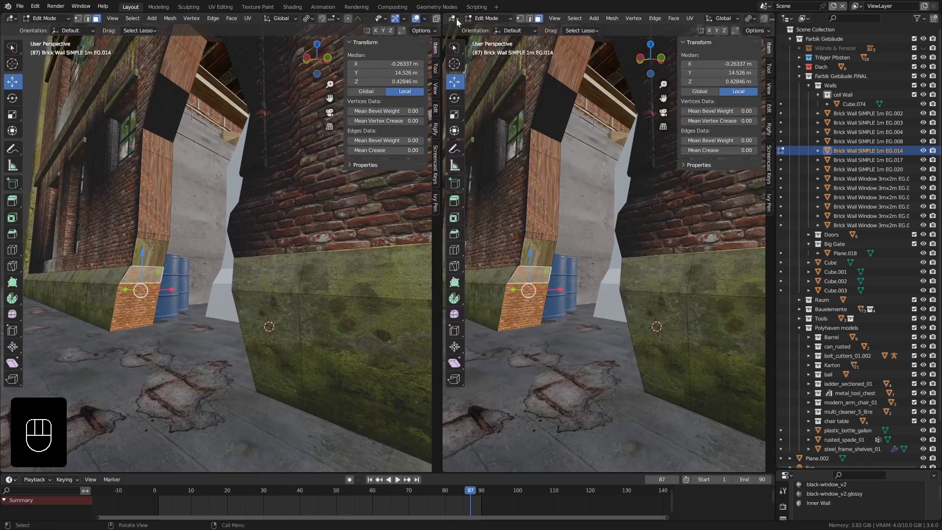
left_click(453, 18)
left_click(495, 62)
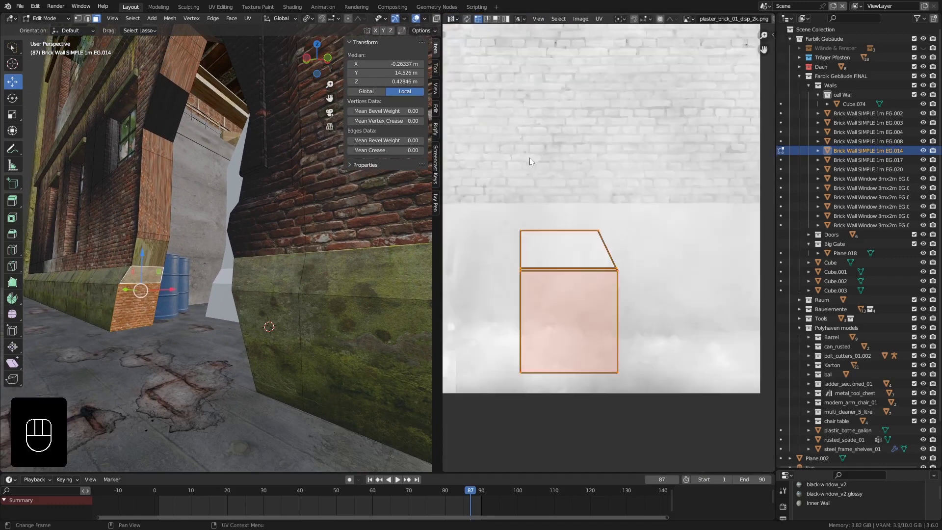
scroll(529, 157, "down", 3)
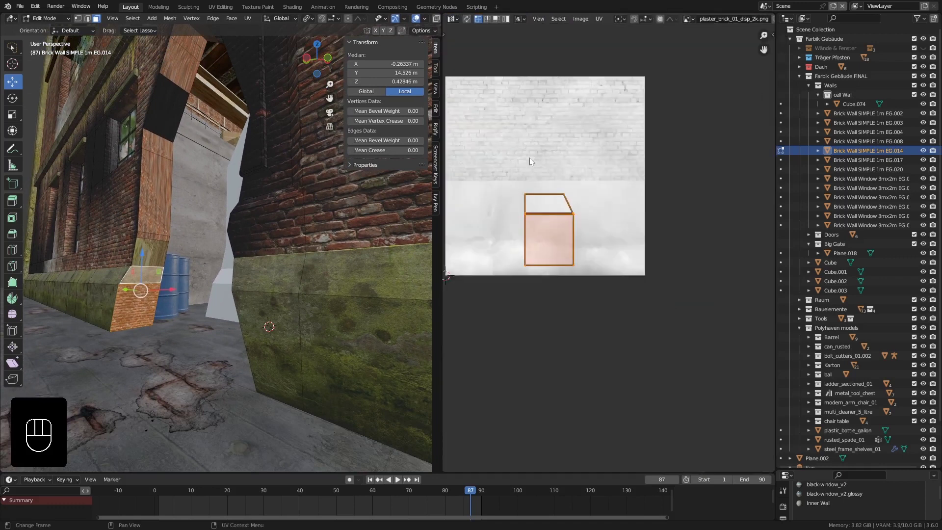
left_click(690, 19)
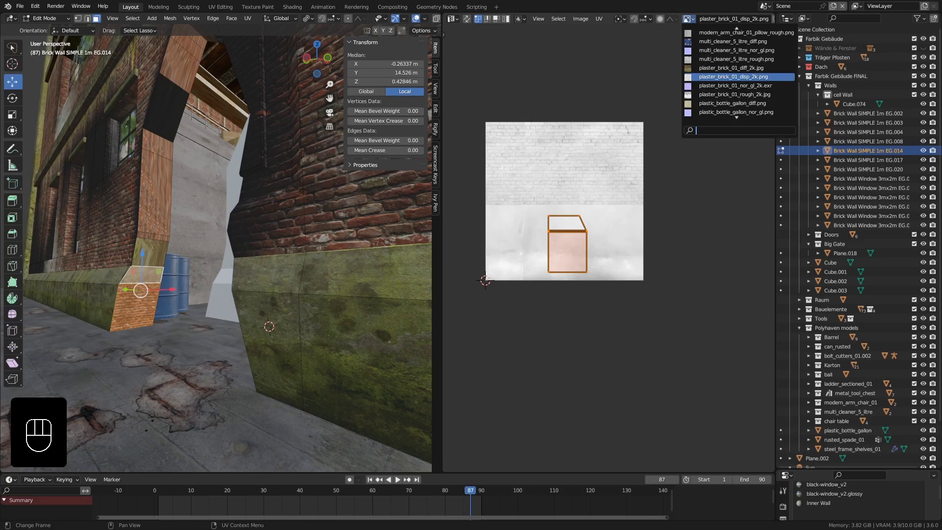
left_click(718, 68)
scroll(578, 202, "up", 3)
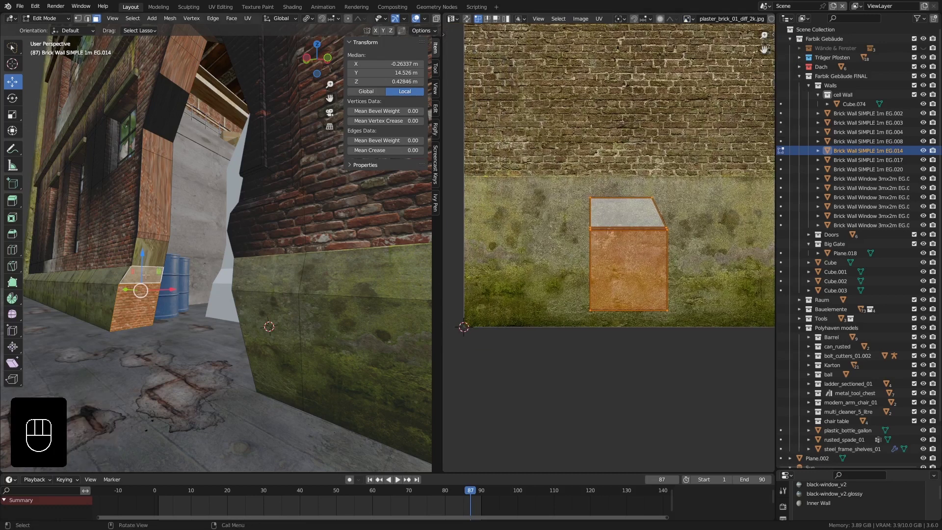
scroll(146, 276, "up", 1)
Assign the material Mauerwerk Moos to the lowest thickness face of the hole.
left_click(122, 311)
scroll(127, 299, "up", 1)
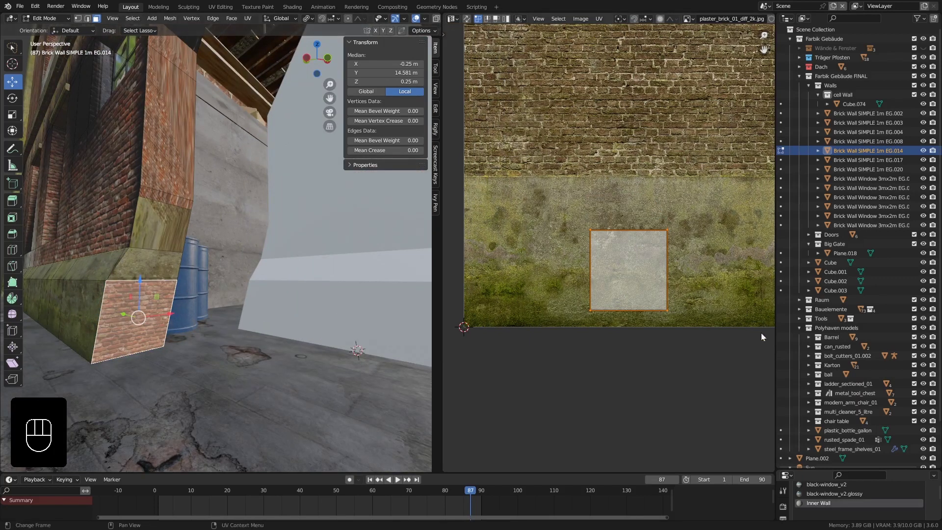
left_click_drag(816, 470, 819, 212)
left_click_drag(863, 272, 866, 306)
scroll(859, 263, "up", 4)
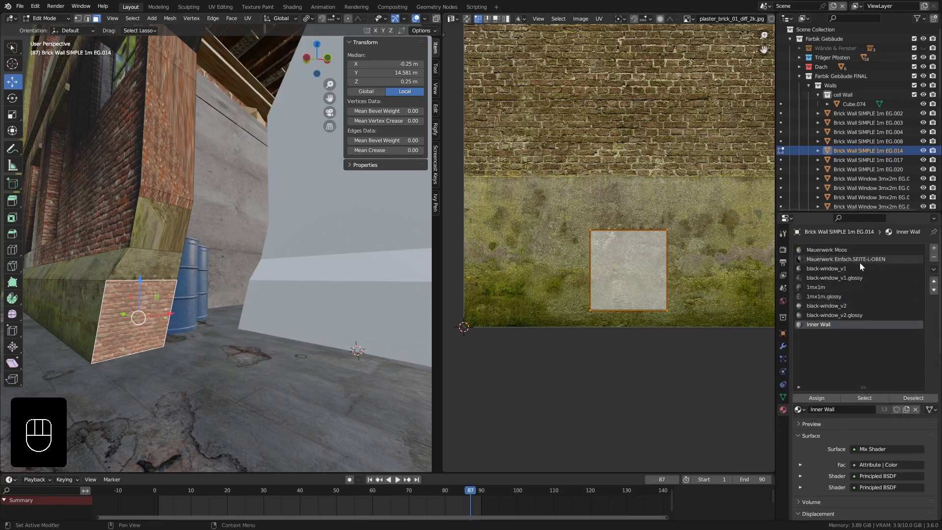
left_click(832, 251)
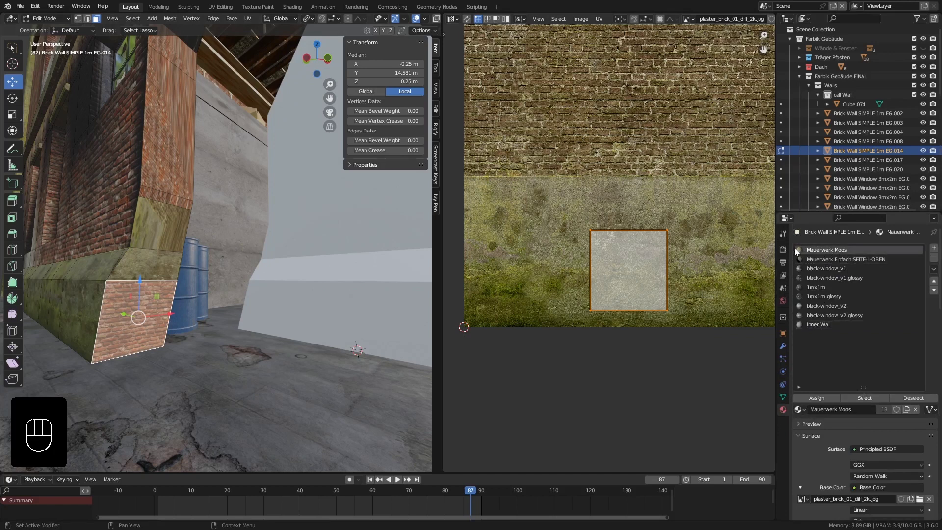
left_click(815, 398)
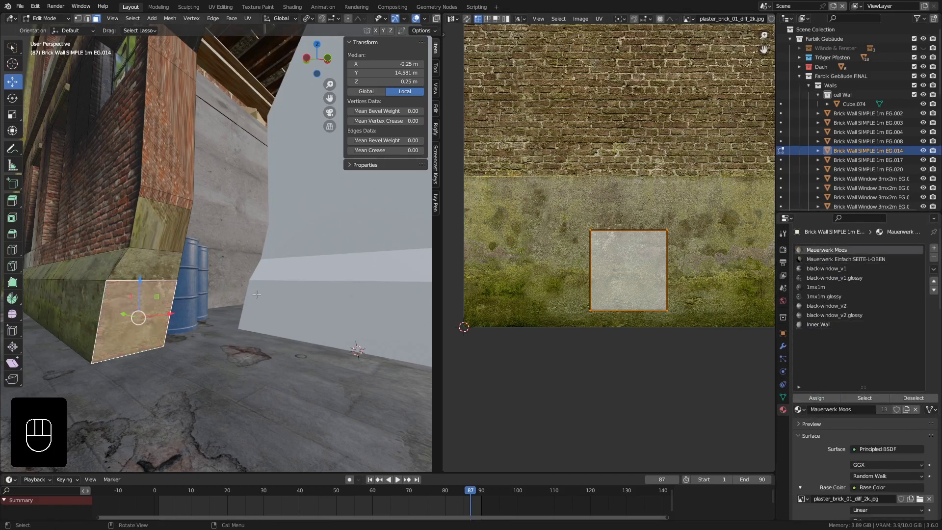
Select the sloped plinth face and the thickness faces above it along the first side of the hole.
left_click(143, 272)
middle_click_drag(170, 229, 172, 305, "shift")
left_click(173, 306, "shift")
left_click(174, 301, "shift")
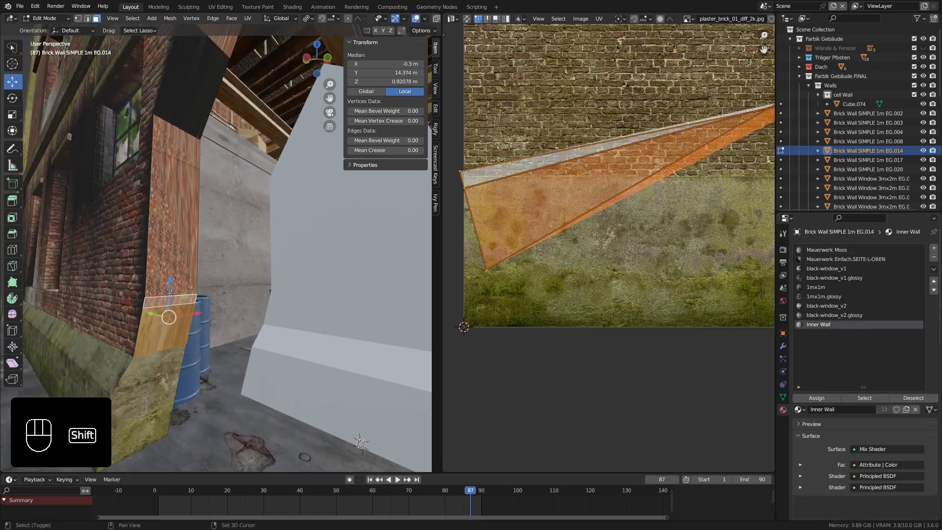
left_click(169, 213, "shift")
left_click(175, 150, "shift")
left_click(187, 87, "shift")
Extend the face selection over the hole's peak to the upper thickness faces on the opposite side, including the narrow sliver face.
middle_click_drag(194, 122, 182, 126)
left_click(188, 119, "shift")
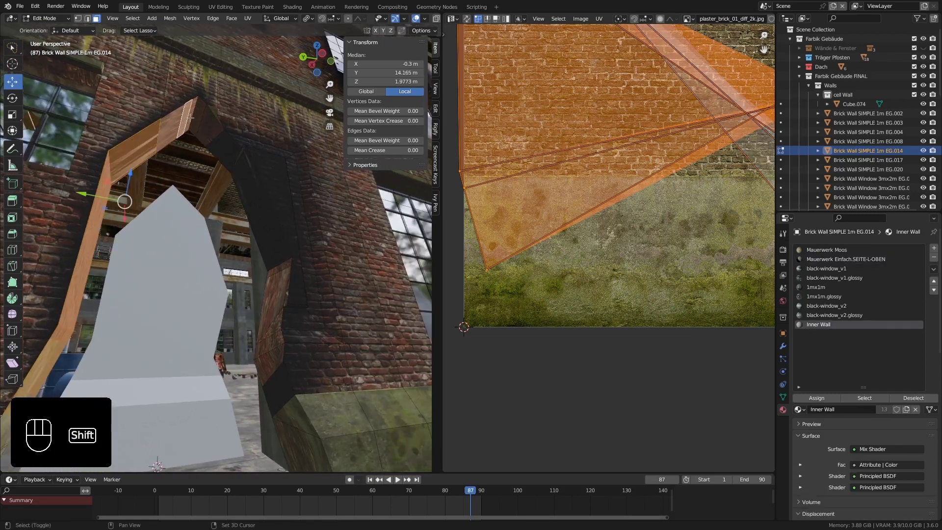
left_click(174, 125, "shift")
left_click(196, 115, "shift")
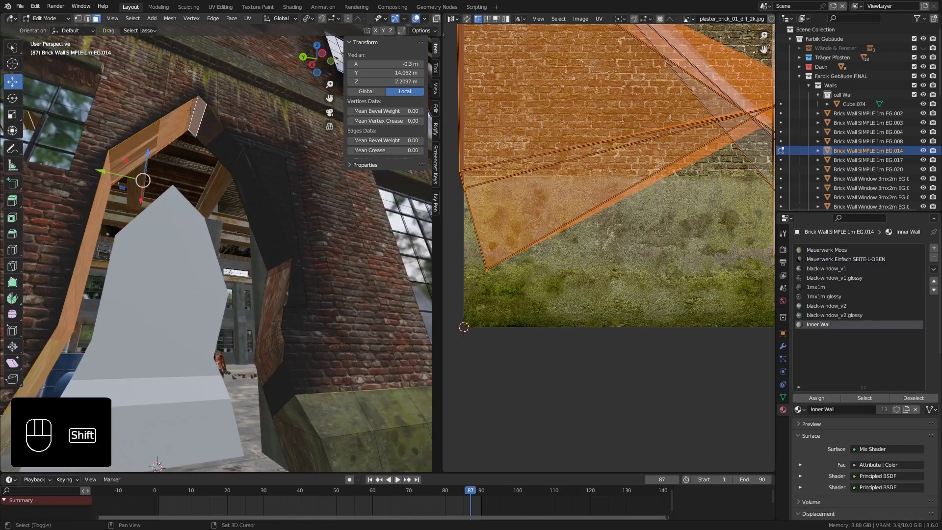
left_click(207, 125, "shift")
left_click(218, 149, "shift")
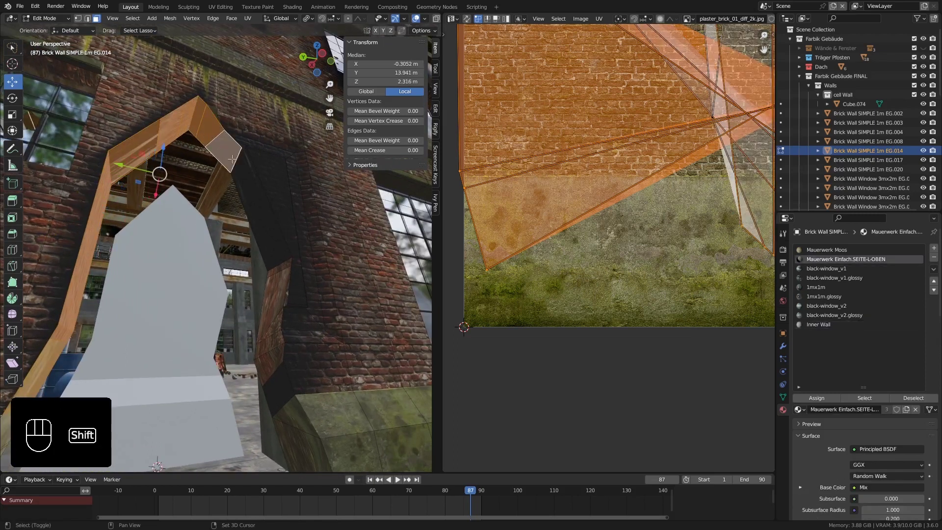
left_click(251, 190, "shift")
scroll(246, 148, "up", 5)
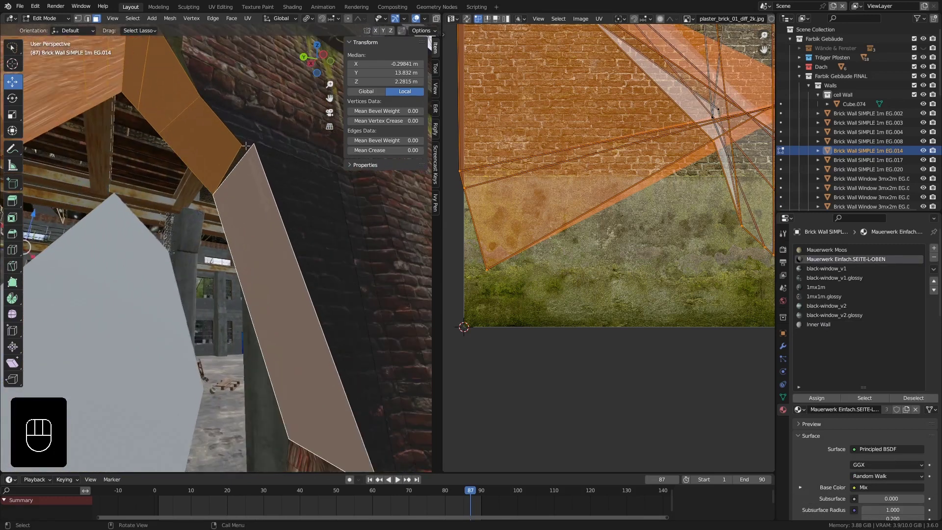
left_click(246, 148, "shift")
scroll(246, 149, "down", 5)
middle_click_drag(255, 196, 265, 160, "shift")
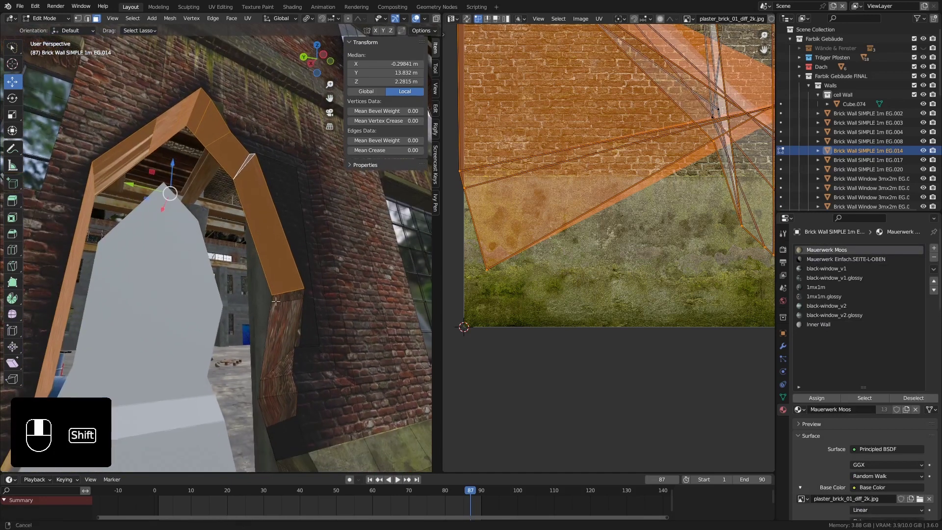
Add the remaining thickness faces down to the opposite sloped plinth face and assign the material Mauerwerk Moos to the selection.
left_click(291, 297, "shift")
left_click(285, 321, "shift")
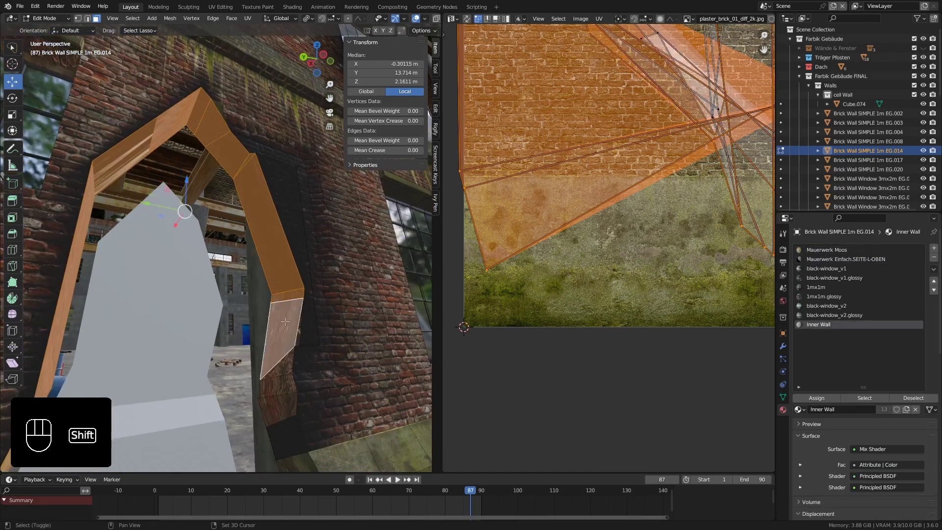
left_click(280, 371, "shift")
left_click(282, 388, "shift")
left_click(283, 403, "shift")
middle_click_drag(284, 407, 297, 411)
middle_click_drag(297, 411, 276, 345, "shift")
left_click(256, 334, "shift")
left_click(286, 347, "shift")
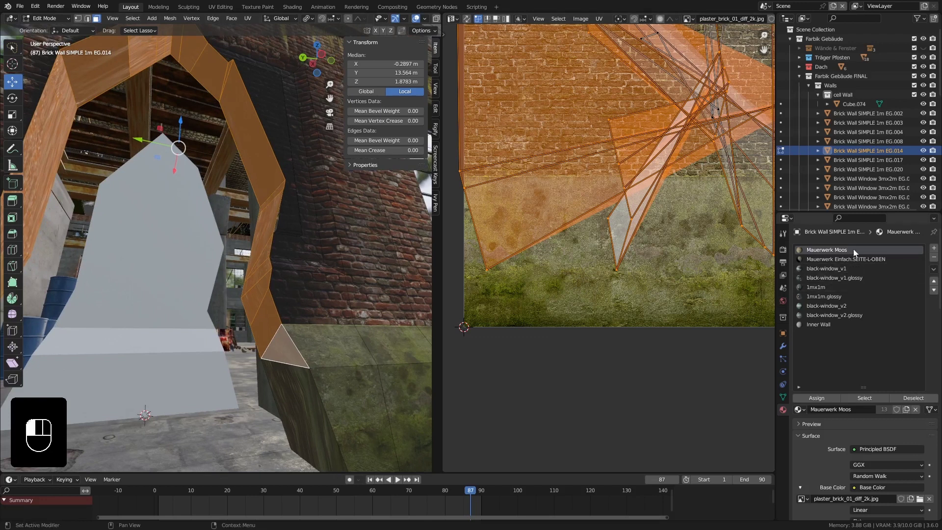
left_click(834, 398)
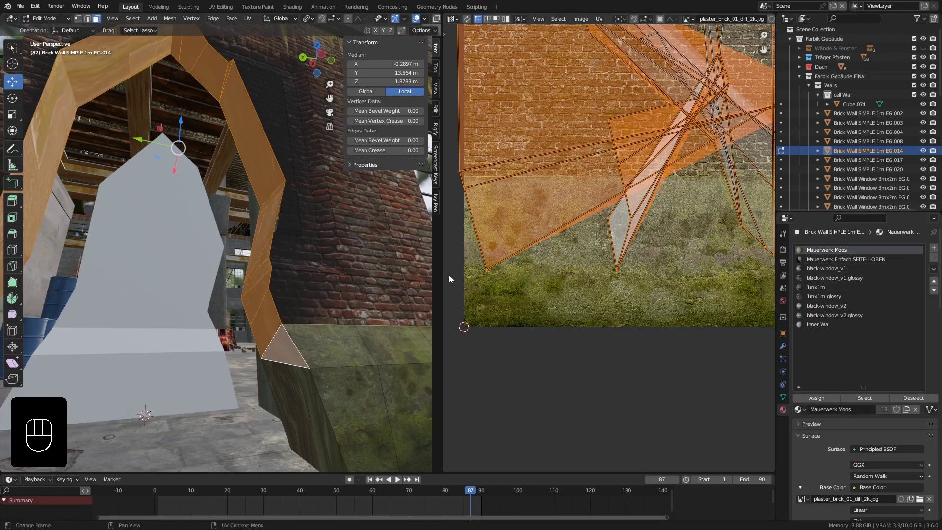
Unwrap the UVs of all selected thickness faces of the hole with the angle-based method.
scroll(422, 207, "down", 2)
scroll(674, 101, "down", 3)
middle_click_drag(674, 100, 646, 238)
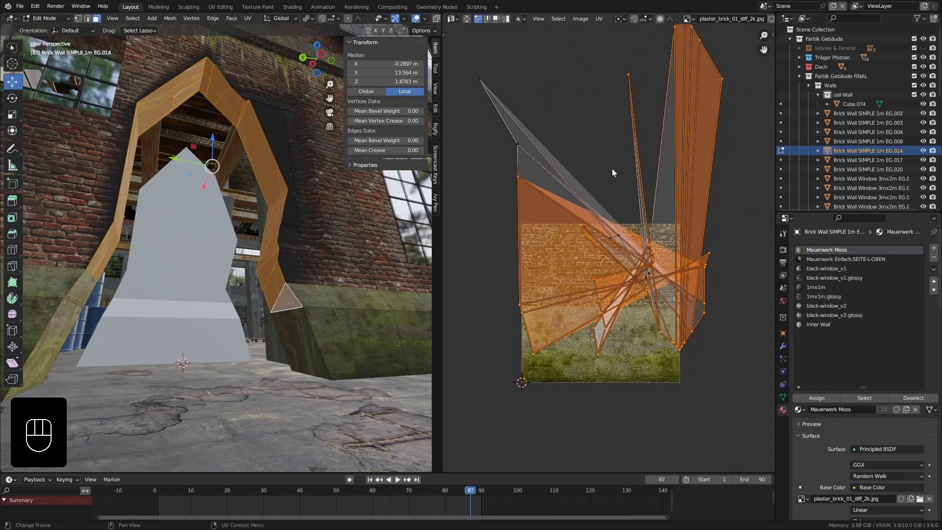
middle_click_drag(606, 239, 590, 241)
middle_click_drag(230, 216, 204, 233)
middle_click_drag(204, 233, 260, 209, "shift")
middle_click_drag(292, 180, 265, 177)
middle_click_drag(282, 147, 223, 238, "shift")
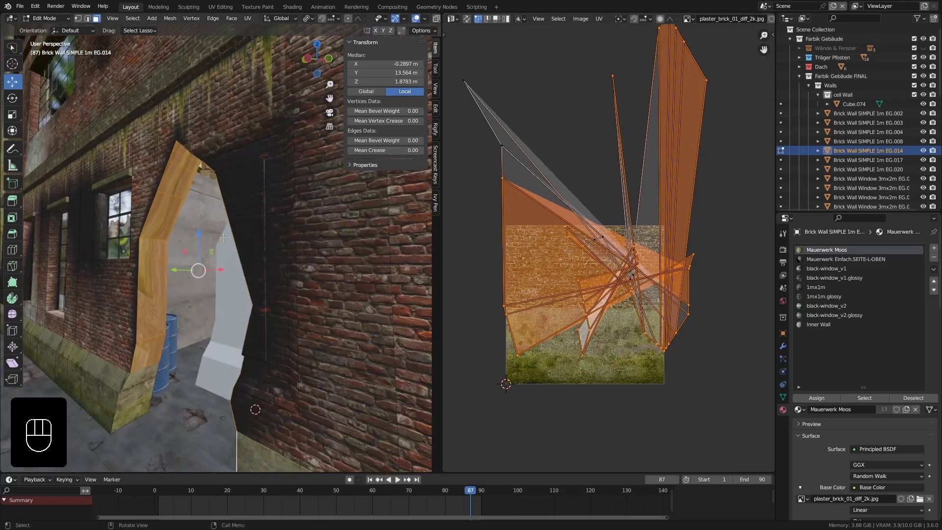
key("u")
left_click(184, 217)
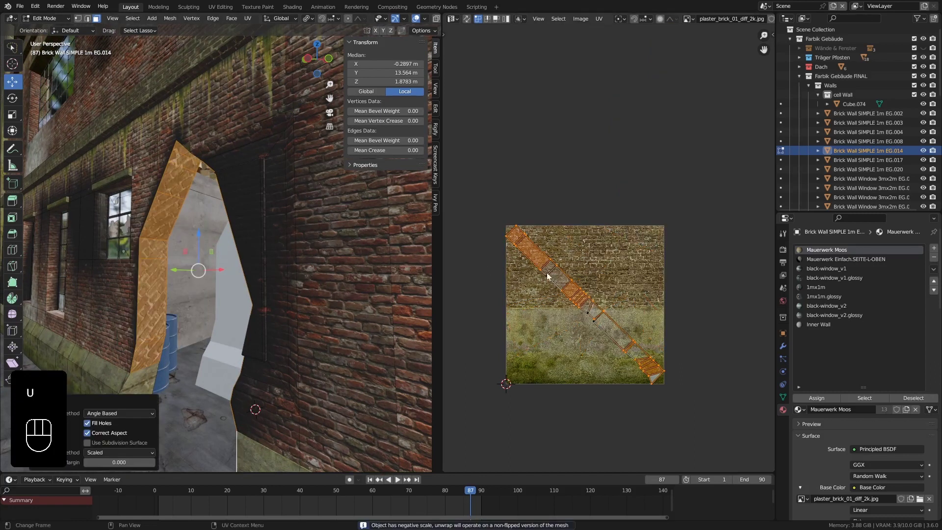
Rotate the whole unwrapped UV strip until it stands upright and scale it up to about 1.73 times.
scroll(598, 297, "up", 1)
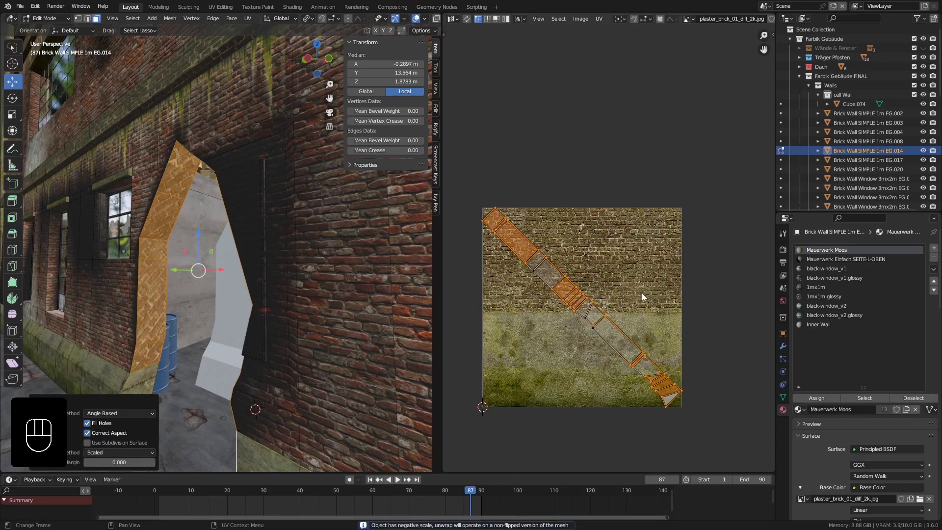
key("a")
key("r")
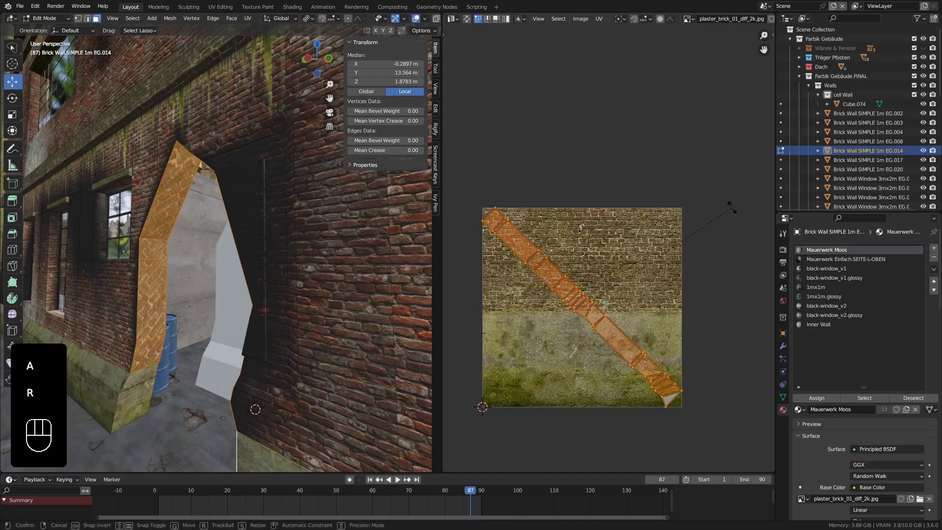
left_click(723, 336)
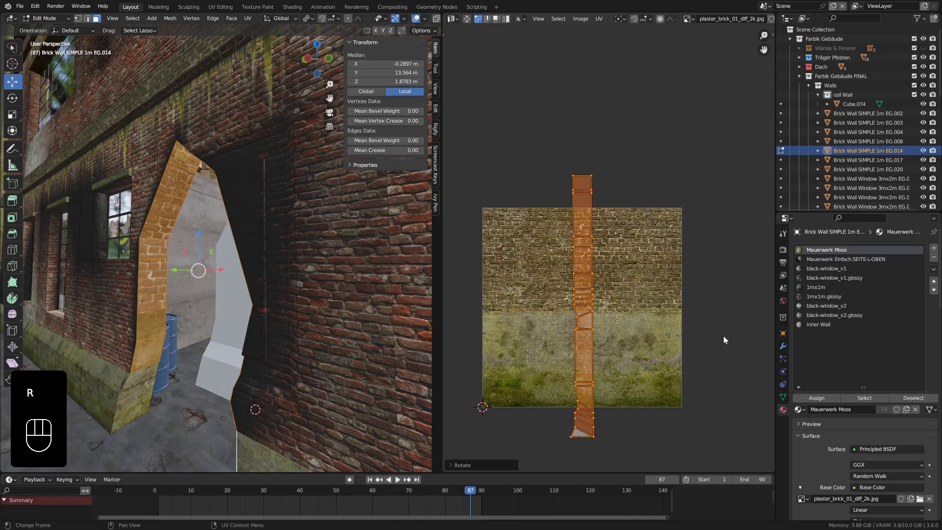
key("r")
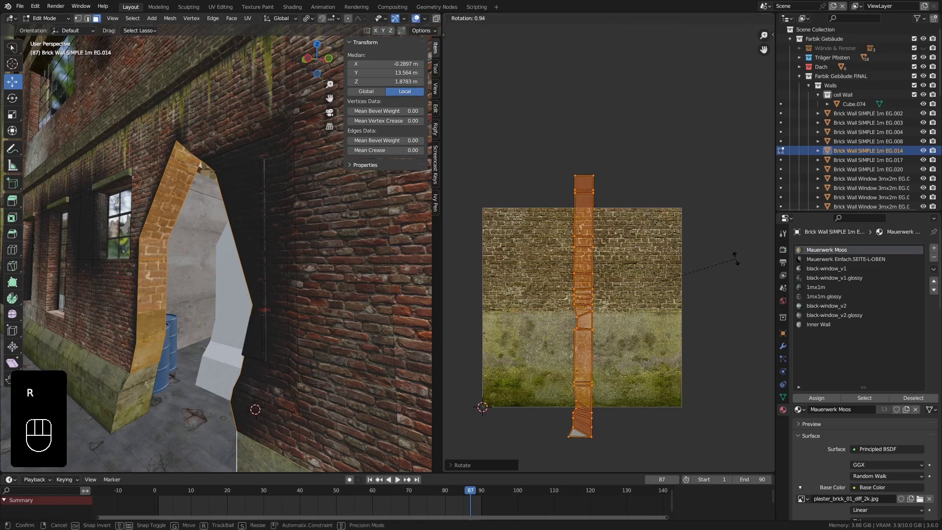
left_click(735, 258)
middle_click_drag(677, 355, 664, 293, "shift")
key("s")
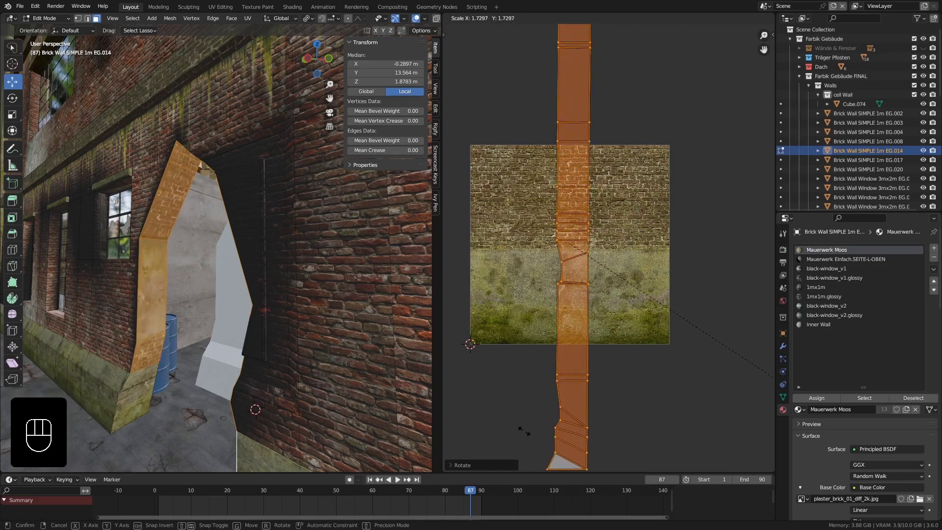
left_click(545, 339)
Move the UVs of the short and long upright faces on the hole's first side onto the brick area of the texture.
middle_click_drag(614, 364, 600, 317)
scroll(598, 250, "down", 2)
middle_click_drag(599, 250, 607, 270)
left_click(604, 296)
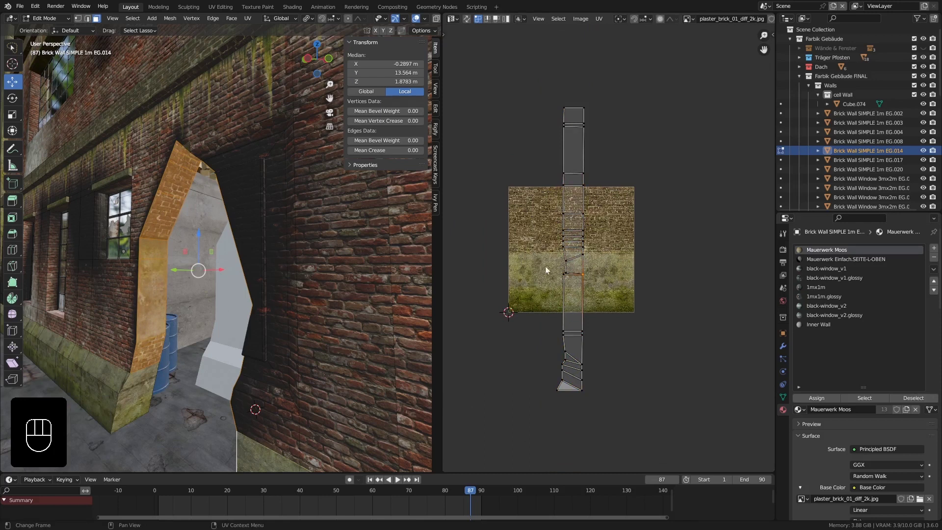
left_click(160, 254)
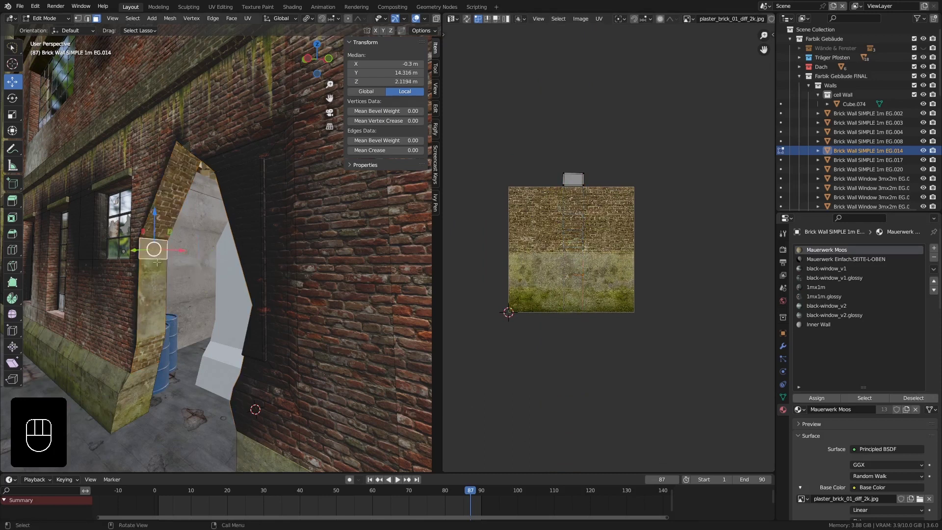
left_click(164, 295, "shift")
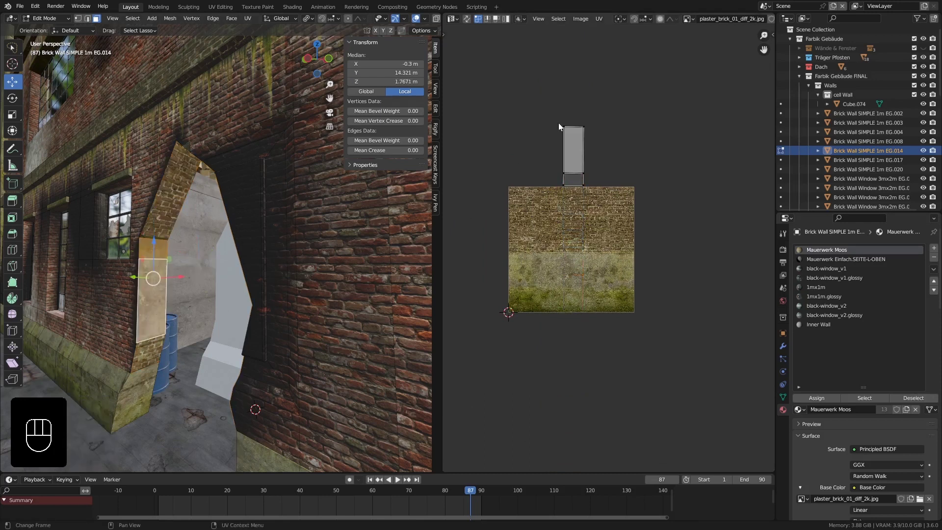
key("a")
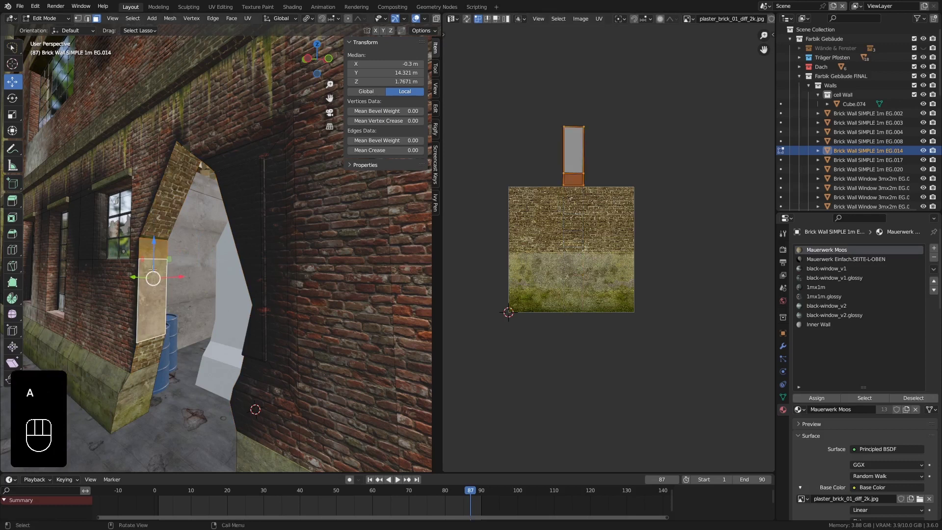
key("g")
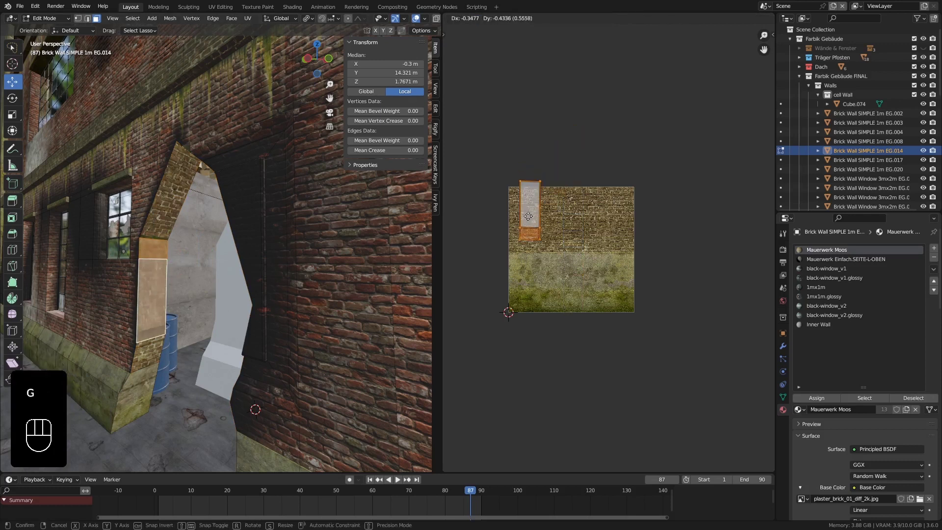
left_click(523, 221)
Select the faces from the hole's peak down the opposite side, including the sliver, and move their UVs up to the brick area.
middle_click_drag(208, 269, 194, 189)
left_click(191, 185)
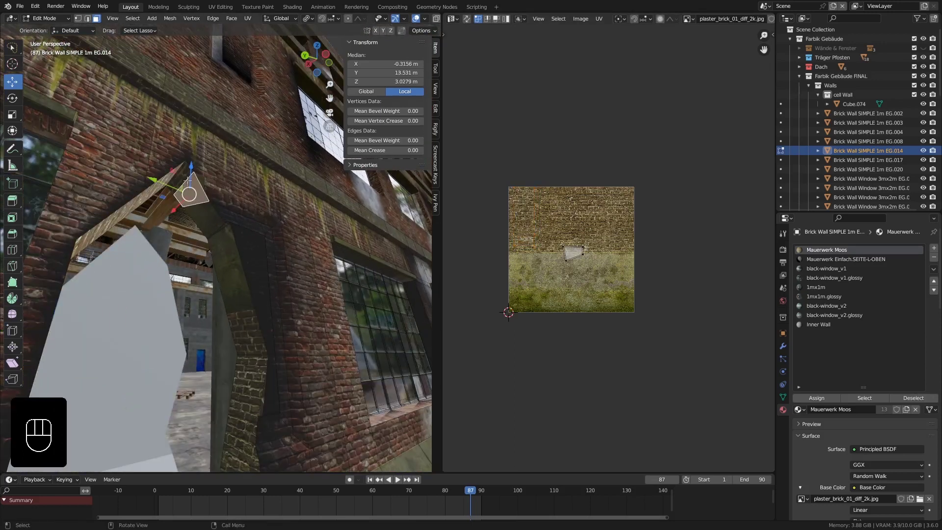
left_click(204, 217, "shift")
left_click(215, 236, "shift")
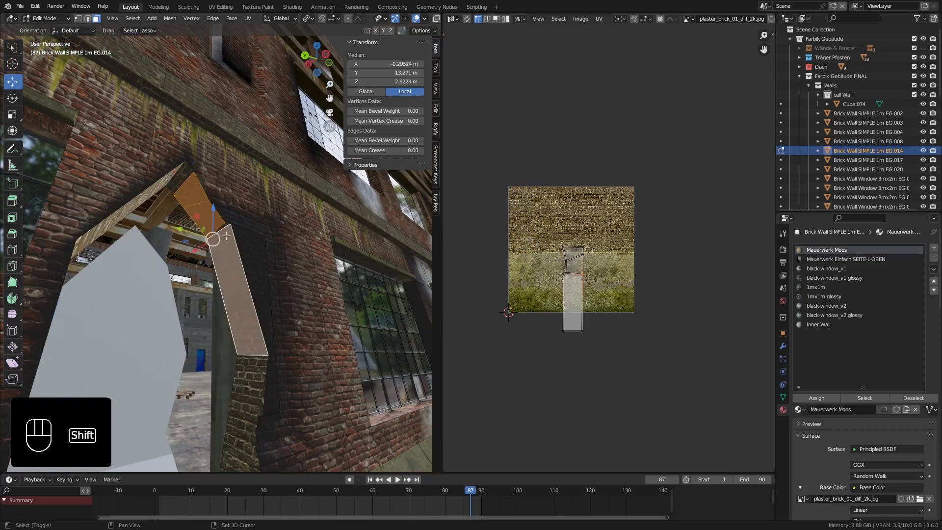
scroll(223, 238, "up", 3)
left_click(236, 236, "shift")
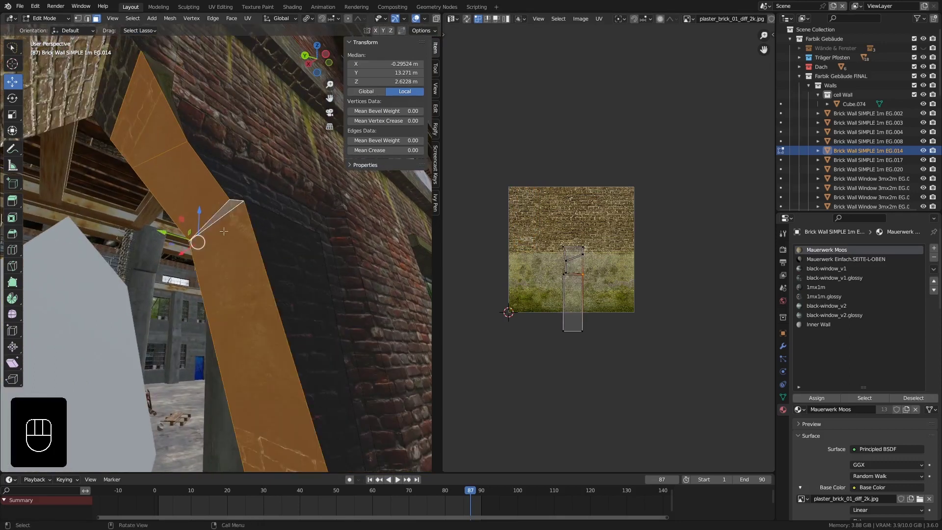
scroll(236, 236, "down", 2)
key("a")
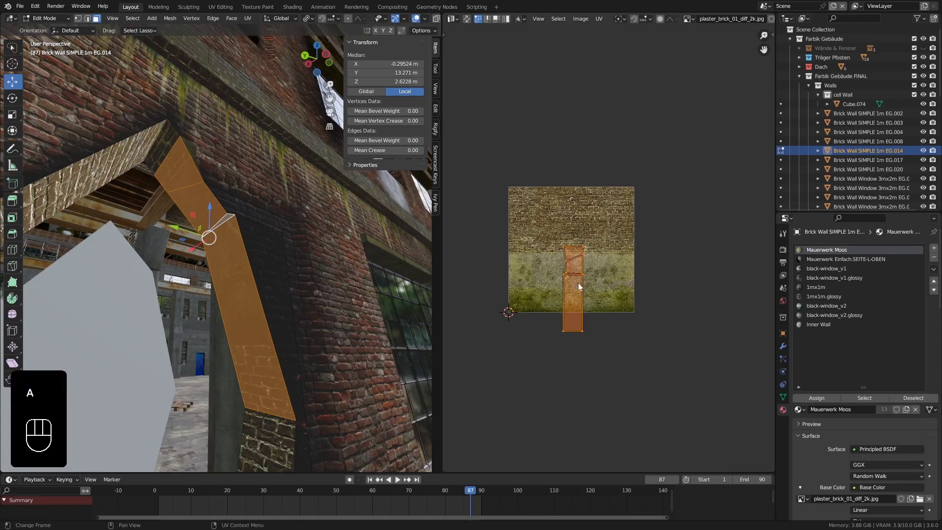
key("g")
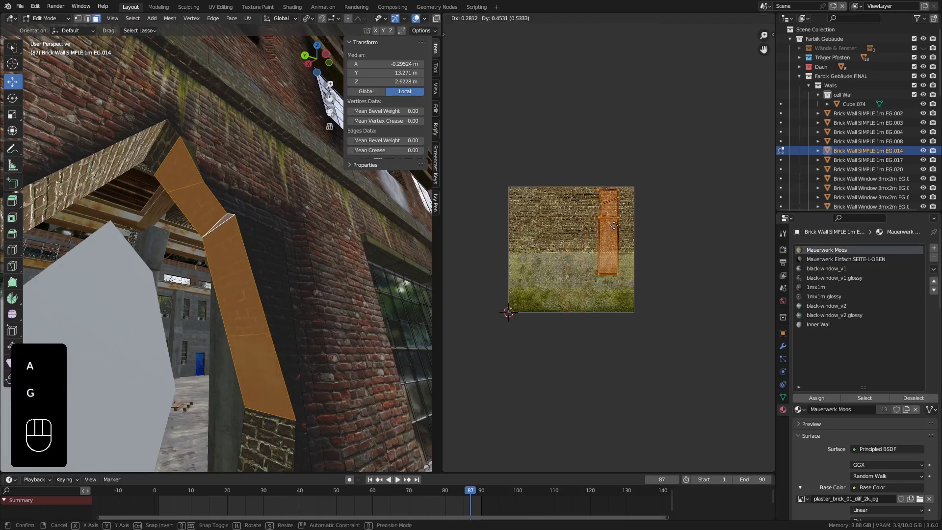
left_click(613, 231)
Move the UVs of the long sloping face below the peak entirely onto the brick area of the texture.
left_click(259, 332)
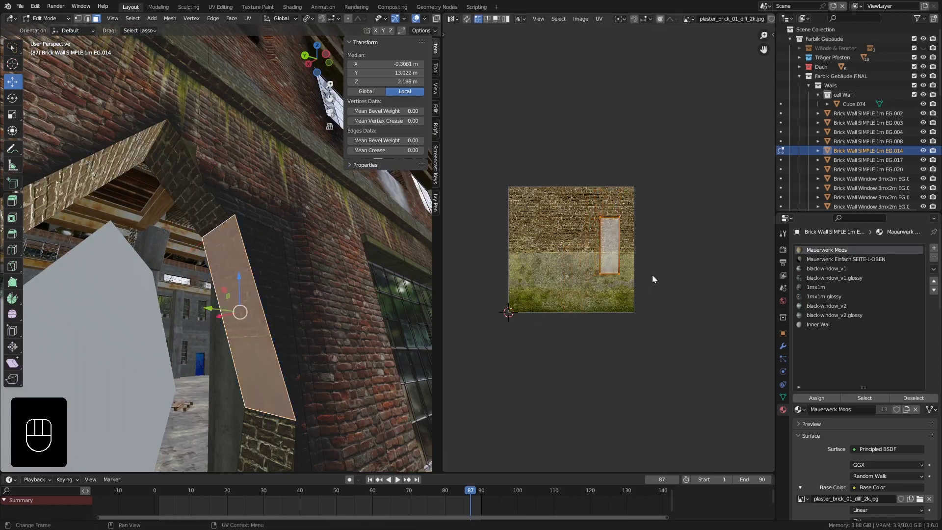
key("g")
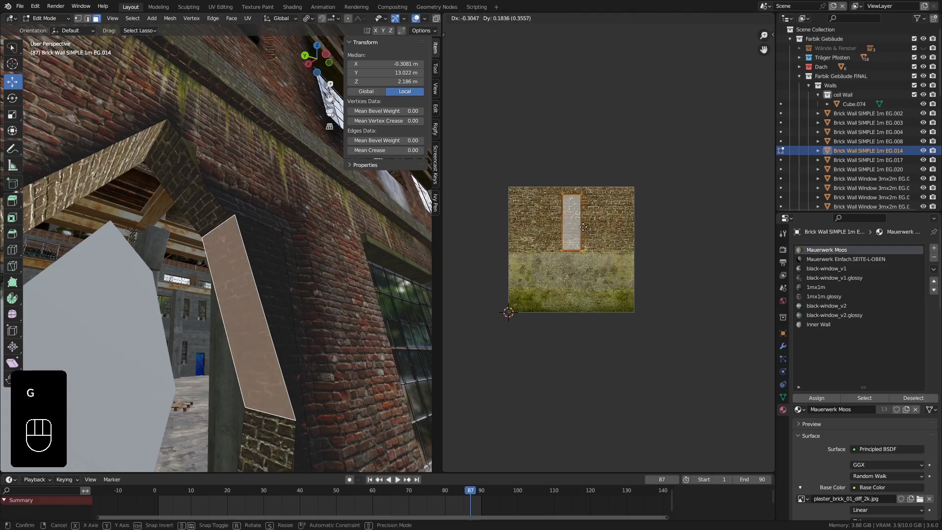
left_click(584, 231)
Unwrap the lowest thickness face on the opposite side, then shrink its UVs and place them over the mossy plaster area.
middle_click_drag(242, 338, 235, 142, "shift")
middle_click_drag(273, 328, 280, 337, "shift")
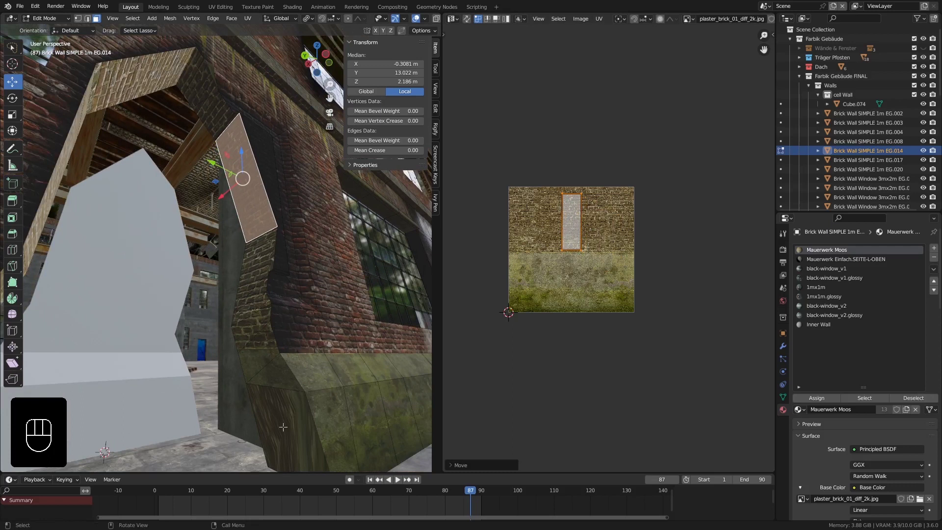
left_click(283, 427)
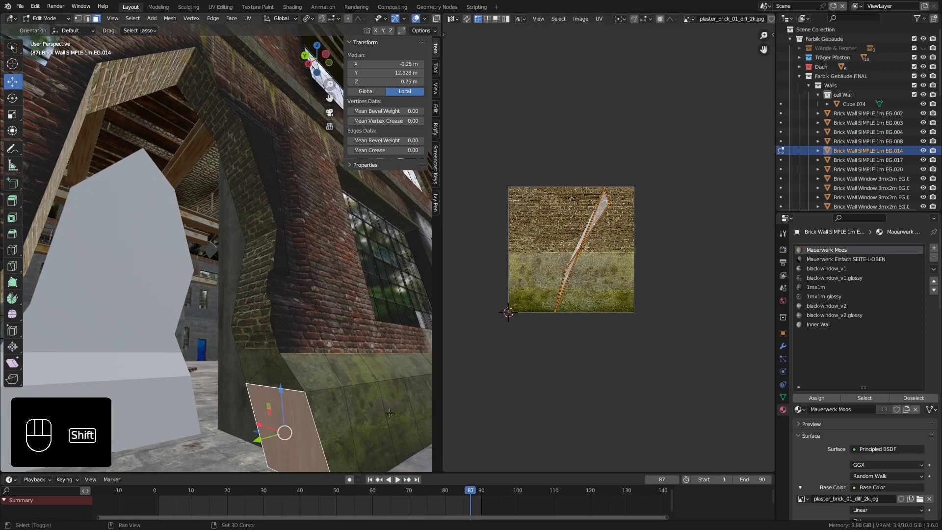
key("u")
left_click(294, 354)
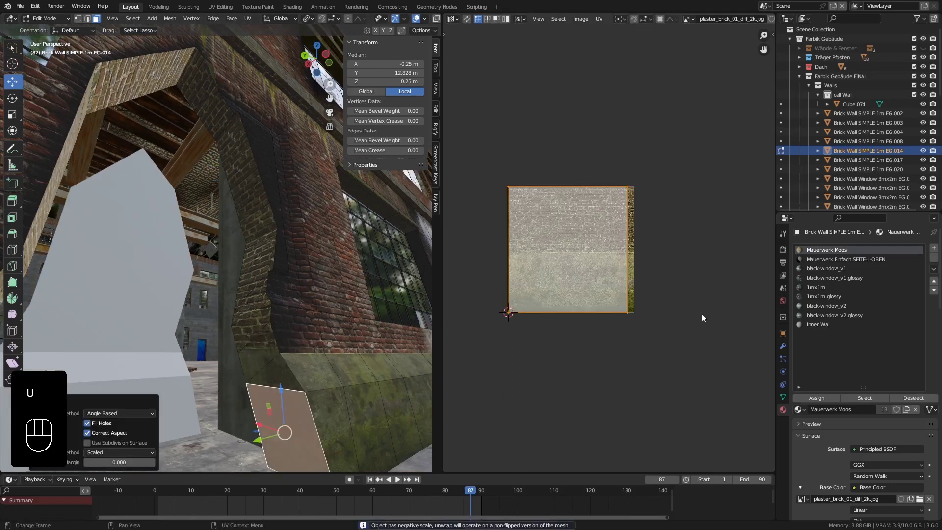
key("a")
key("s")
left_click(576, 250)
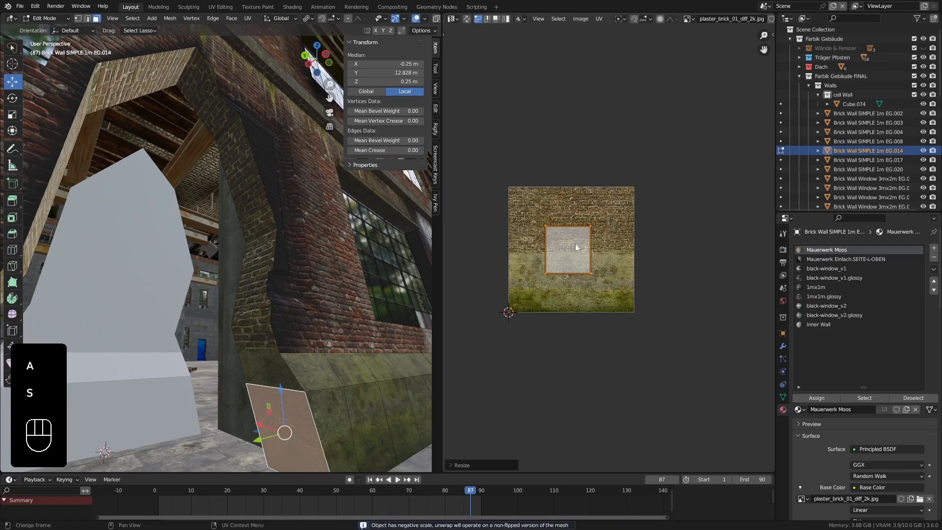
key("g")
left_click(575, 275)
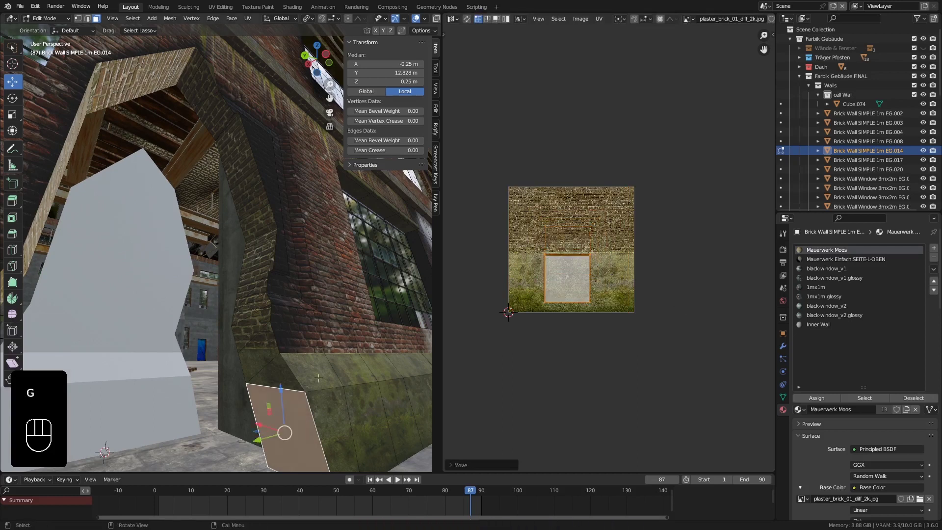
Return to Object Mode and select the broken-out piece Cube.074 together with the wall Brick Wall SIMPLE 1m EG.020.
key("Tab")
scroll(301, 391, "down", 5)
middle_click_drag(300, 391, 3, 310)
scroll(254, 328, "up", 2)
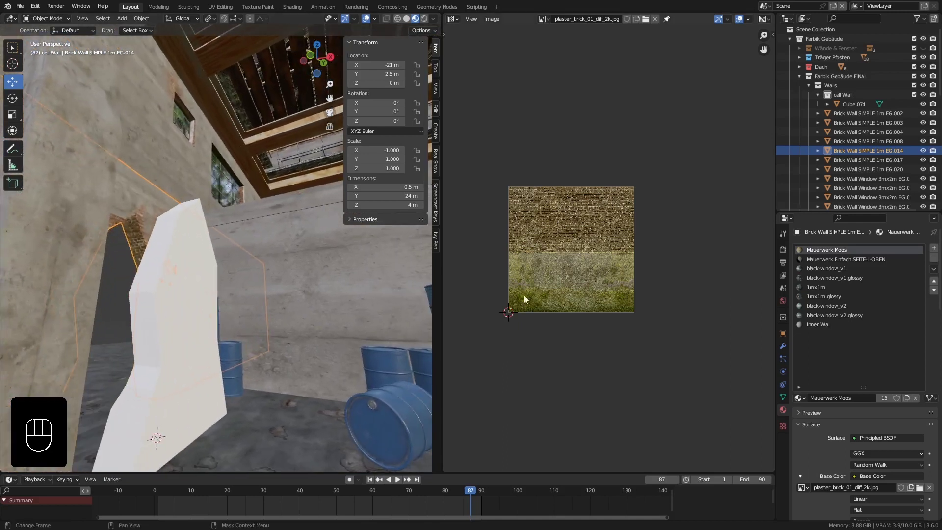
left_click(162, 265)
middle_click_drag(198, 267, 268, 269)
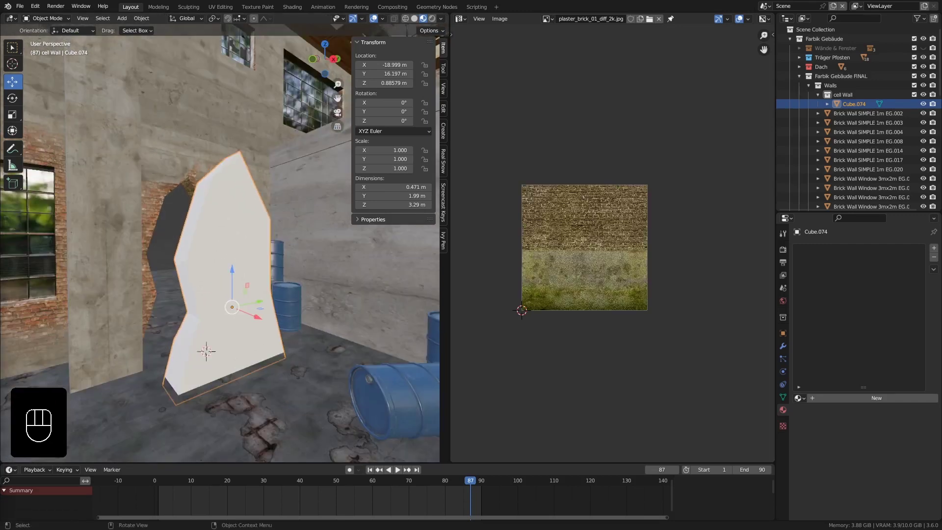
mouse_move(220, 244)
middle_mouse_down("shift")
mouse_move(216, 226)
mouse_move(225, 259)
mouse_move(225, 237)
middle_mouse_up("shift")
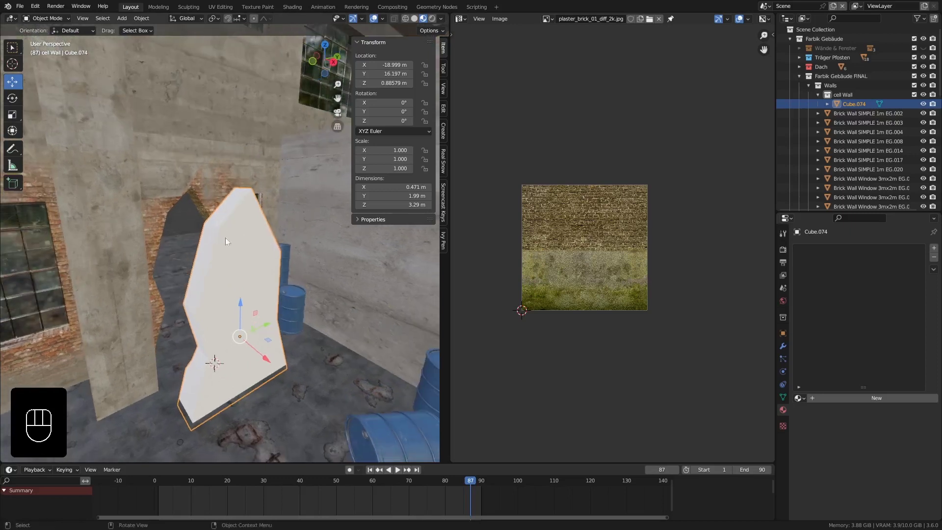
left_click(225, 118, "shift")
middle_click_drag(226, 118, 199, 102)
scroll(199, 128, "down", 3)
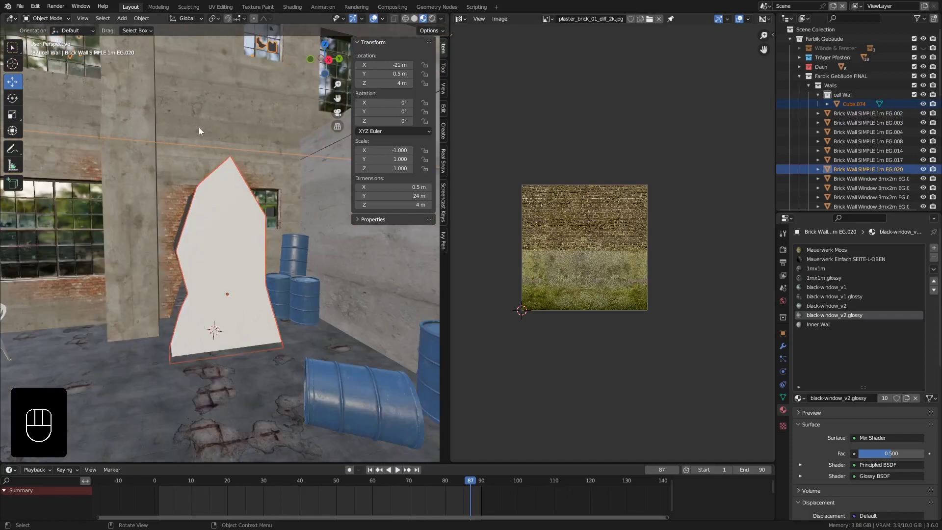
Link the brick wall's materials to the white broken wall piece and select only that piece.
scroll(208, 104, "down", 3)
middle_click_drag(208, 111, 224, 263)
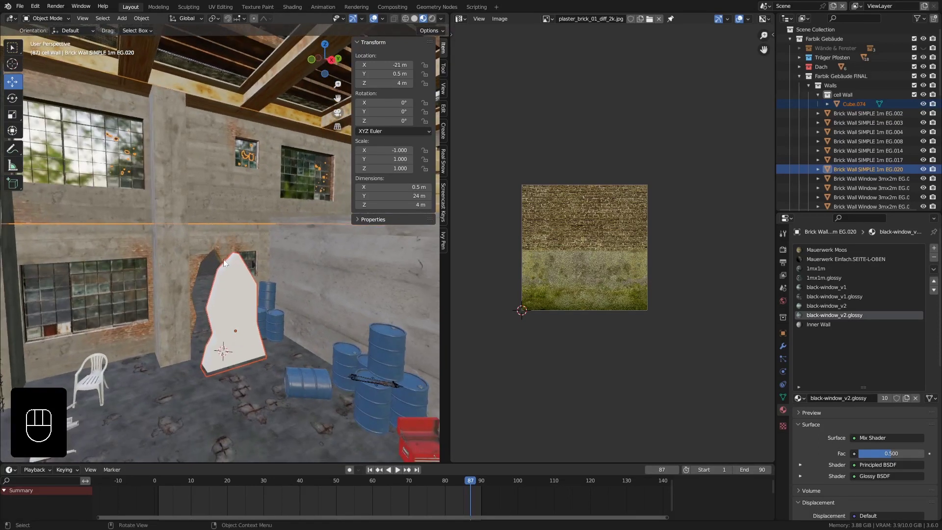
key("ctrl+l")
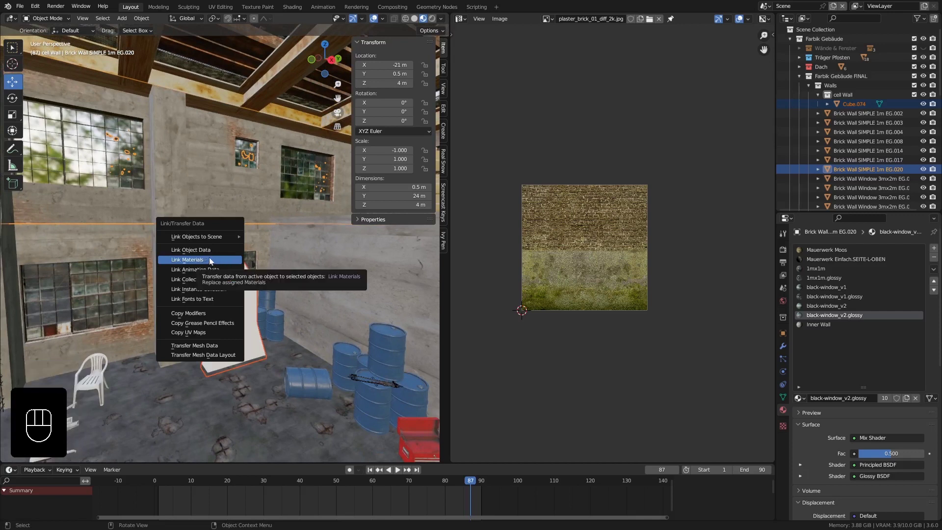
left_click(214, 264)
middle_click_drag(214, 263, 253, 303)
scroll(214, 328, "up", 4)
left_click(236, 275)
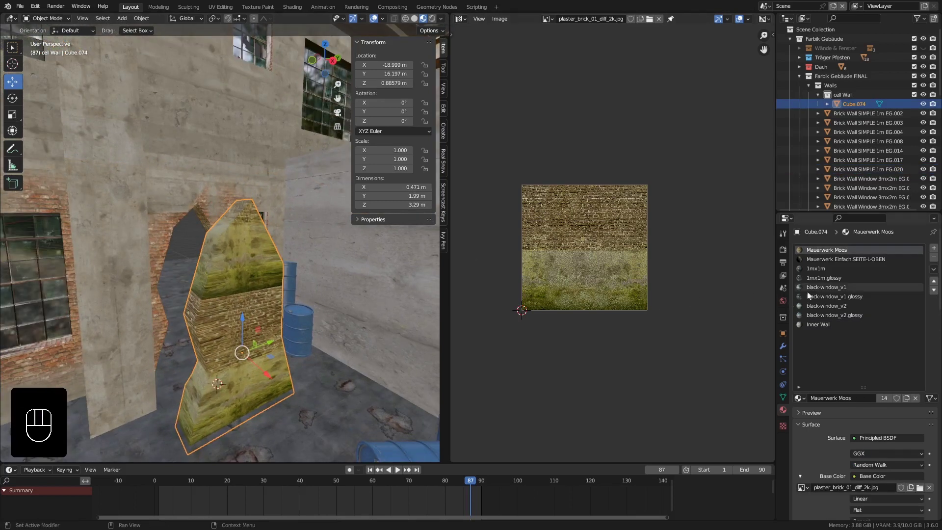
Remove the 1mx1m and black-window material slots, including their glossy variants, from the piece and make Mauerwerk Einfach.SEITE-L-OBEN the active slot.
left_click(836, 316)
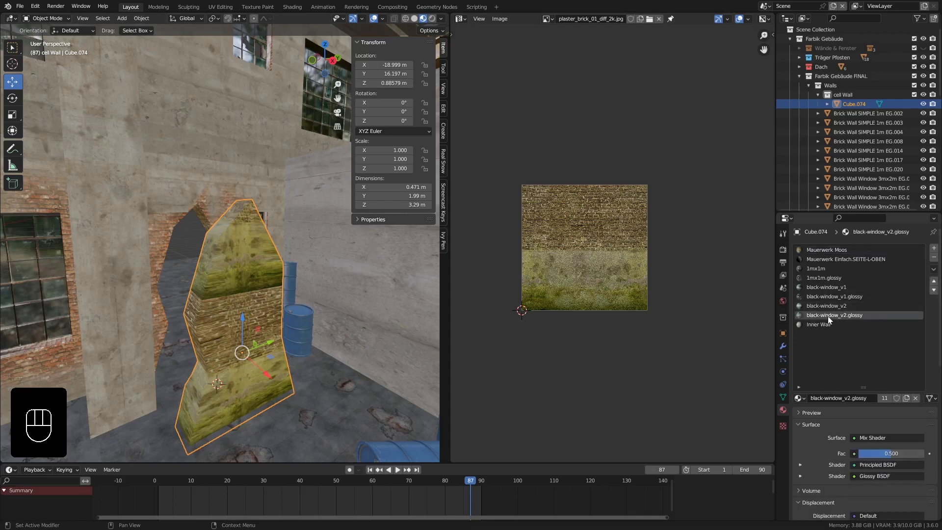
left_click(853, 282)
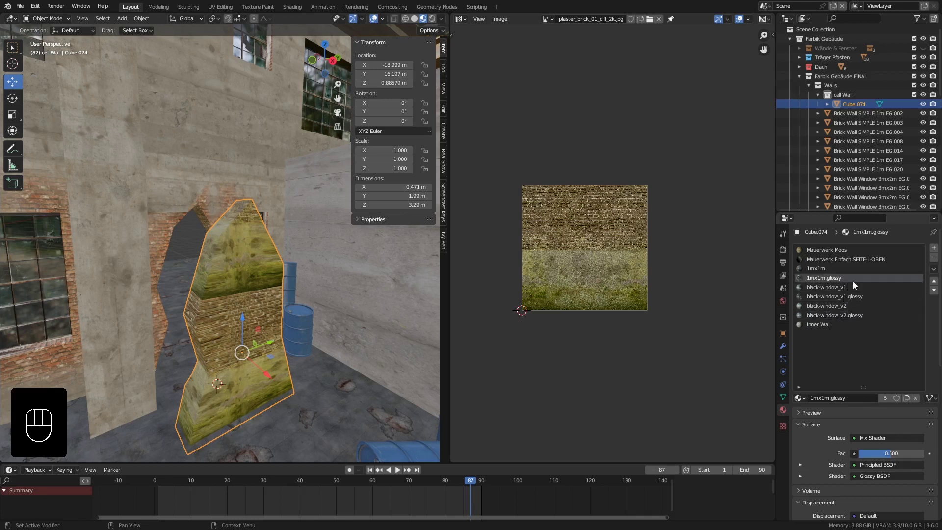
left_click(824, 270)
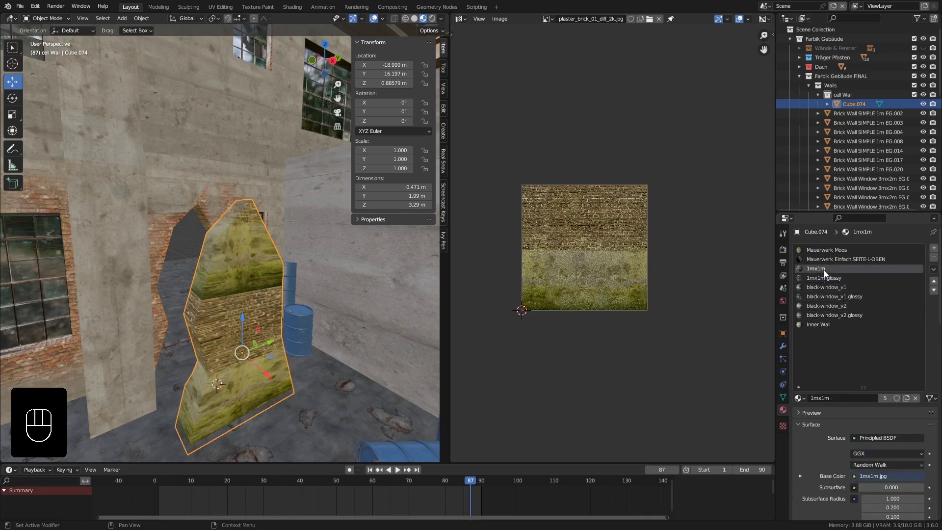
left_click(934, 257)
left_click(934, 258)
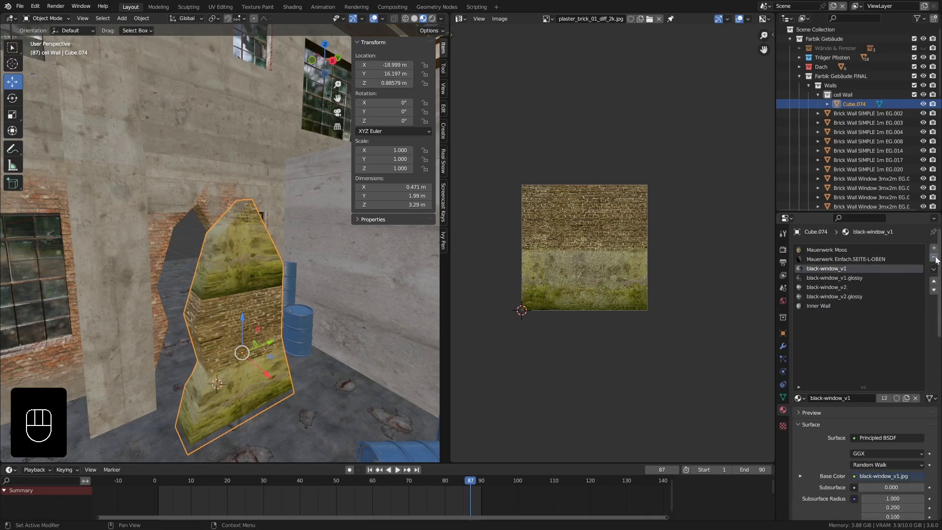
left_click(934, 257)
left_click(935, 258)
left_click(935, 258)
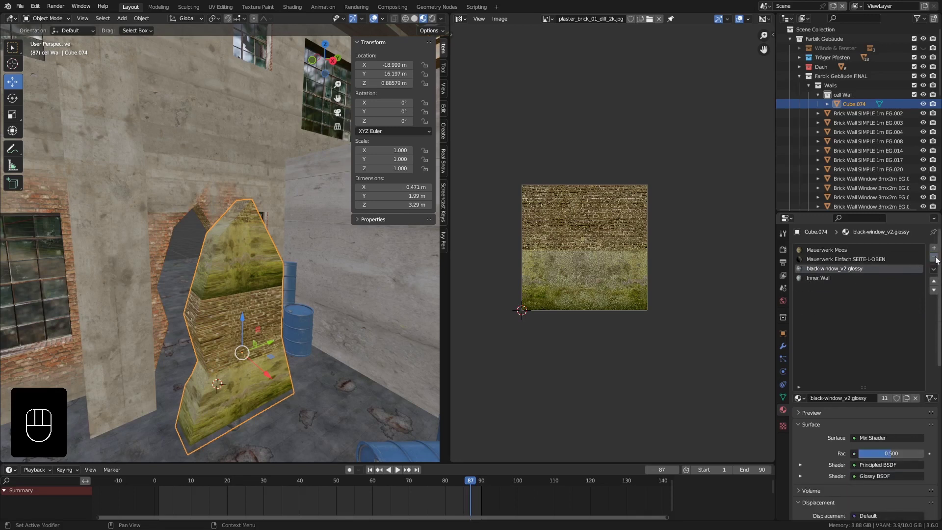
left_click(935, 257)
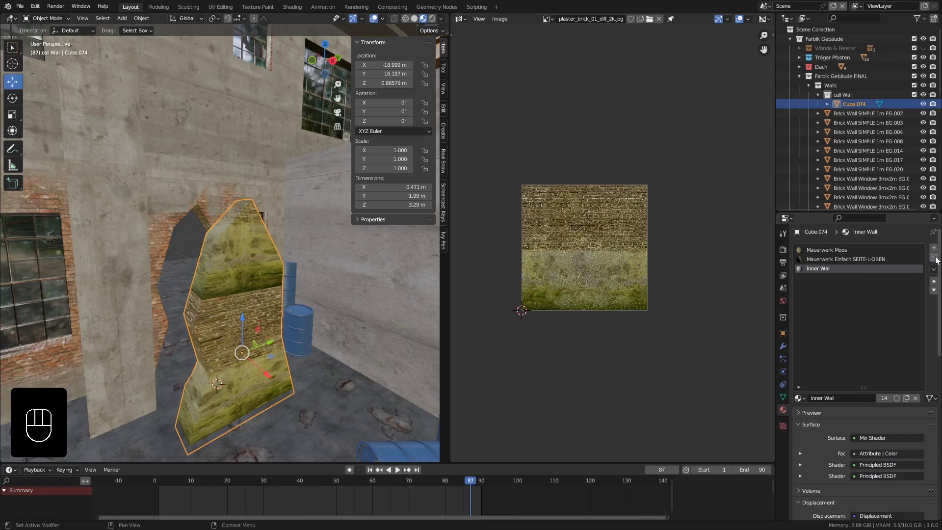
left_click(882, 259)
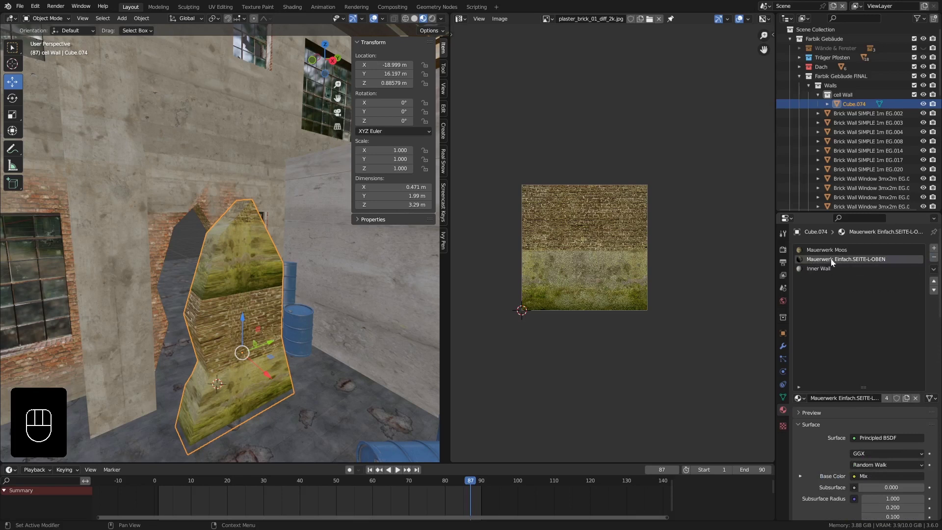
Move the wall piece along X into the hole of the outer brick wall, to about -20.72 m.
middle_click_drag(224, 267, 208, 242)
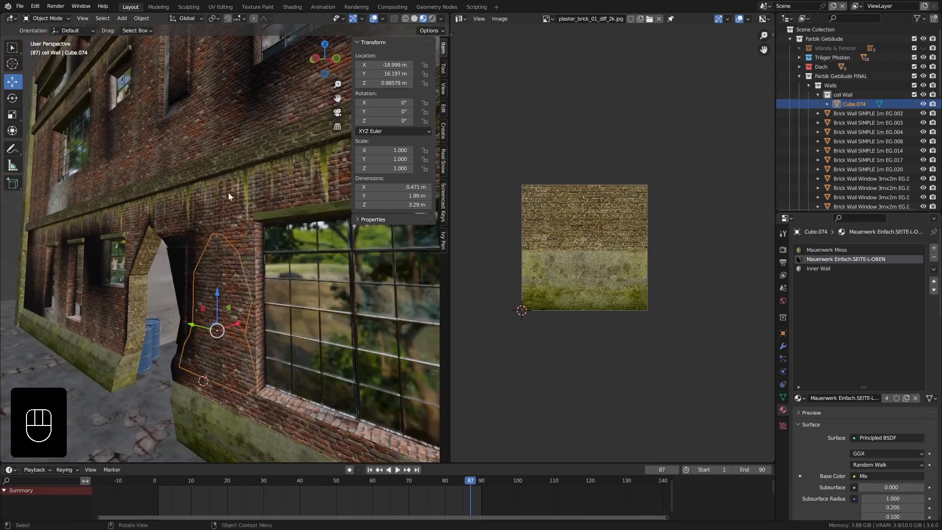
middle_click_drag(230, 292, 166, 279)
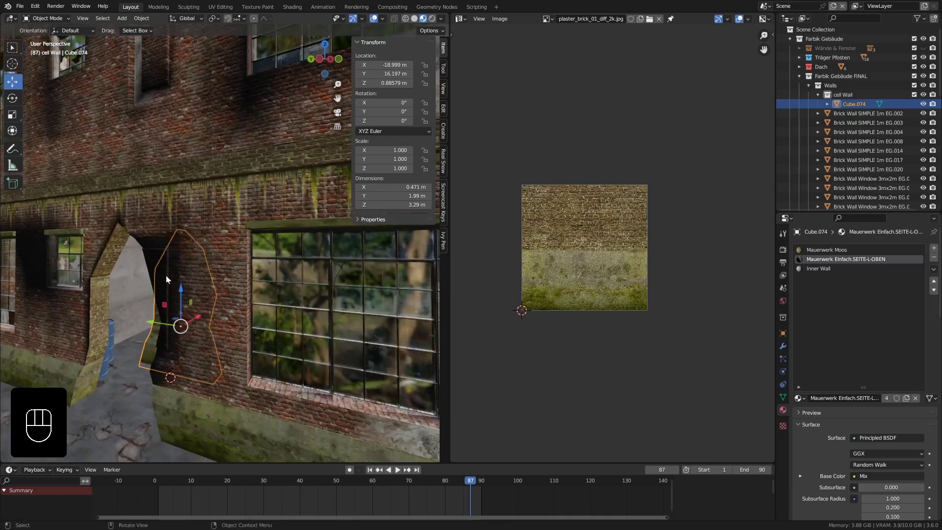
middle_click_drag(148, 351, 162, 344)
key("g")
key("x")
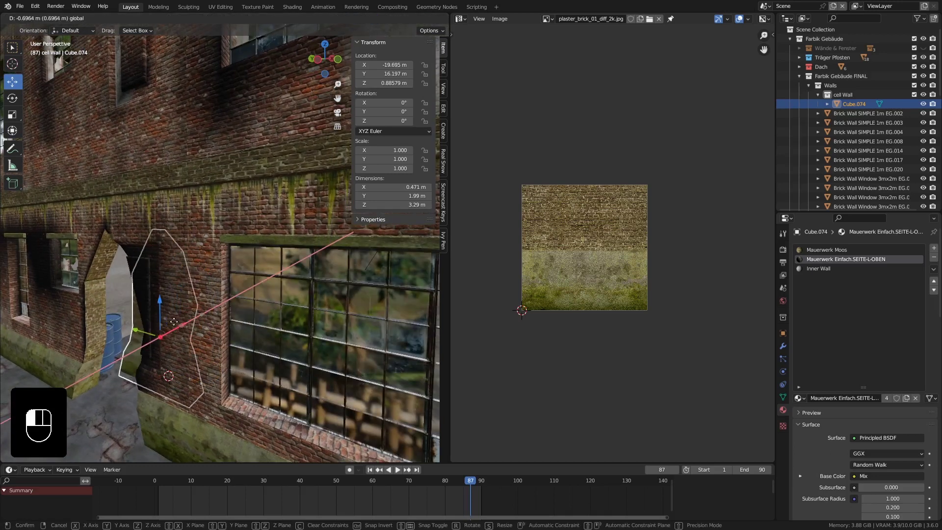
left_click(133, 330)
Select the front faces of the wall piece's lower base in Edit Mode and unwrap them.
middle_click_drag(117, 344, 174, 229, "shift")
key("Tab")
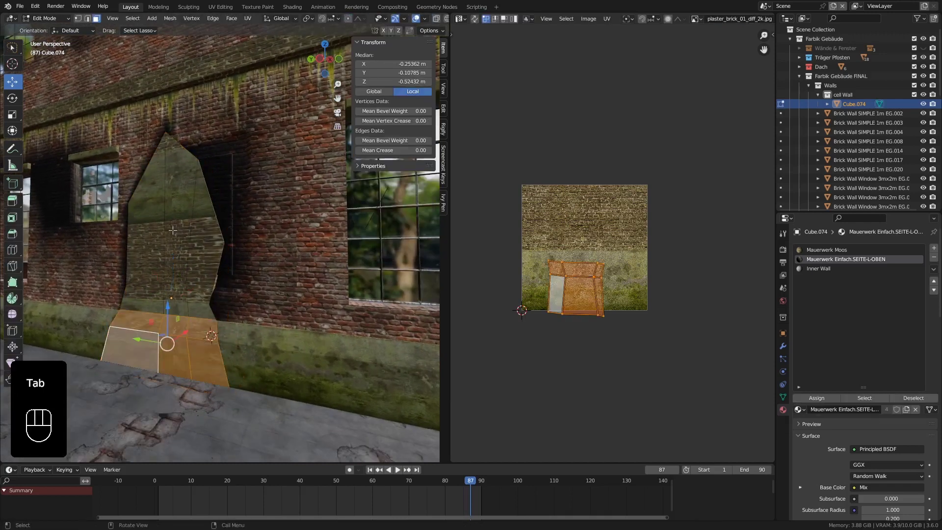
middle_click_drag(180, 251, 180, 267)
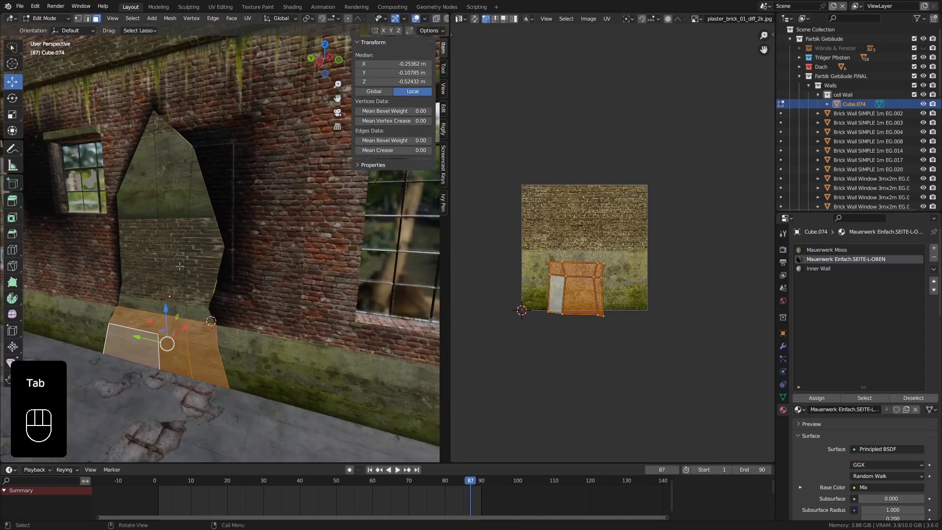
left_click(144, 316)
left_click(186, 330, "shift")
left_click(205, 332, "shift")
left_click(205, 352, "shift")
left_click(178, 358, "shift")
left_click(154, 329, "shift")
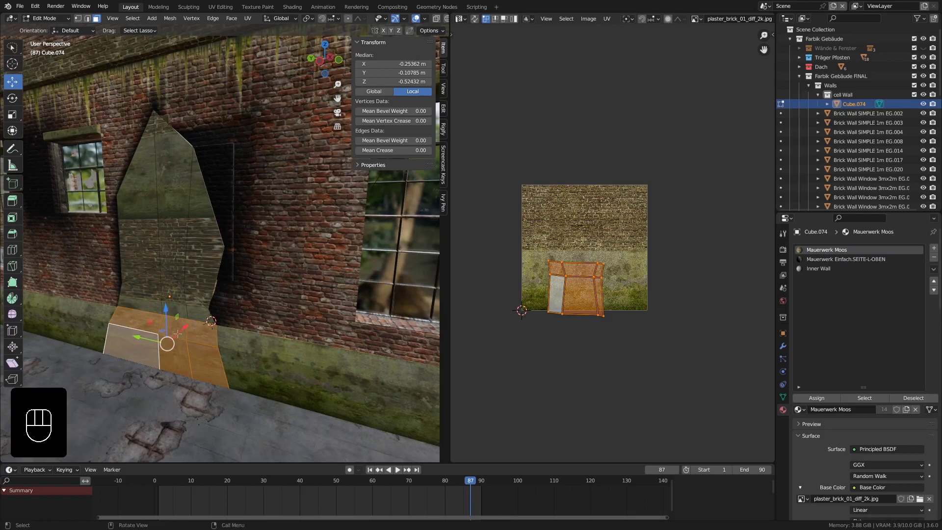
middle_click_drag(170, 329, 195, 319)
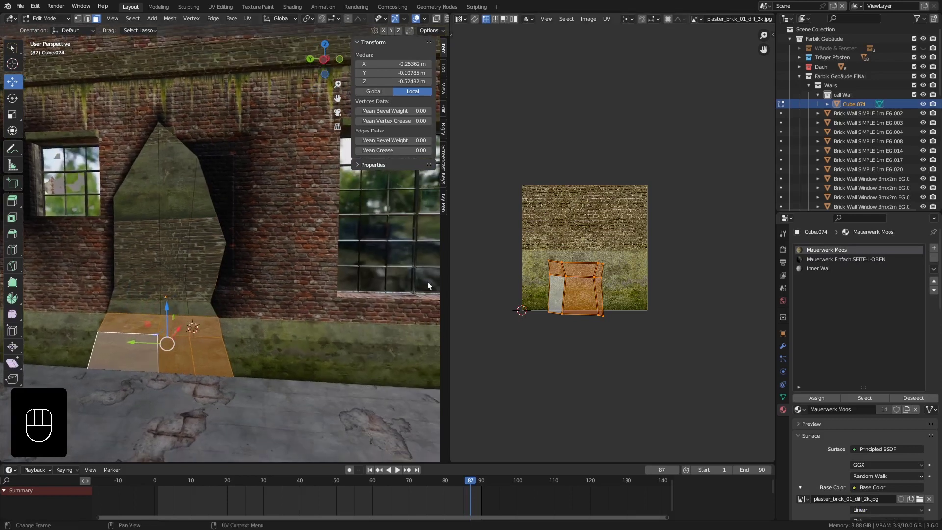
key("u")
left_click(178, 332)
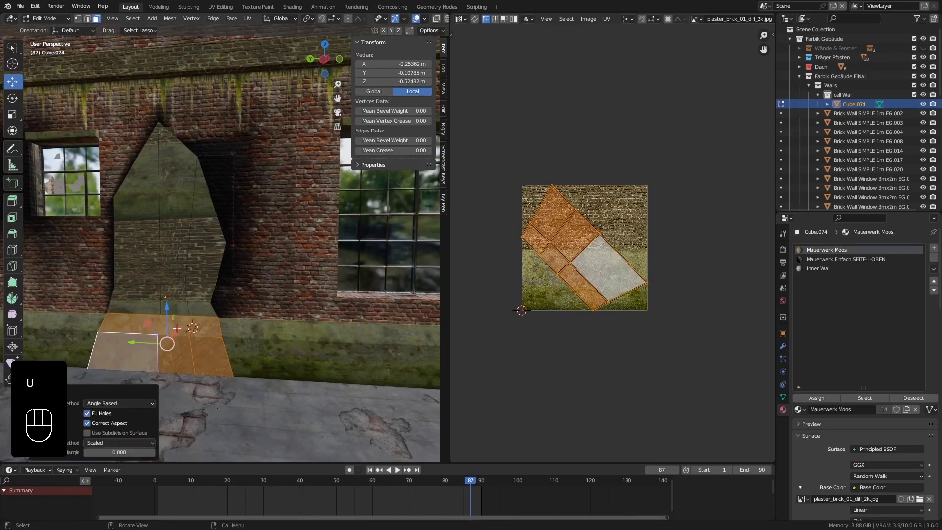
Rotate the base faces' UVs upright and move them down onto the texture's mossy plaster area, aligned with its lower edge.
key("r")
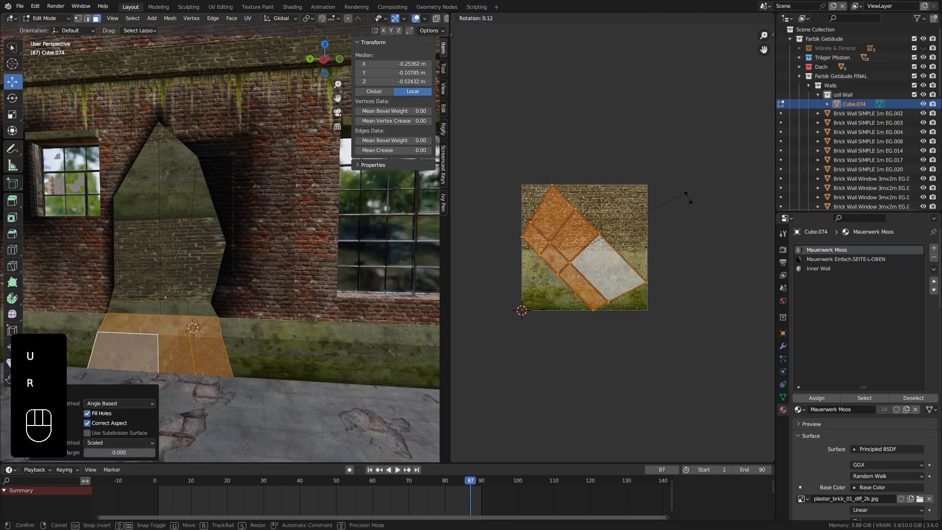
left_click(565, 317)
scroll(584, 245, "up", 2)
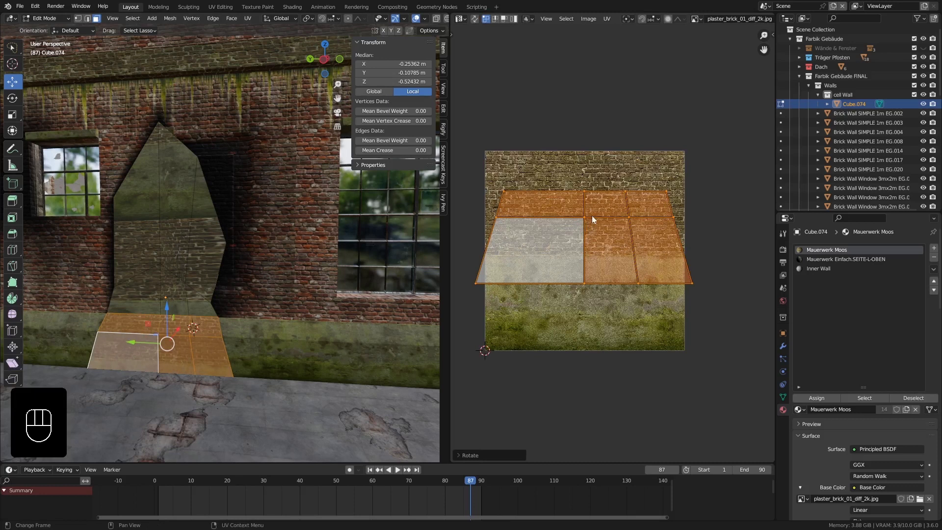
key("g")
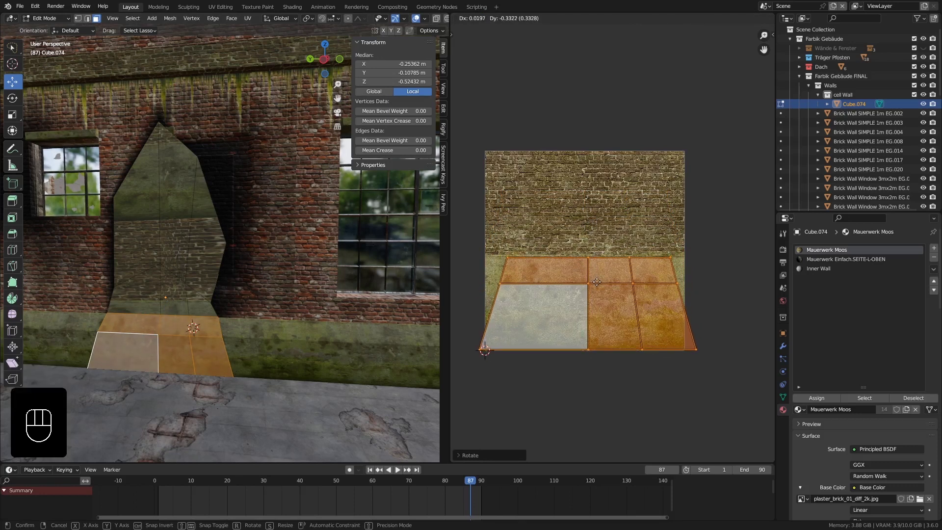
left_click(597, 283)
middle_click_drag(238, 333, 178, 261)
key("Tab")
key("Tab")
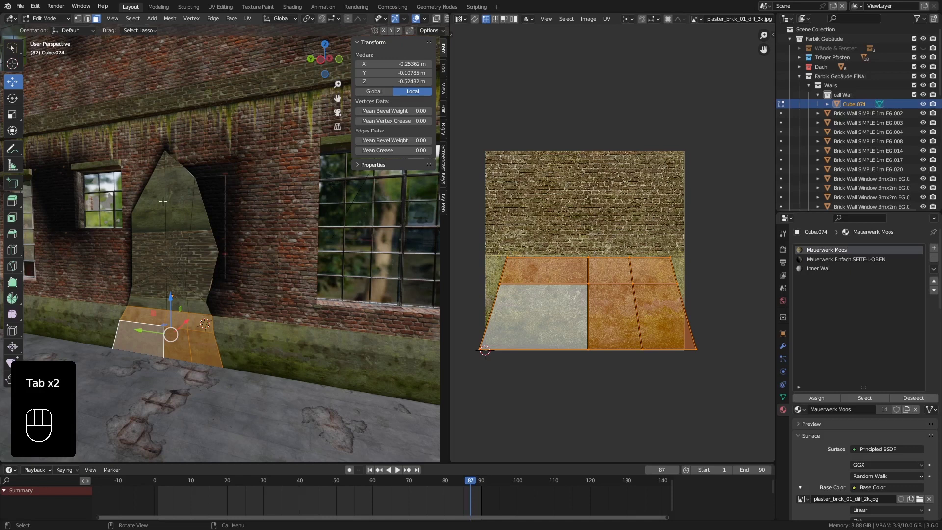
Select the six front faces above the base of the wall piece and unwrap them.
left_click(157, 203)
left_click(178, 205, "shift")
left_click(201, 234, "shift")
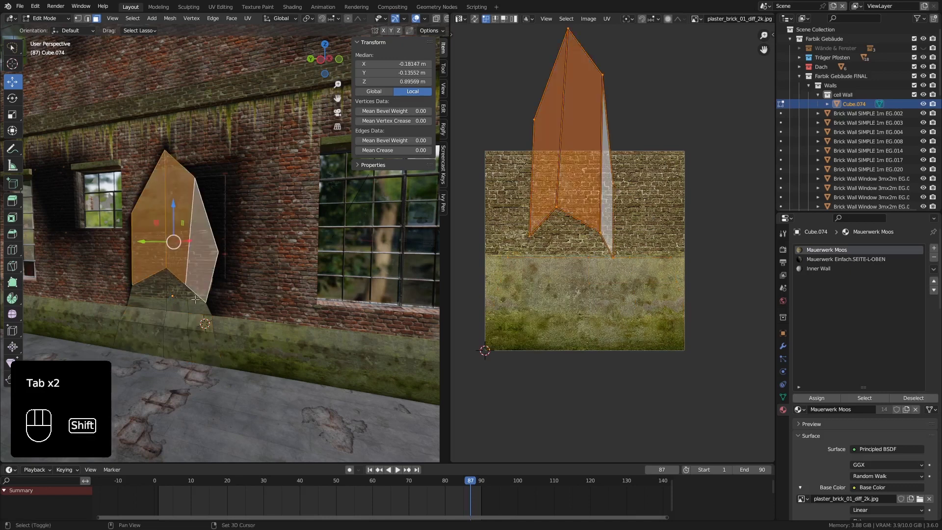
left_click(196, 300, "shift")
left_click(177, 294, "shift")
left_click(153, 291, "shift")
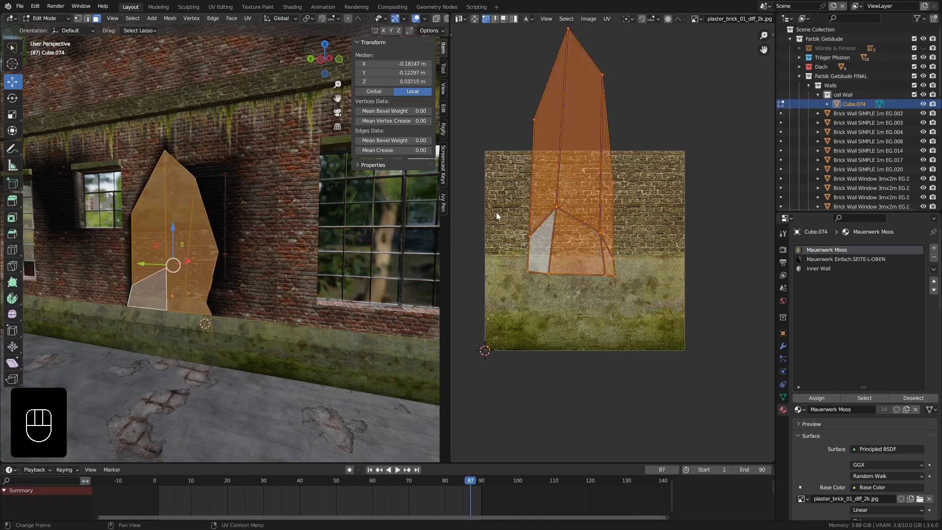
key("u")
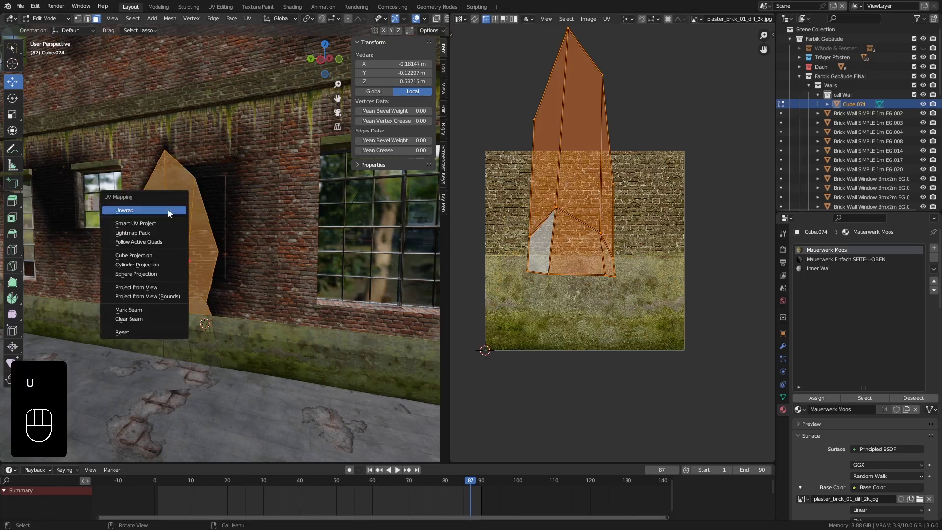
left_click(168, 212)
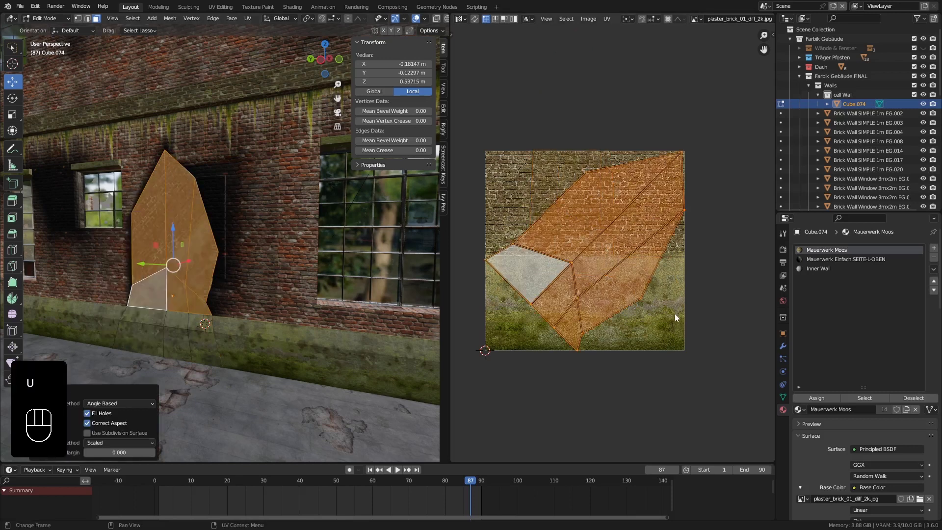
Rotate the upper faces' UVs about -45.7° to stand upright and move them down to the texture's lower edge.
key("r")
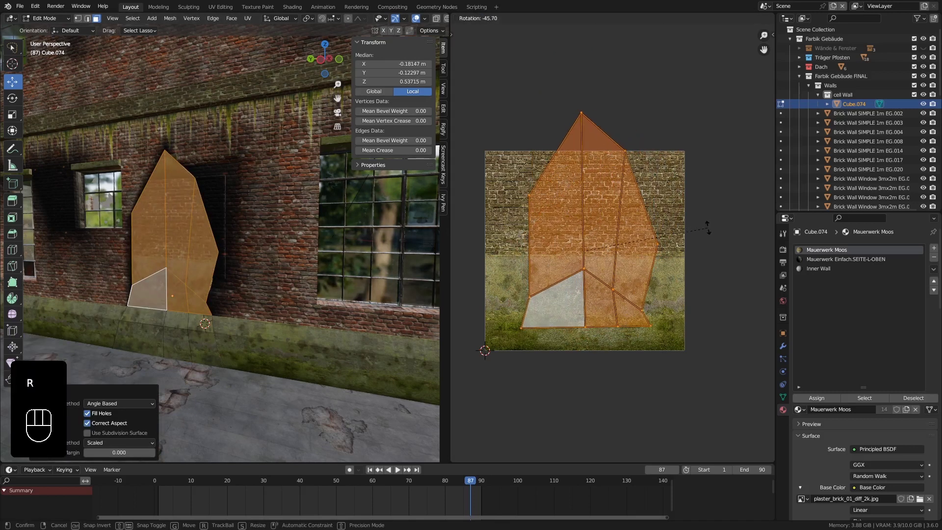
left_click(707, 228)
key("g")
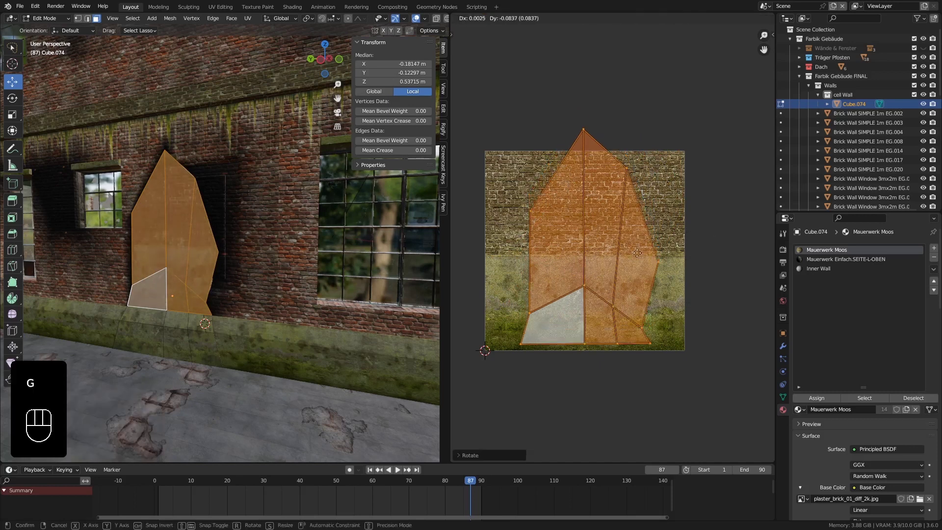
left_click(637, 257)
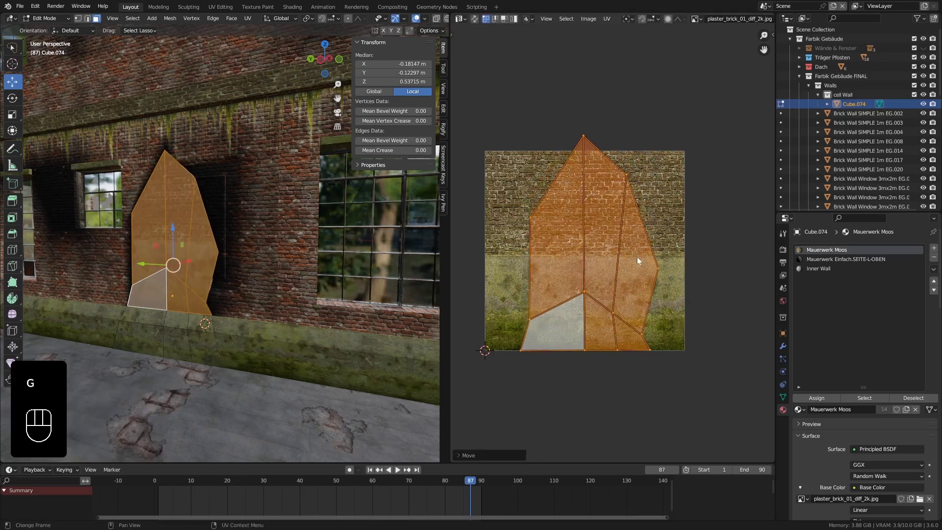
scroll(552, 332, "up", 5)
scroll(549, 338, "down", 4)
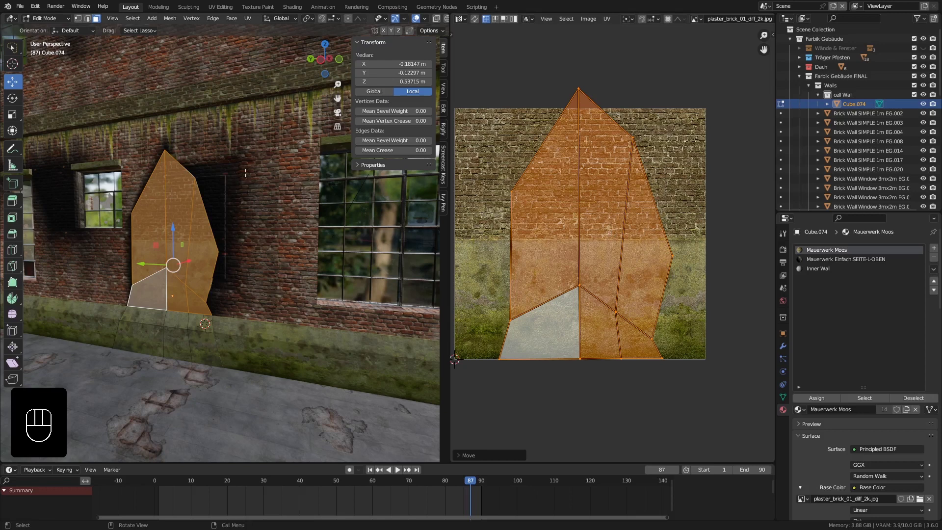
Assign the Mauerwerk Einfach.SEITE-L-OBEN material to the selected upper faces and return to Object Mode.
left_click(828, 260)
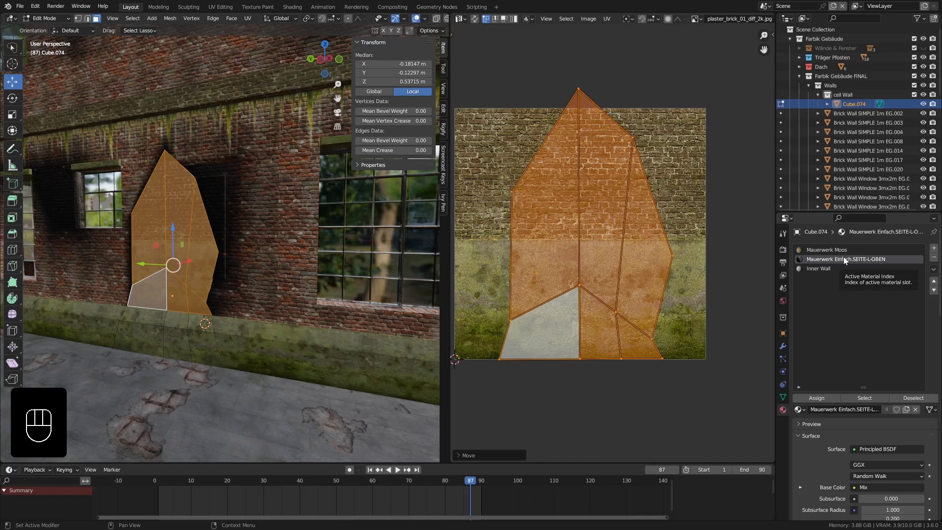
left_click(817, 398)
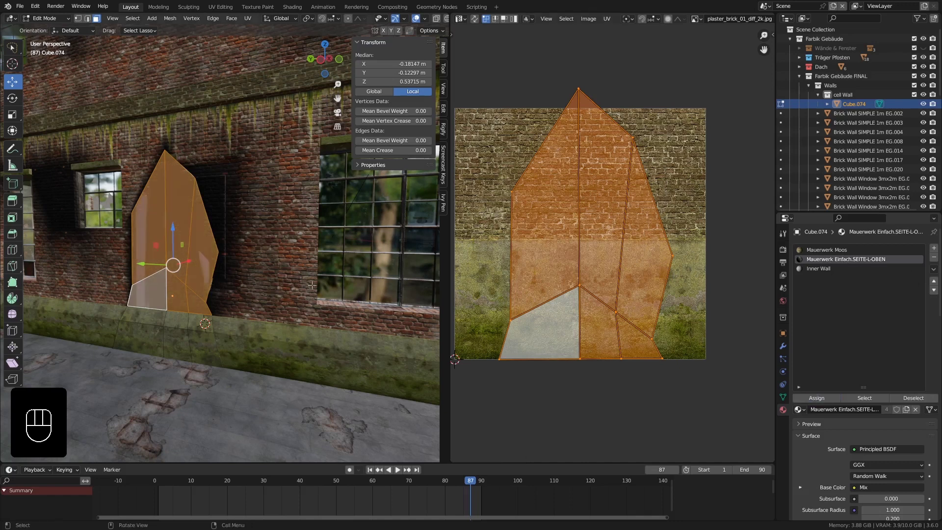
key("Tab")
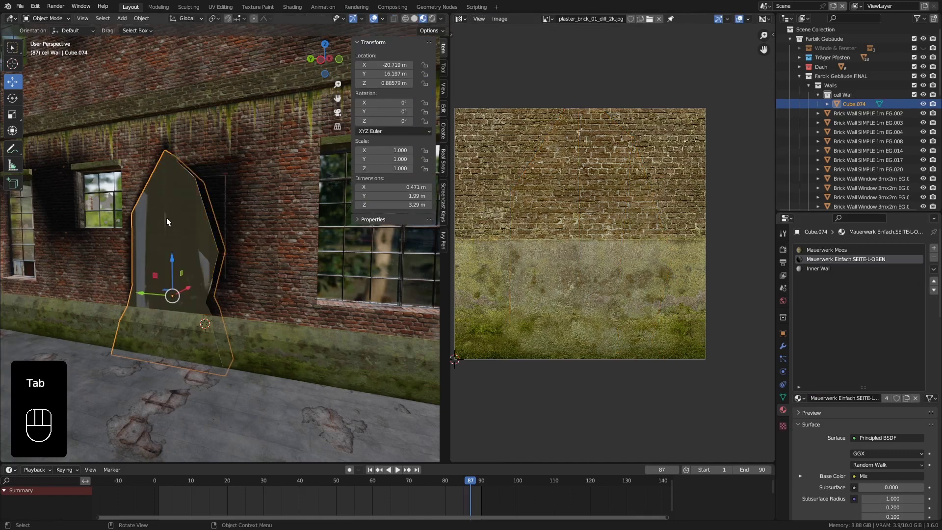
Select the brick wall surrounding the hole and open its mesh data to examine its UV maps and color attributes.
mouse_move(177, 241)
middle_mouse_down()
mouse_move(187, 258)
mouse_move(178, 230)
middle_mouse_up()
left_click(280, 205)
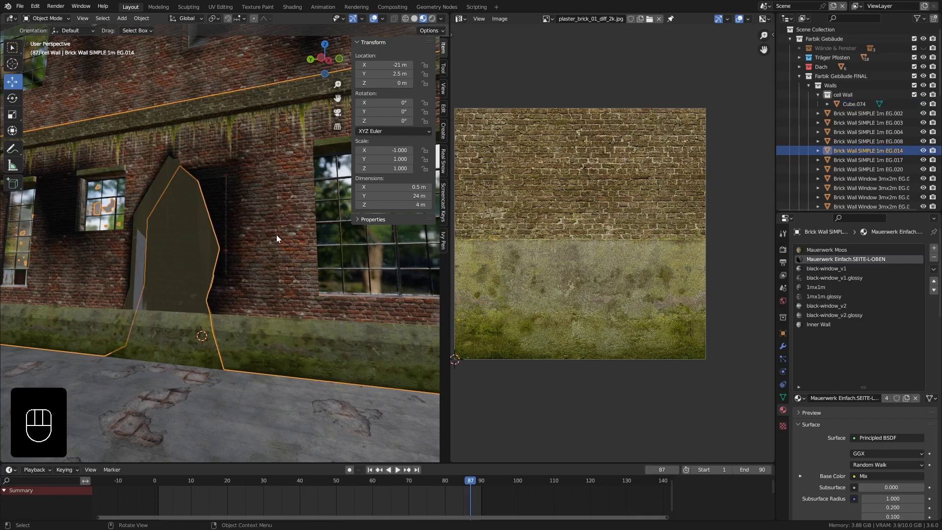
left_click(783, 396)
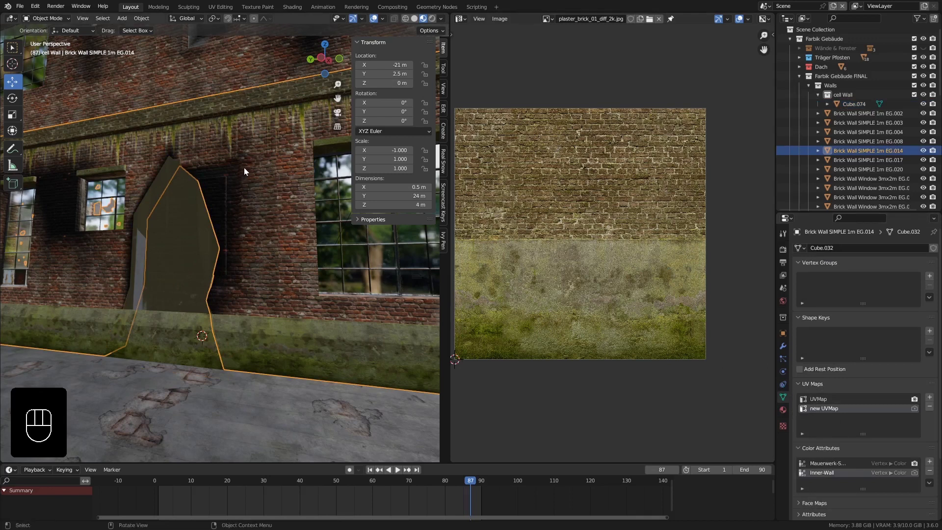
Add a second UV map to the wall piece and name it new UVMap, copying the name from the surrounding brick wall.
middle_click_drag(251, 166, 250, 182)
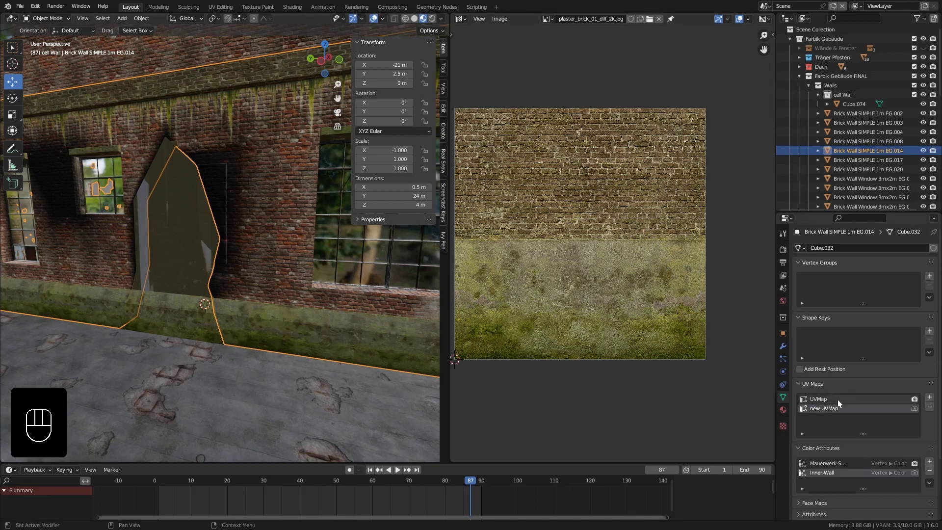
double_click(826, 408)
key("ctrl+c")
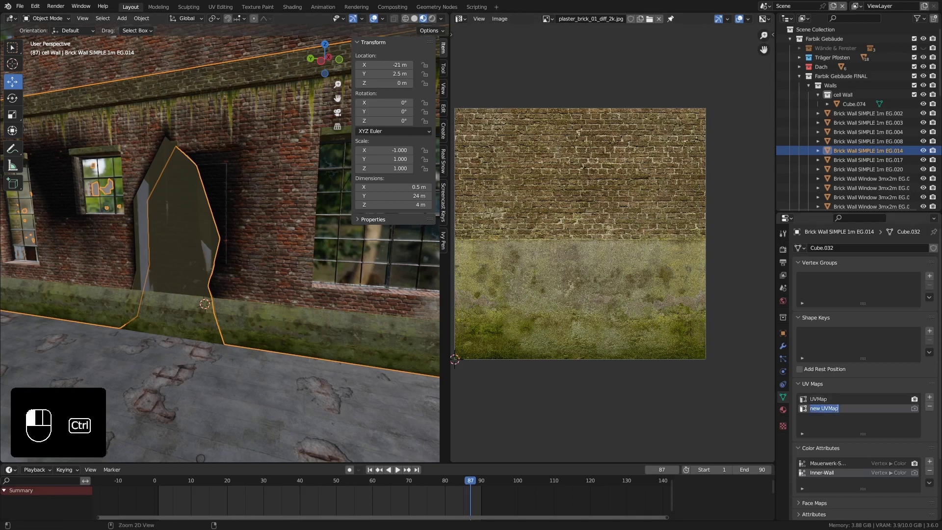
left_click(838, 419)
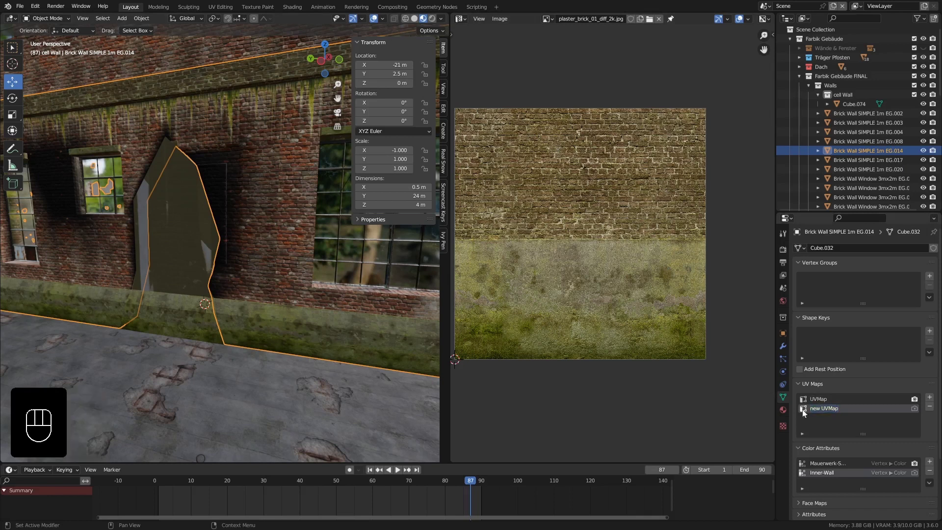
left_click(181, 217)
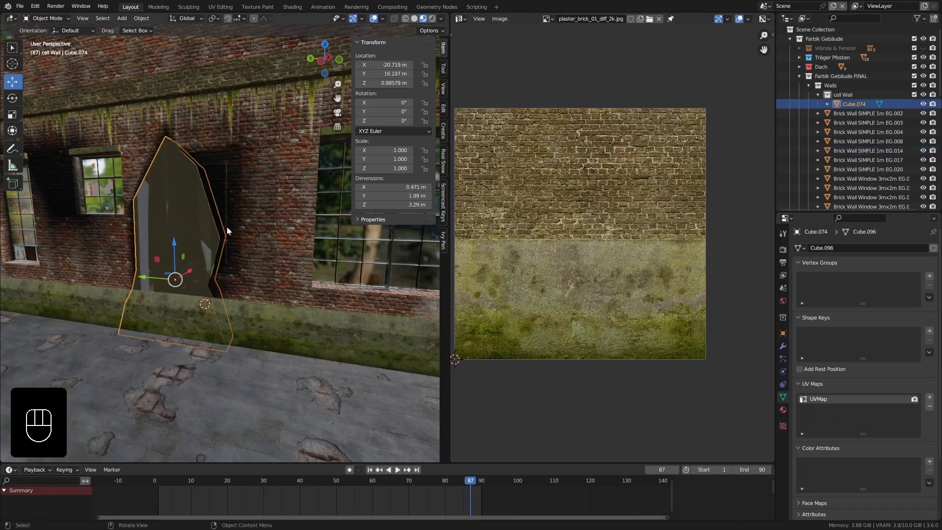
left_click(930, 397)
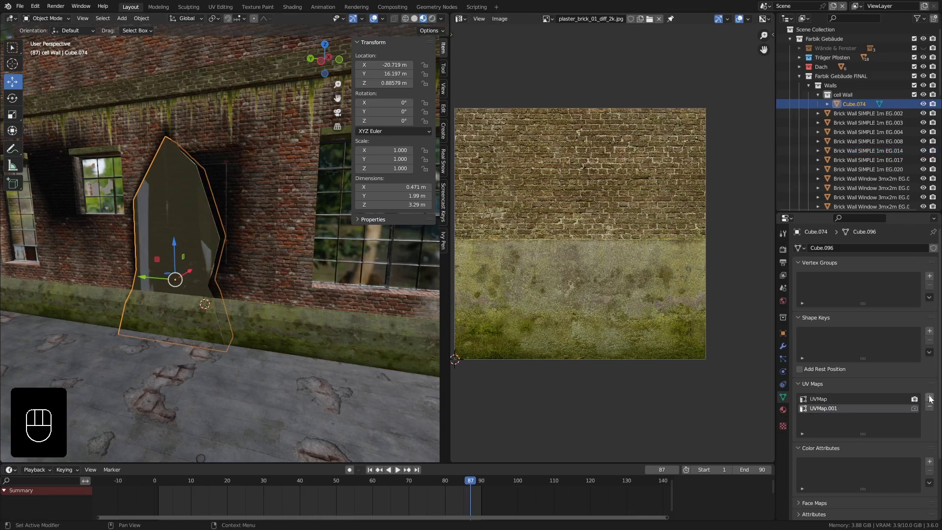
double_click(826, 408)
key("ctrl+v")
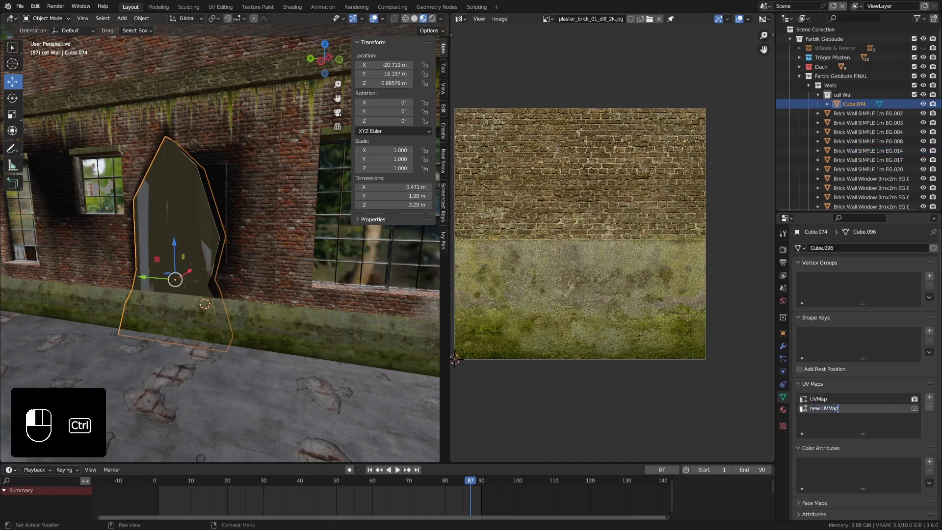
key("Return")
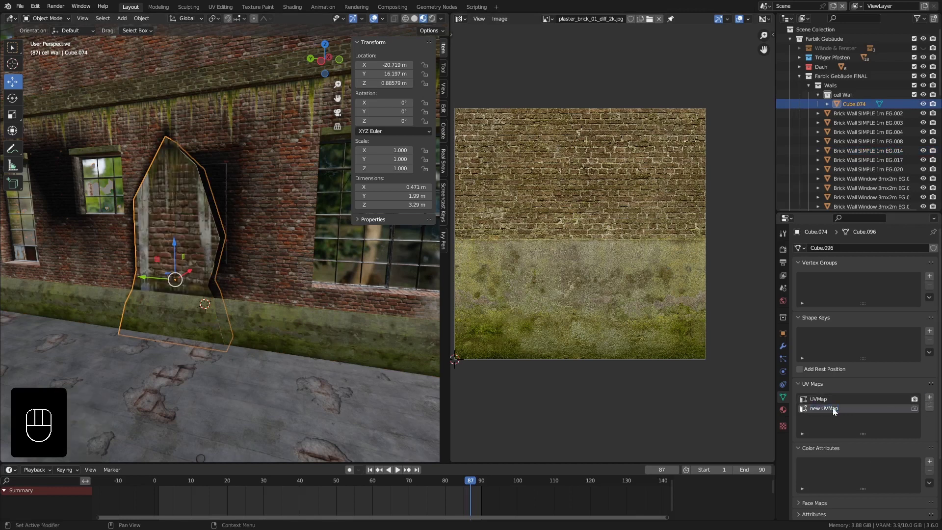
Examine how the surrounding brick wall's faces are laid out in new UVMap, comparing it with the wall piece.
middle_click_drag(207, 252, 177, 211)
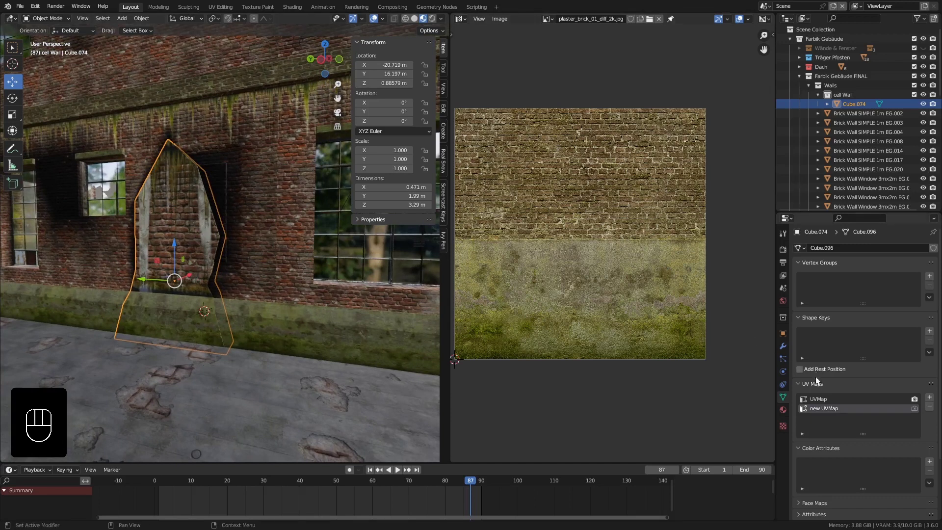
left_click(302, 219)
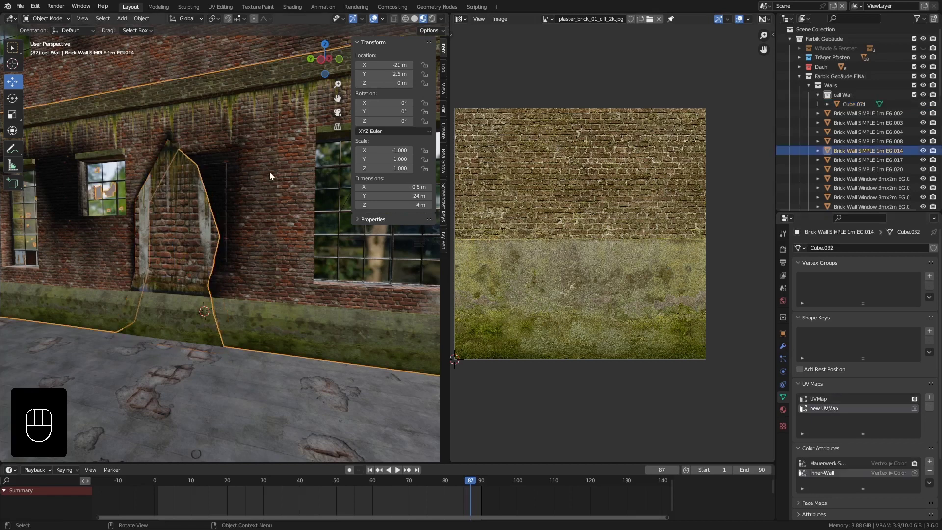
key("Tab")
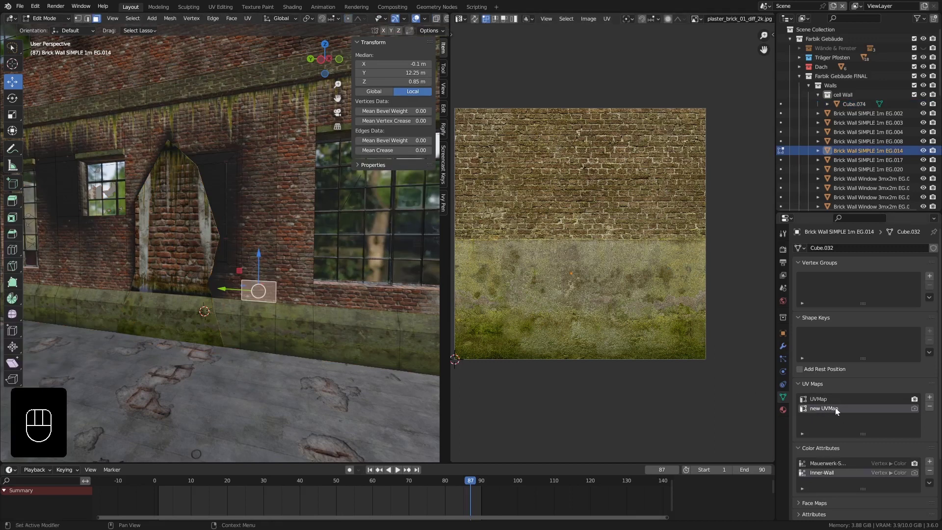
scroll(571, 278, "down", 1)
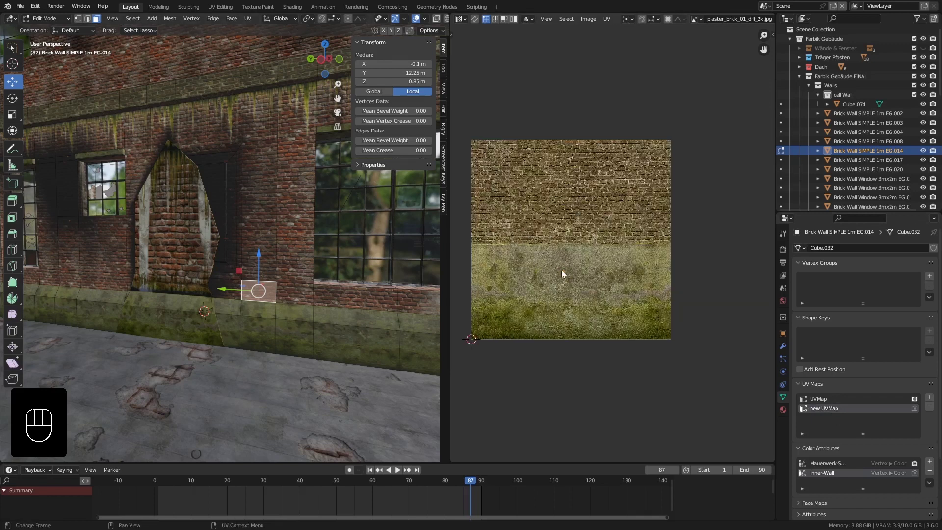
key("Tab")
left_click(178, 189)
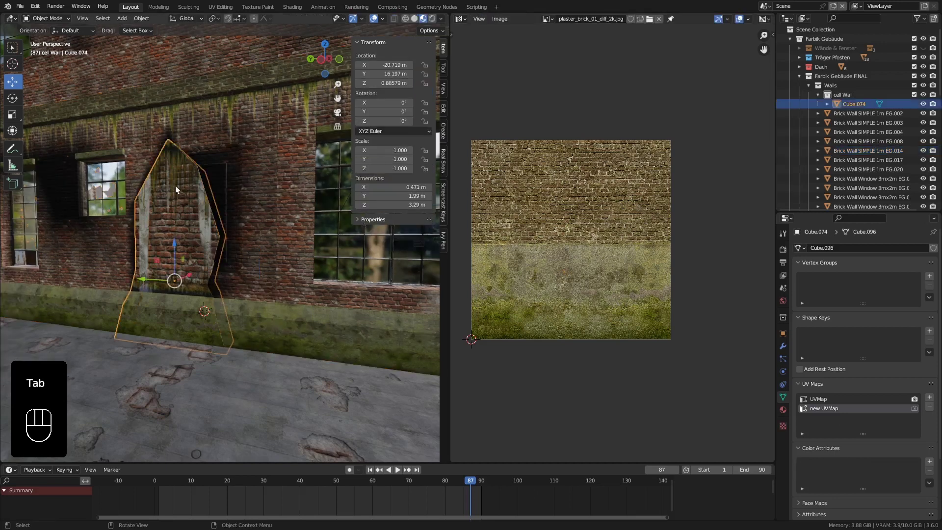
left_click(172, 211)
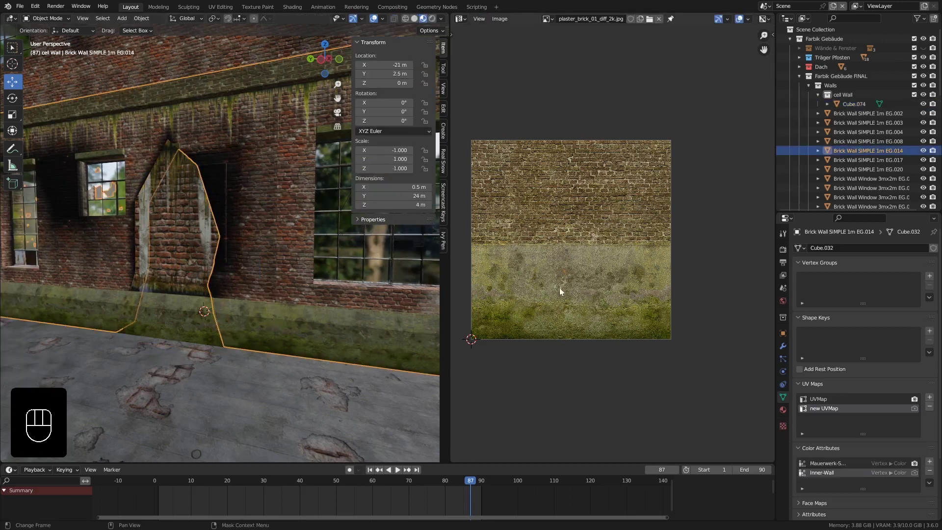
scroll(559, 287, "up", 3)
key("Tab")
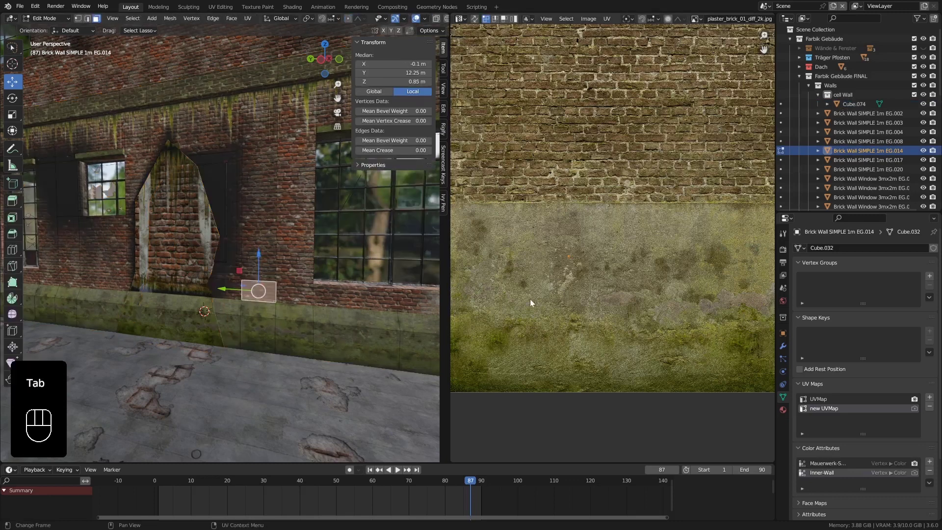
scroll(564, 267, "up", 2)
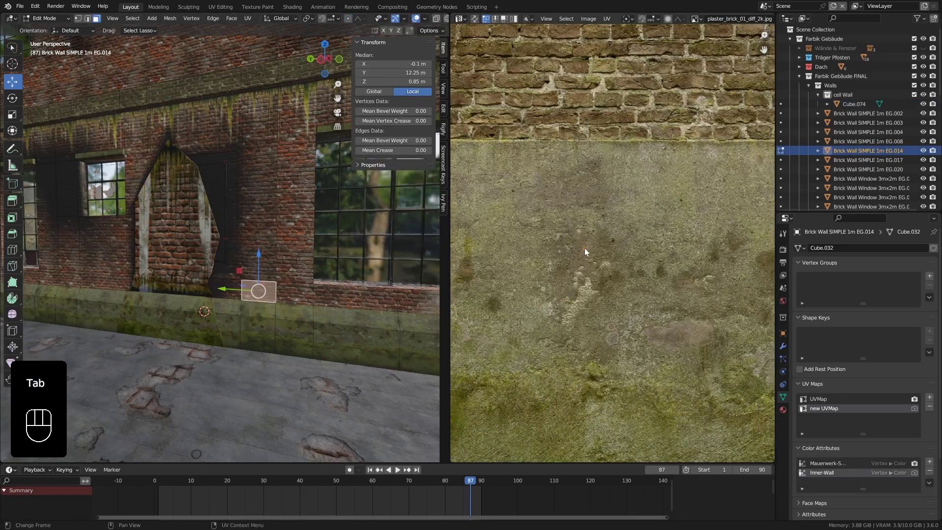
scroll(585, 249, "down", 5)
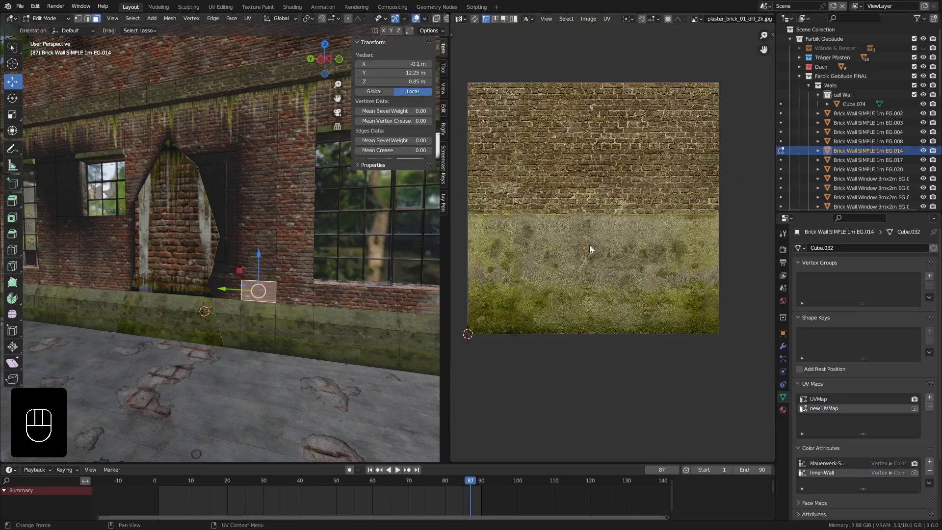
key("Tab")
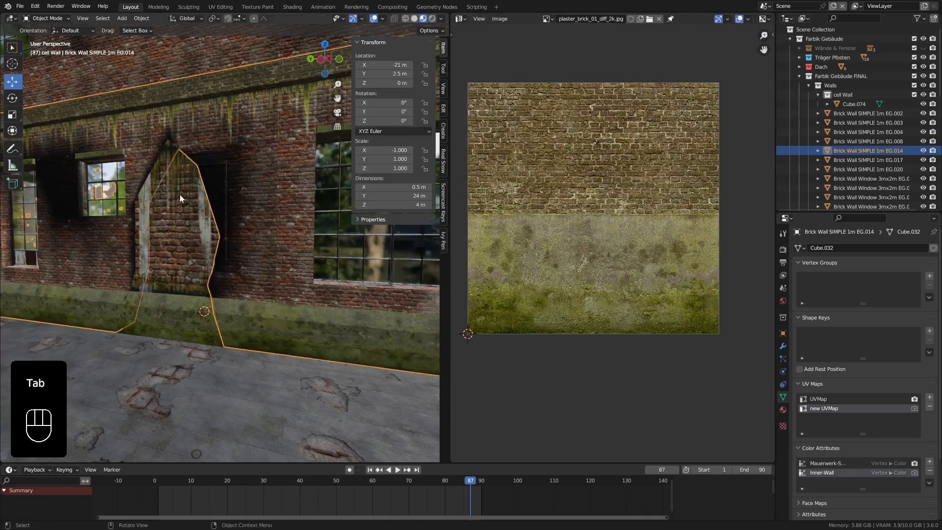
Scale all of the wall piece's UVs in new UVMap to 0.
left_click(179, 195)
key("Tab")
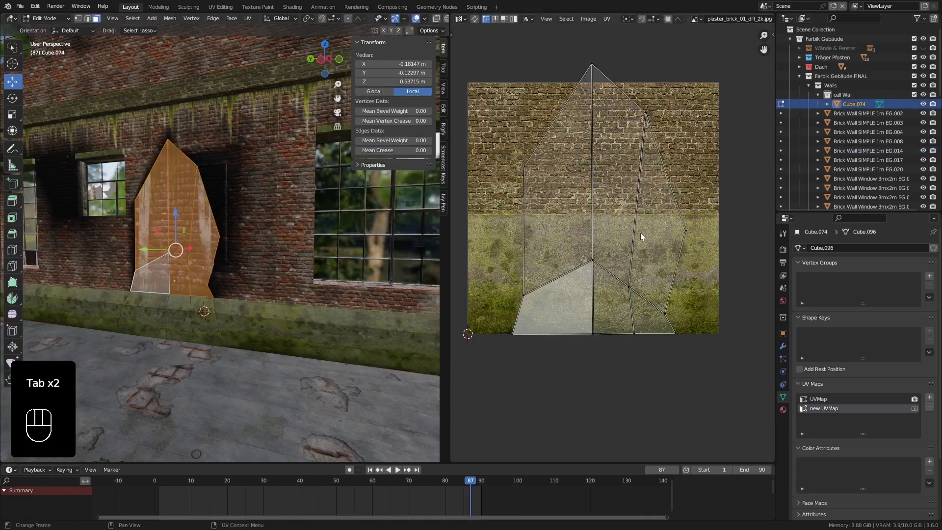
key("a")
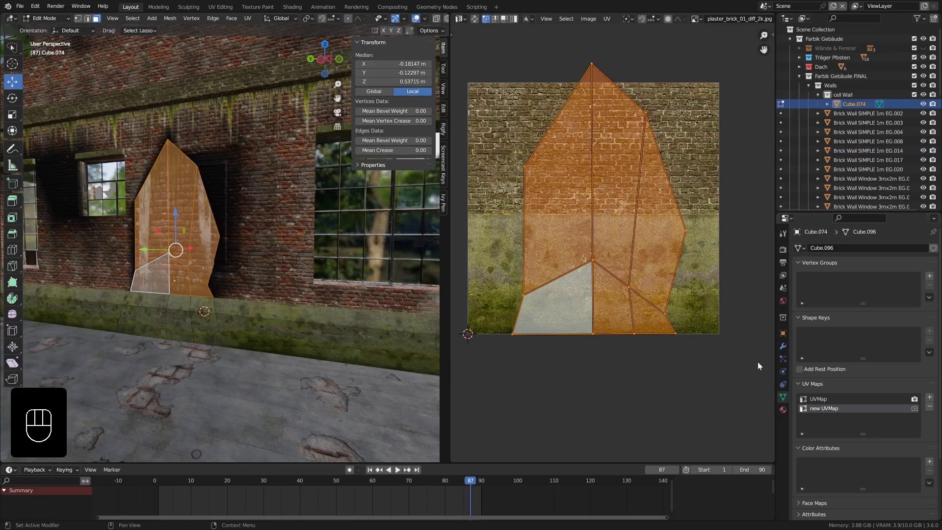
key("s")
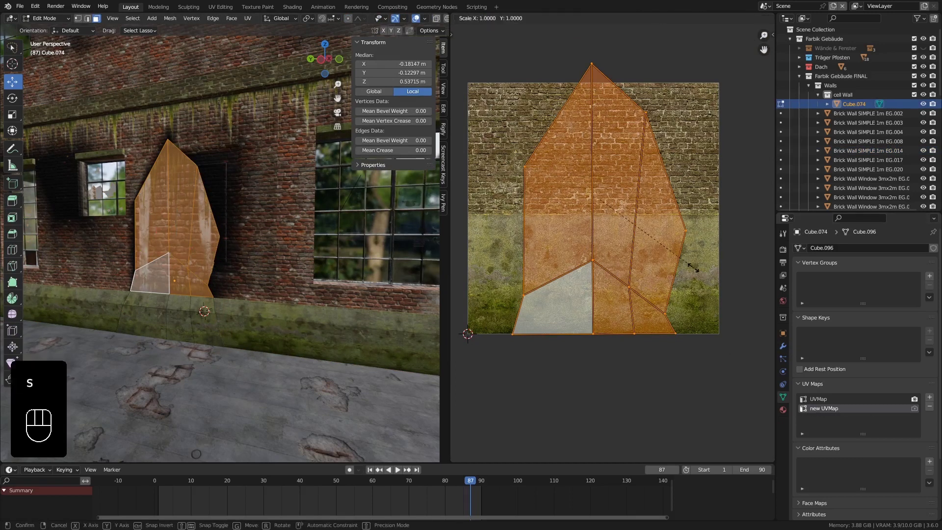
key("0")
key("Return")
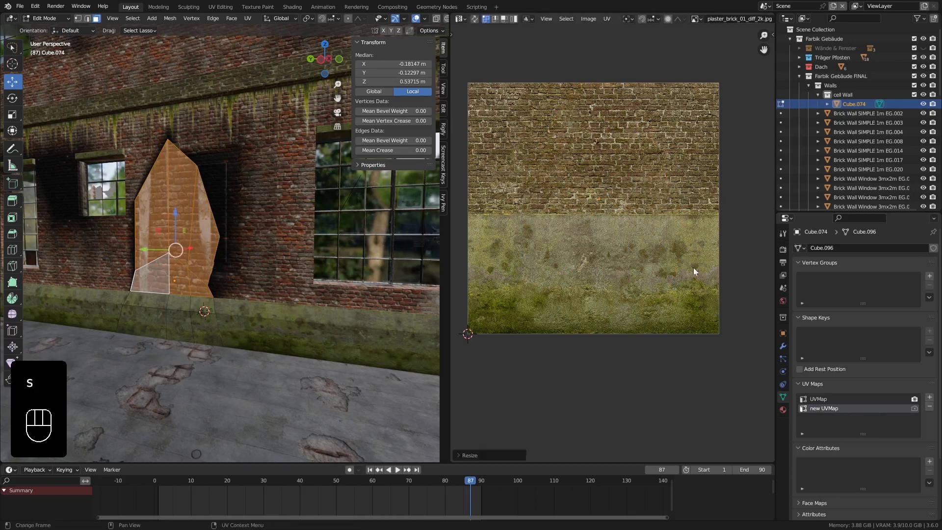
Switch the wall piece to UVMap and scale its front face UVs up by about 1.79 to match the surrounding brick size.
left_click(818, 398)
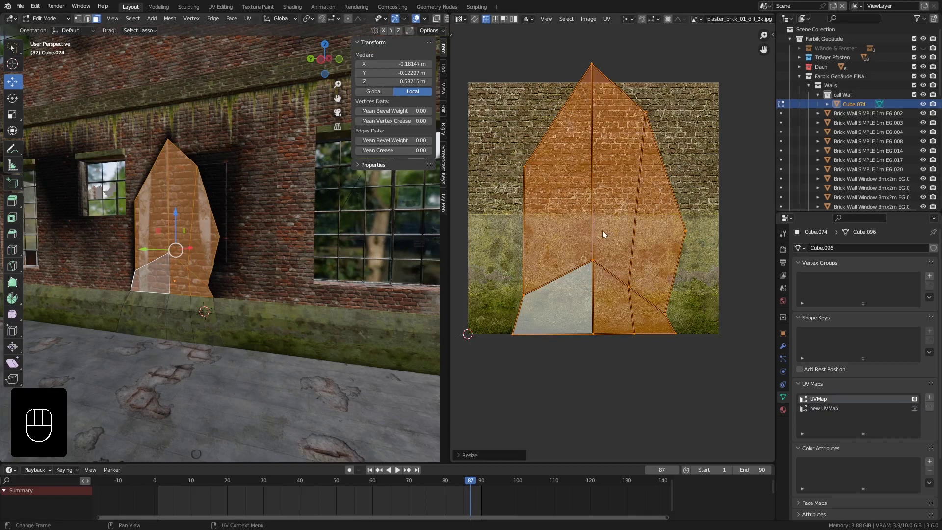
scroll(603, 231, "down", 1)
scroll(223, 213, "up", 3)
scroll(222, 214, "up", 2)
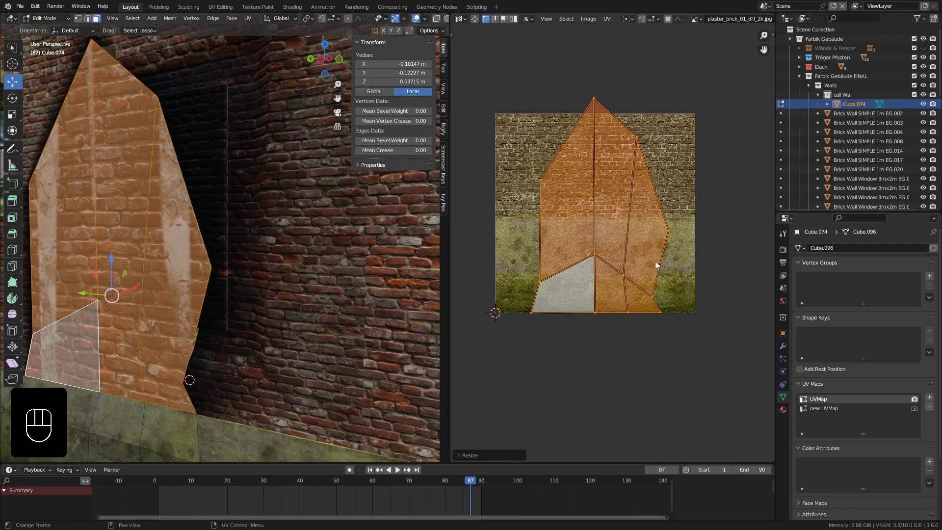
scroll(656, 265, "down", 2)
key("s")
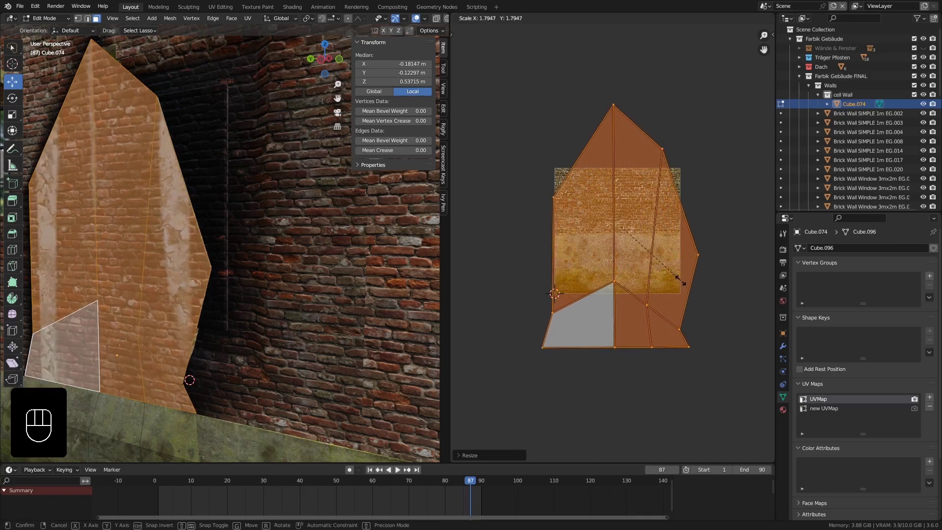
left_click(681, 279)
key("Tab")
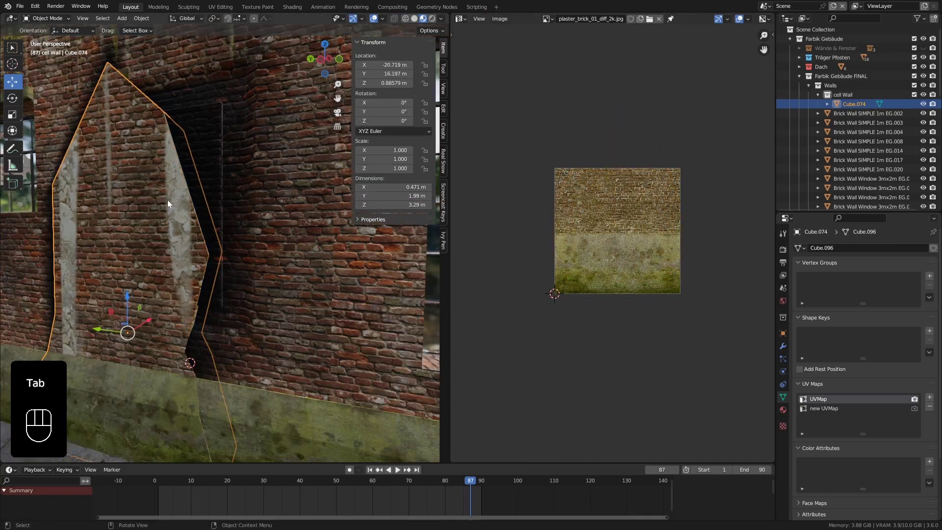
scroll(166, 200, "down", 4)
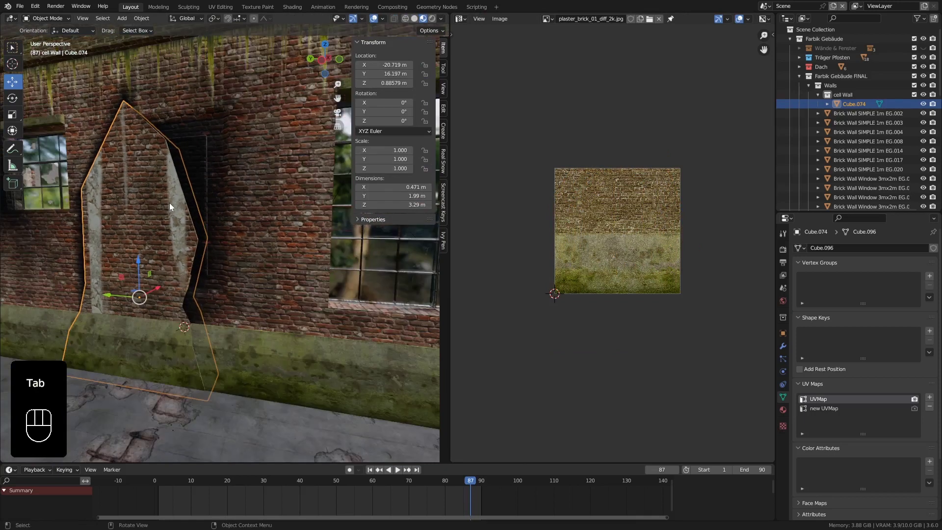
Assign the Inner Wall material to the selected faces on the wall piece's indoor side and return to Object Mode.
middle_click_drag(210, 181, 231, 292)
key("Tab")
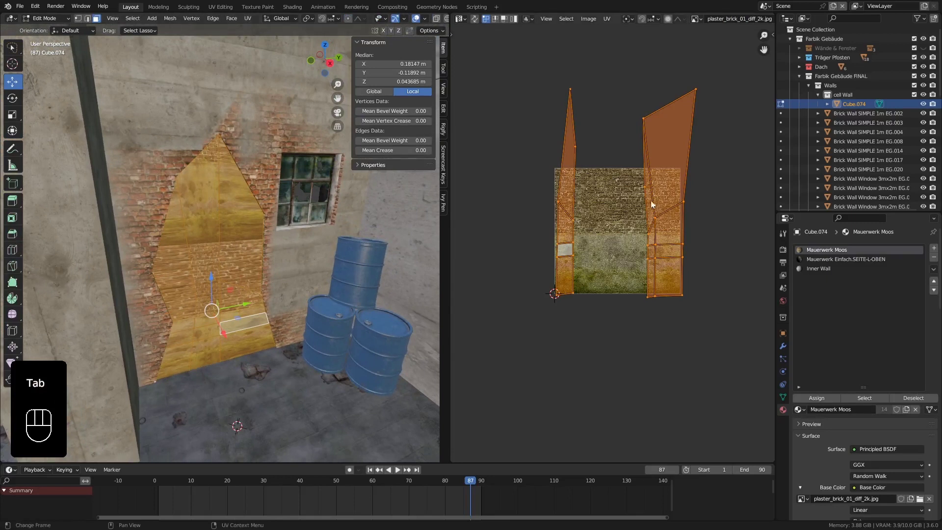
left_click(822, 269)
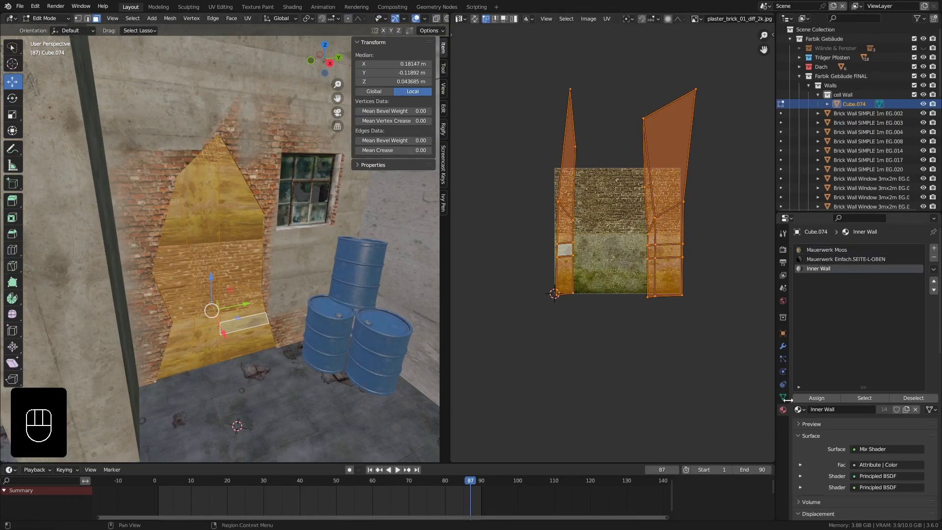
left_click(803, 399)
mouse_move(236, 314)
middle_mouse_down()
mouse_move(262, 308)
mouse_move(222, 301)
mouse_move(293, 295)
mouse_move(248, 307)
mouse_move(244, 322)
middle_mouse_up()
key("Tab")
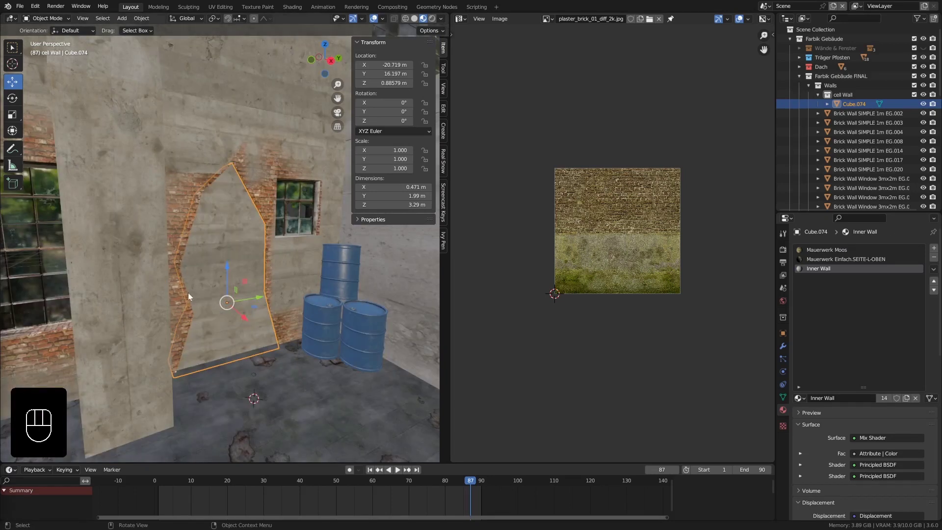
Select the brick wall above the wall piece from inside and examine its Mauerwerk and Inner-Wall color attributes.
middle_click_drag(188, 290, 189, 262)
middle_click_drag(244, 233, 258, 186)
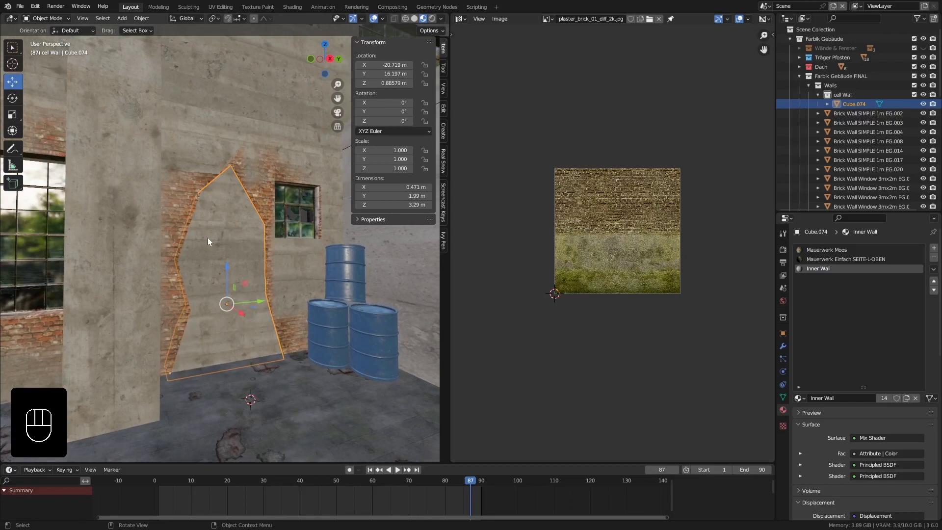
mouse_move(208, 238)
middle_mouse_down()
mouse_move(194, 251)
mouse_move(213, 243)
mouse_move(211, 234)
middle_mouse_up()
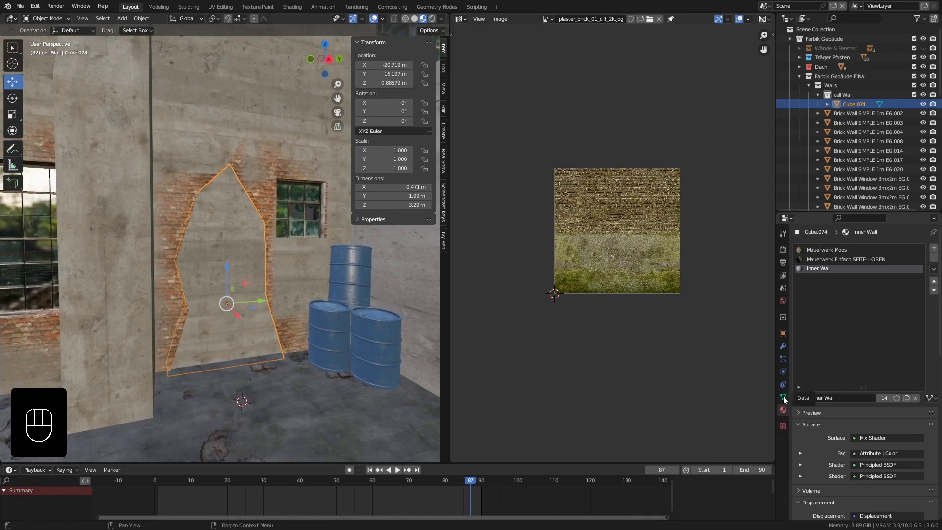
left_click(249, 113)
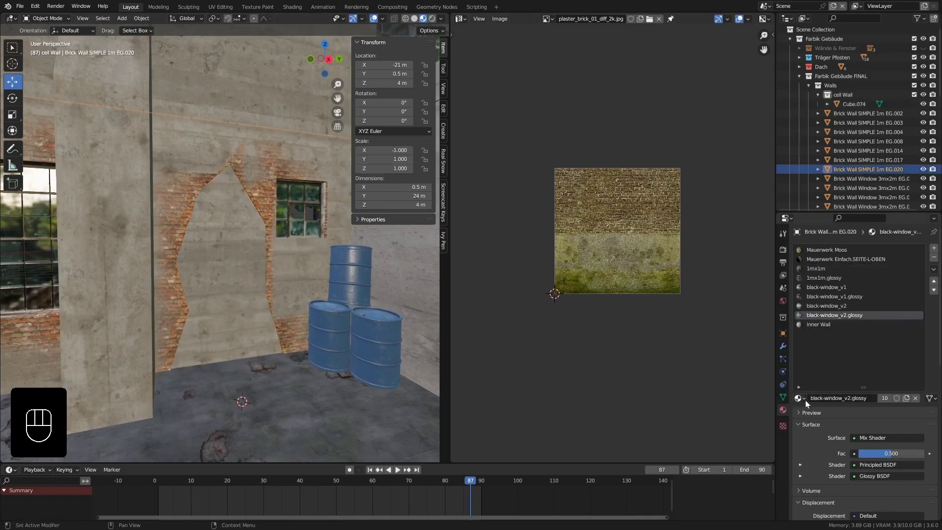
left_click(783, 397)
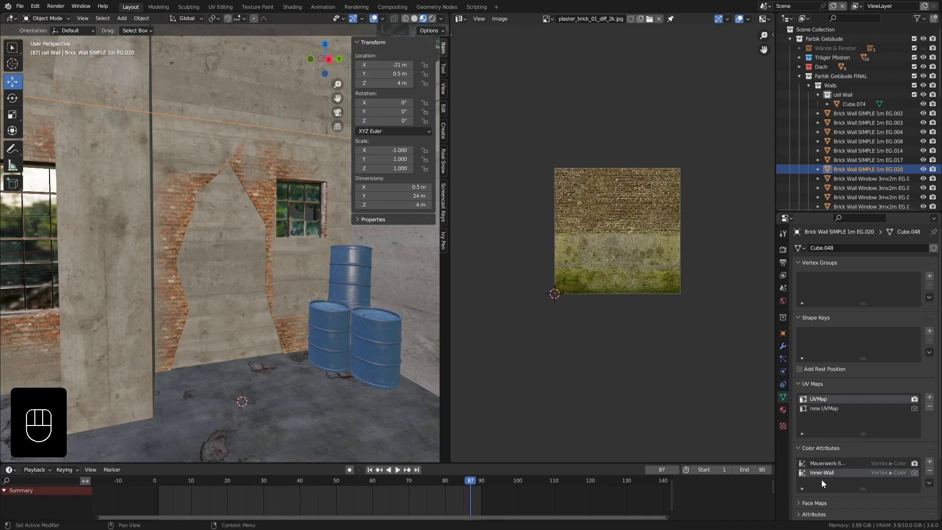
left_click(822, 464)
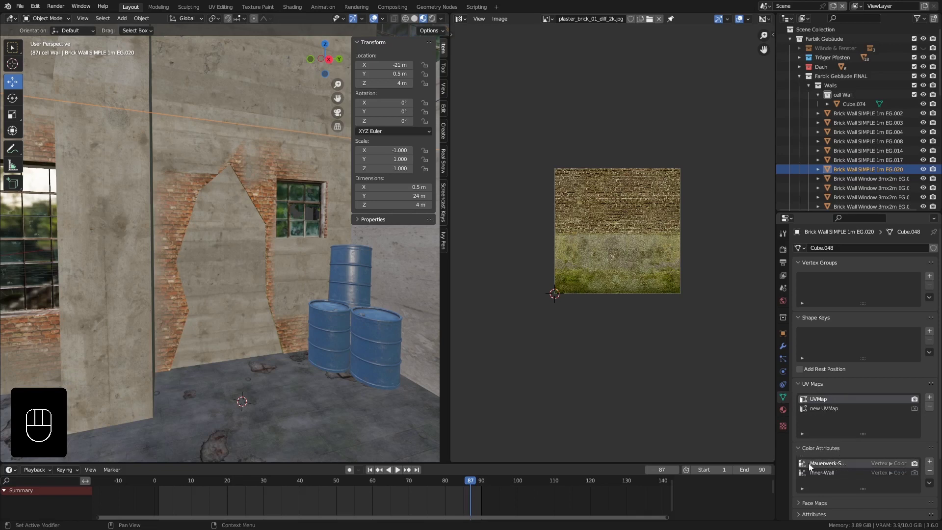
left_click(833, 473)
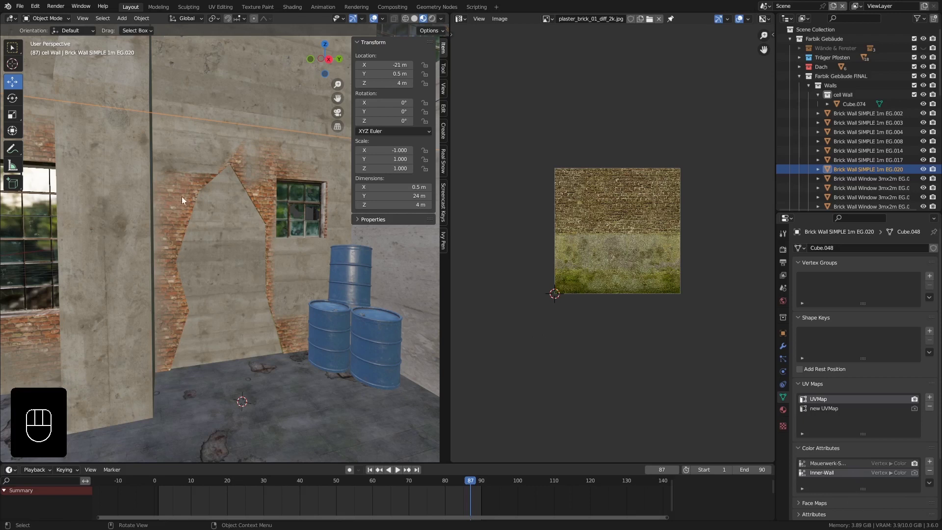
Copy the Mauerwerk-Schatten color attribute from the brick wall above and select the broken-out wall piece.
left_click(834, 463)
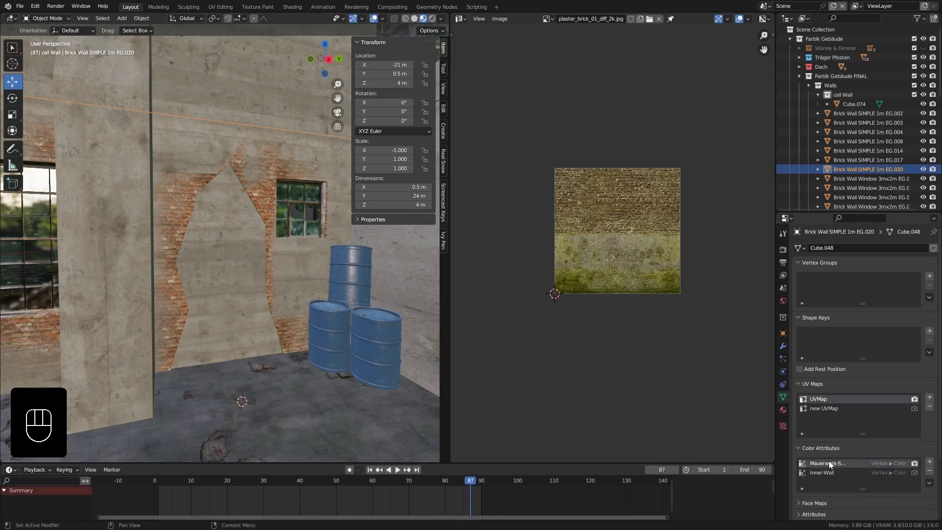
key("ctrl+c")
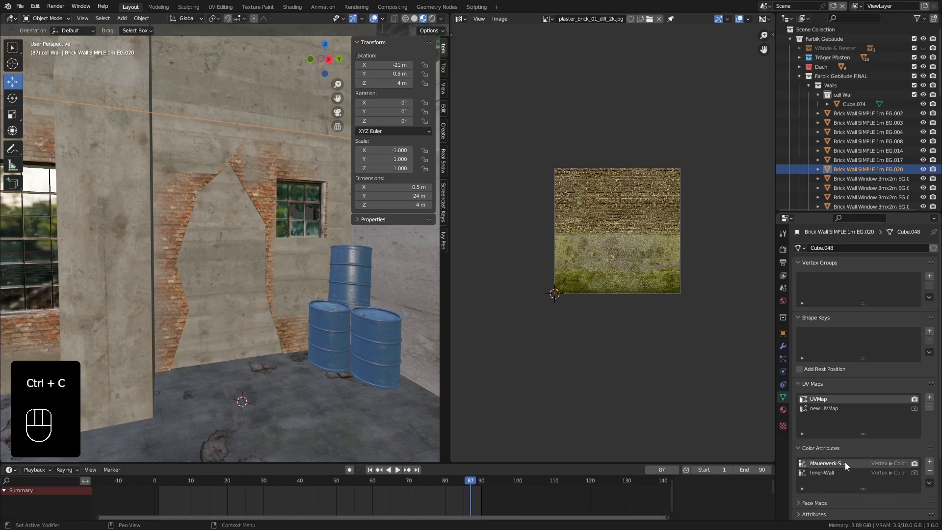
left_click(244, 239)
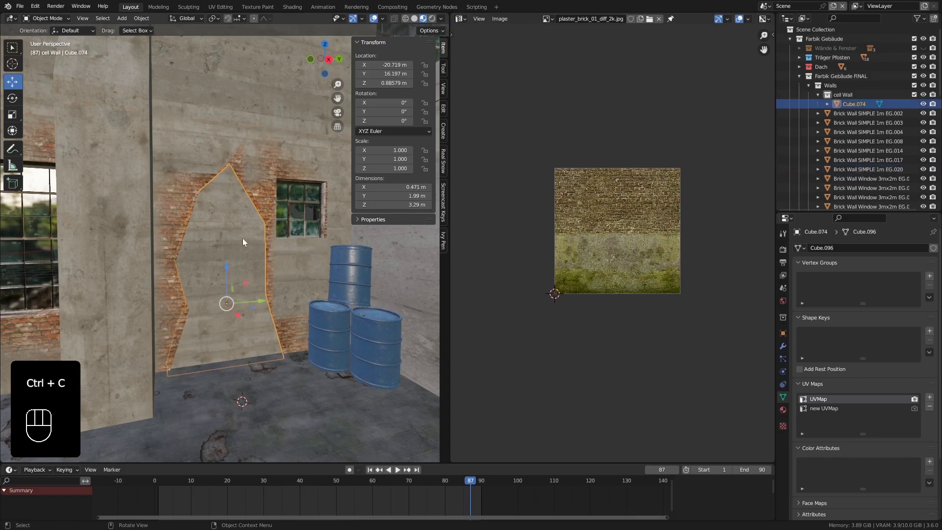
left_click(930, 462)
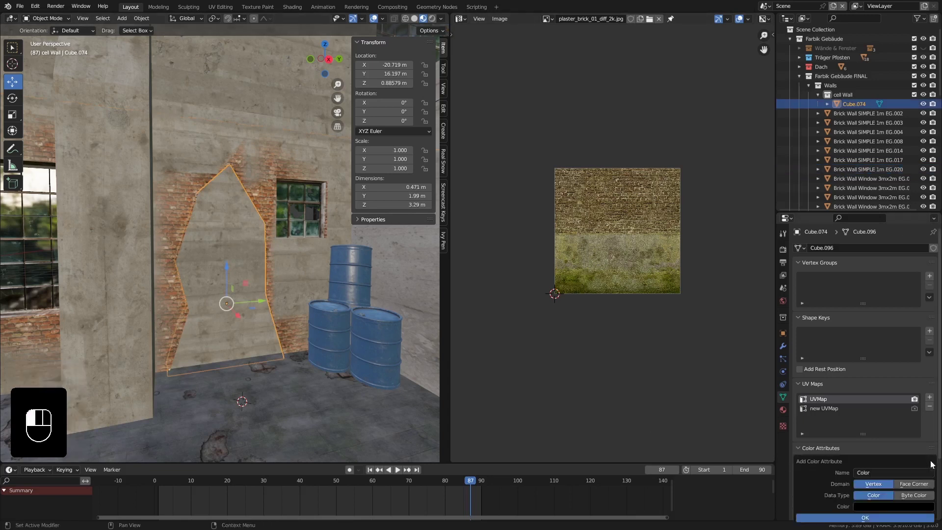
left_click(891, 472)
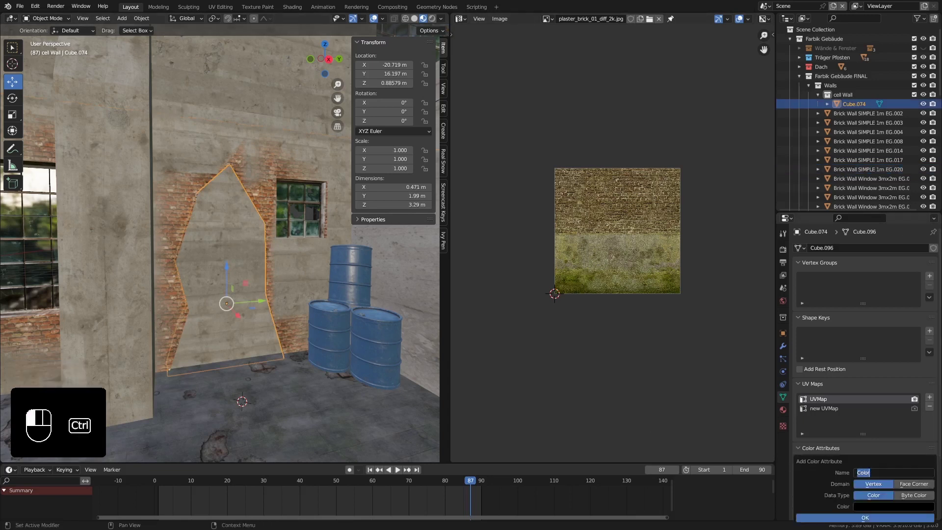
left_click(864, 483)
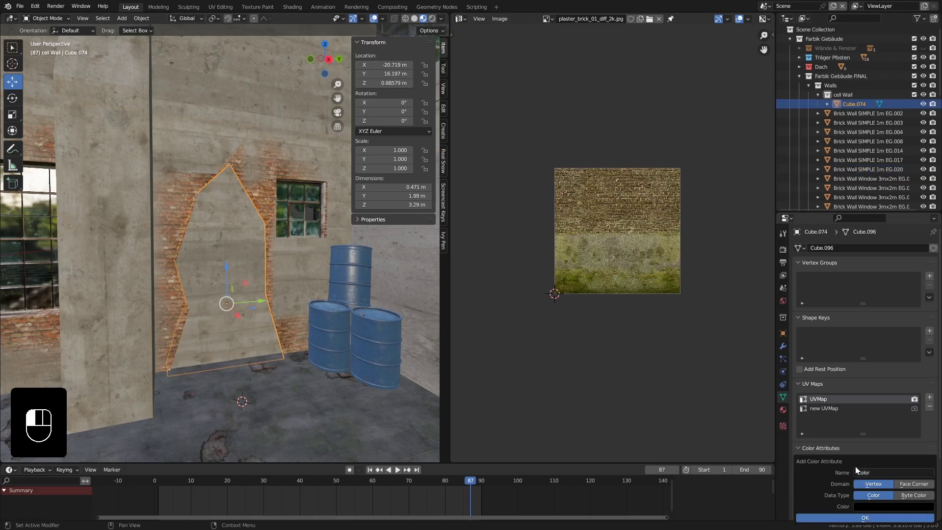
key("Escape")
key("ctrl")
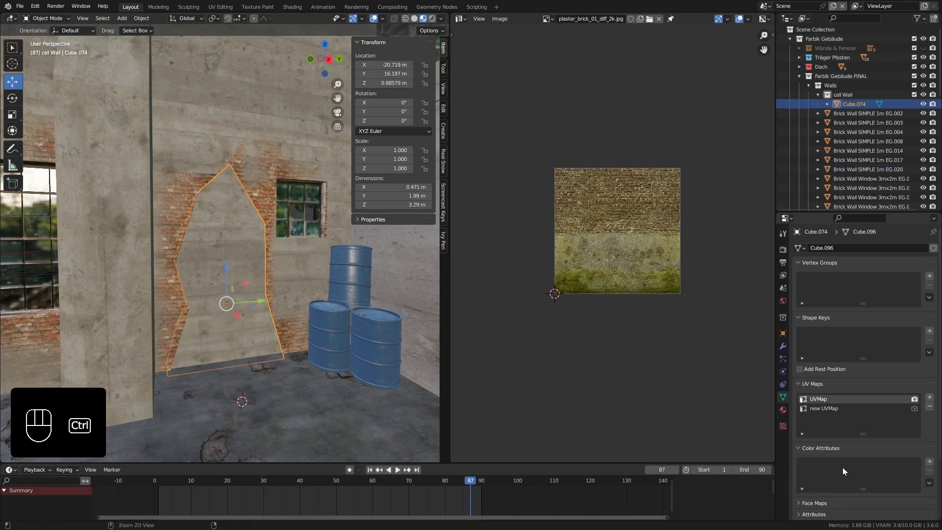
key("ctrl+v")
Add a Mauerwerk-Schatten color attribute to the wall piece with Vertex domain and Color data type.
left_click(930, 462)
left_click(879, 476)
key("ctrl+v")
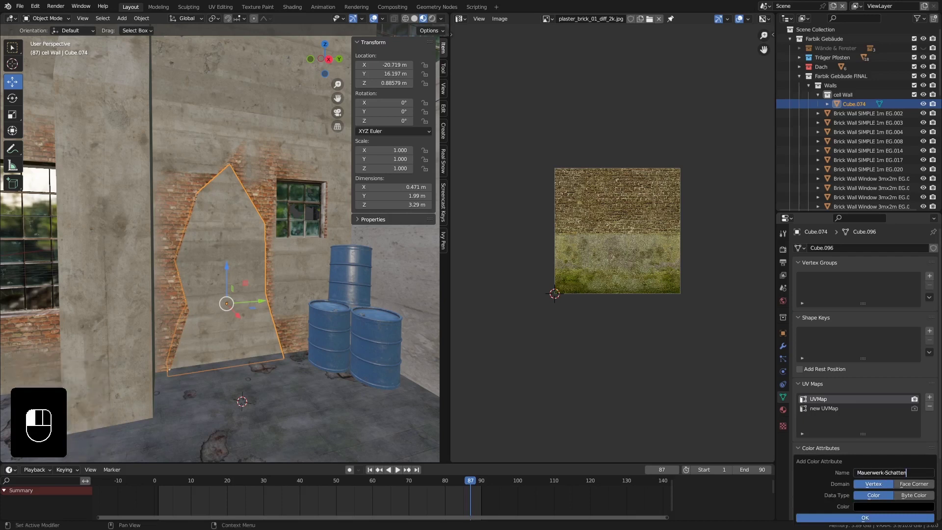
left_click(875, 517)
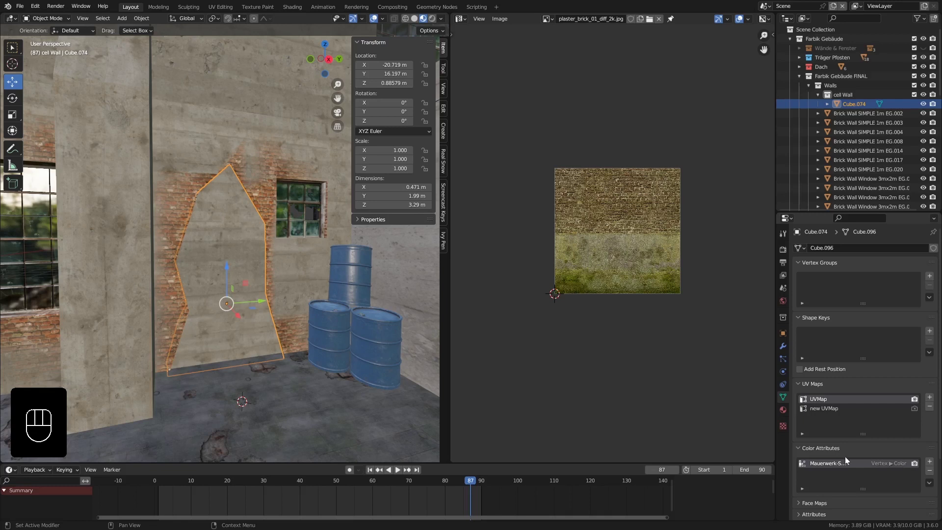
Copy the Inner-Wall color attribute's name from the surrounding brick wall and add an attribute of that name to the wall piece.
left_click(261, 132)
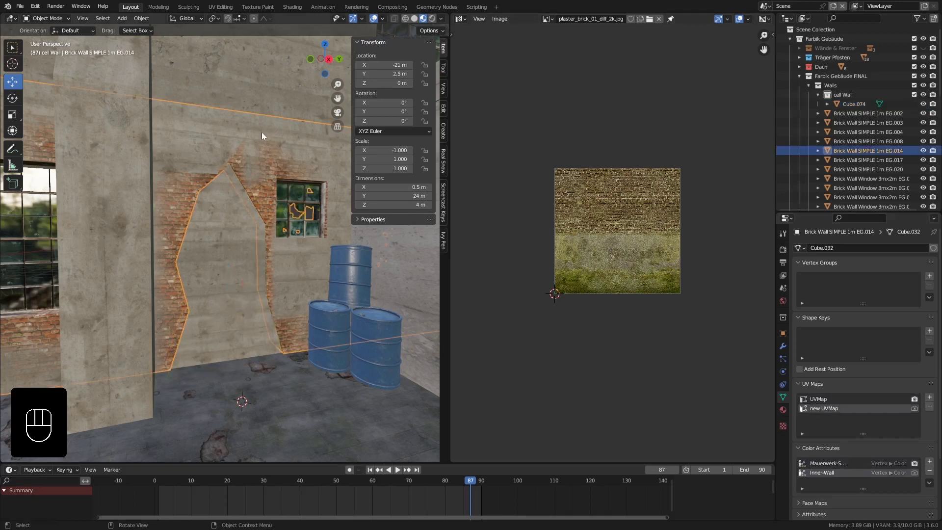
left_click(833, 472, "ctrl")
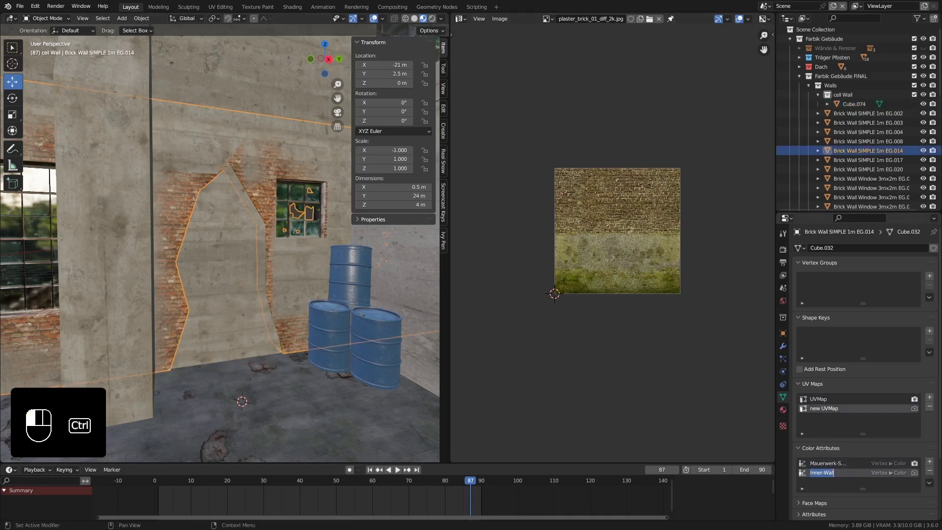
key("Return")
left_click(190, 229)
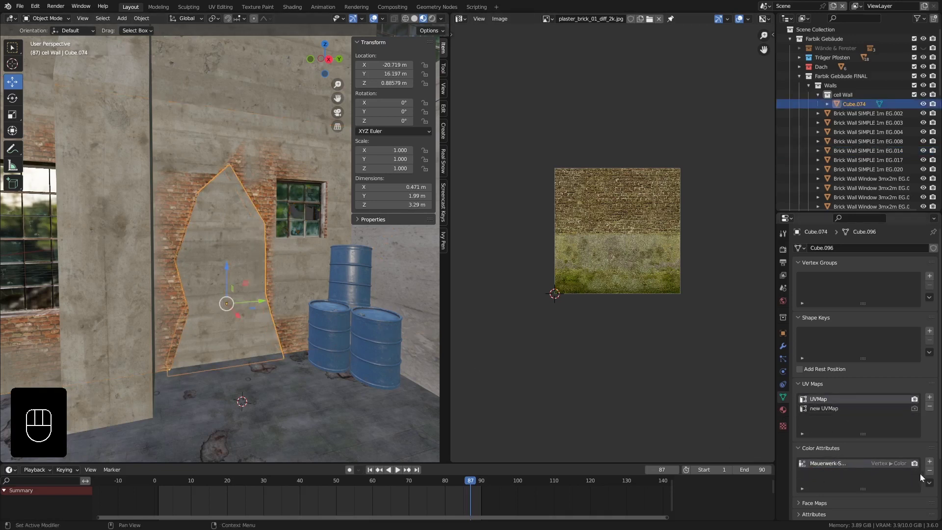
left_click(932, 463)
left_click(882, 474)
key("ctrl+v")
left_click(885, 517)
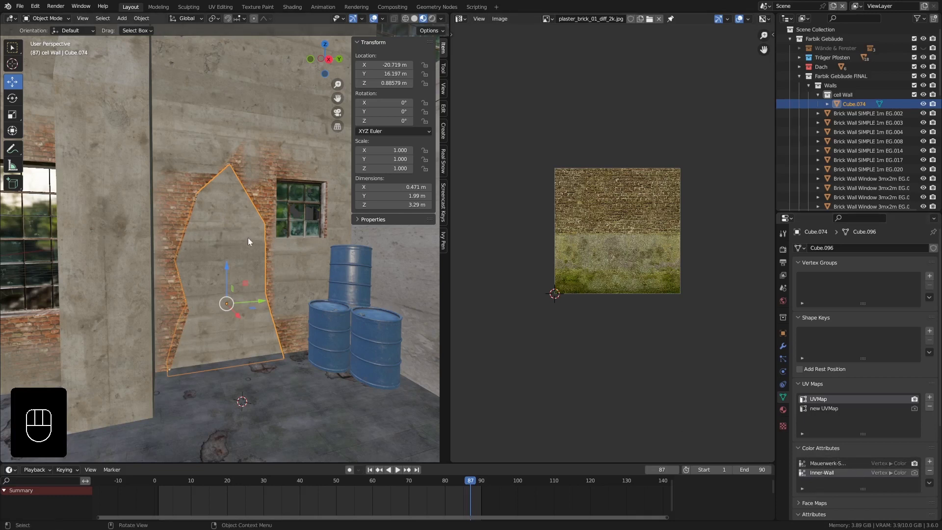
Move the selected UVs of the wall piece's inner face down to the lower edge of the texture image.
middle_click_drag(253, 242, 234, 251)
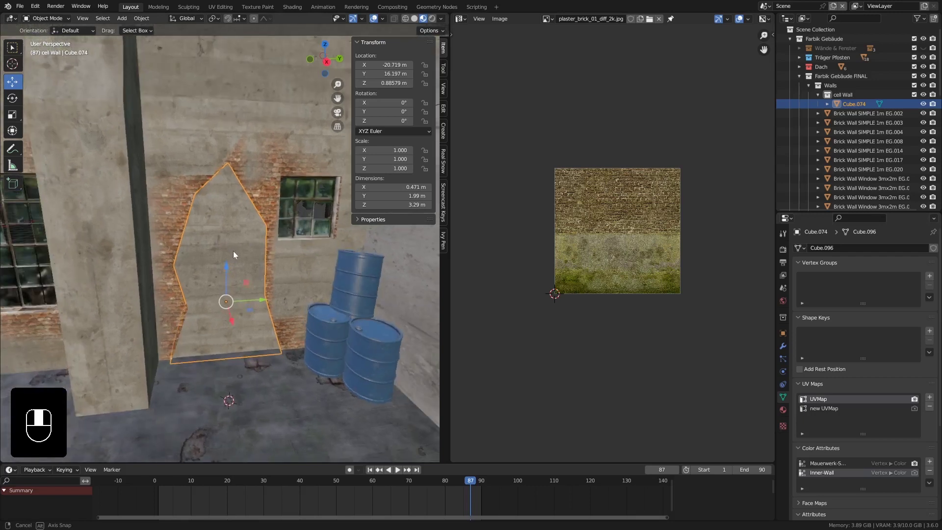
key("Tab")
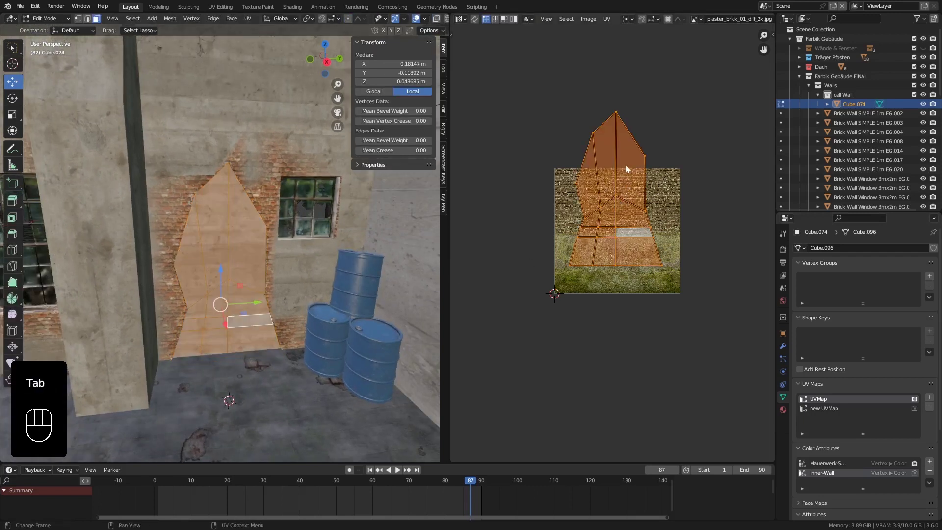
key("g")
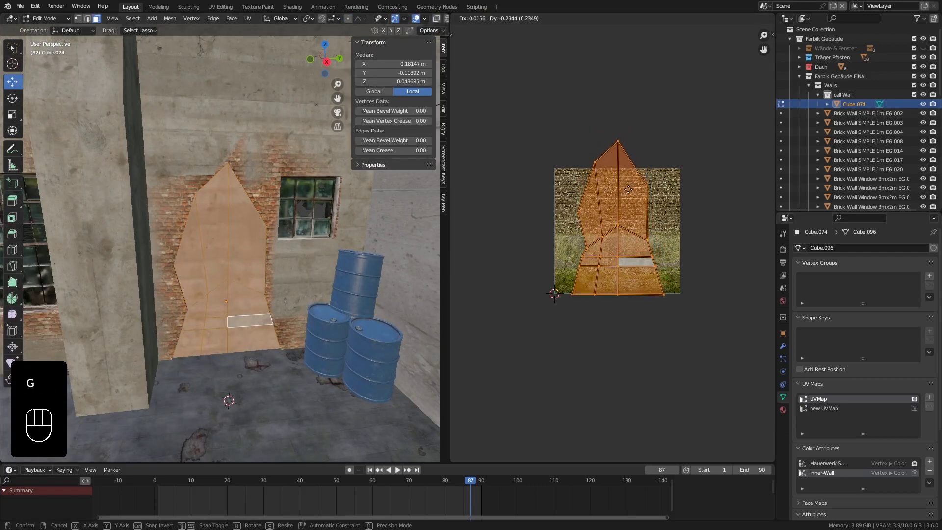
left_click(627, 190)
key("Tab")
mouse_move(182, 238)
middle_mouse_down()
mouse_move(193, 251)
mouse_move(158, 251)
mouse_move(169, 229)
middle_mouse_up()
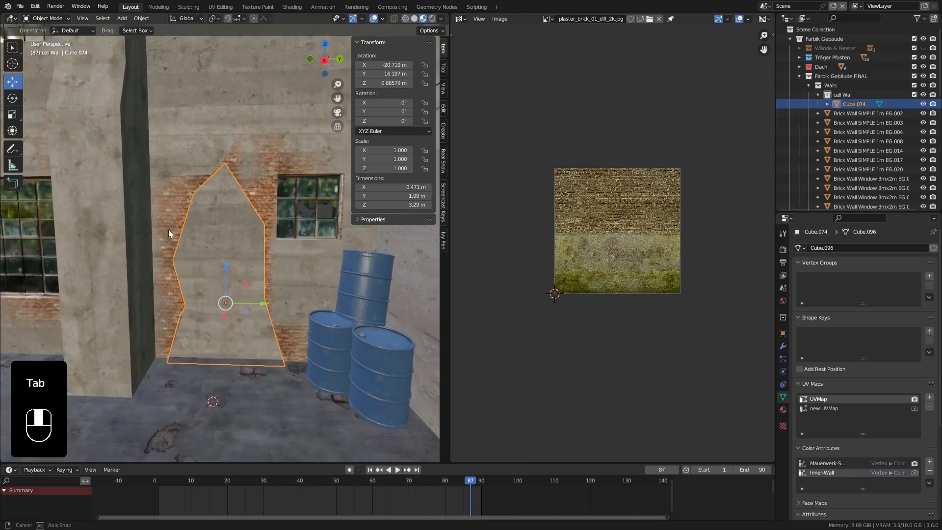
Vertex-paint the wall piece's outer edges white in Inner-Wall to blend its bricks with the surrounding wall, and return to Object Mode.
left_click(47, 15)
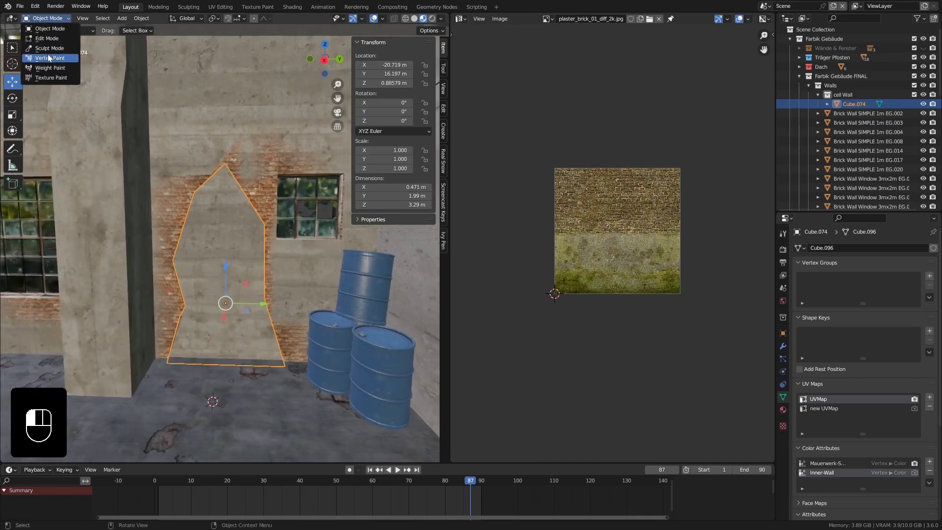
left_click(30, 57)
middle_click_drag(211, 159, 222, 168)
mouse_move(232, 189)
left_mouse_down()
mouse_move(228, 171)
mouse_move(229, 181)
left_mouse_up()
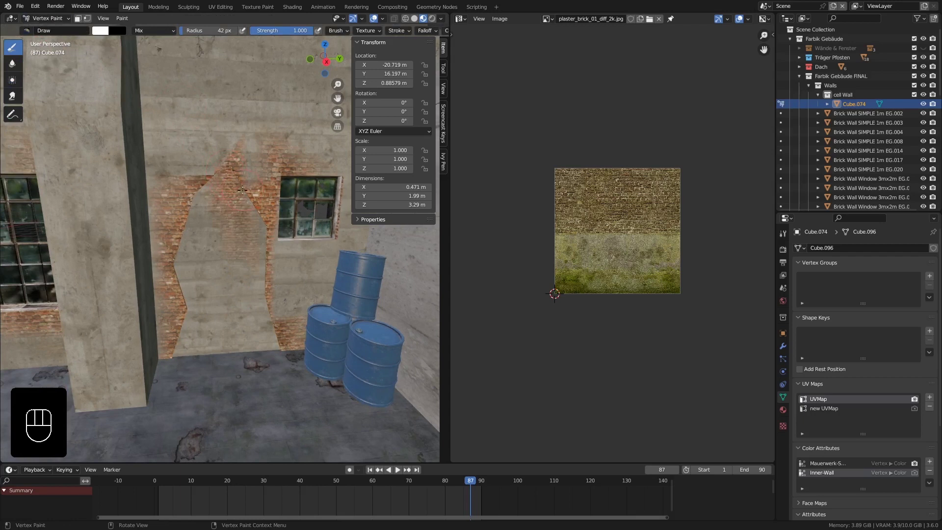
left_click_drag(221, 205, 193, 227)
mouse_move(192, 280)
left_mouse_down()
mouse_move(179, 274)
mouse_move(190, 314)
mouse_move(178, 351)
left_mouse_up()
left_click_drag(271, 287, 269, 265)
left_click_drag(252, 205, 243, 192)
mouse_move(265, 294)
left_mouse_down()
mouse_move(272, 336)
mouse_move(261, 330)
left_mouse_up()
mouse_move(262, 330)
middle_mouse_down()
mouse_move(262, 356)
mouse_move(269, 316)
middle_mouse_up()
key("Tab")
mouse_move(260, 270)
middle_mouse_down()
mouse_move(235, 278)
mouse_move(268, 290)
mouse_move(251, 234)
mouse_move(39, 377)
middle_mouse_up()
key("Tab")
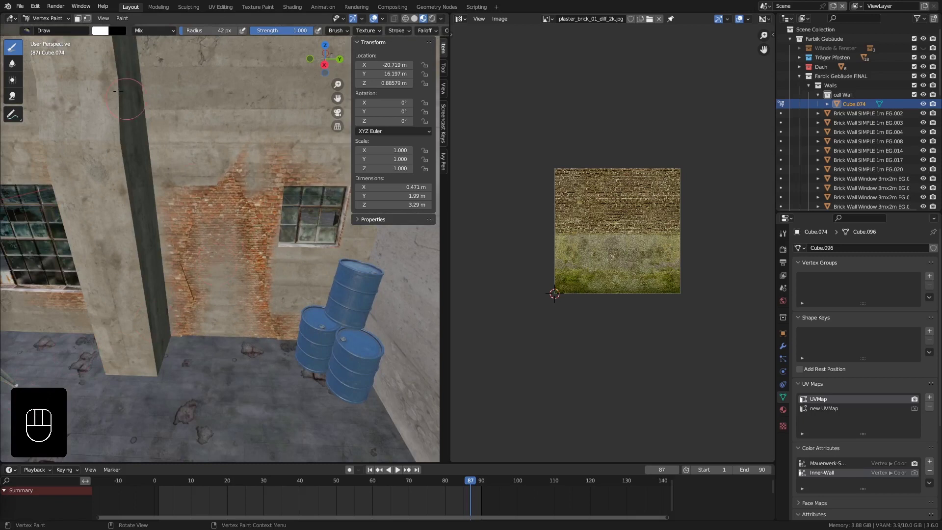
left_click(43, 19)
left_click(43, 28)
Move the wall piece about 1.8154 m along X out of the wall opening to expose its side faces.
mouse_move(207, 223)
middle_mouse_down()
mouse_move(239, 244)
mouse_move(367, 214)
mouse_move(327, 203)
mouse_move(236, 204)
mouse_move(210, 219)
mouse_move(254, 299)
mouse_move(257, 286)
middle_mouse_up()
left_click_drag(251, 307, 326, 384)
middle_click_drag(326, 384, 308, 296)
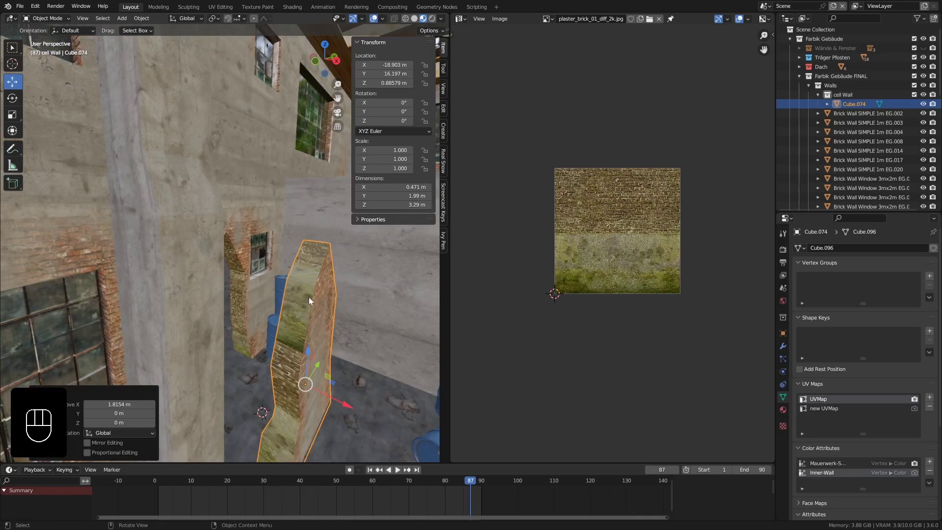
Select the loop of side faces around the wall piece's rim and assign the Mauerwerk Moos material to them.
key("Tab")
left_click(308, 309, "alt")
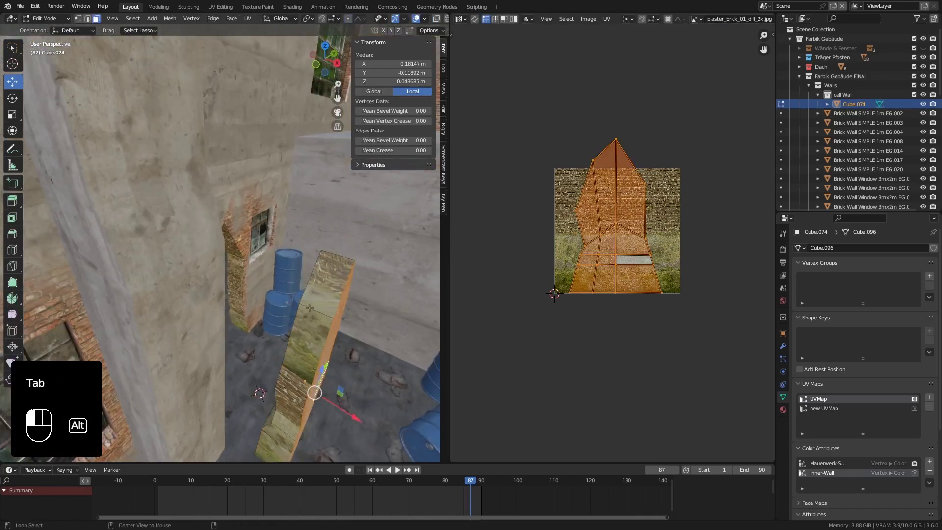
middle_click_drag(311, 309, 290, 277)
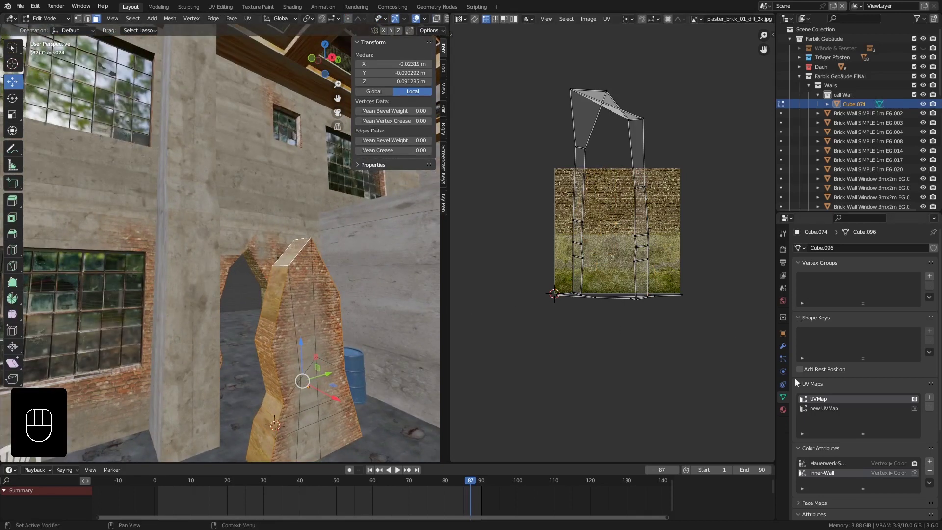
left_click(784, 410)
left_click(826, 249)
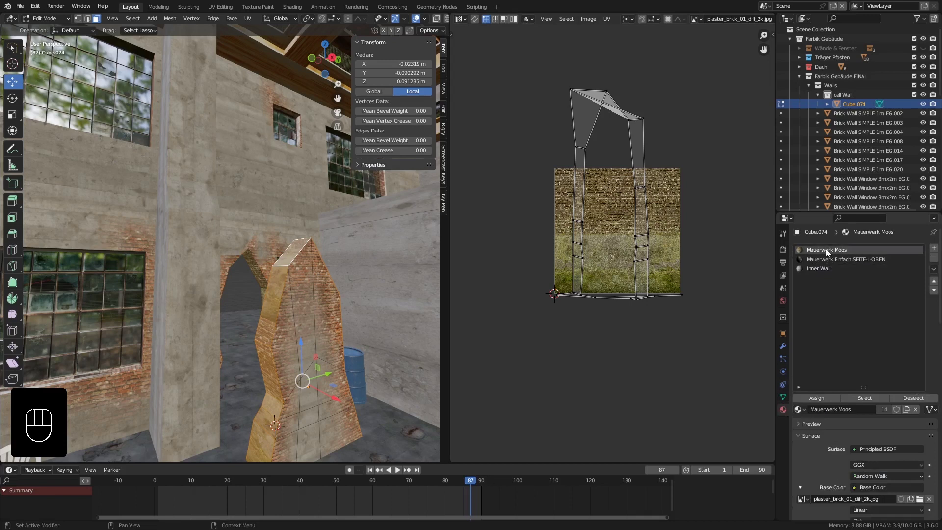
left_click(827, 397)
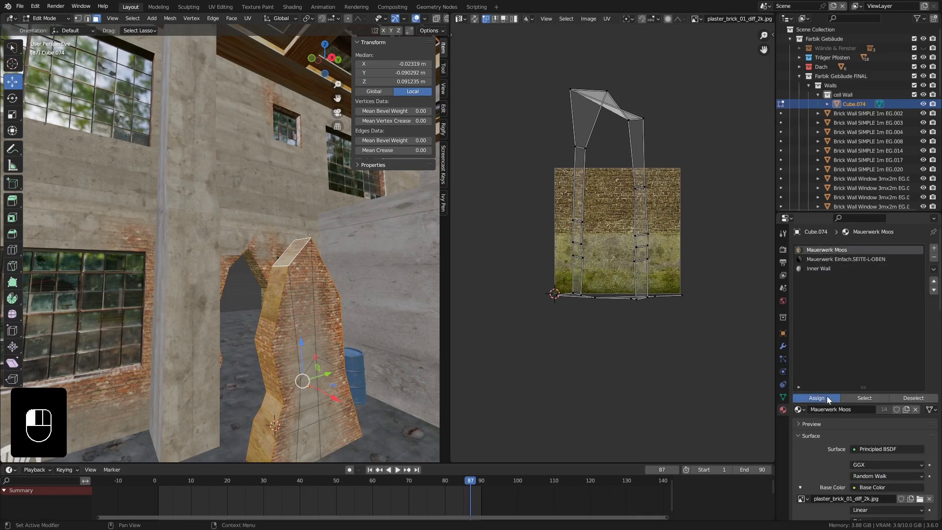
Try to unwrap the selected rim faces with the Angle Based method.
middle_click_drag(365, 303, 348, 295)
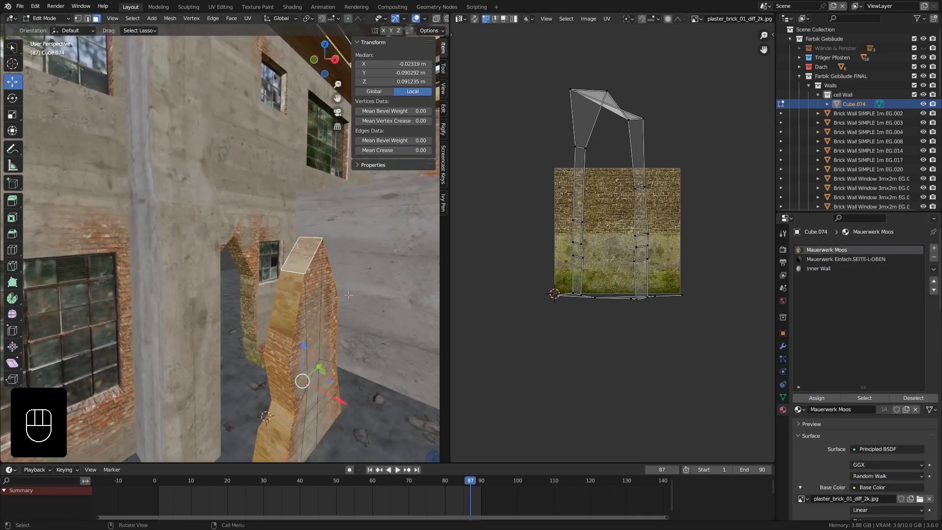
key("u")
left_click(320, 234)
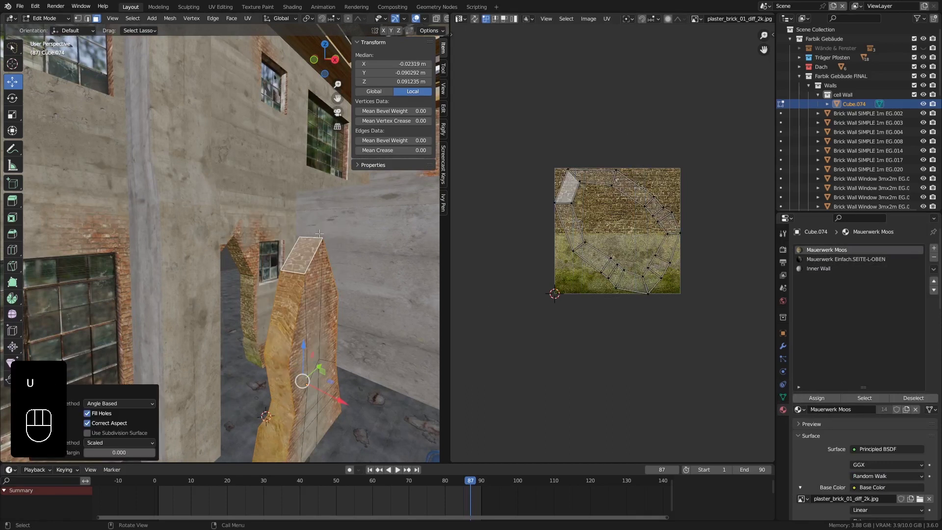
middle_click_drag(331, 282, 293, 204)
scroll(299, 238, "down", 4)
scroll(283, 334, "up", 1)
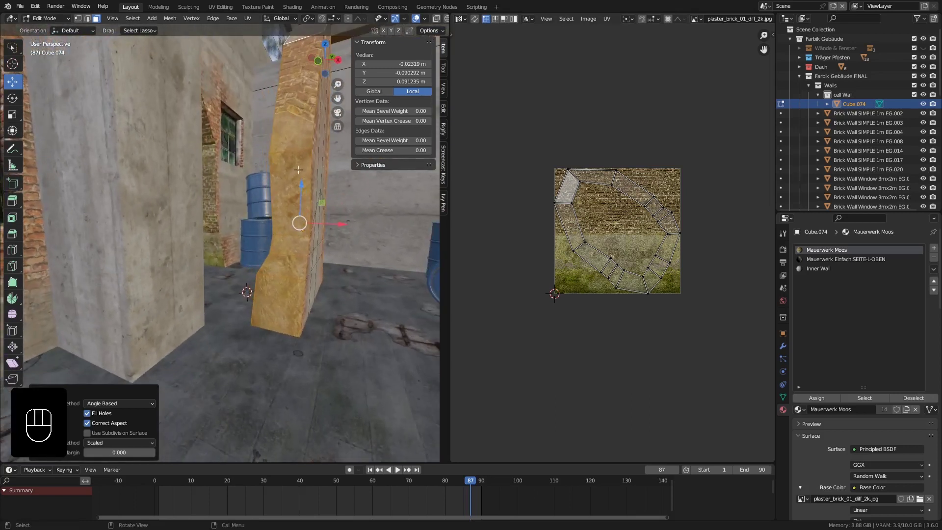
Apply a cube projection with size 3.293 to the rim faces and select all their UVs.
key("u")
left_click(279, 213)
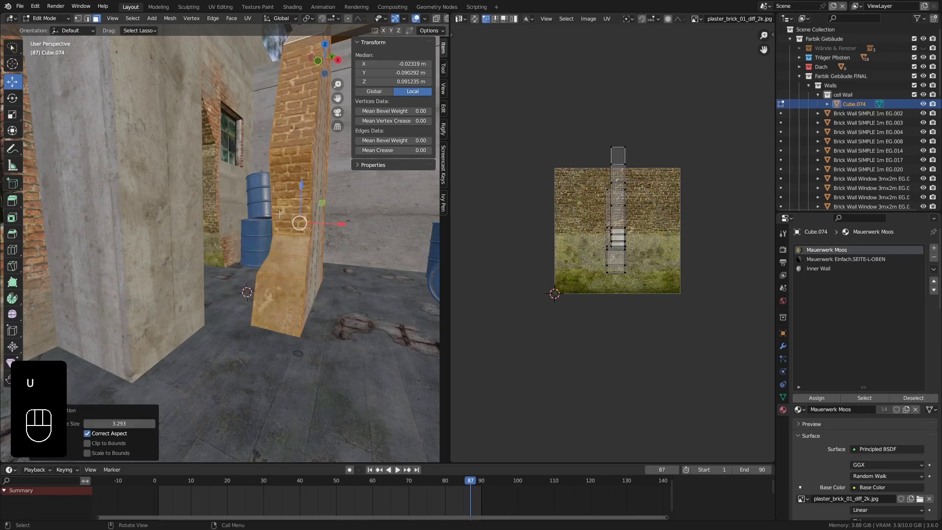
middle_click_drag(310, 186, 279, 202)
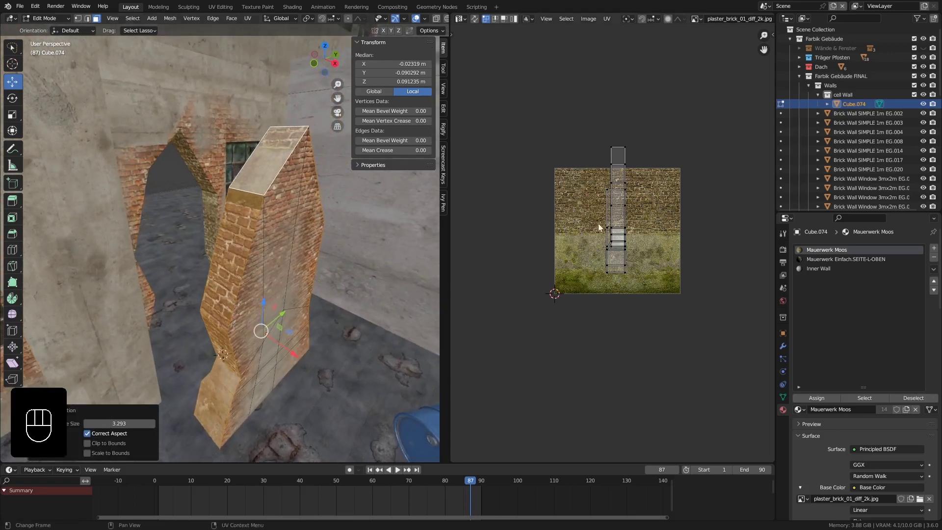
key("a")
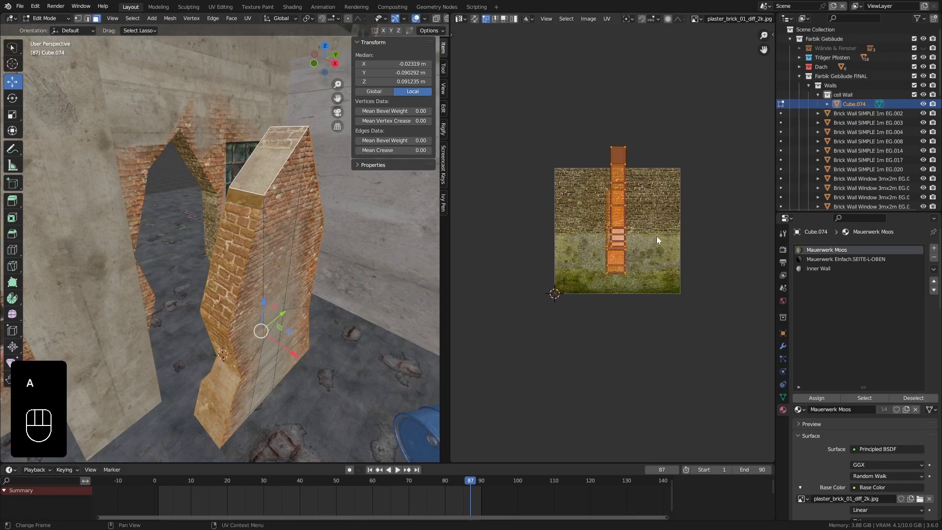
Move the UVs of the rim's sloped top face up onto the brick part of the texture.
left_click(277, 150)
left_click(250, 201, "shift")
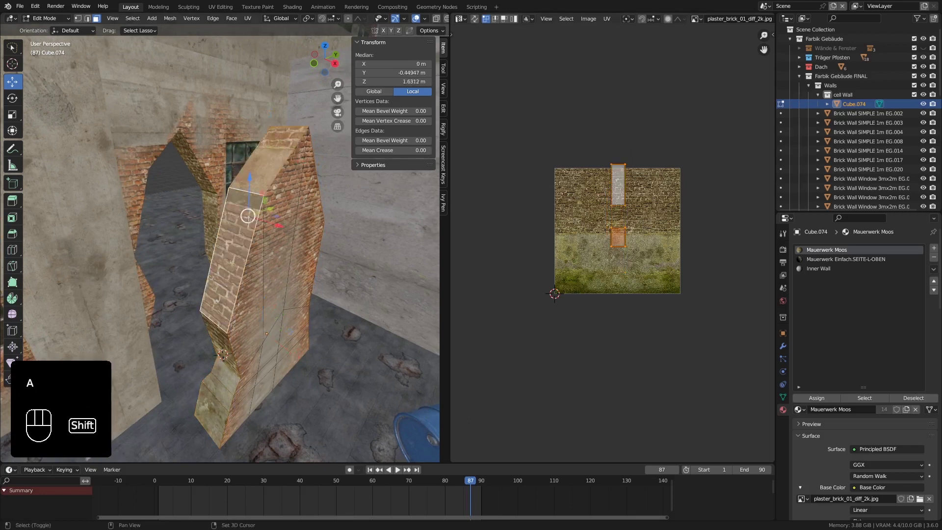
left_click(272, 167)
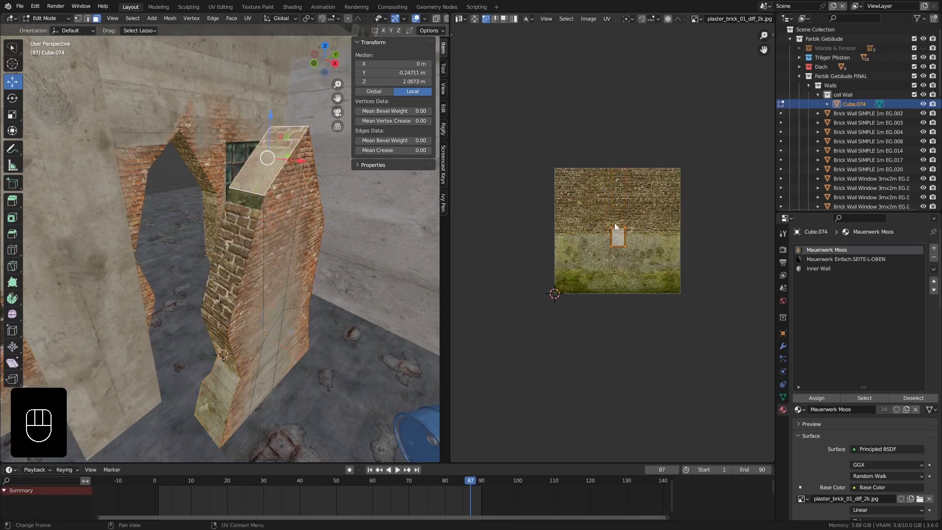
key("g")
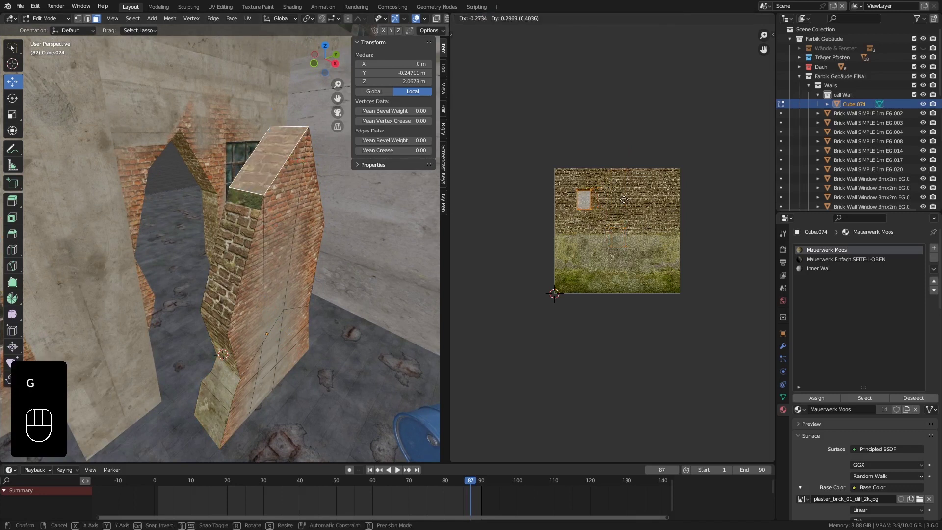
left_click(619, 201)
Move the UVs of the long rim face just below the sloped top face onto the brick part of the texture.
left_click(248, 203)
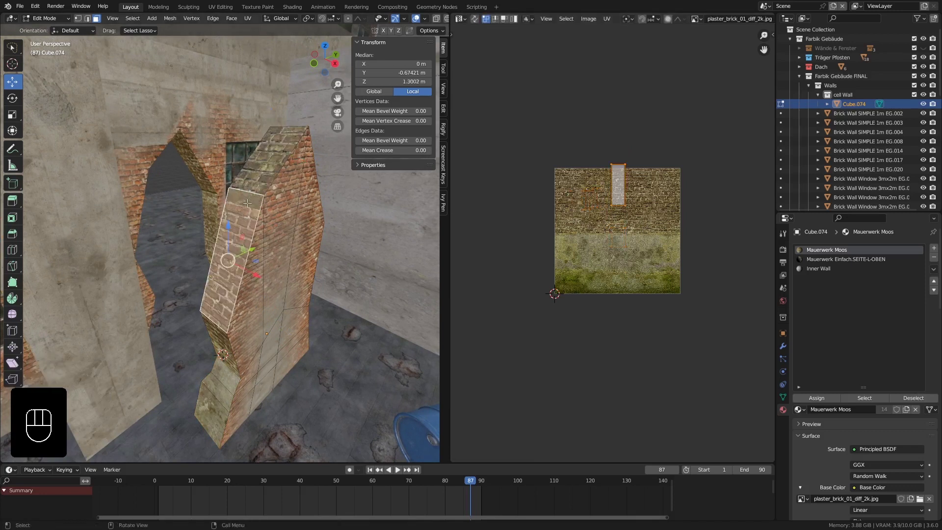
key("g")
left_click(606, 209)
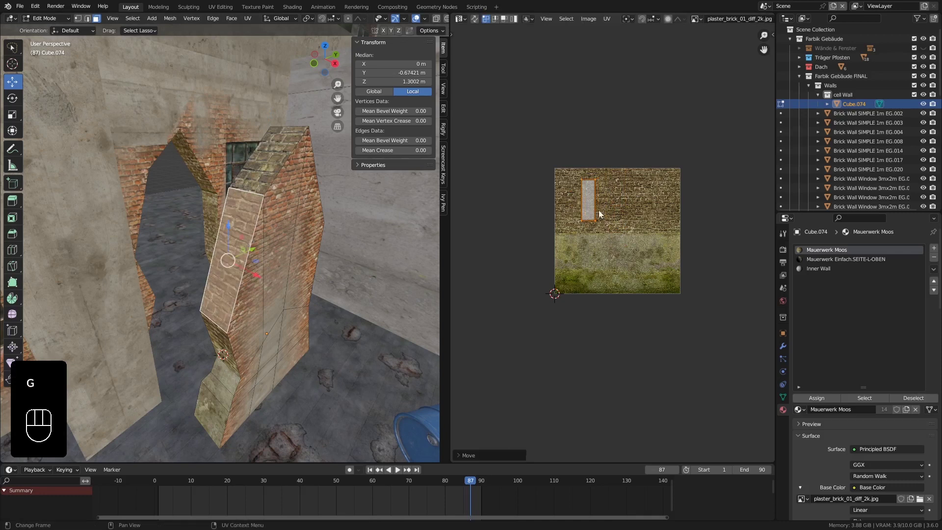
Select the lowest faces on the same side of the rim and move their UVs up onto the brick part of the texture.
middle_click_drag(265, 344, 235, 331)
left_click(228, 363)
middle_click_drag(246, 399, 264, 271, "shift")
left_click(243, 311)
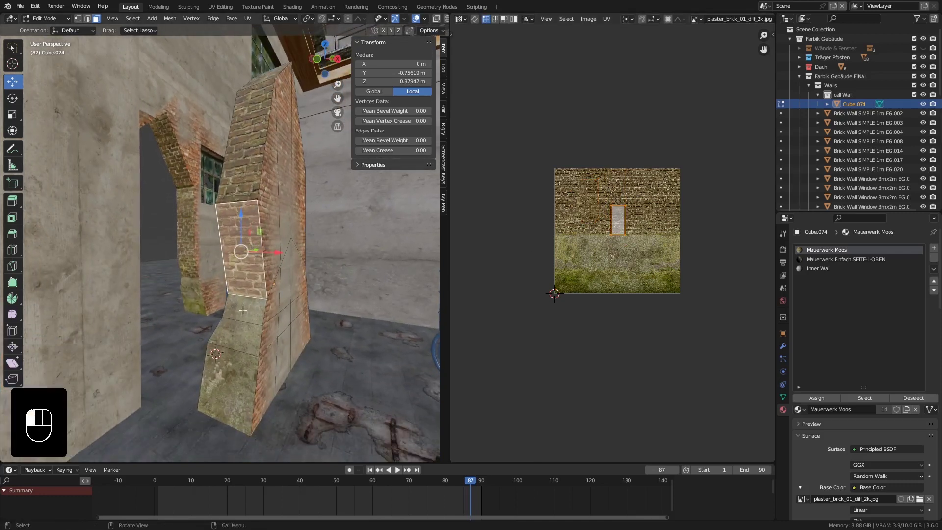
left_click(242, 339, "shift")
left_click(239, 366, "shift")
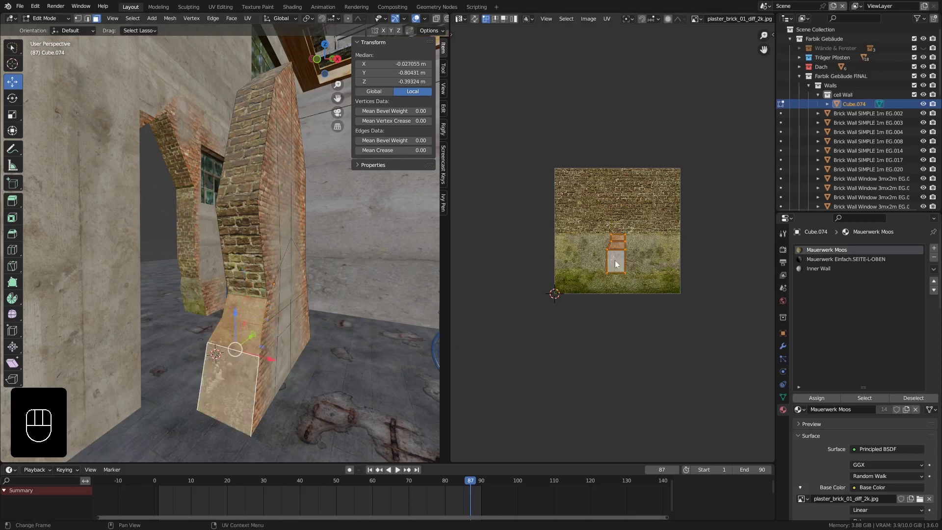
key("g")
left_click(616, 217)
Select the two bottom faces on the opposite side of the rim and move their UVs onto the brick part of the texture.
mouse_move(275, 344)
middle_mouse_down()
mouse_move(218, 349)
mouse_move(235, 336)
mouse_move(267, 349)
middle_mouse_up()
scroll(247, 351, "down", 3)
scroll(247, 350, "down", 3)
scroll(235, 336, "down", 3)
left_click(313, 387)
left_click(301, 354, "shift")
key("g")
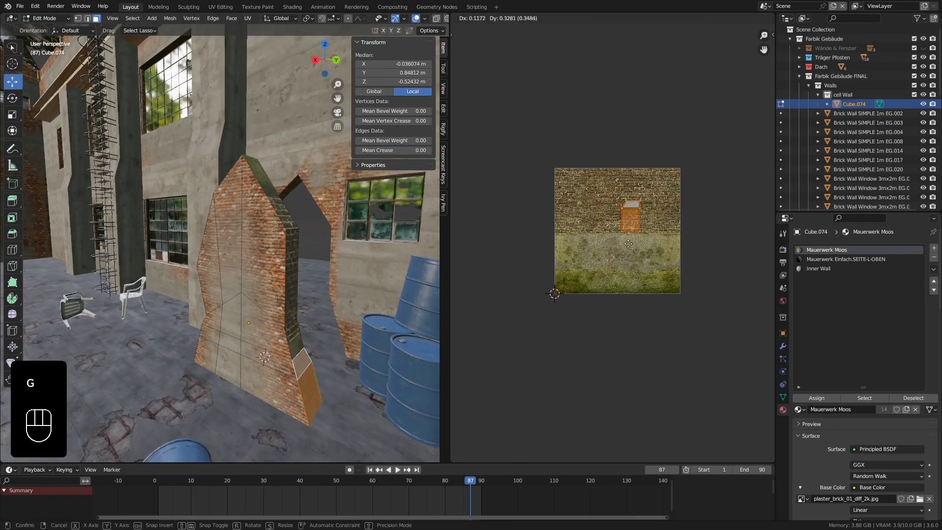
left_click(641, 237)
Select the three upper faces on this rim side and move their UVs together toward the texture's upper-left area.
left_click(293, 339)
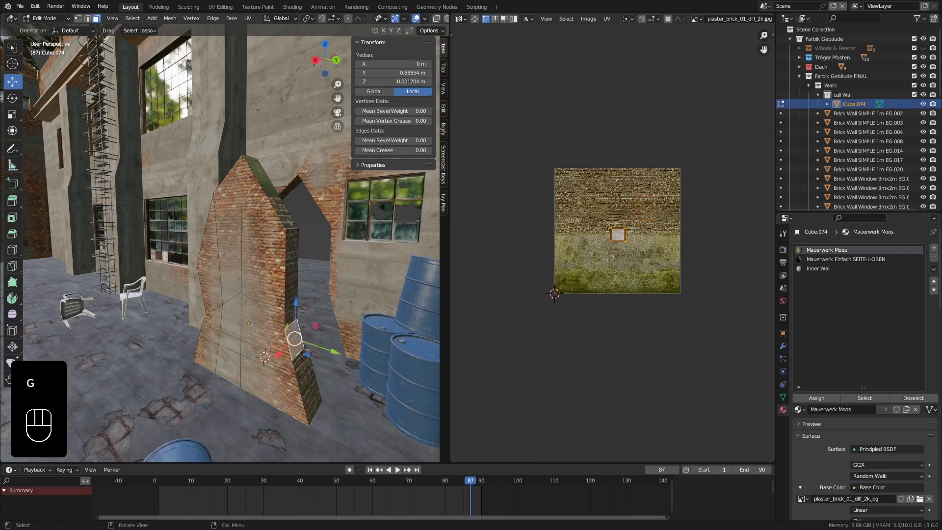
left_click(292, 315, "shift")
left_click(283, 212, "shift")
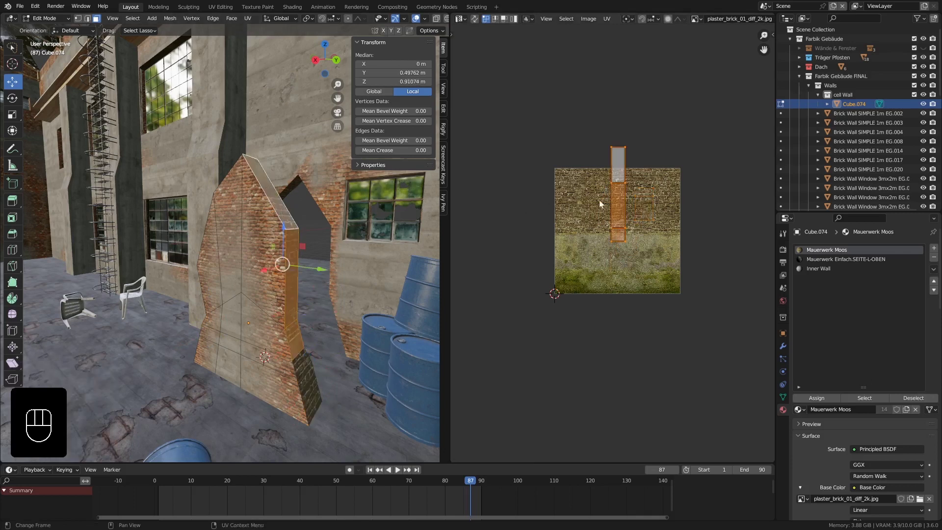
key("g")
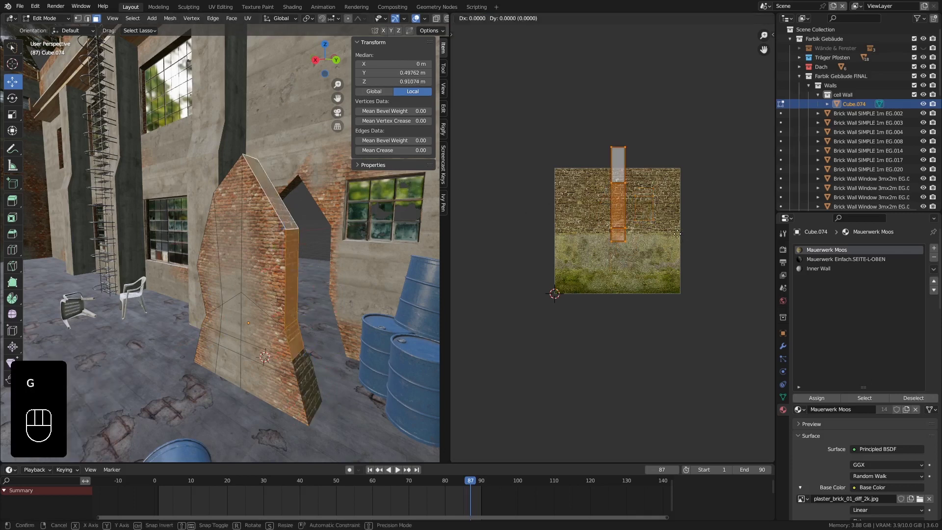
left_click(639, 263)
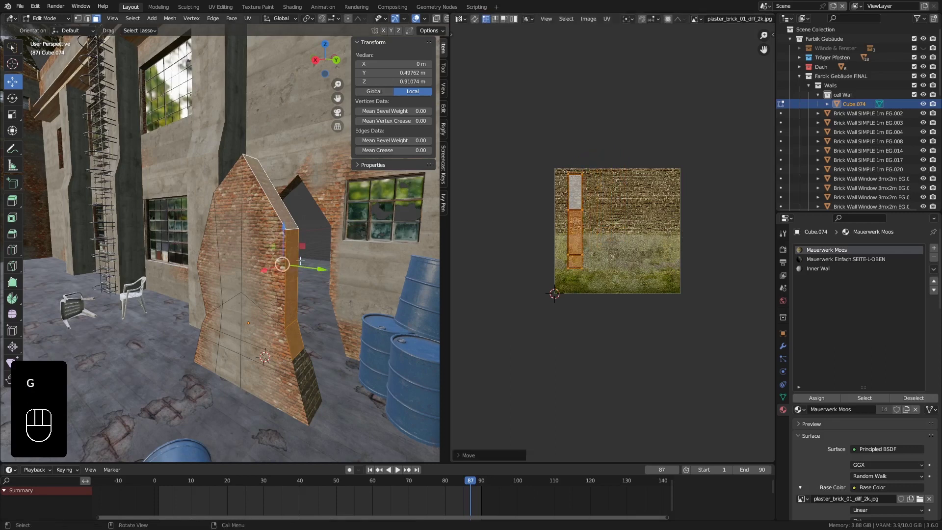
Move the UVs of the long vertical face and the short slanted face below it separately onto the brick part of the texture.
left_click(575, 238)
key("g")
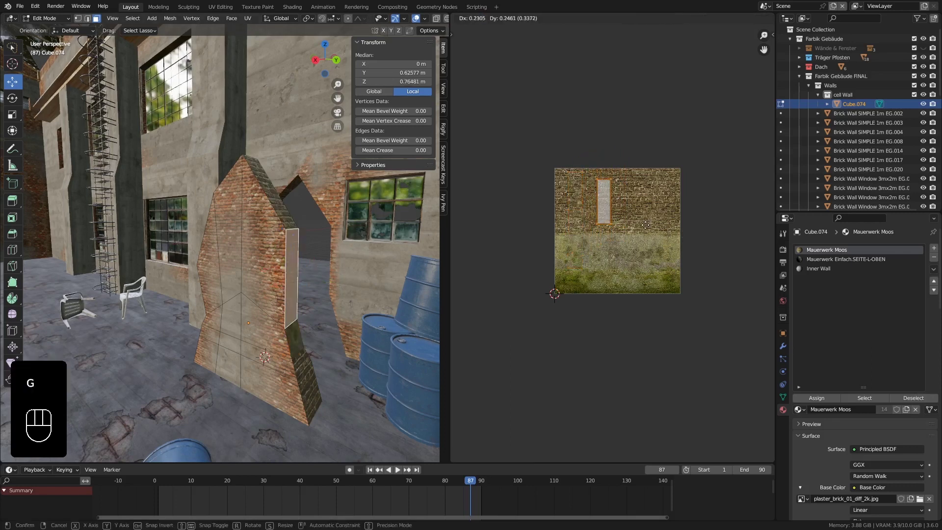
left_click(654, 221)
left_click(297, 340)
key("g")
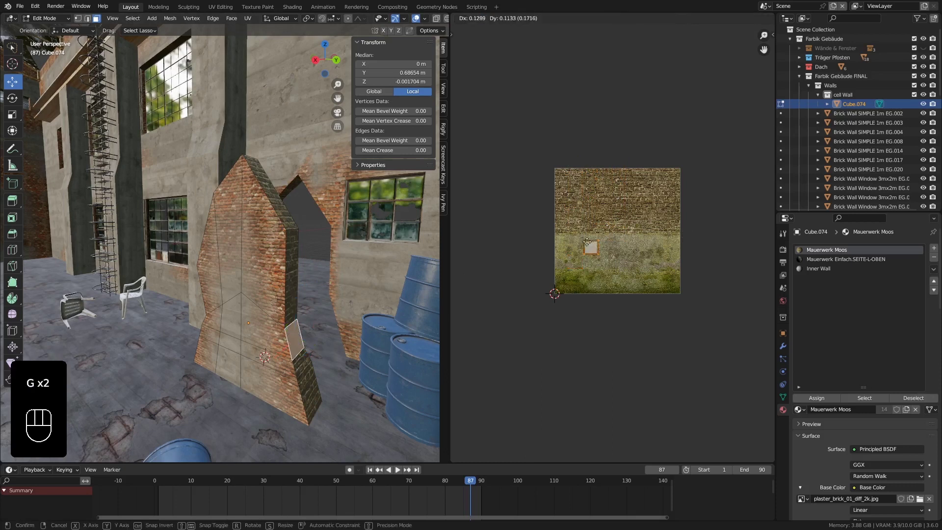
left_click(608, 207)
Select all the rim UVs and scale them up so the bricks appear smaller on the wall piece.
middle_click_drag(372, 375, 306, 324)
scroll(305, 324, "down", 3)
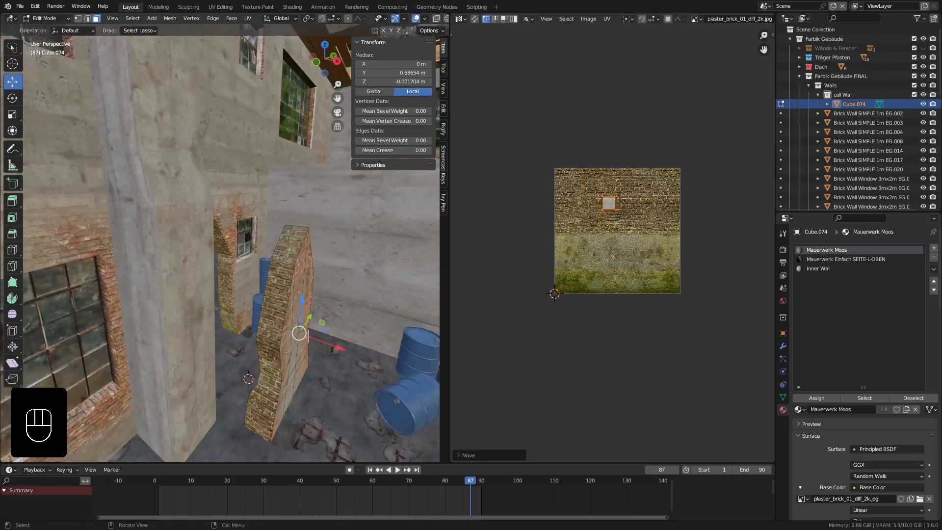
key("a")
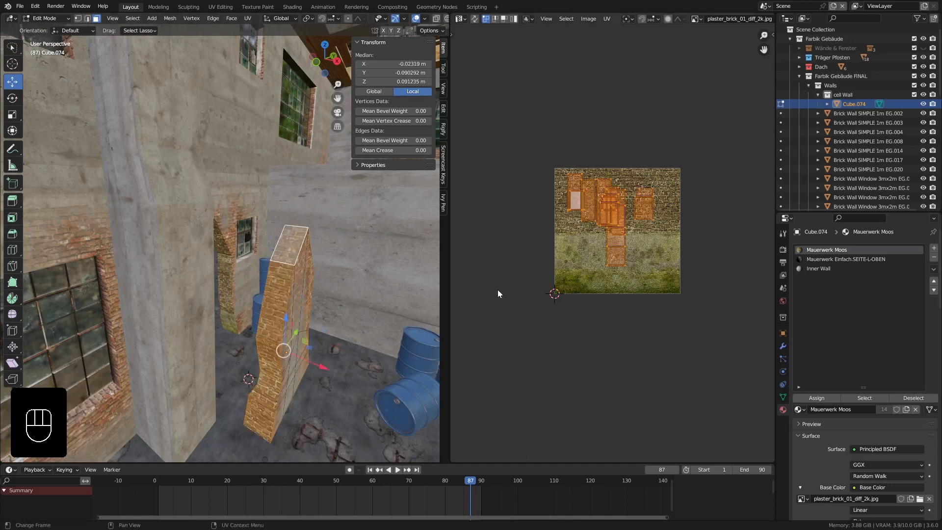
key("s")
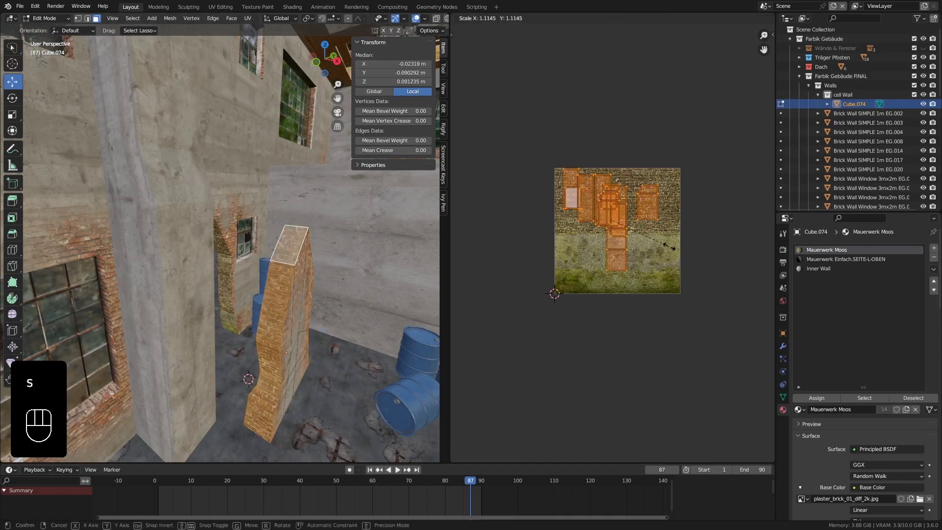
left_click(695, 257)
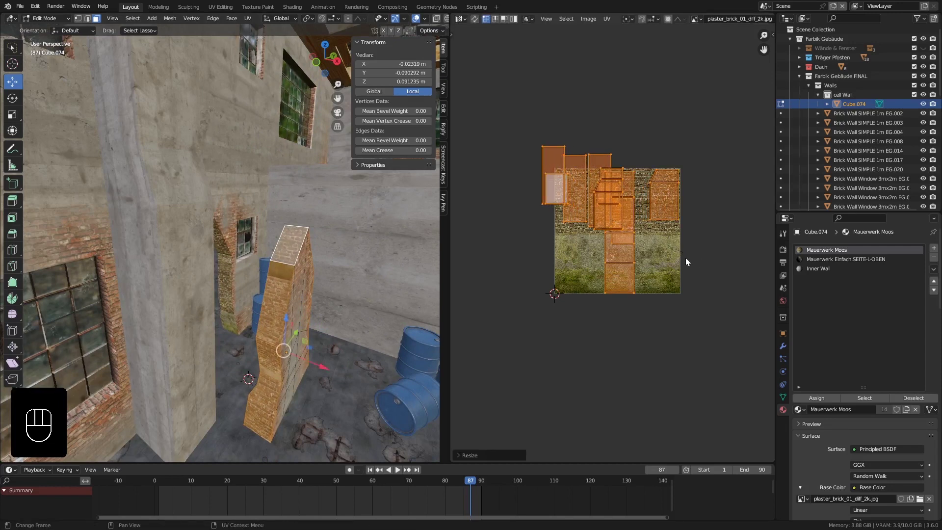
key("s")
left_click(639, 231)
Reposition the enlarged UVs of the long upper rim face within the brick part of the texture.
scroll(373, 240, "up", 2)
left_click(257, 263)
middle_click_drag(262, 293, 253, 284)
left_click(254, 285)
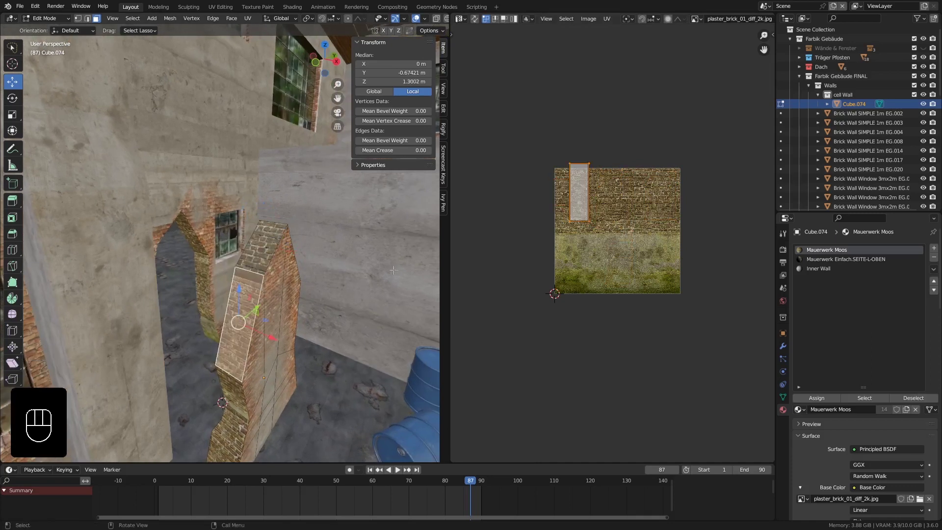
key("g")
left_click(619, 212)
Move the UVs of the opposite sloped top face into the brick part of the texture and adjust their scale.
middle_click_drag(334, 333, 206, 320)
left_click(297, 256)
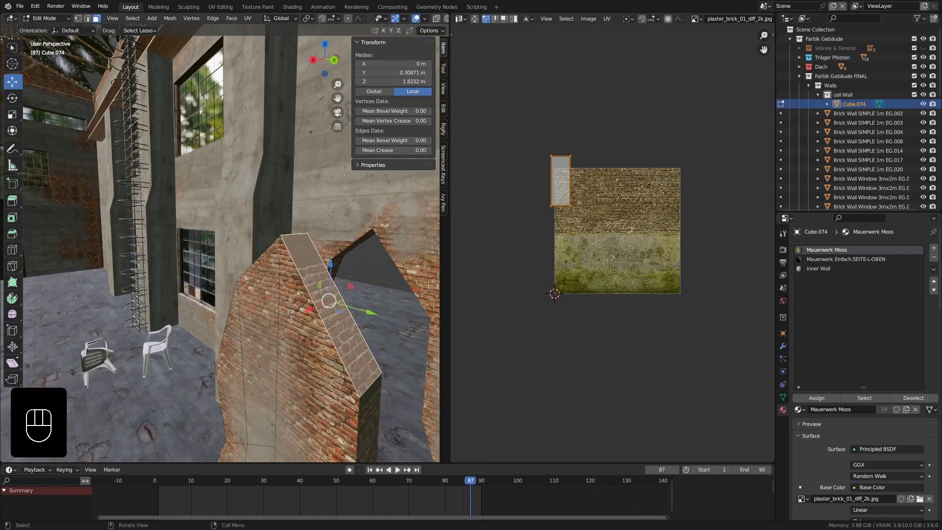
key("g")
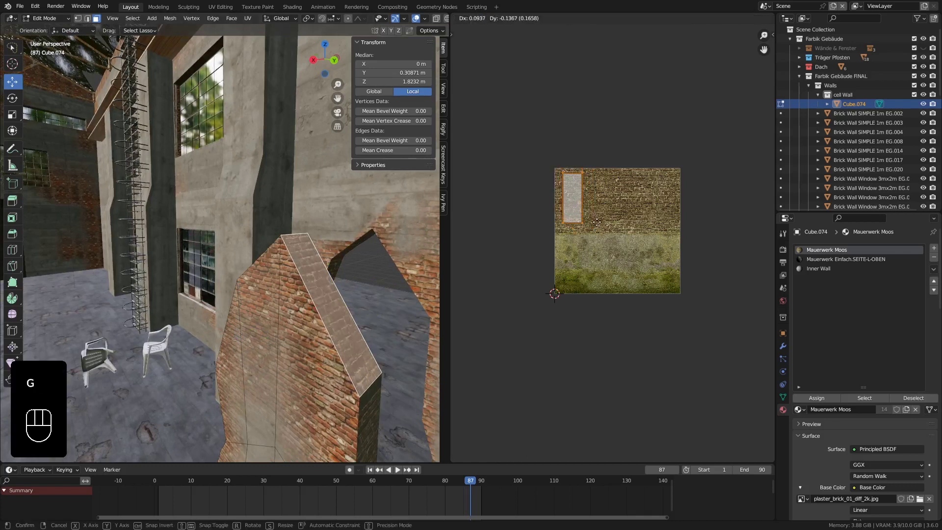
left_click(597, 222)
key("s")
left_click(618, 231)
Move the UVs of the long vertical rim face so they lie entirely within the brick part of the texture.
middle_click_drag(403, 388, 313, 221)
scroll(374, 395, "down", 2)
left_click(319, 333)
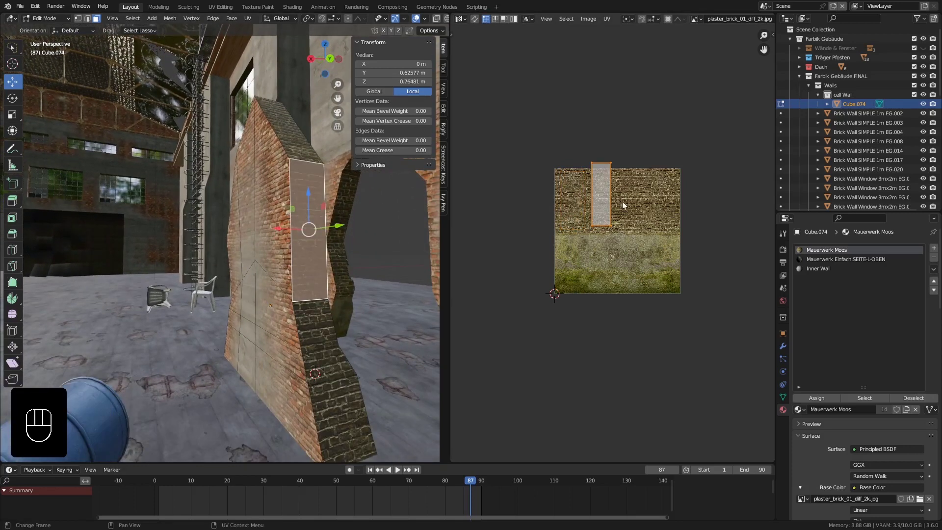
key("g")
left_click(606, 208)
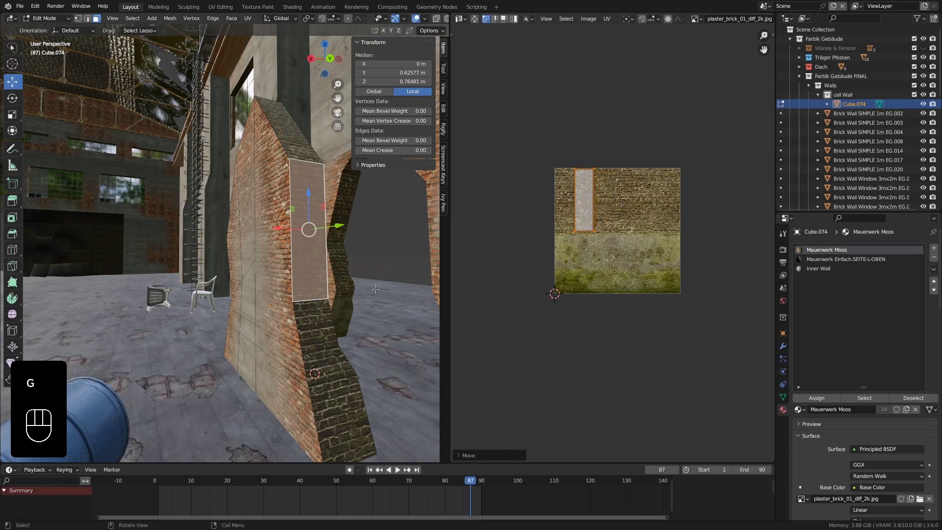
Reposition the UVs of the middle rim face above the slanted base within the brick texture, and return to Object Mode.
key("Tab")
middle_click_drag(301, 339, 383, 352)
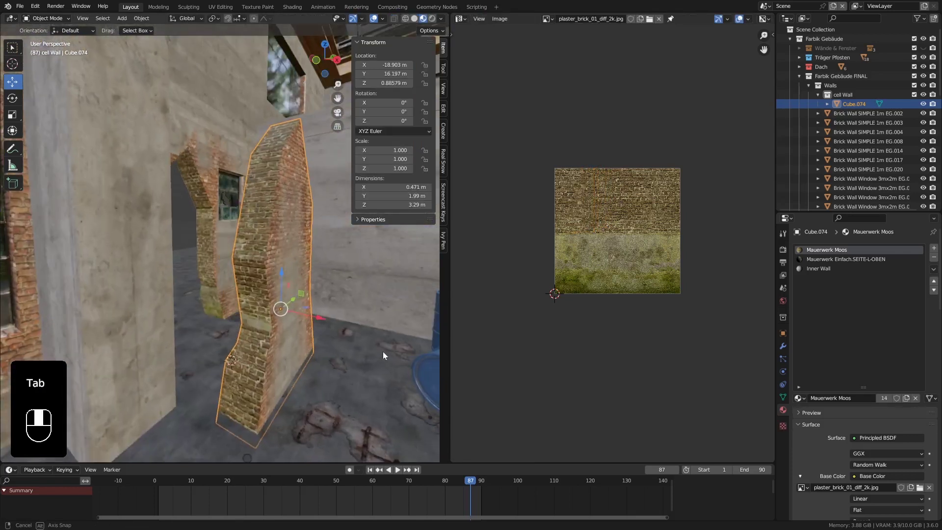
key("Tab")
left_click(267, 333)
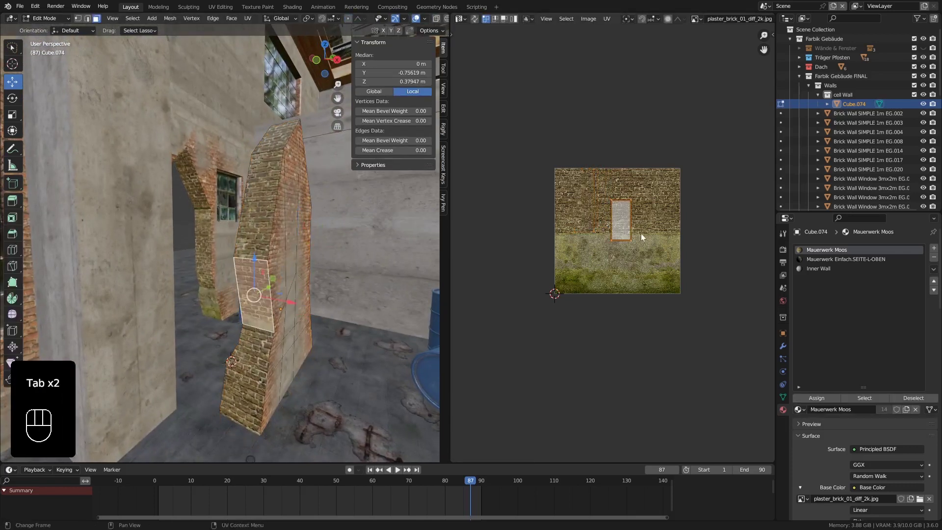
key("g")
left_click(619, 237)
key("Tab")
middle_click_drag(343, 314, 217, 343)
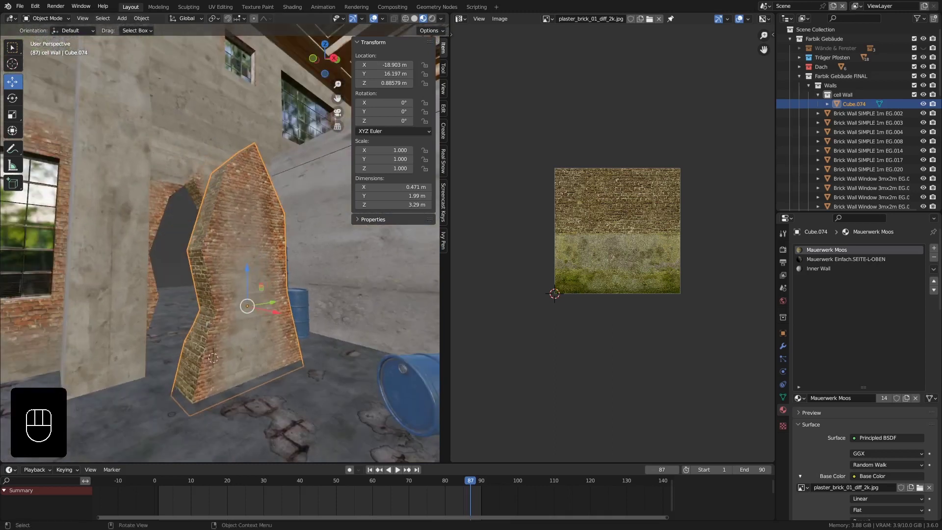
middle_click_drag(262, 292, 236, 276)
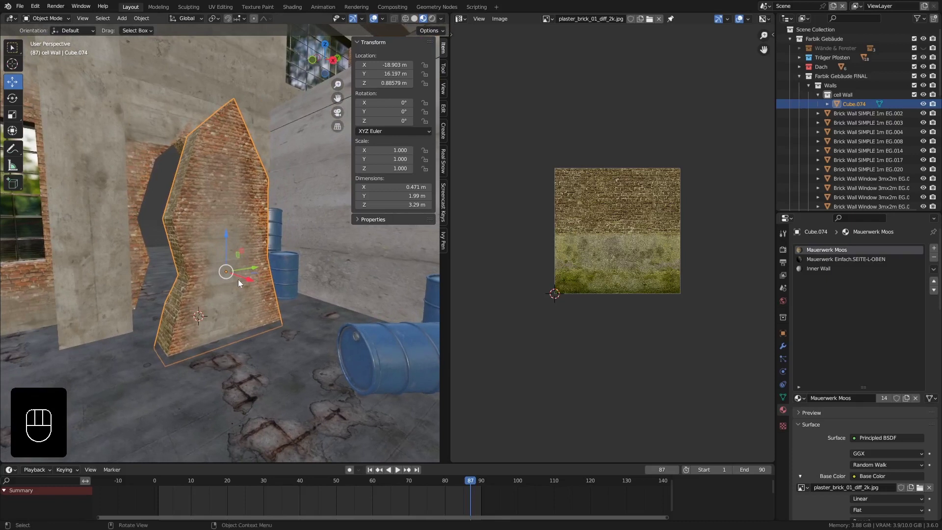
Widen the 3D viewport and switch it to solid shading with the whole wall piece in view.
left_click_drag(451, 38, 627, 44)
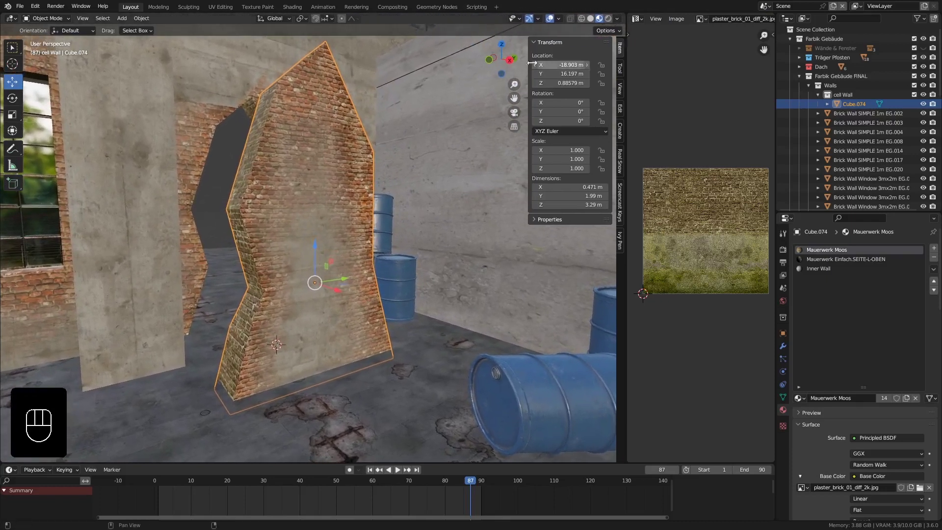
left_click(591, 19)
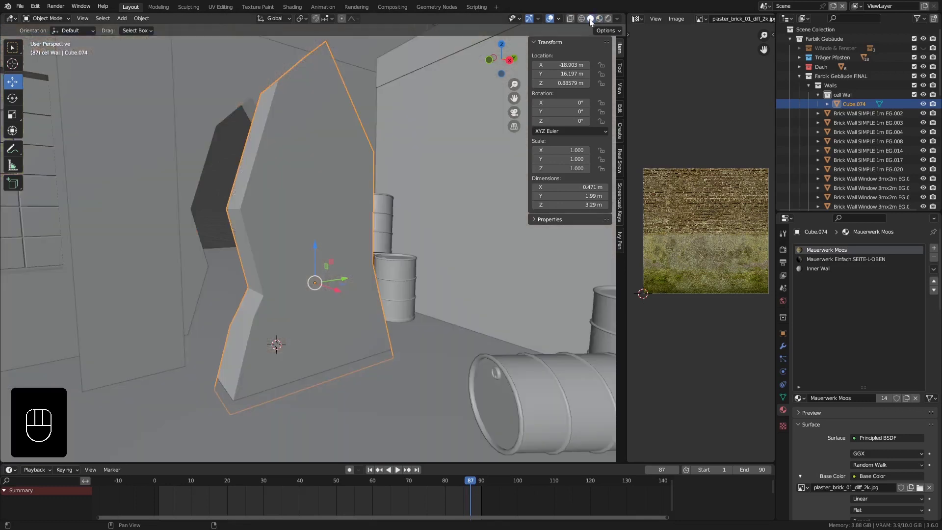
mouse_move(335, 154)
middle_mouse_down("ctrl")
mouse_move(350, 168)
mouse_move(326, 145)
mouse_move(340, 190)
mouse_move(286, 166)
mouse_move(254, 168)
mouse_move(279, 157)
mouse_move(361, 176)
mouse_move(448, 174)
mouse_move(415, 185)
mouse_move(427, 194)
middle_mouse_up("ctrl")
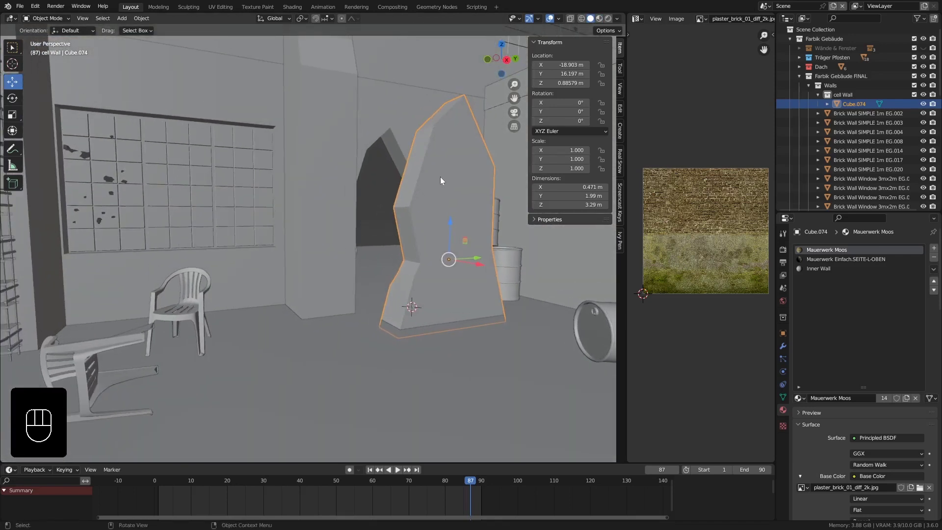
middle_click_drag(437, 149, 426, 149, "shift")
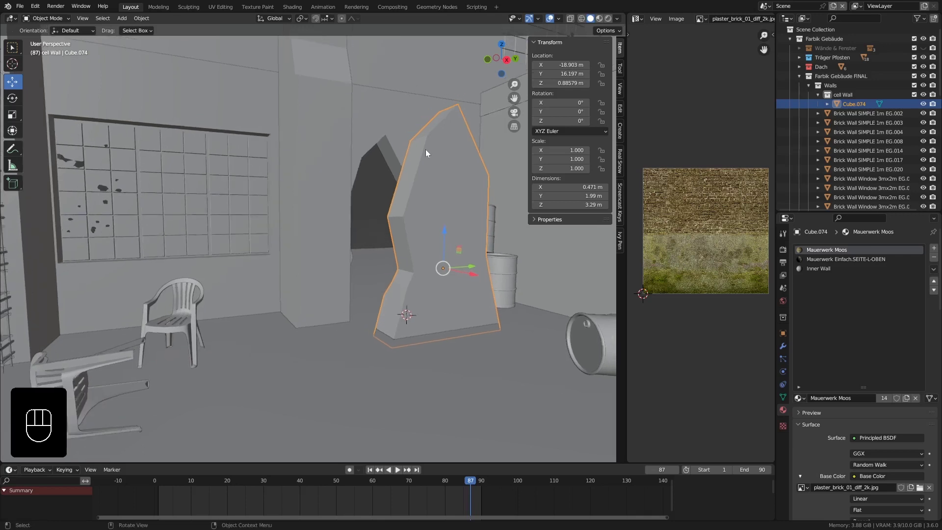
Start a Cell Fracture on the wall piece and compare the point source options, finishing on Own Verts.
left_click(143, 18)
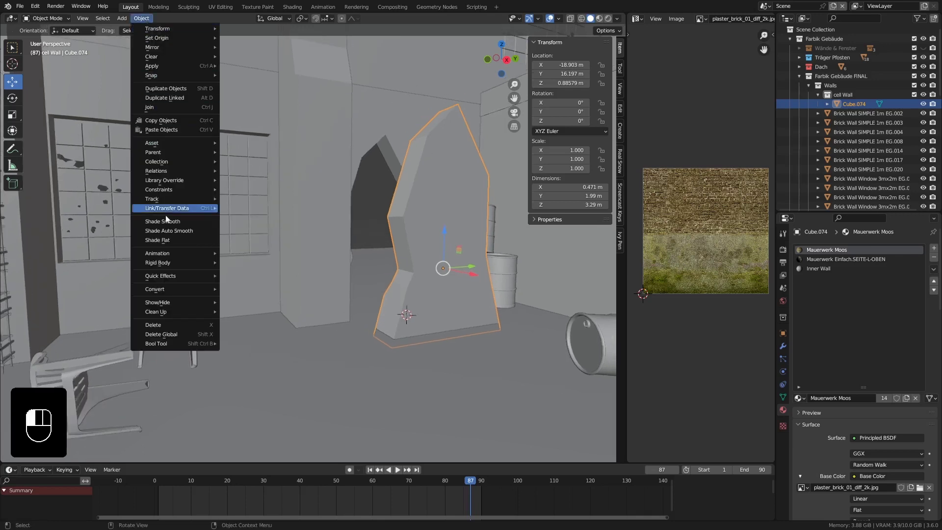
mouse_move(165, 276)
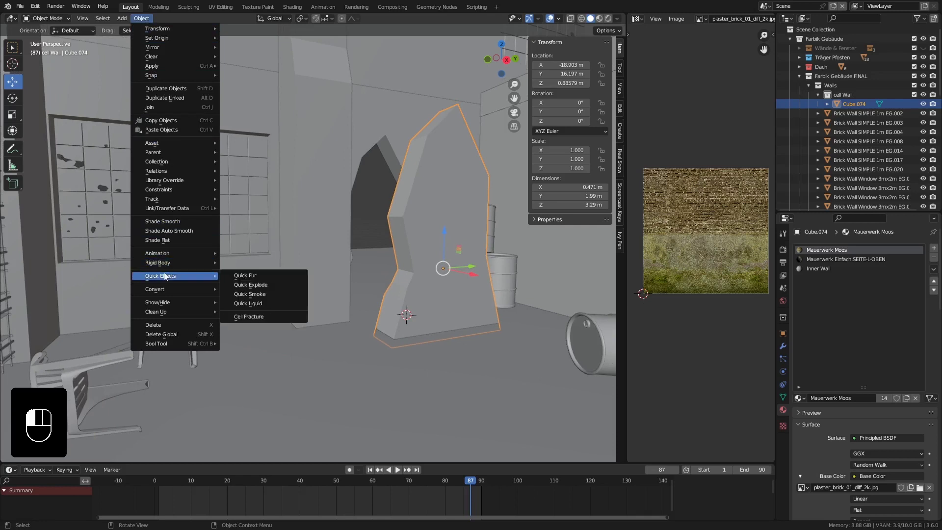
left_click(274, 317)
left_click_drag(286, 282, 180, 169)
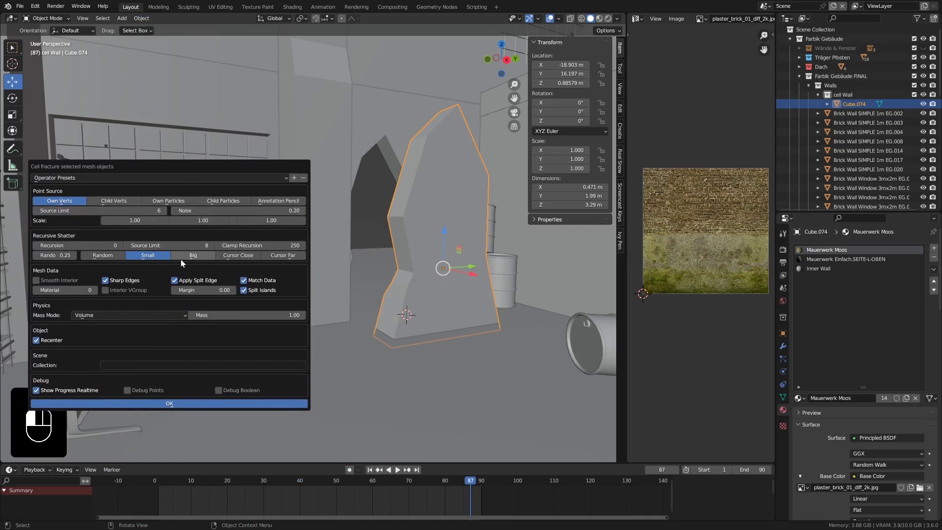
left_click_drag(167, 169, 176, 189)
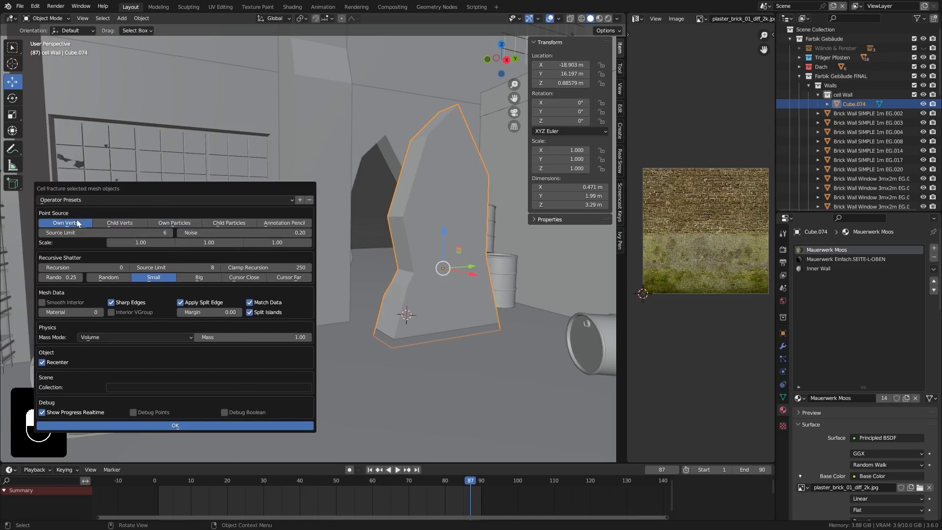
left_click(157, 223)
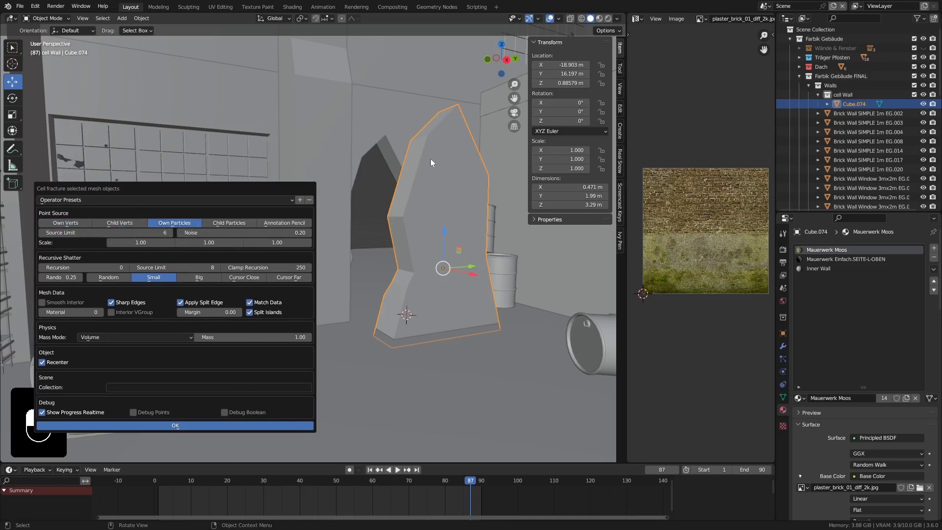
left_click(57, 223)
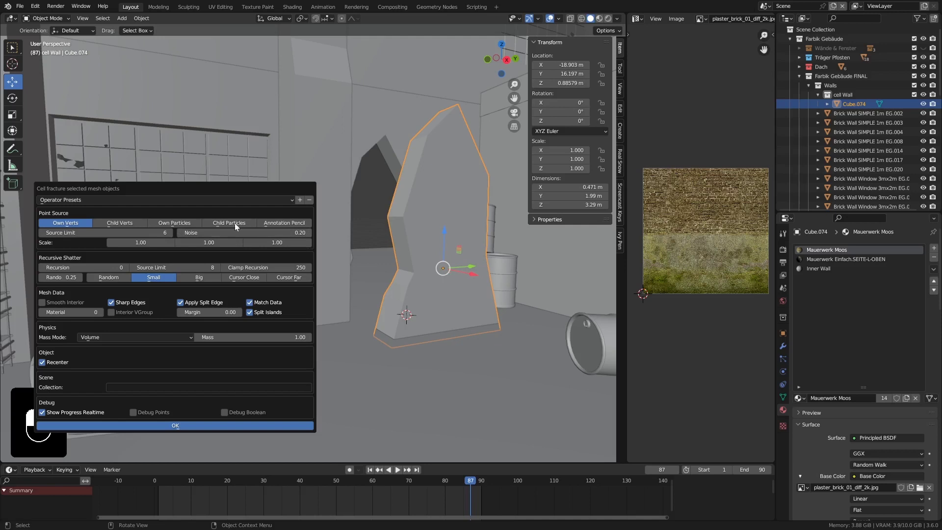
left_click(175, 222)
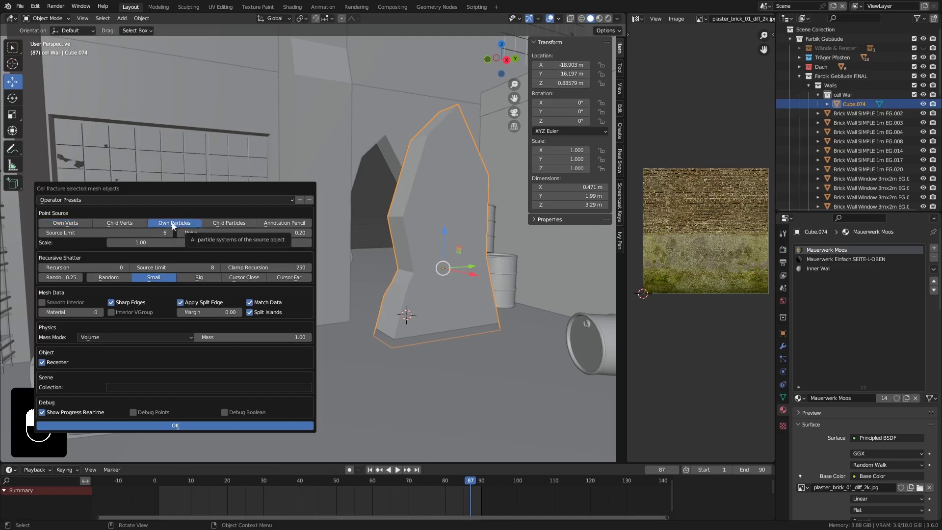
left_click(122, 223)
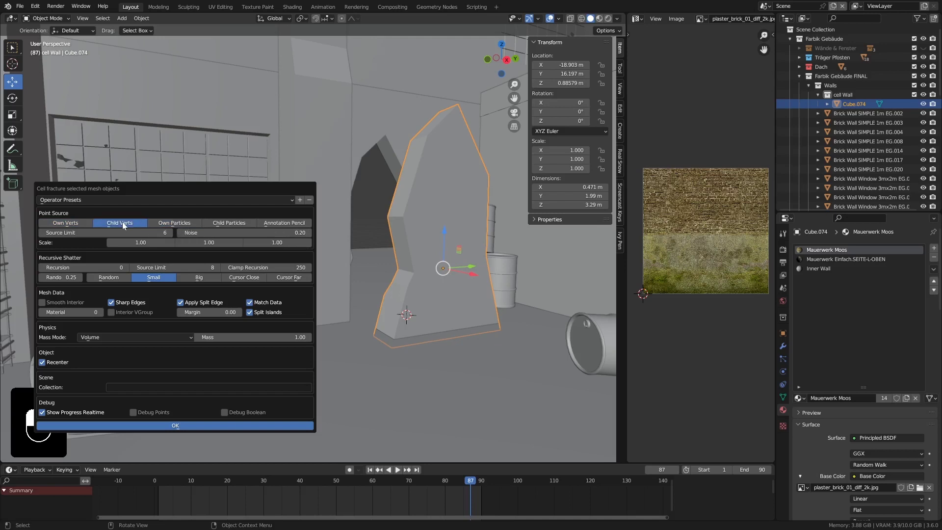
left_click(79, 223)
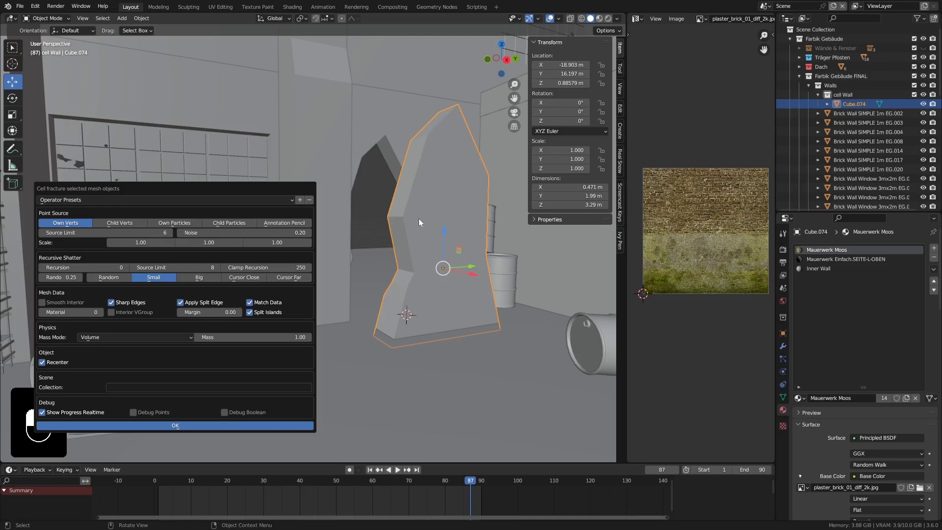
Try the Cell Fracture with a source limit of 6 and noise of 0.15, and undo the fracture.
left_click(106, 232)
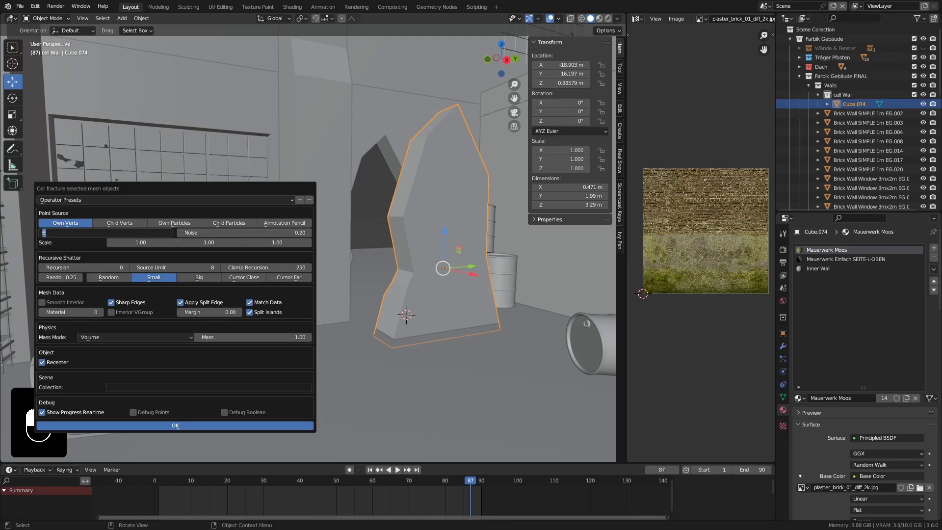
key("Return")
left_click(142, 233)
key("Return")
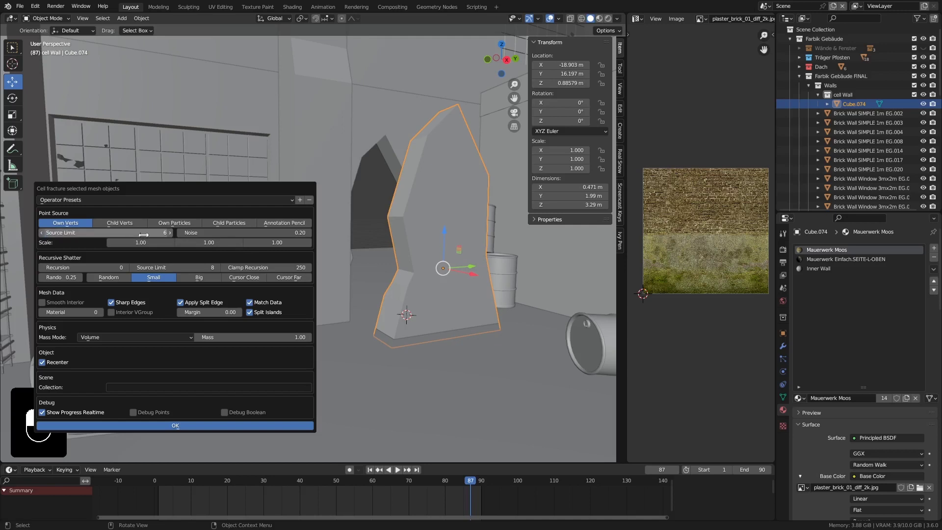
left_click(285, 233)
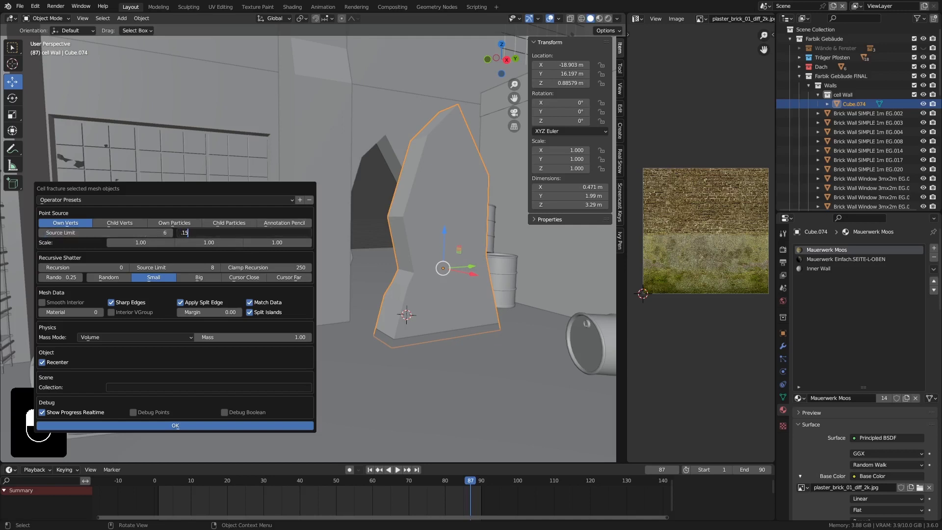
key("Return")
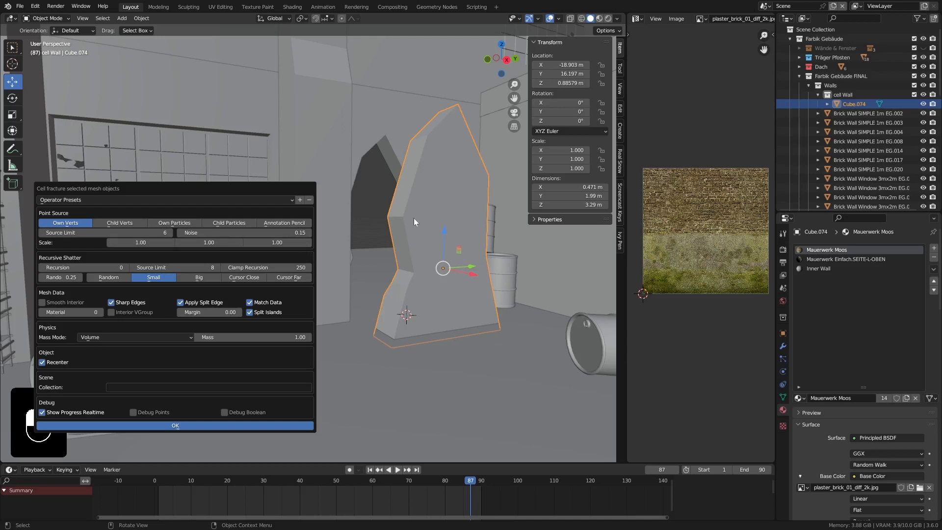
left_click(150, 423)
middle_click_drag(288, 316, 398, 192)
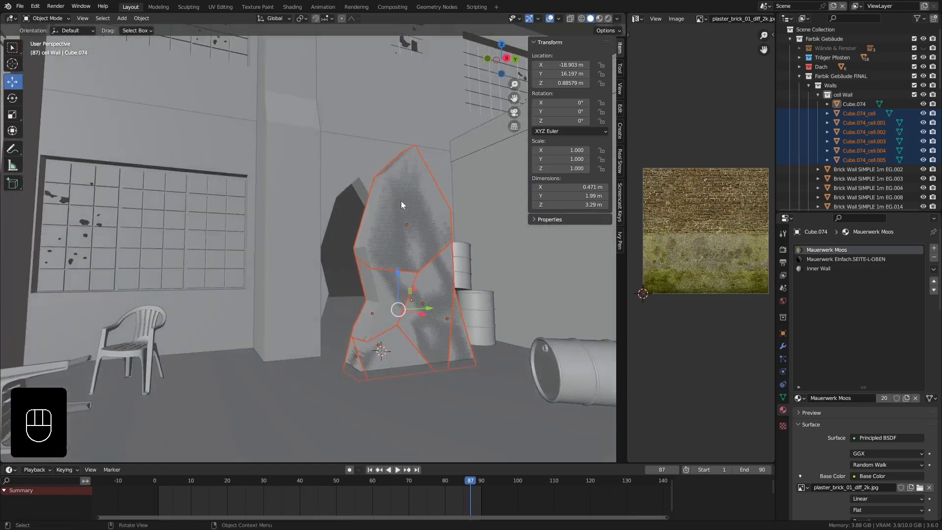
key("ctrl+z")
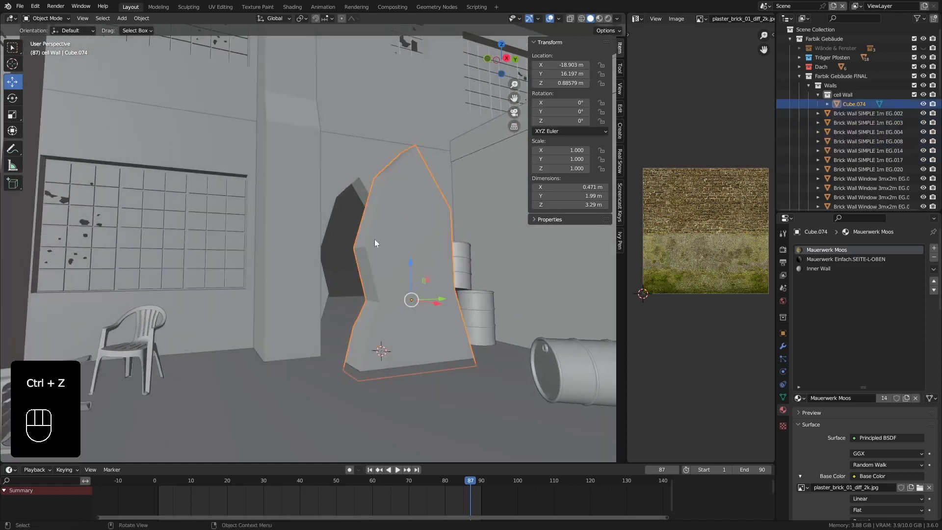
Try another Cell Fracture on the wall piece with noise raised to 0.25, and undo it.
left_click(141, 18)
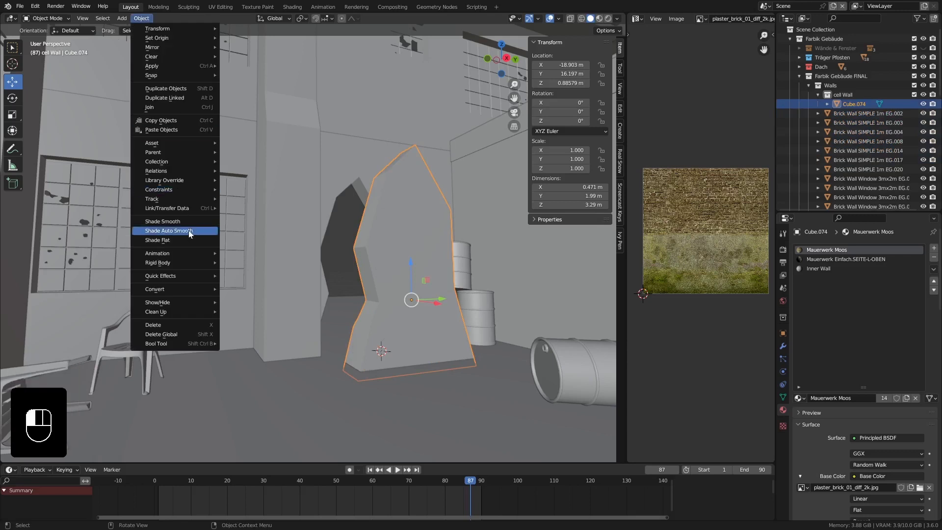
mouse_move(187, 275)
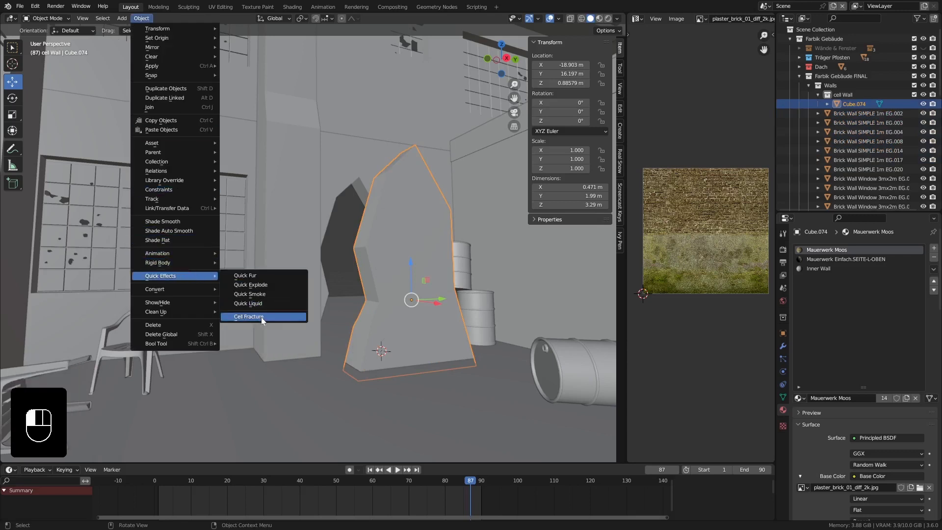
left_click(261, 318)
left_click_drag(283, 276, 196, 143)
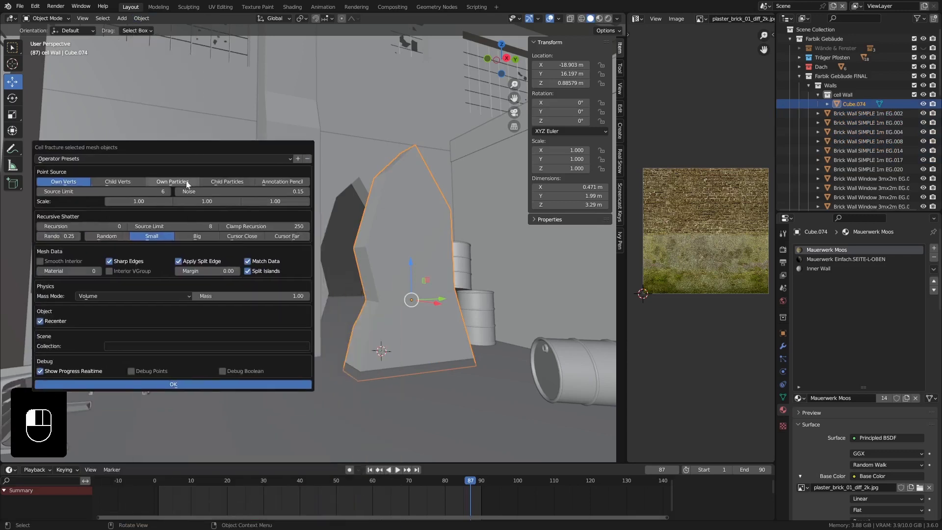
left_click(280, 194)
type(".25")
key("Return")
left_click(187, 384)
middle_click_drag(399, 234, 333, 256)
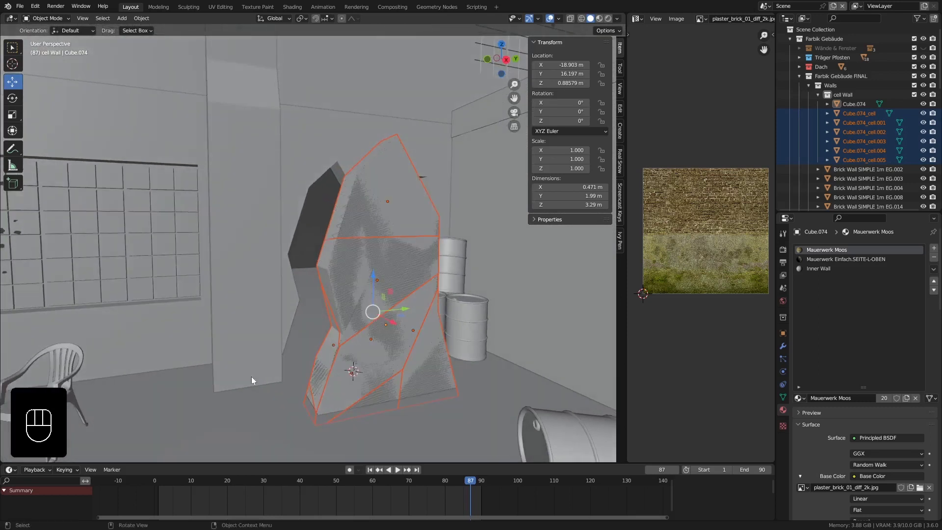
middle_click_drag(102, 160, 146, 57)
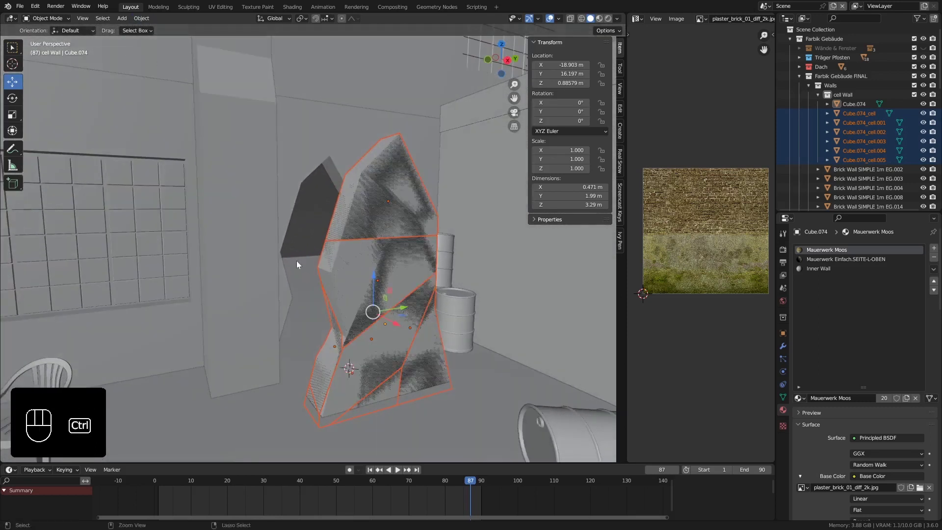
key("ctrl+z")
Shatter the wall piece with Cell Fracture using Own Verts, a source limit of 7 and noise of 0.3.
left_click(141, 19)
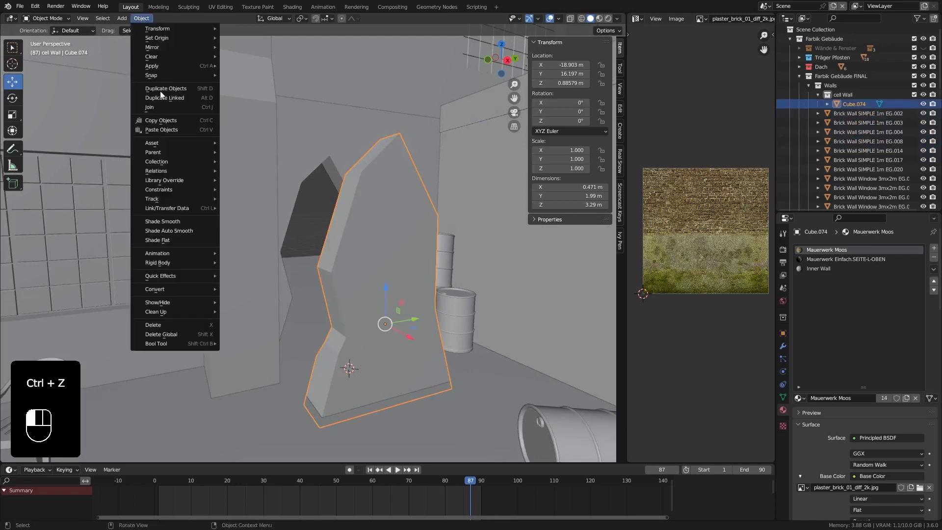
mouse_move(211, 277)
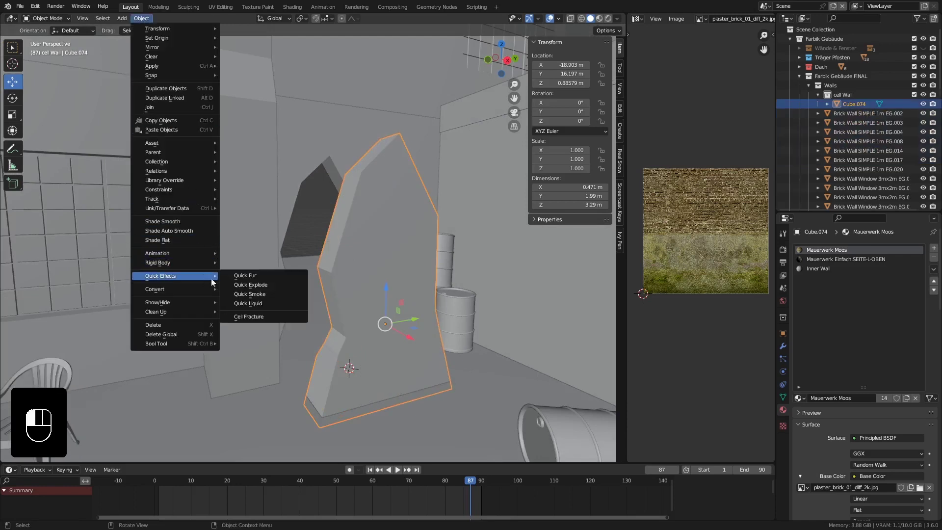
left_click(269, 316)
left_click_drag(260, 279, 152, 139)
left_click(254, 183)
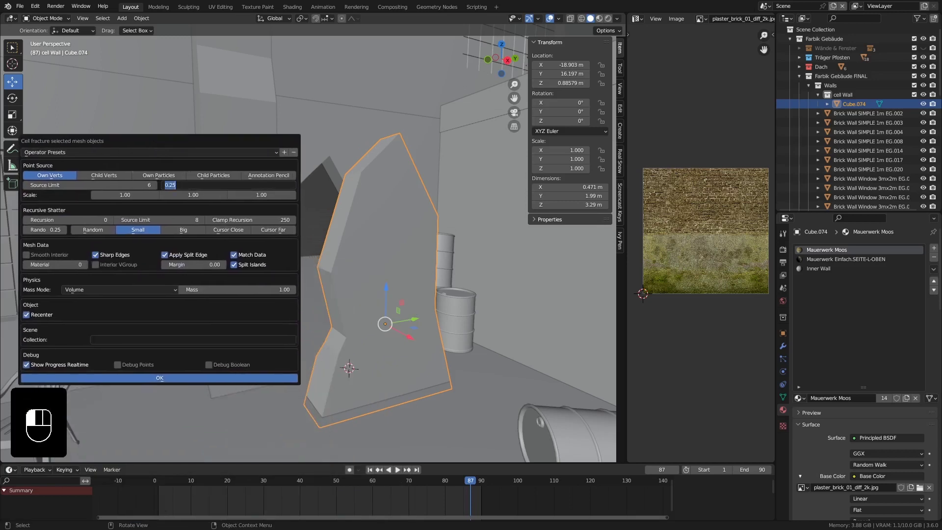
type("0.3")
key("Return")
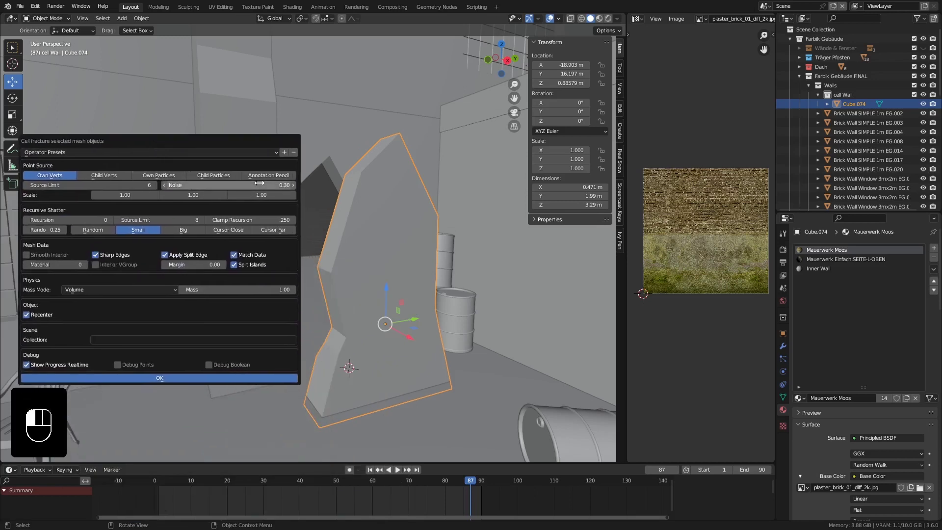
left_click(155, 185)
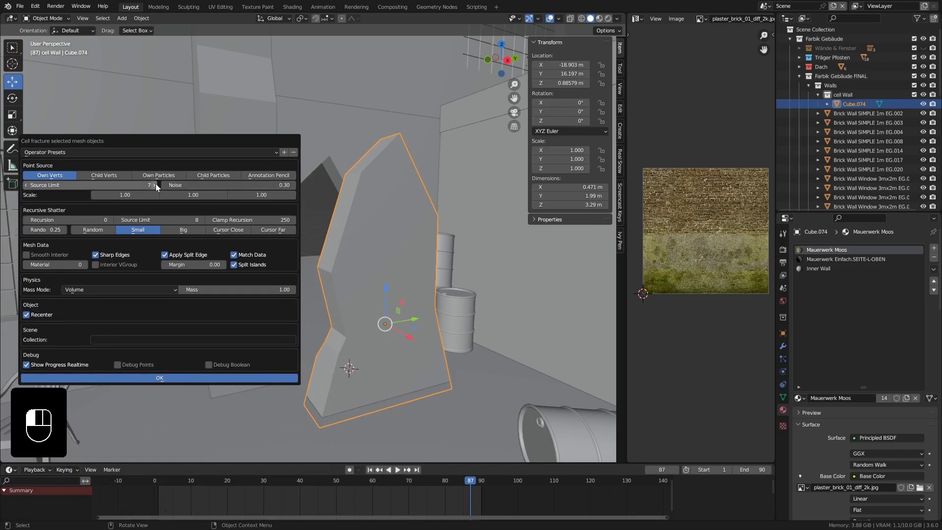
left_click(213, 376)
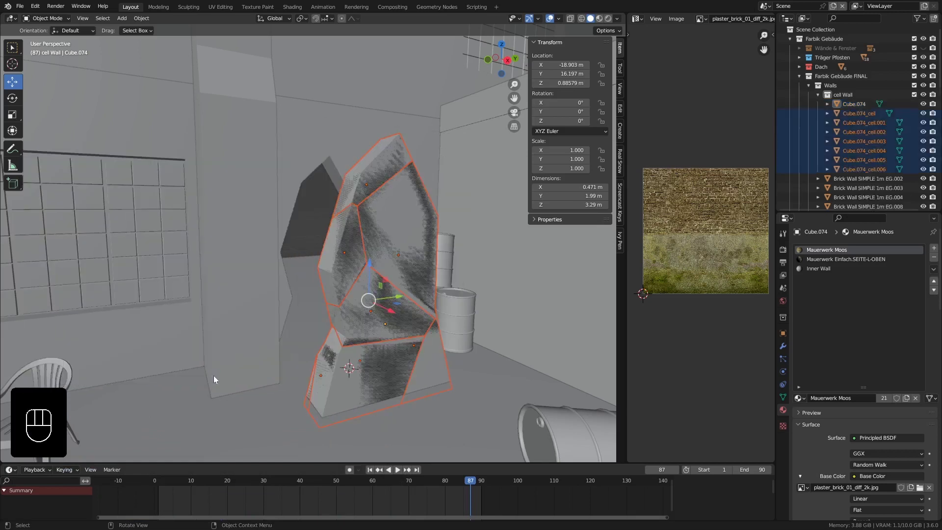
Move the original unfractured wall piece about 1.12 m along X off the fragments and hide it in the viewport and renders.
middle_click_drag(353, 303, 357, 256)
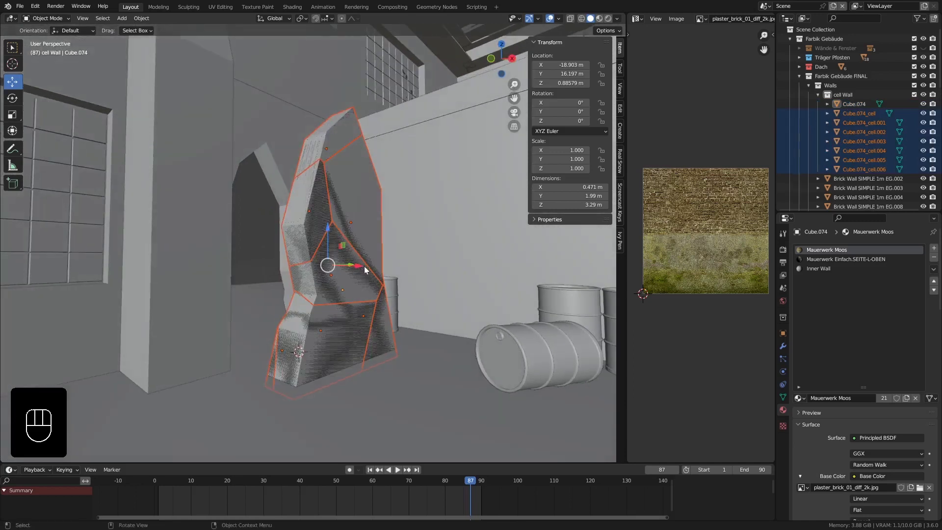
middle_click_drag(352, 216, 340, 231)
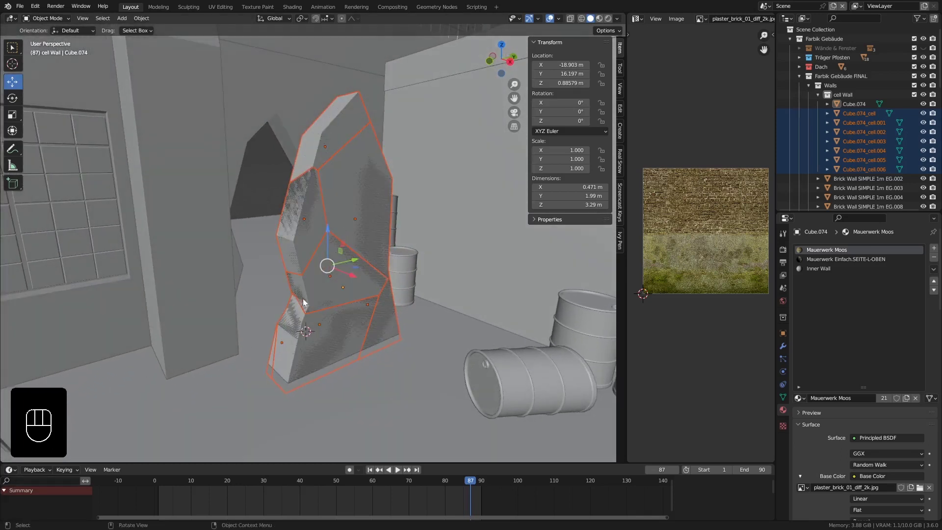
middle_click_drag(303, 298, 313, 305)
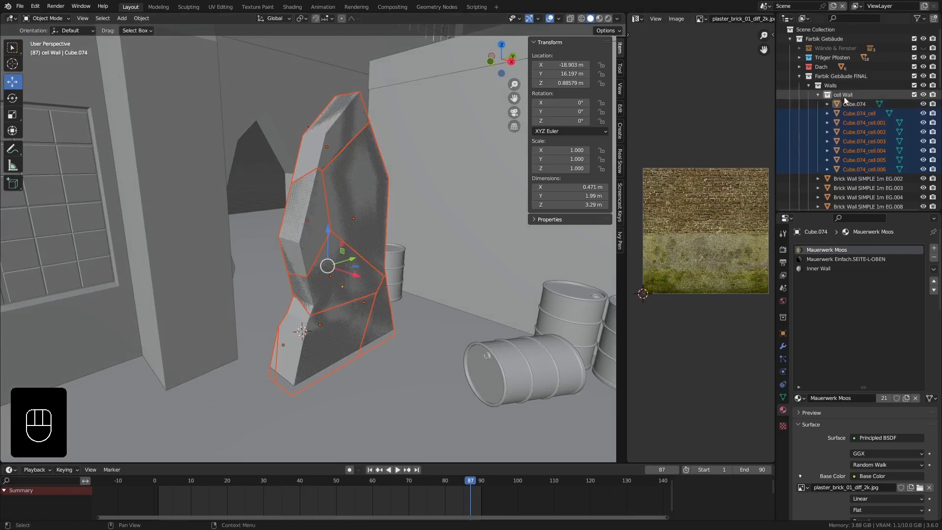
left_click(857, 93)
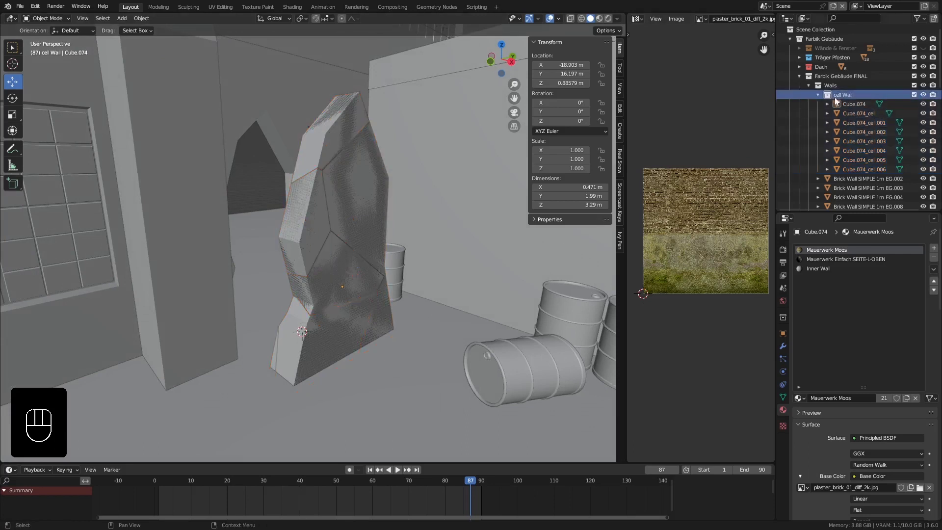
left_click(858, 102)
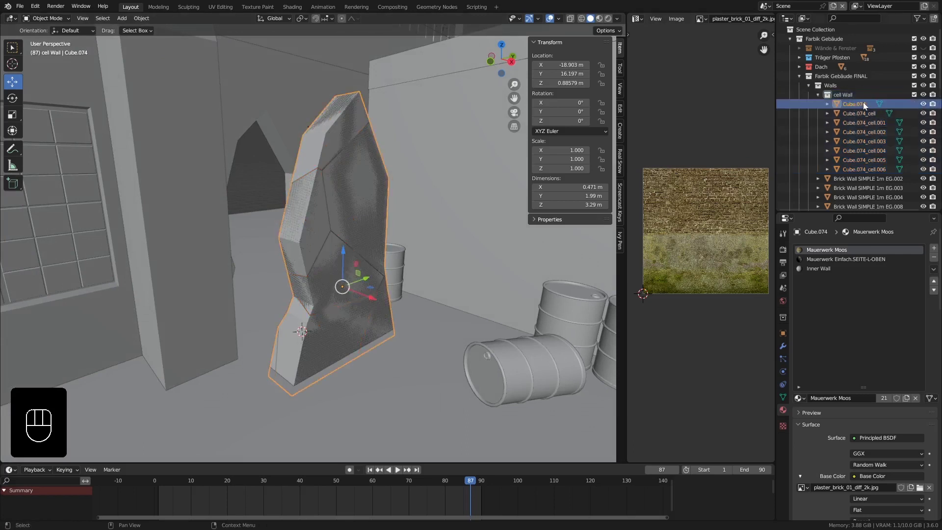
left_click_drag(369, 296, 441, 214)
left_click(442, 154)
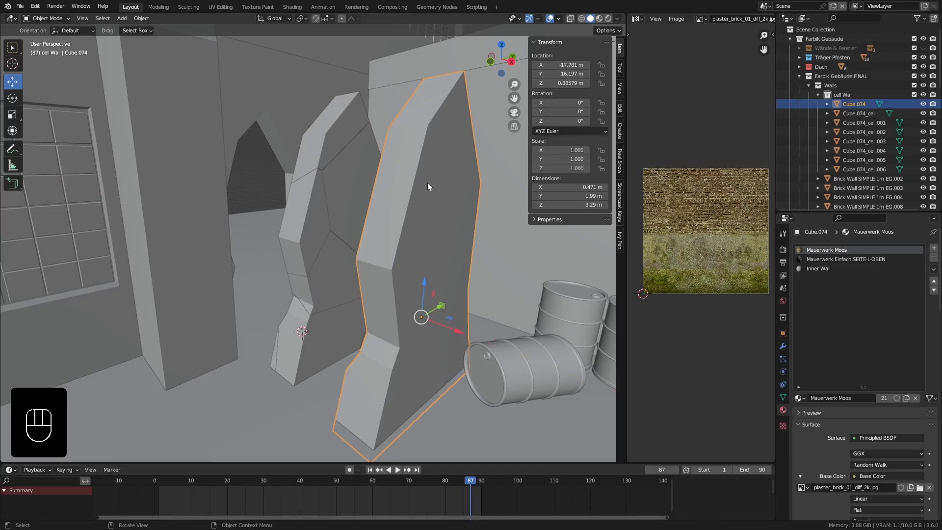
left_click(923, 104)
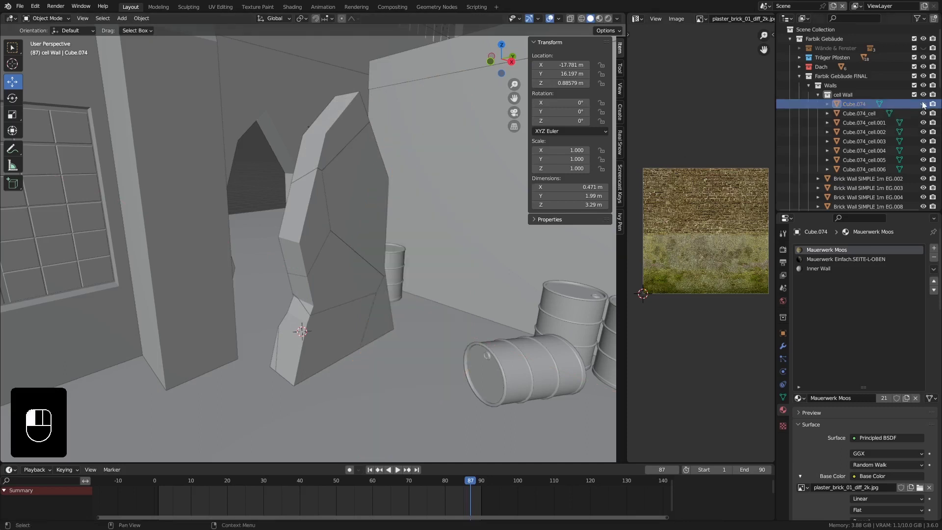
left_click(933, 104)
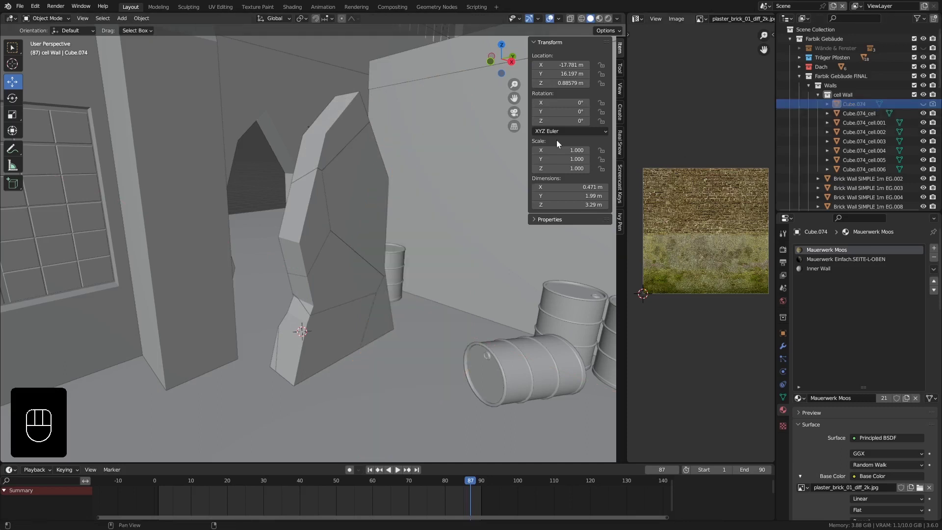
Switch the viewport to material preview shading and select the fragment on the middle of the wall piece's rim.
left_click(599, 19)
middle_click_drag(327, 186, 371, 170)
left_click(326, 251)
mouse_move(325, 253)
middle_mouse_down()
mouse_move(314, 251)
mouse_move(364, 189)
middle_mouse_up()
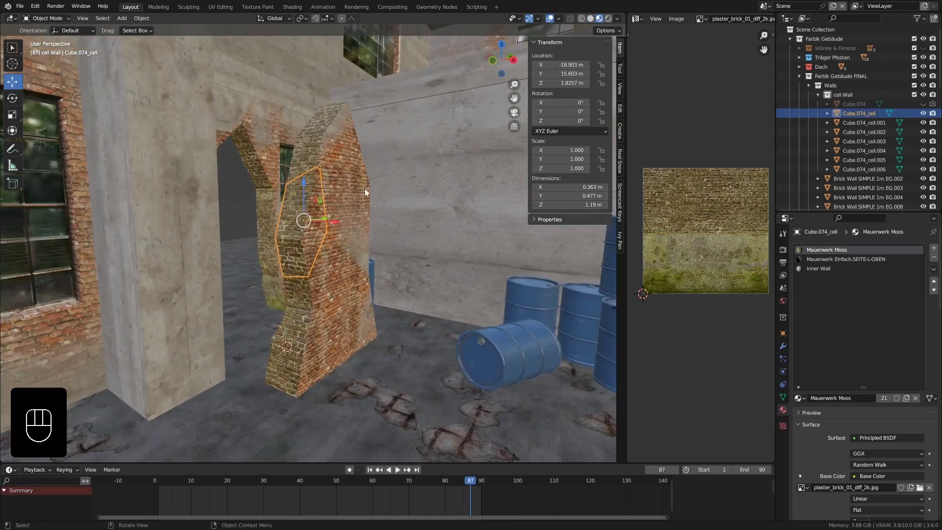
Switch the viewport to solid shading and select all seven fragments of the broken-out wall piece.
left_click(590, 19)
mouse_move(365, 276)
middle_mouse_down("shift")
mouse_move(346, 249)
mouse_move(308, 290)
mouse_move(355, 275)
middle_mouse_up("shift")
left_click(337, 287)
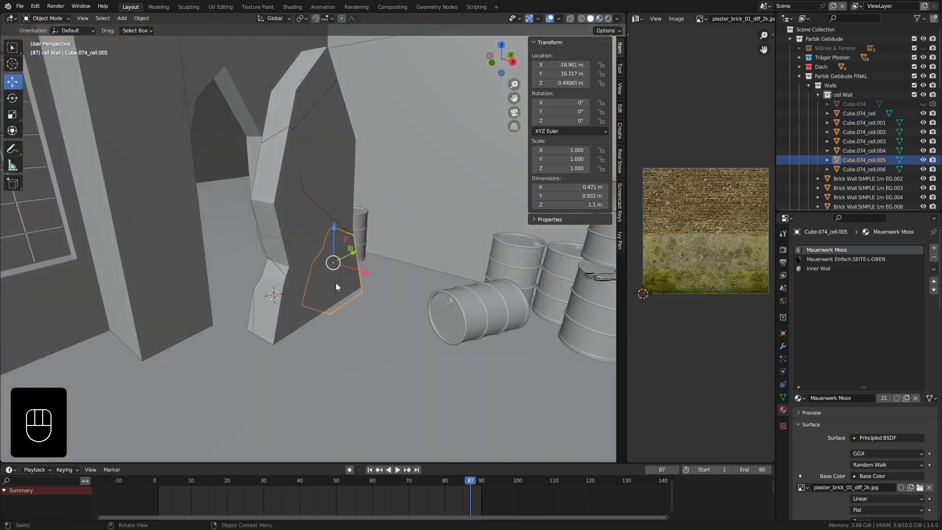
left_click(268, 301, "shift")
left_click(251, 311, "shift")
left_click(320, 229, "shift")
left_click(305, 177, "shift")
left_click(306, 98, "shift")
left_click(266, 196, "shift")
mouse_move(267, 195)
middle_mouse_down()
mouse_move(235, 204)
mouse_move(231, 223)
mouse_move(421, 192)
mouse_move(266, 237)
mouse_move(150, 226)
mouse_move(267, 187)
middle_mouse_up()
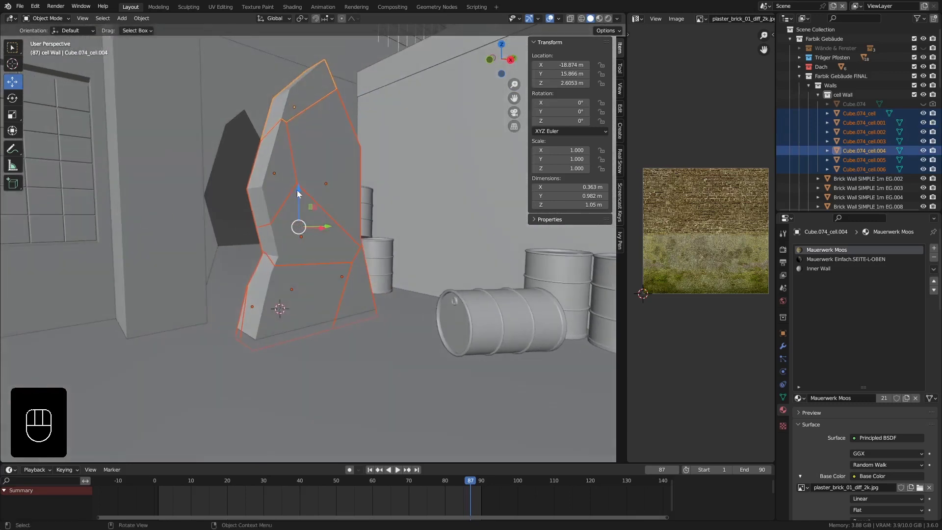
Raise the selected wall fragments 1.1412 m along Z above the factory floor.
key("g")
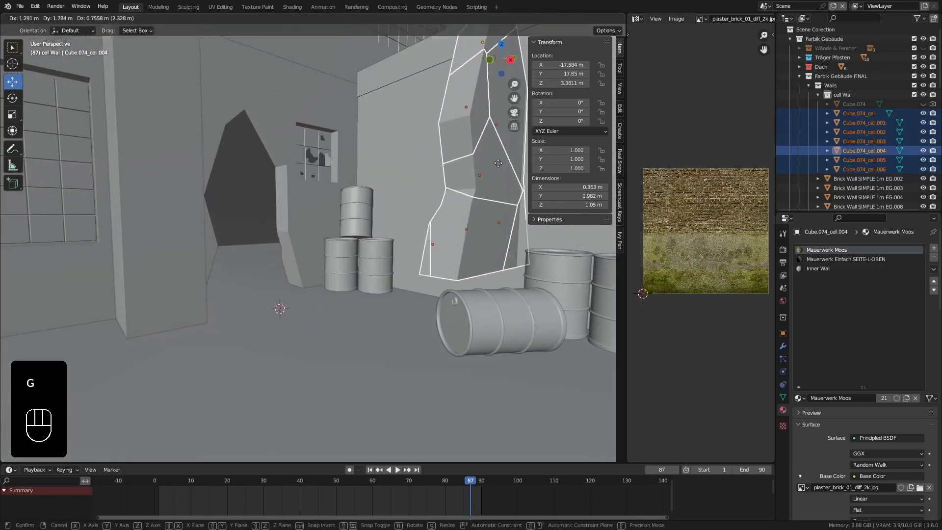
left_click(325, 191)
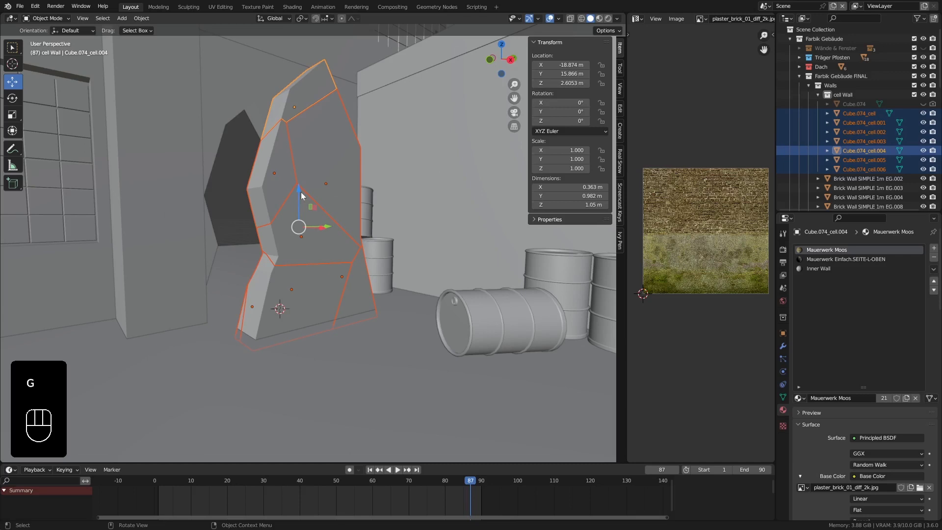
key("g")
key("z")
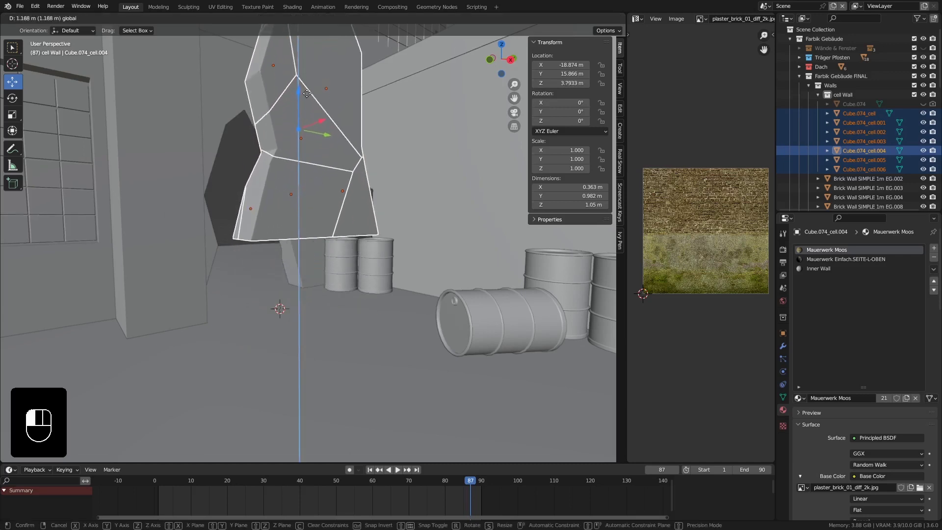
left_click(308, 96)
middle_click_drag(312, 147, 304, 219)
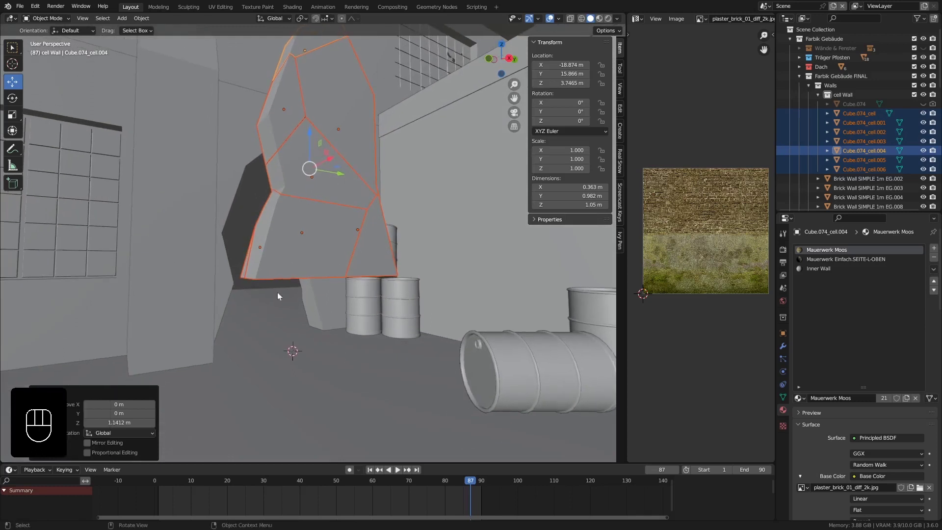
middle_click_drag(239, 284, 279, 329, "shift")
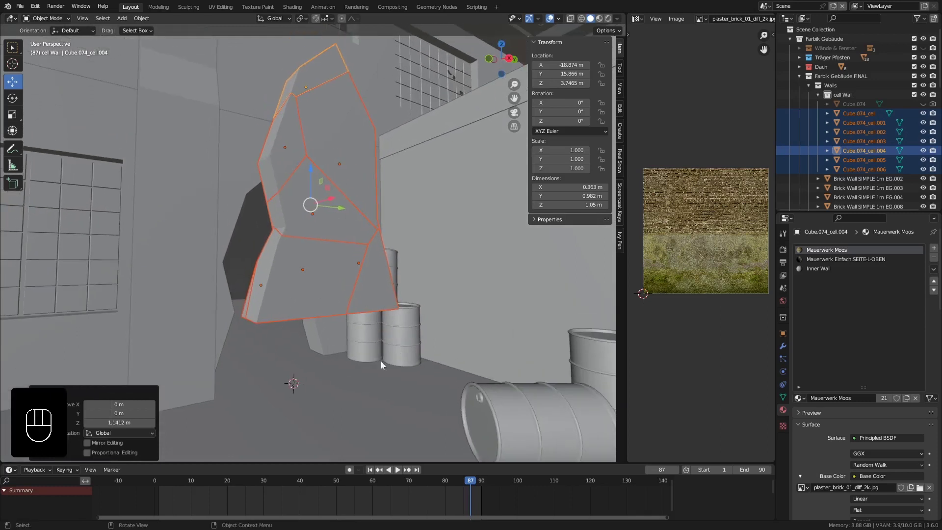
middle_click_drag(336, 323, 308, 324, "shift")
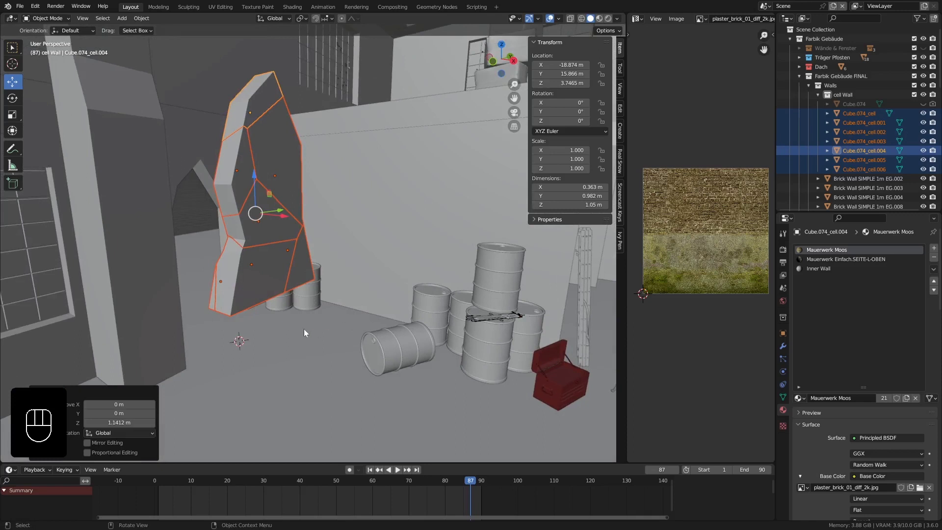
Check the rigid body physics settings of the factory's ground plane.
left_click(286, 338)
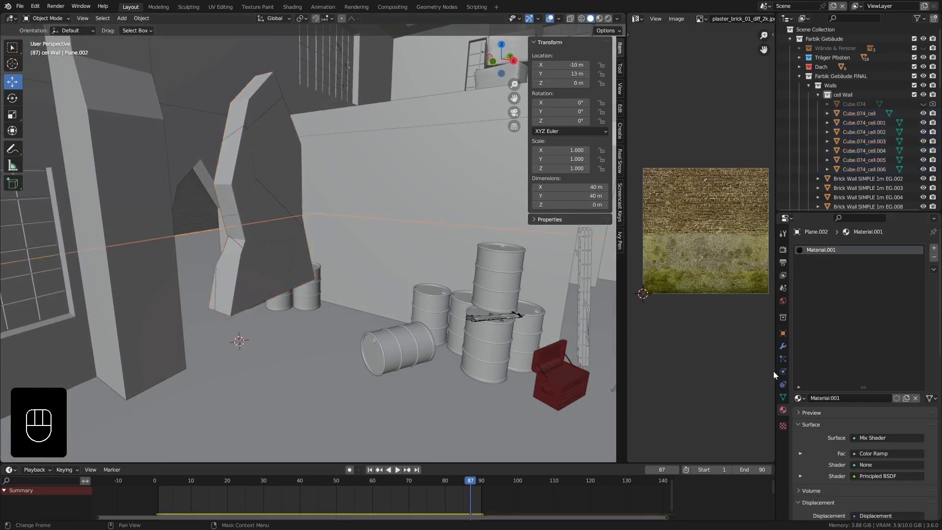
left_click(783, 346)
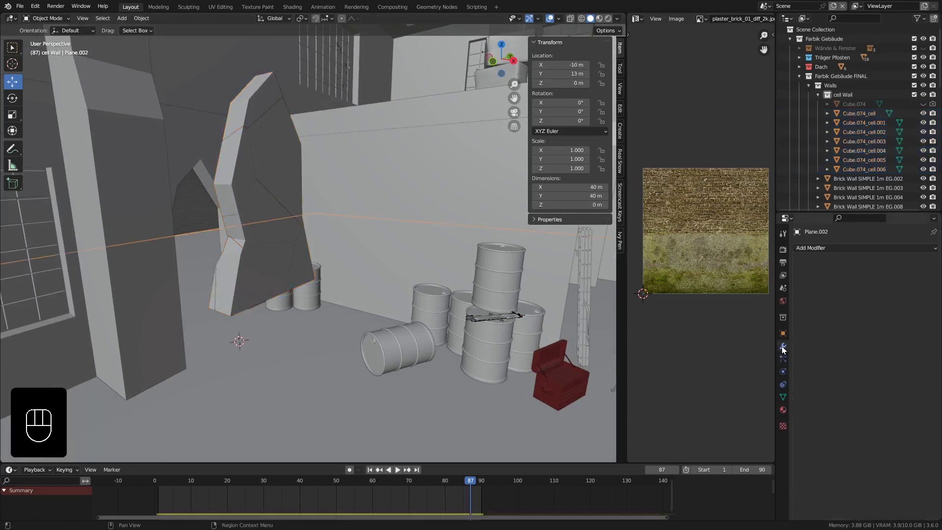
left_click(784, 373)
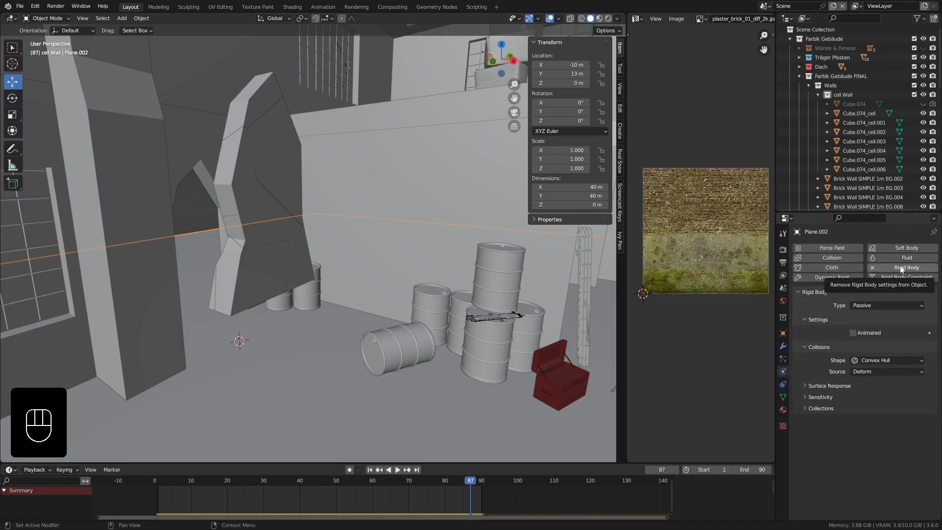
Add an active rigid body to the topmost wall fragment and set its mass.
middle_click_drag(326, 258, 310, 250)
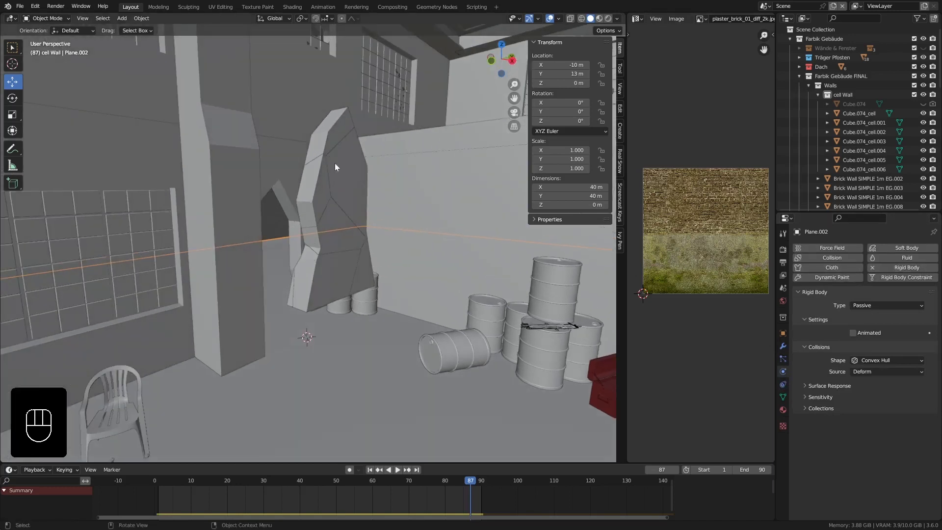
left_click(331, 137)
left_click(899, 266)
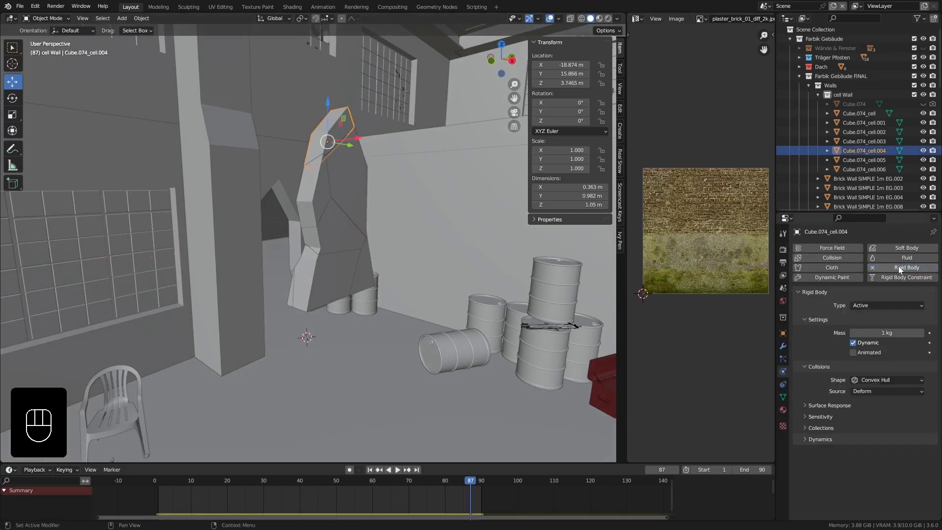
left_click(891, 331)
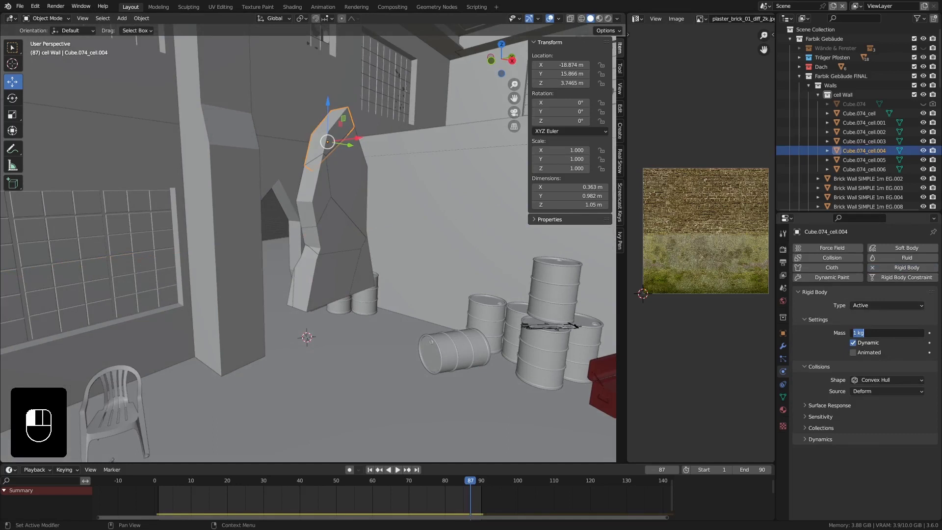
key("Return")
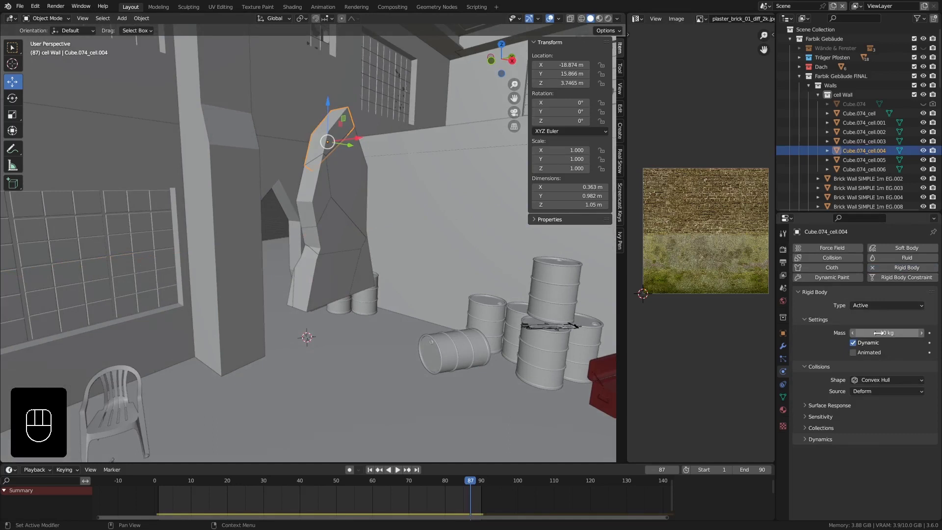
Add an active rigid body to the large upper fragment on the wall piece's straight side and set its mass.
left_click(359, 182)
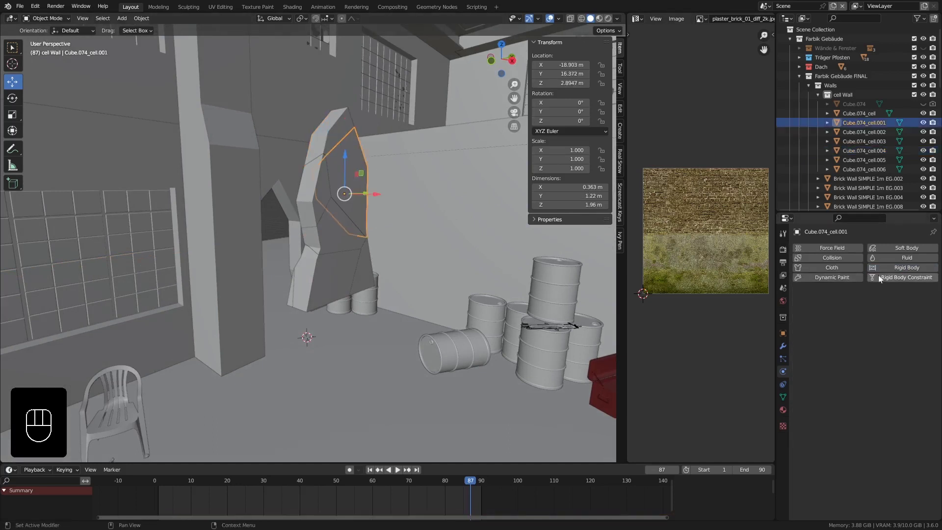
left_click(898, 266)
left_click(888, 333)
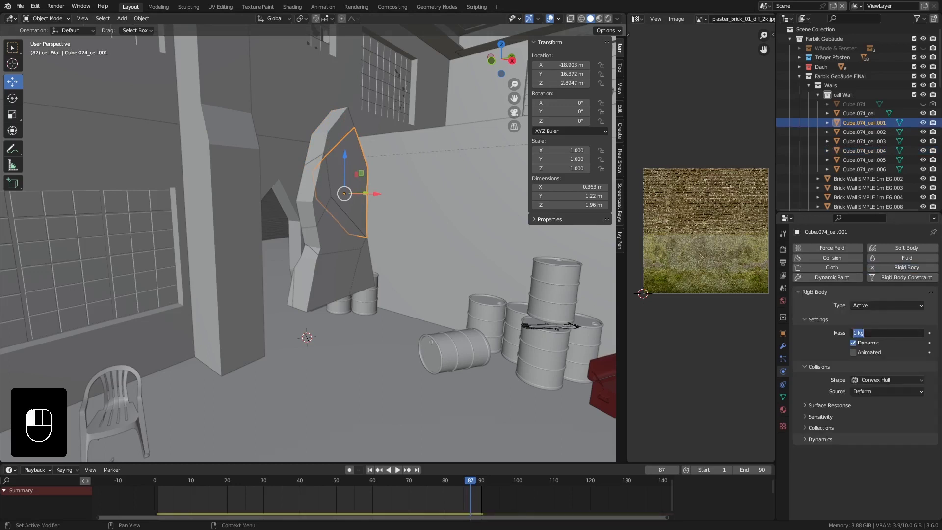
key("Return")
Add an active rigid body with a mass of 5 kg to the fragment on the middle of the broken rim.
middle_click_drag(348, 195, 386, 235)
left_click(330, 192)
left_click(896, 267)
left_click(887, 333)
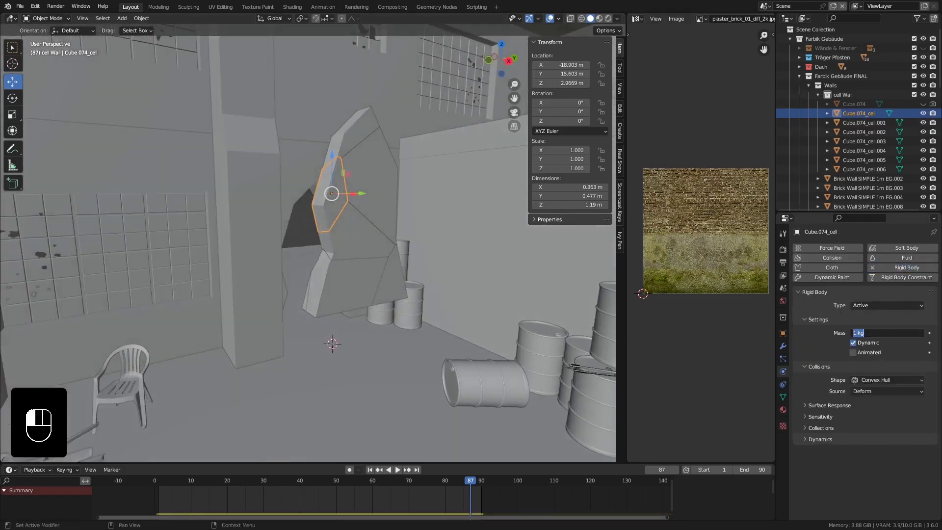
key("Return")
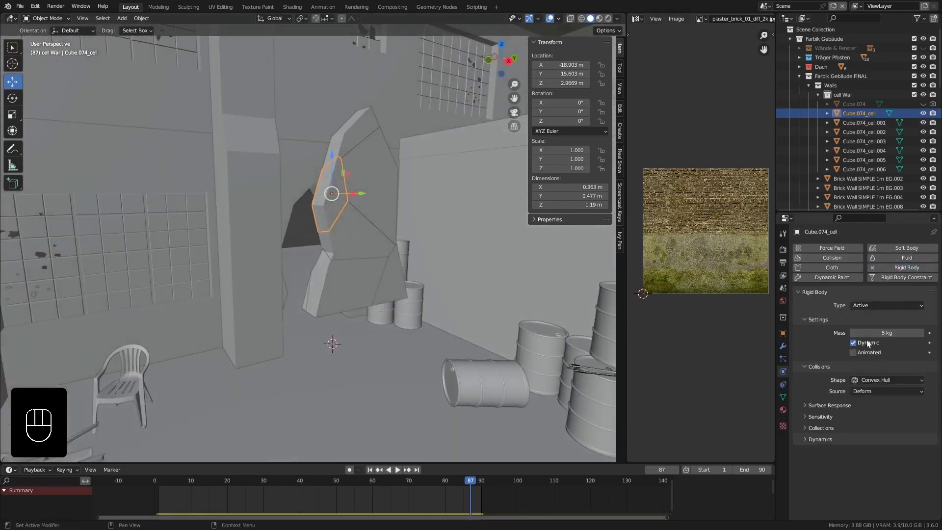
Add an active rigid body with a mass of 15 kg to the central fragment just above the large bottom one.
left_click(367, 216)
left_click(896, 267)
left_click(887, 333)
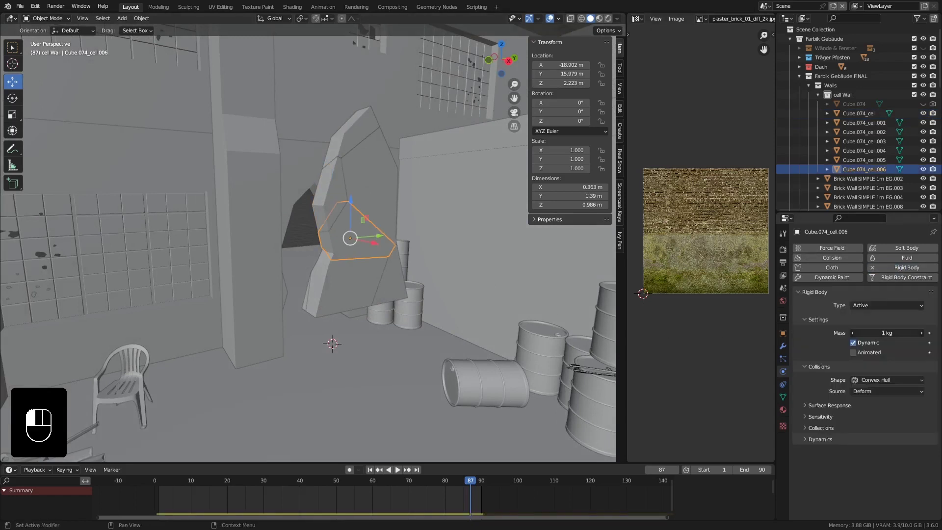
key("Return")
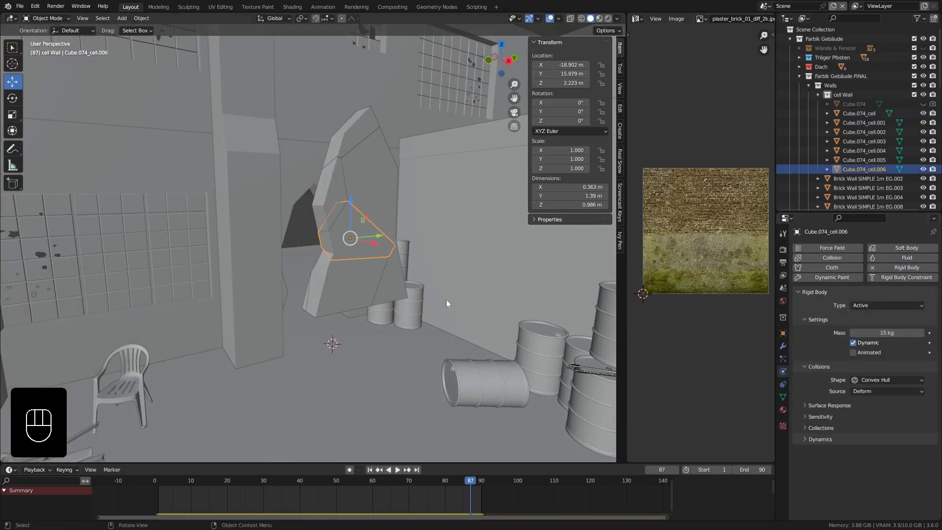
Add an active rigid body with a mass of 10 kg to the large bottom fragment.
left_click(362, 285)
left_click(915, 266)
left_click(889, 333)
type("10")
key("Return")
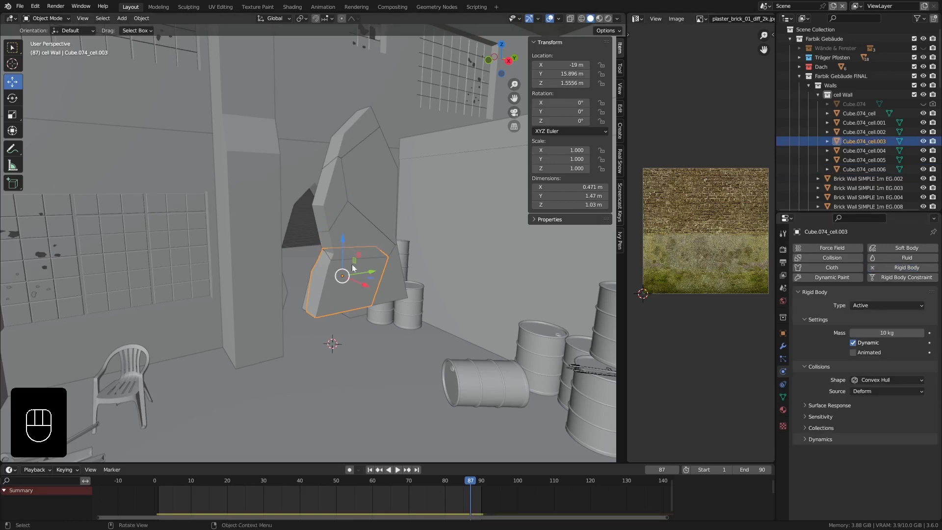
Add an active rigid body to the lower outer corner fragment, turn off Dynamic, and set its mass to 15 kg.
left_click(397, 275)
left_click(913, 266)
left_click(894, 341)
left_click(892, 333)
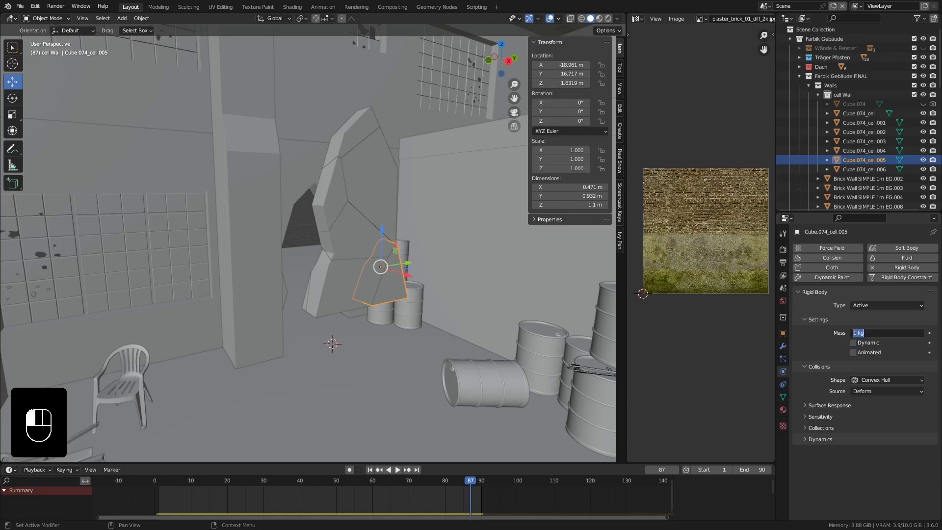
type("15")
key("Return")
Add an active rigid body with a mass of 4 kg to the thin fragment at the foot of the broken rim.
middle_click_drag(488, 249, 353, 233)
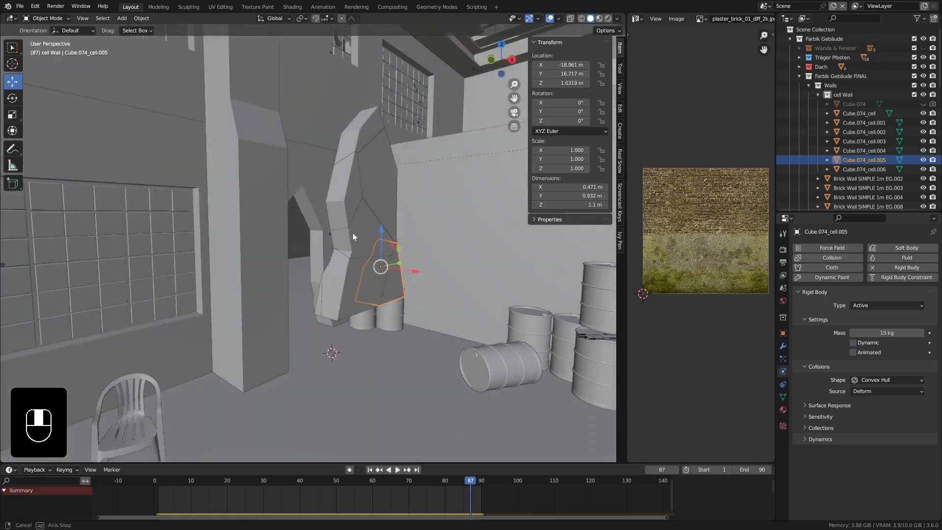
left_click(320, 303)
left_click(318, 308)
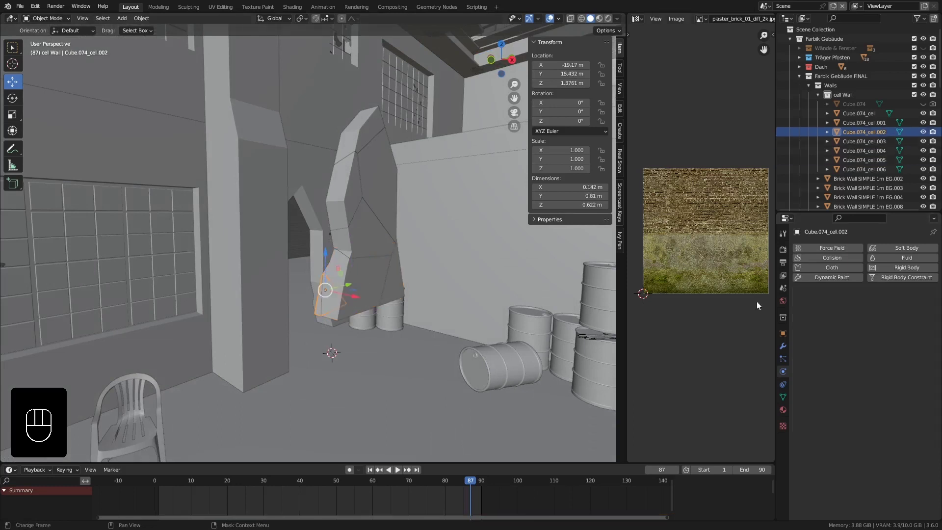
left_click(889, 332)
type("4")
key("Return")
Play the rigid body simulation of the collapsing wall fragments from frame 1, stopping around frame 54.
middle_click_drag(363, 188, 358, 187)
left_click(370, 470)
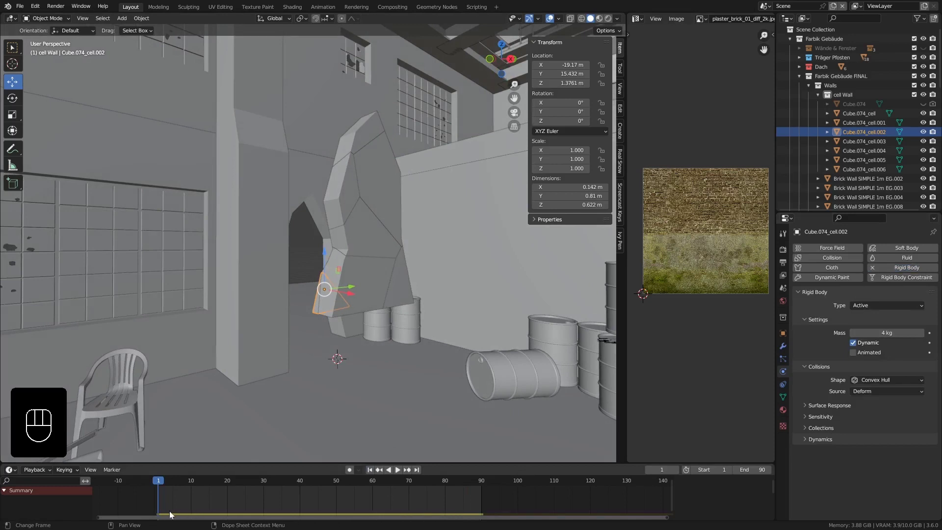
left_click(399, 469)
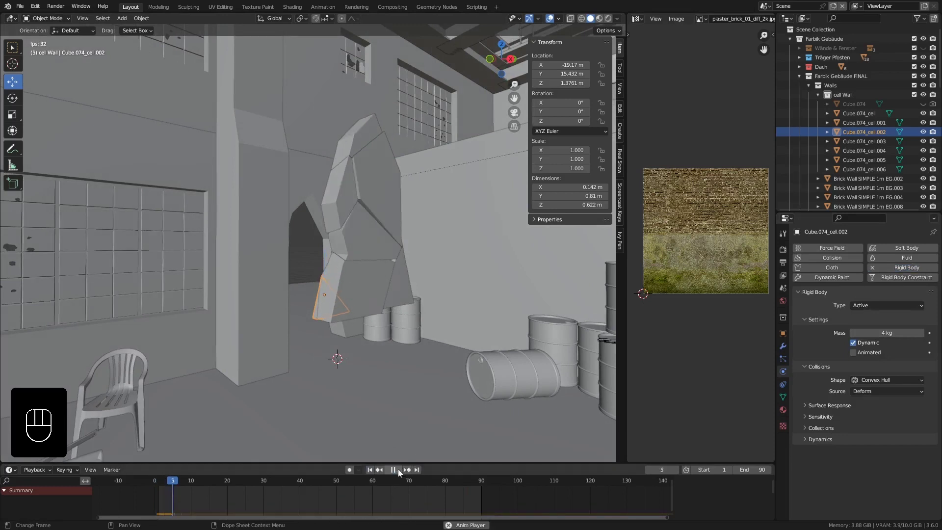
left_click(398, 470)
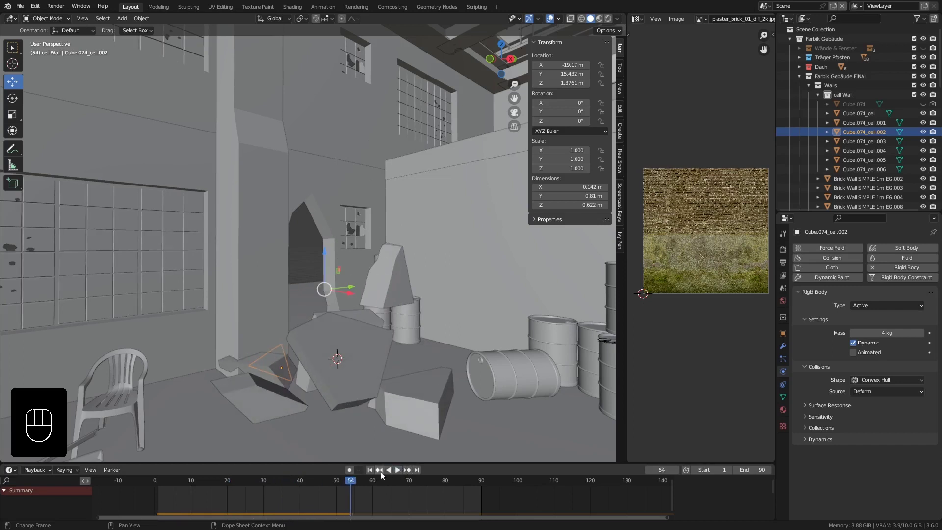
Select the non-dynamic lower corner fragment at frame 1 and replay the collapse to about frame 63 to examine its behaviour.
left_click(370, 470)
left_click(408, 289)
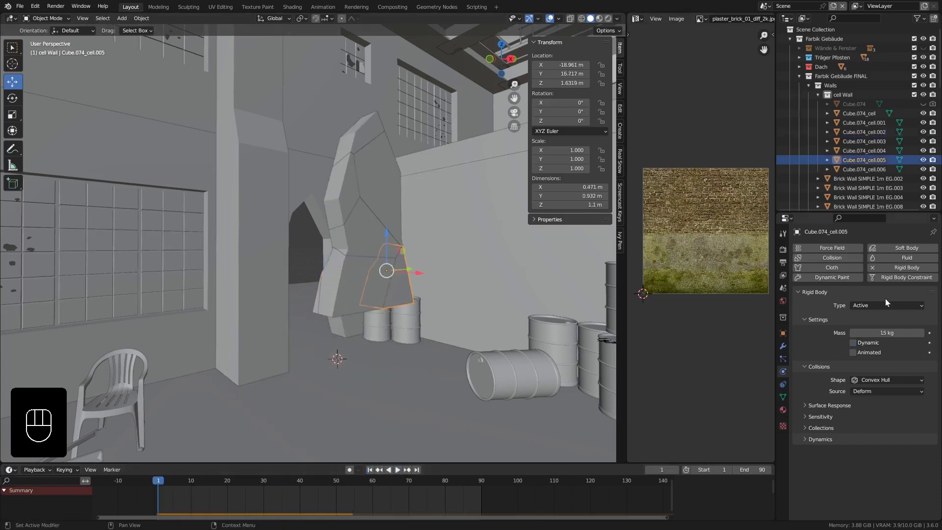
mouse_move(400, 278)
middle_mouse_down()
mouse_move(372, 287)
mouse_move(384, 285)
middle_mouse_up()
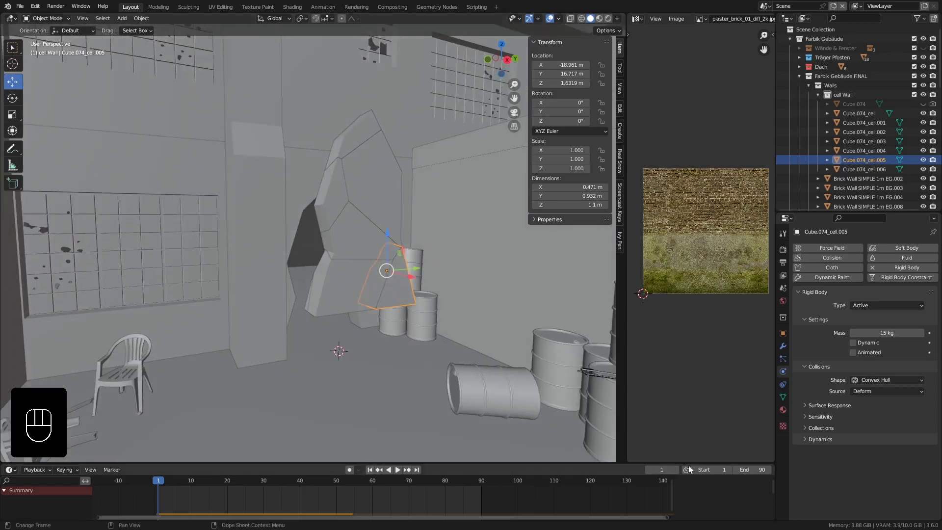
left_click(397, 469)
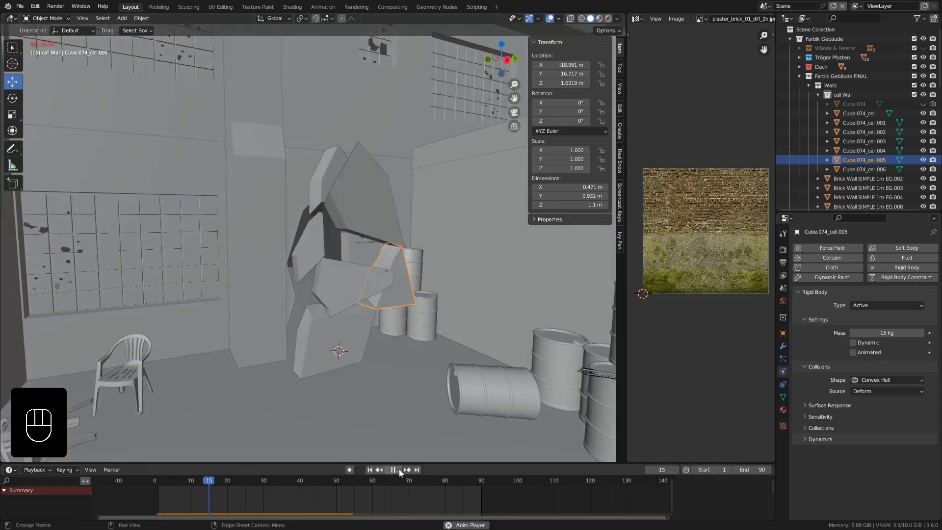
left_click(396, 469)
middle_click_drag(376, 287, 405, 289)
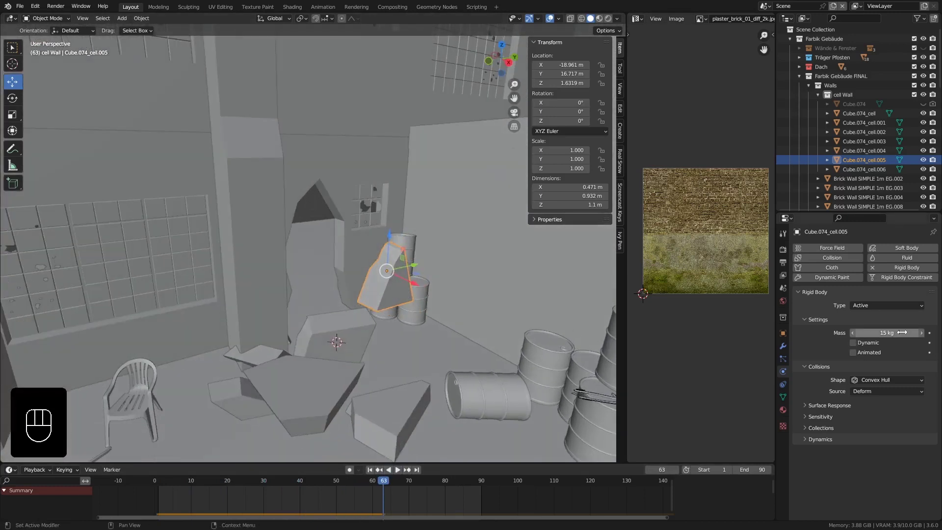
Enable Dynamic on the lower corner fragment's rigid body and replay the simulation from frame 1 through frame 90.
left_click(854, 342)
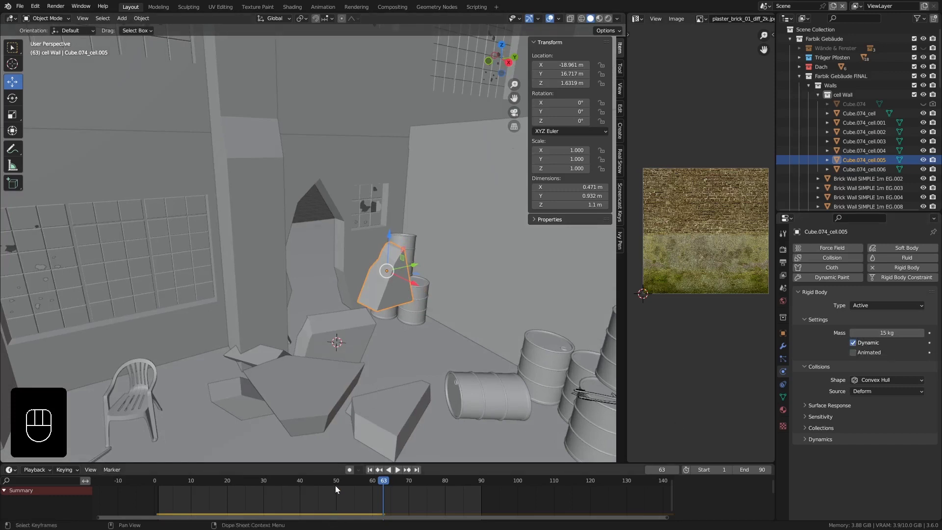
left_click(370, 469)
left_click(398, 470)
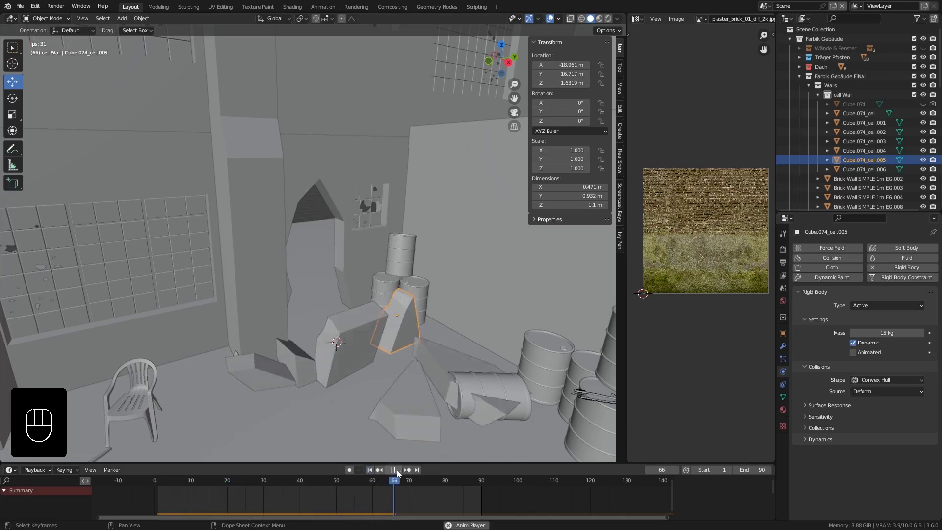
left_click(397, 470)
middle_click_drag(332, 364, 329, 429)
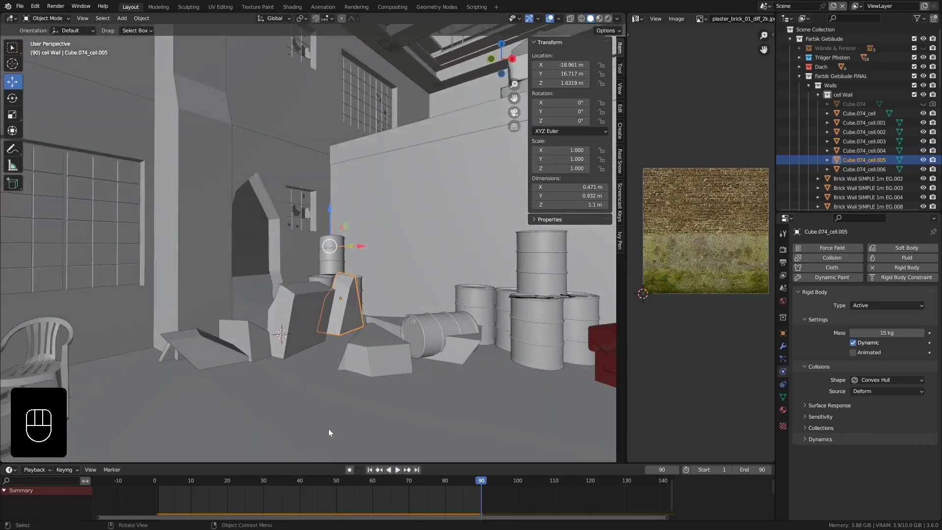
Return to frame 1 and move all seven wall fragments together along X, finishing with a shift of about -0.36 m.
left_click(370, 470)
middle_click_drag(346, 217, 326, 219, "shift")
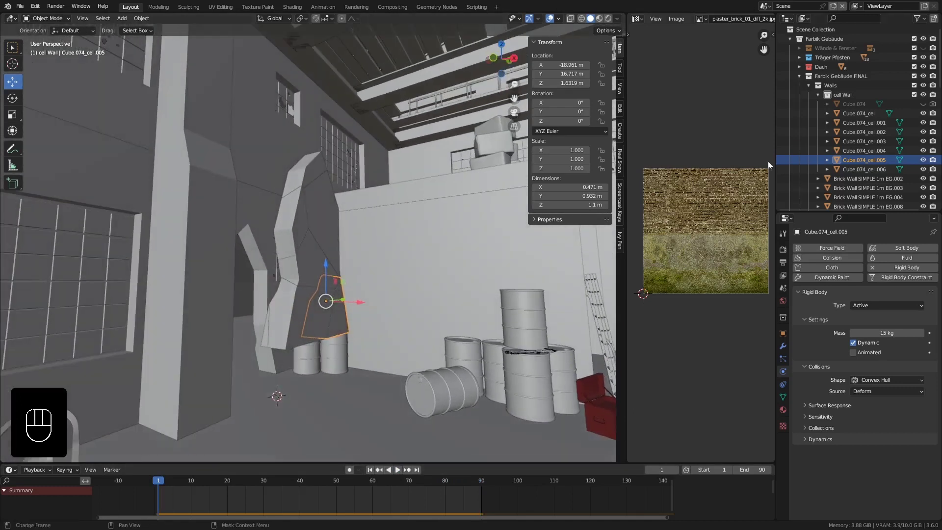
left_click(854, 113)
left_click(855, 132, "shift")
left_click(855, 140, "shift")
left_click(855, 153, "shift")
left_click(855, 160, "shift")
left_click(855, 168, "shift")
middle_click_drag(475, 195, 374, 205)
left_click_drag(339, 261, 310, 259)
middle_click_drag(309, 259, 267, 217)
left_click_drag(267, 217, 271, 266)
middle_click_drag(271, 267, 298, 315)
left_click_drag(299, 315, 286, 312)
middle_click_drag(287, 300, 290, 224)
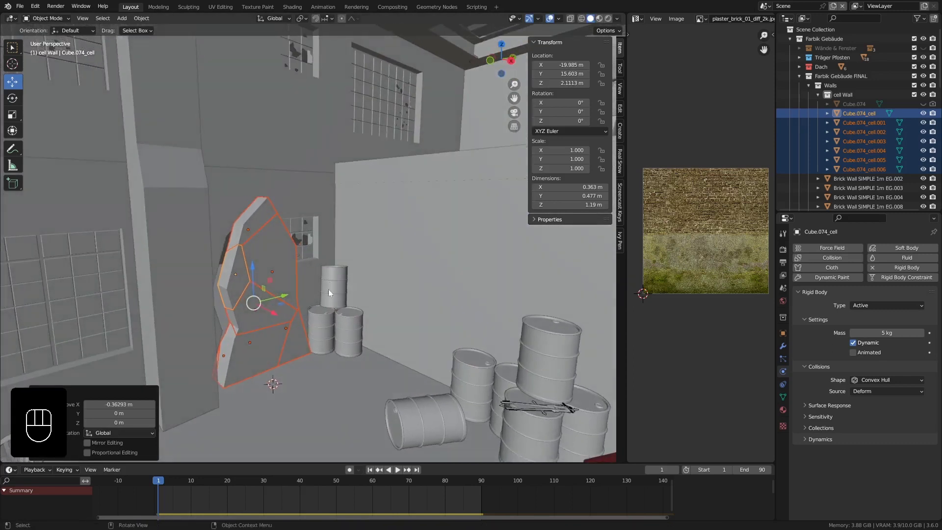
middle_click_drag(370, 328, 372, 332)
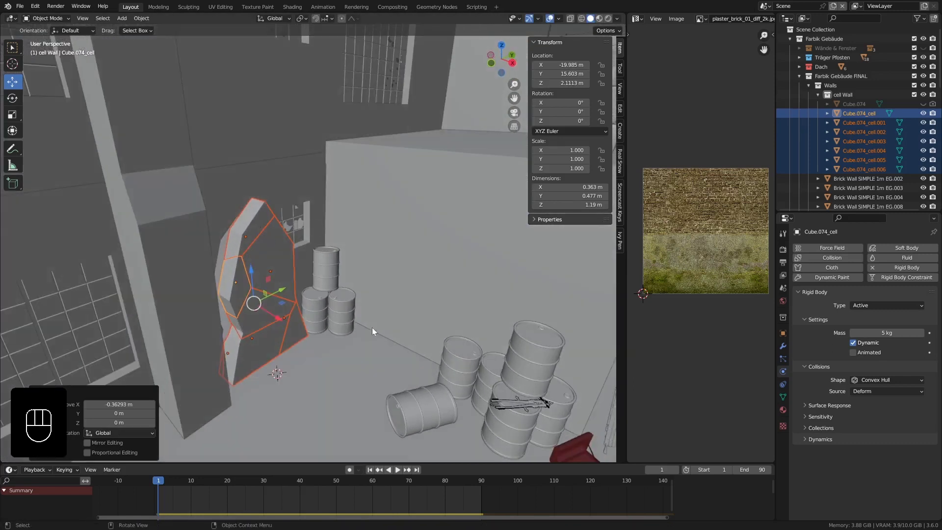
Rotate the seven selected wall fragments together by about 9.63° around the global Y axis.
middle_click_drag(303, 224, 346, 196)
key("r")
key("x")
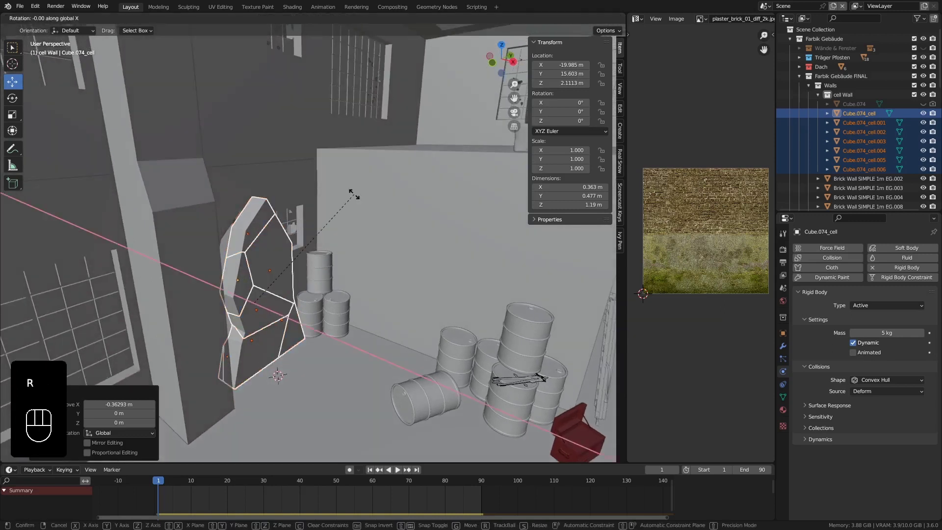
key("y")
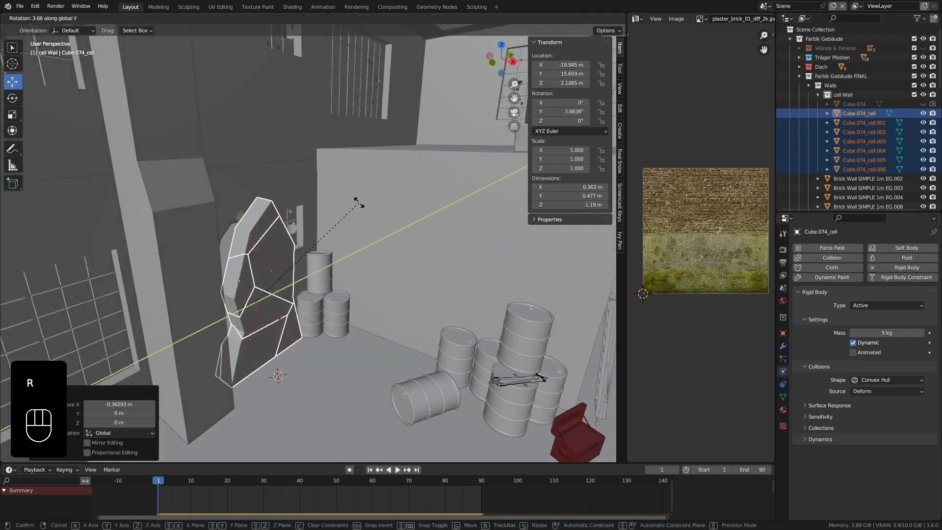
left_click(367, 216)
middle_click_drag(366, 217, 273, 239)
middle_click_drag(441, 308, 305, 231)
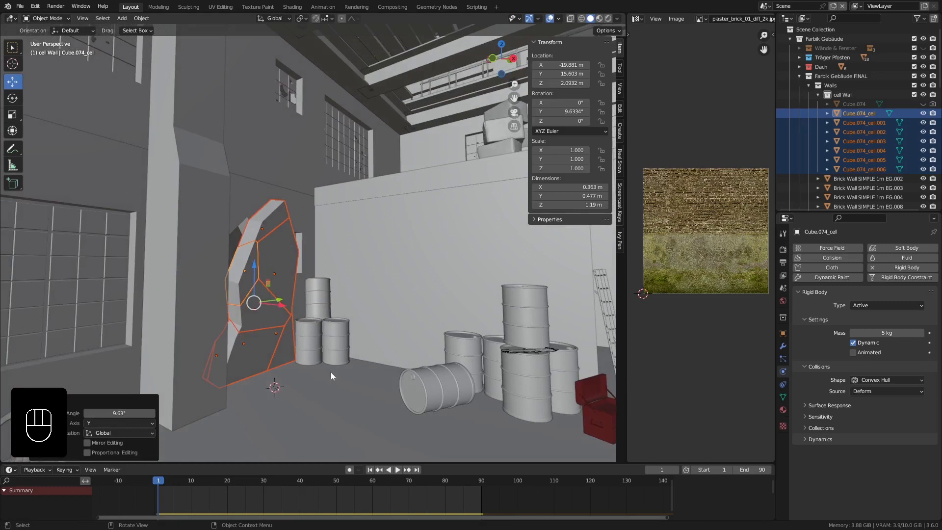
Play the rigid body simulation with the tilted fragments and stop at frame 78.
left_click(398, 470)
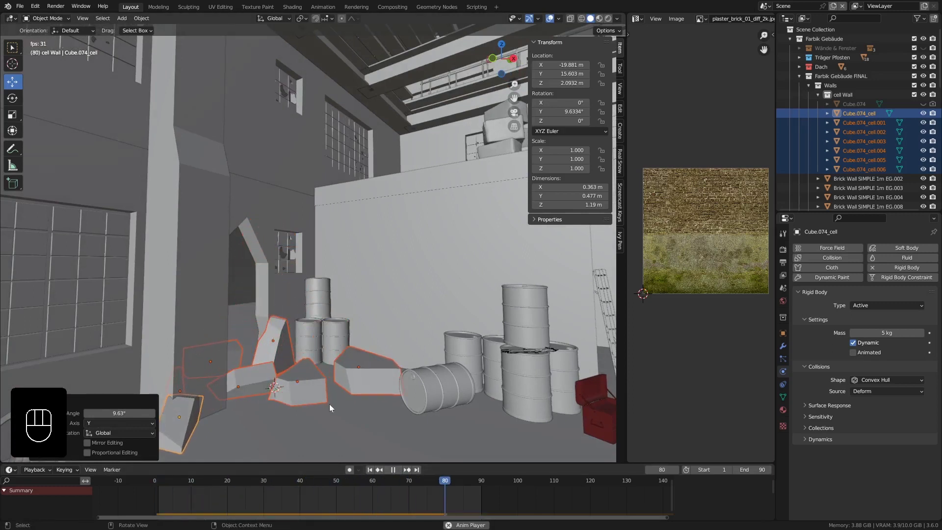
left_click(396, 470)
middle_click_drag(327, 348, 297, 303)
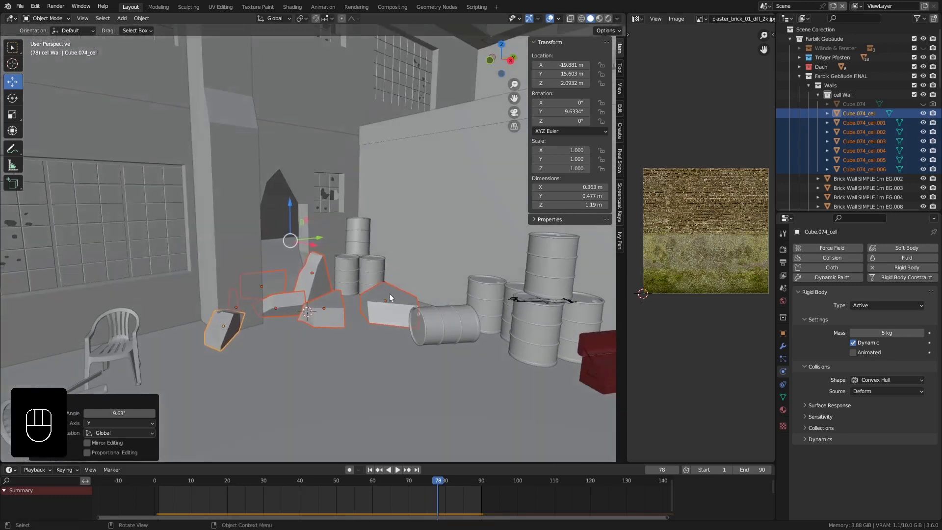
mouse_move(354, 302)
middle_mouse_down("ctrl")
mouse_move(349, 256)
mouse_move(359, 316)
middle_mouse_up("ctrl")
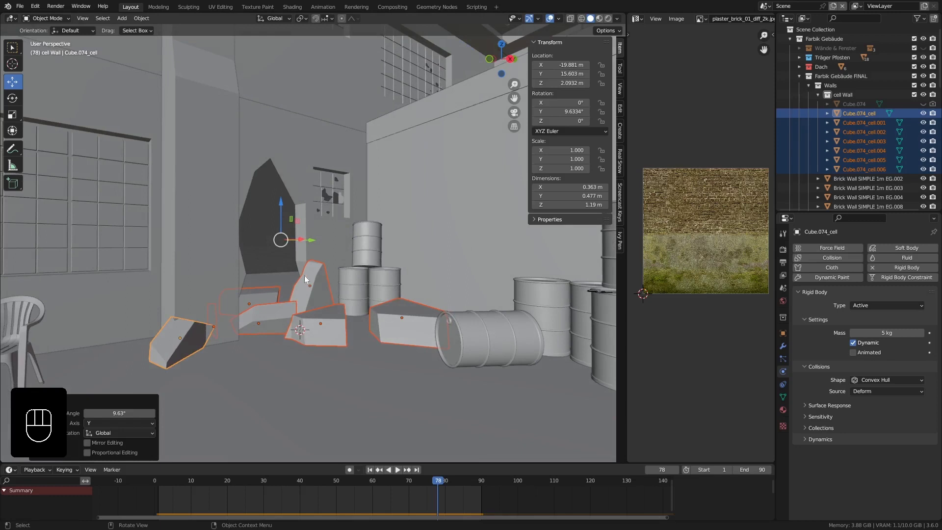
Apply the rigid body transformation to all seven fragments so their collapsed positions are stored.
key("F3")
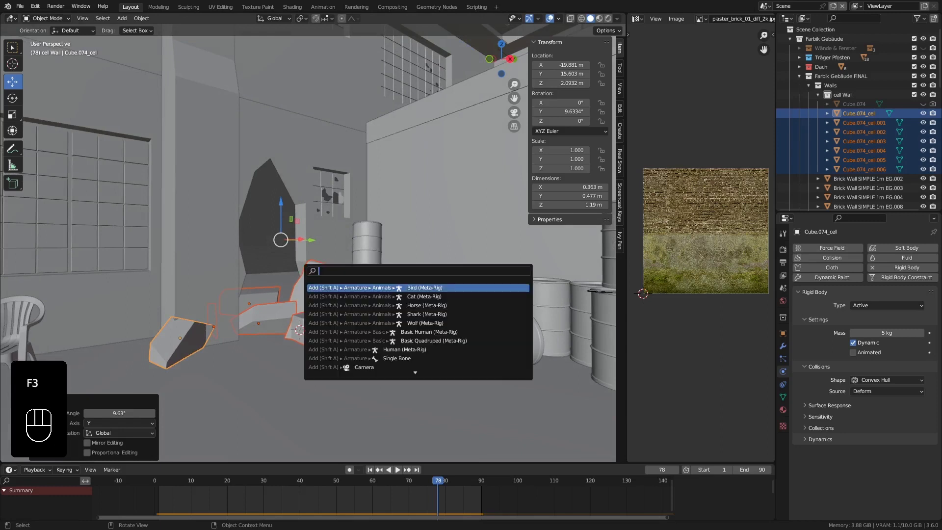
type("R")
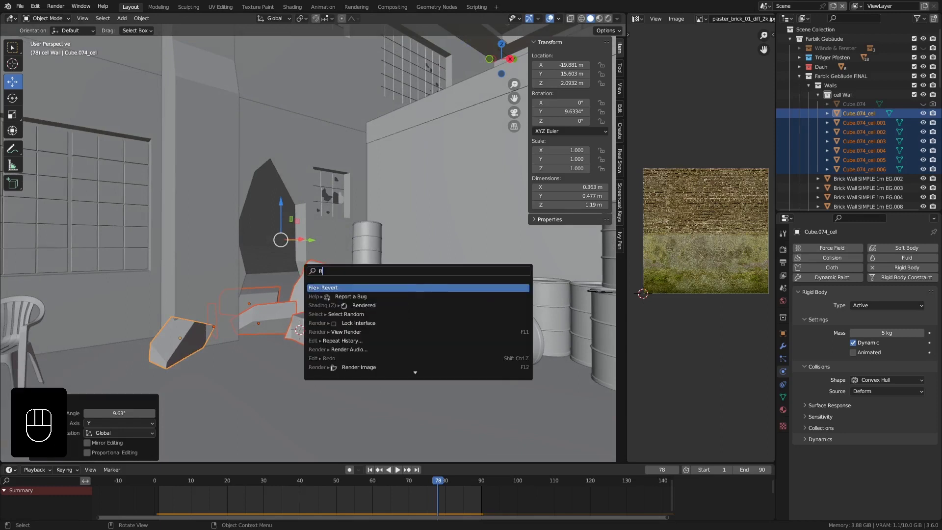
type("GI")
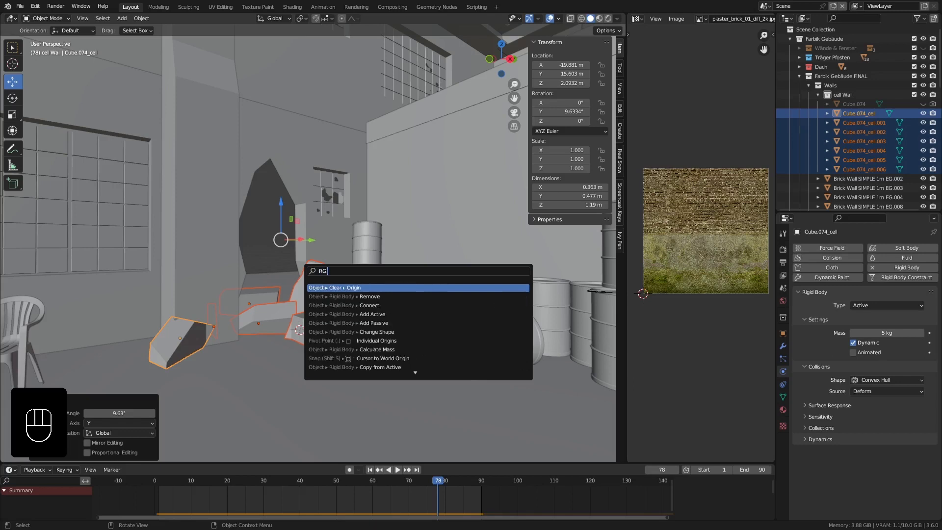
key("BackSpace")
key("BackSpace")
key("BackSpace")
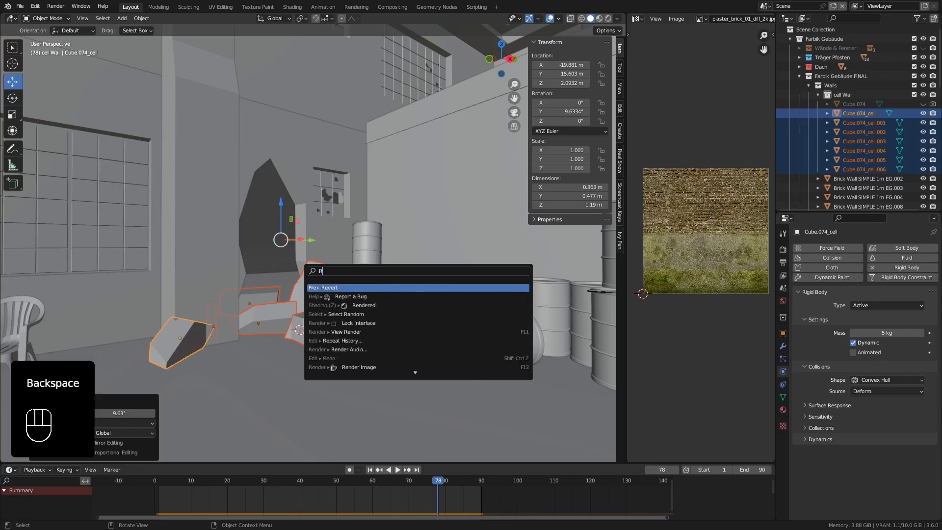
type("AP")
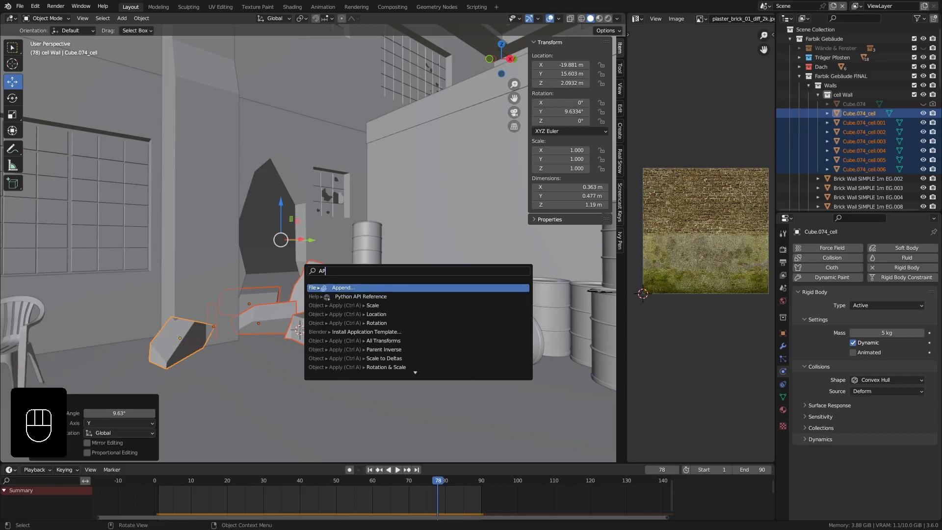
type("PL")
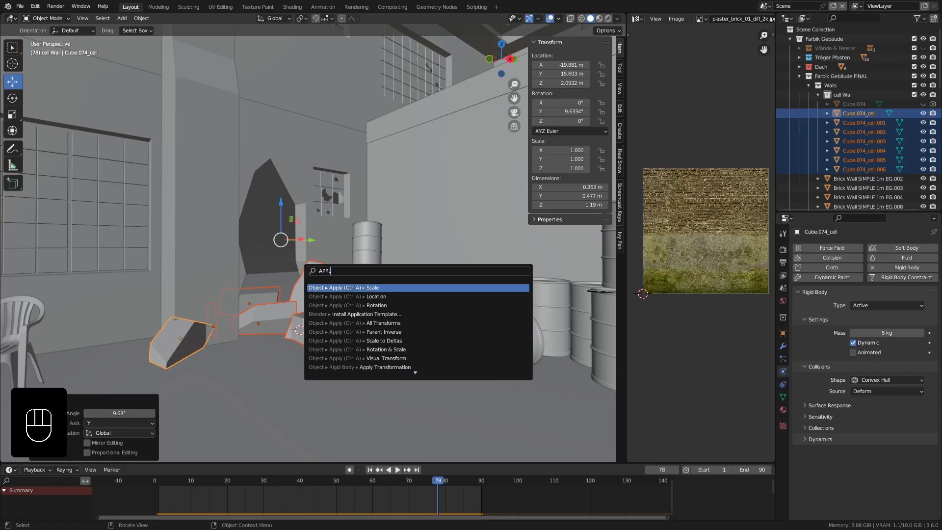
left_click(425, 366)
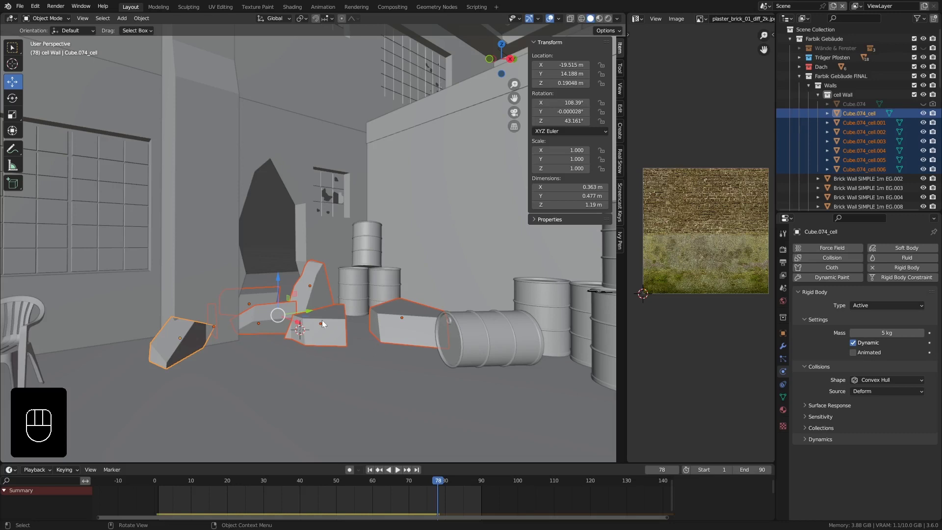
Remove the rigid body physics from all seven fragments and play the timeline from frame 1 to check their positions.
key("F3")
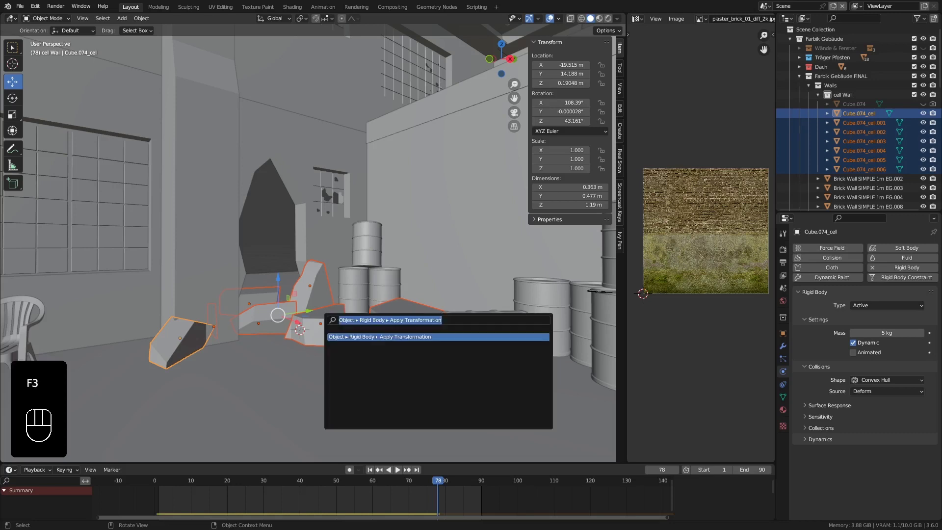
type("remove")
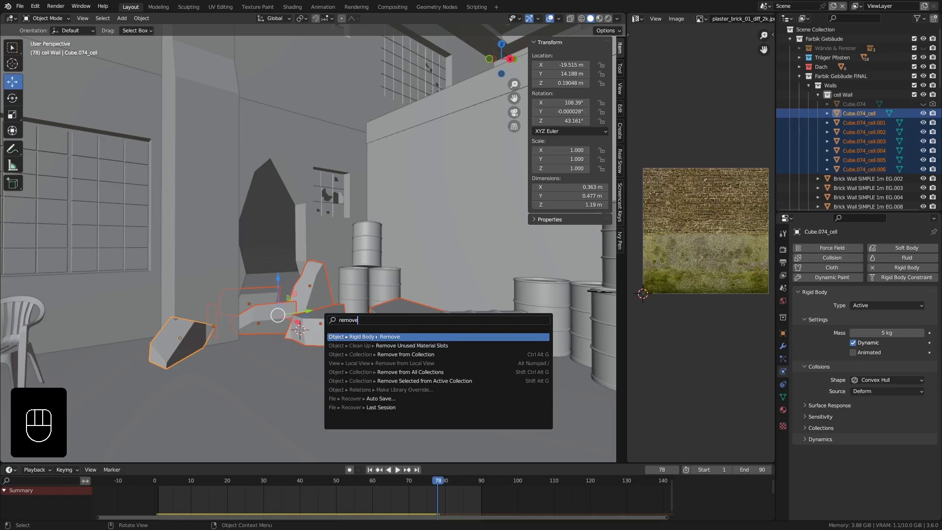
left_click(393, 336)
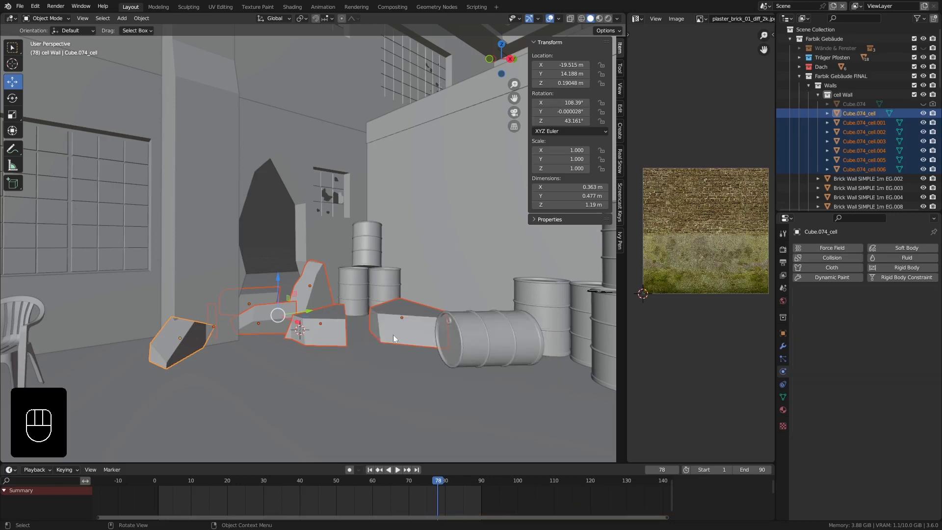
left_click(371, 470)
left_click(397, 469)
left_click(397, 469)
Move the thin triangular fragment outside the wall opening along Z so it no longer sinks into the ground.
middle_click_drag(331, 370, 40, 374)
scroll(196, 324, "up", 1)
middle_click_drag(196, 347, 200, 363)
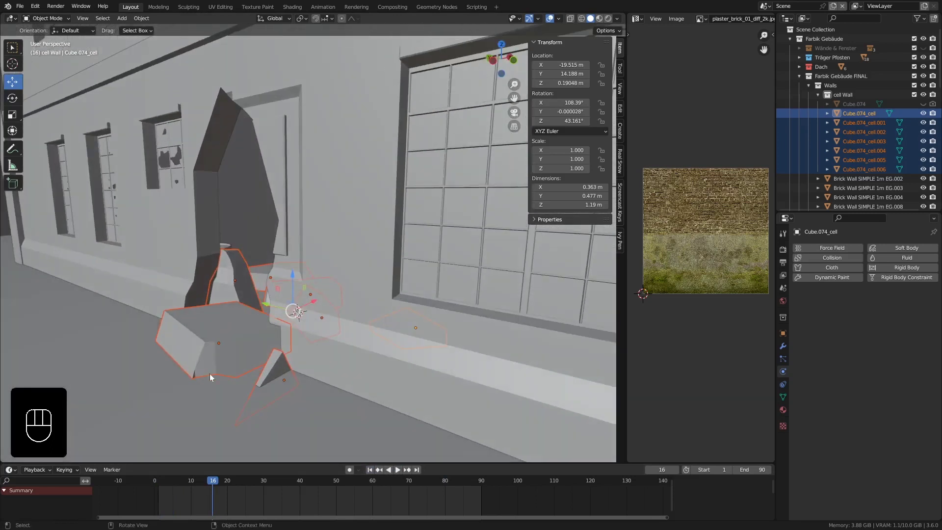
scroll(211, 373, "up", 1)
left_click(297, 379)
middle_click_drag(300, 403, 335, 355)
key("g")
key("z")
left_click(275, 361)
Move the large outside fragment along X away from the wall, and shift the thin triangular fragment about -0.32 m along X.
left_click(216, 321)
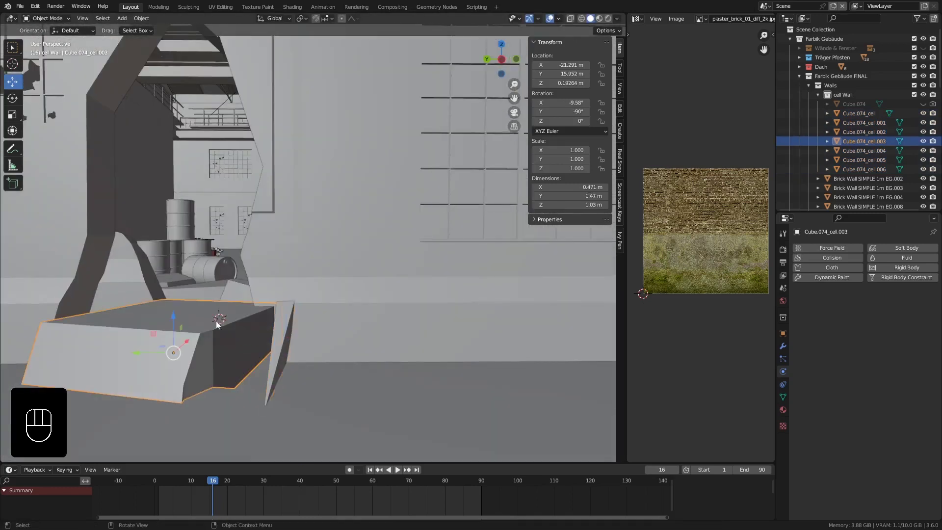
scroll(162, 343, "up", 5)
key("g")
key("x")
left_click_drag(198, 338, 163, 358)
middle_click_drag(194, 393, 283, 307, "shift")
left_click(284, 293)
left_click_drag(327, 273, 275, 307)
Rotate the thin triangular fragment by about -92.8° around the global X axis.
middle_click_drag(274, 307, 311, 293)
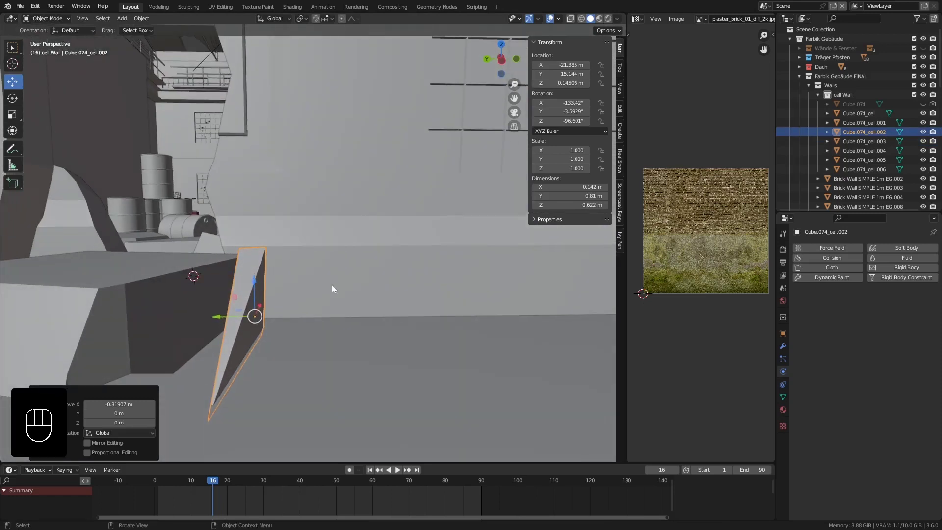
key("r")
right_click(326, 294)
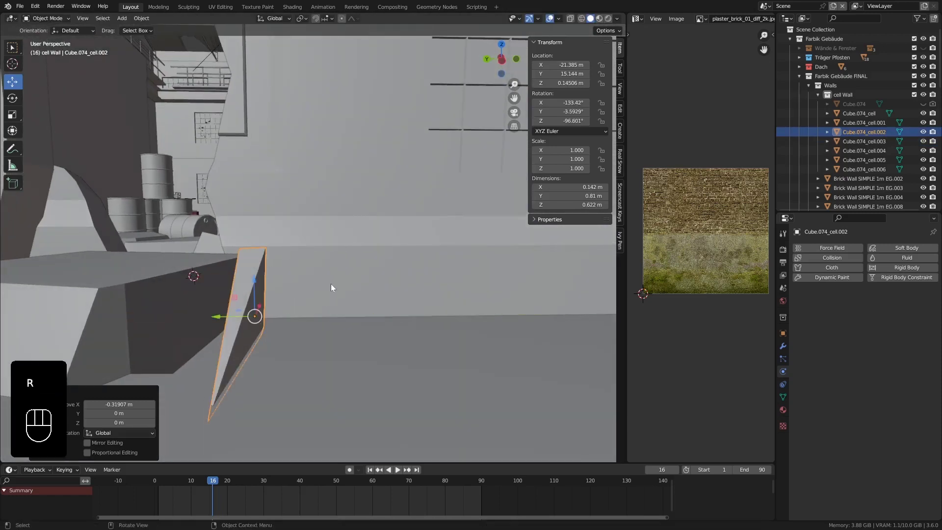
key("r")
middle_click(270, 238)
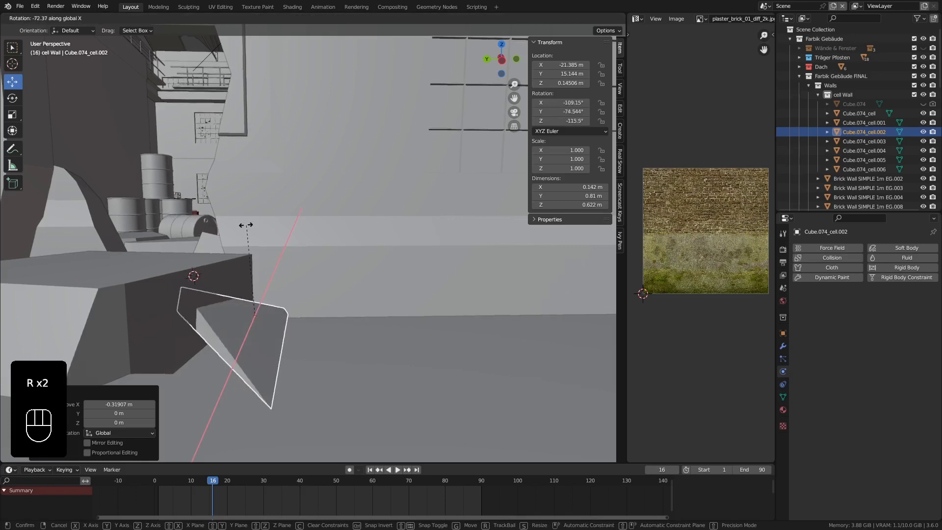
left_click(213, 228)
middle_click_drag(213, 228, 230, 304)
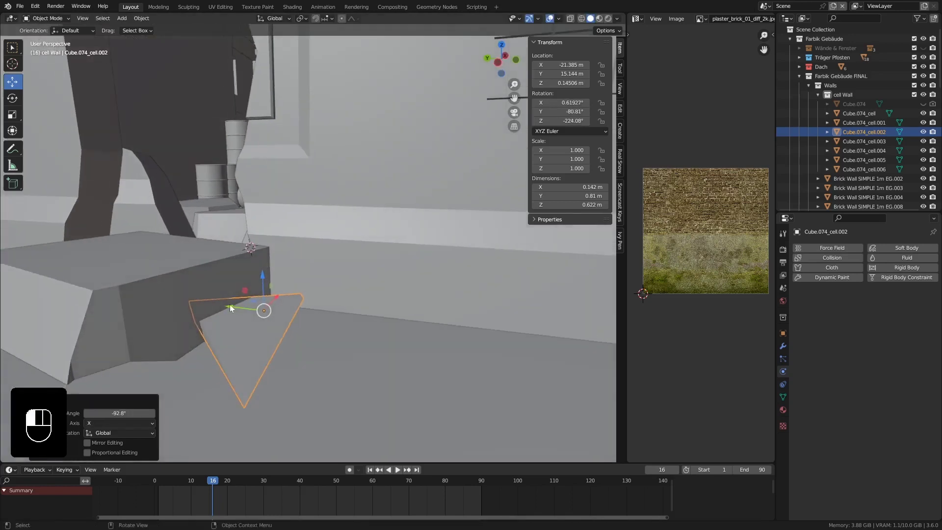
Move the thin triangular fragment about -0.285 m along Y and lower it along Z into the ground.
key("g")
key("y")
left_click(298, 318)
key("g")
key("z")
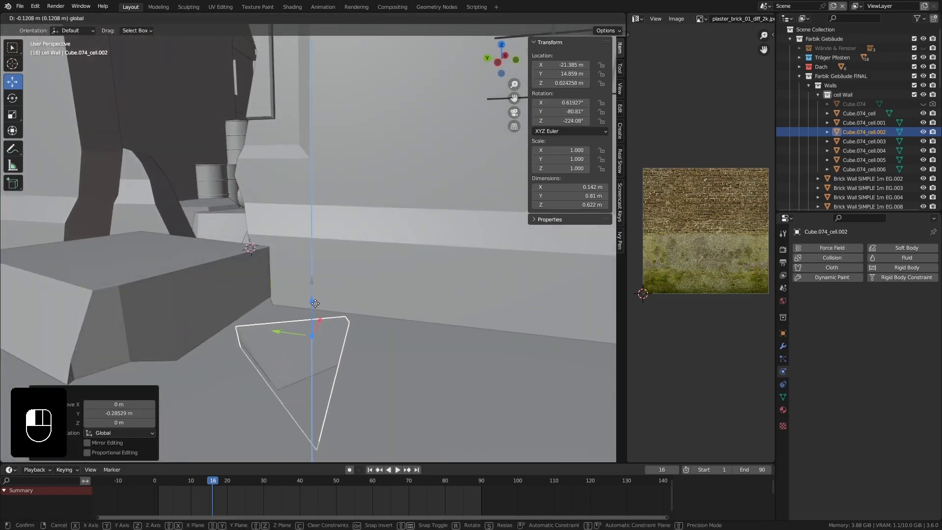
left_click(312, 350)
middle_click_drag(312, 351, 378, 279)
Shift the upright fragment inside the opening about 0.09 m along X, and nudge the fragment beside the fallen barrel slightly.
left_click(378, 278)
left_click_drag(401, 302, 413, 323)
middle_click_drag(414, 310, 401, 312)
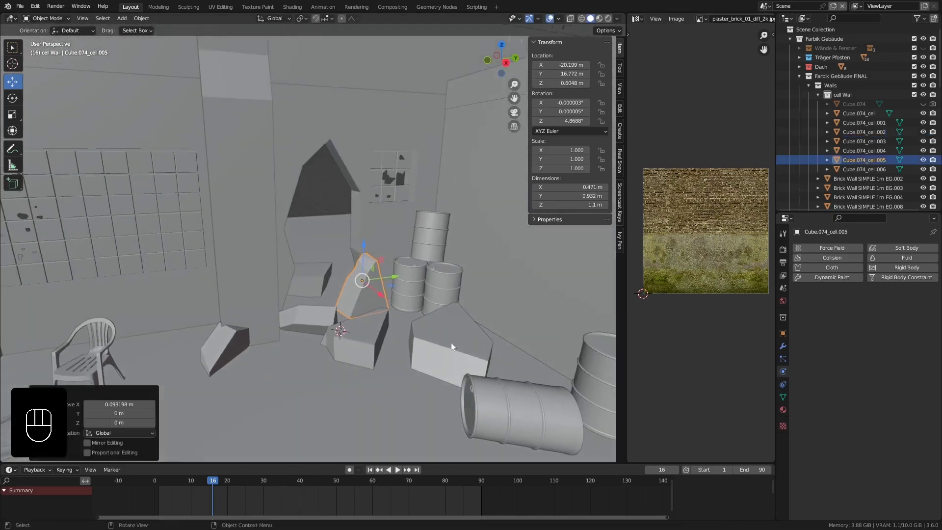
left_click(451, 343)
middle_click_drag(451, 343, 450, 363)
left_click_drag(483, 328, 478, 329)
Move the fragment near the pillar farther into the room along X, and shift the central floor fragment about 0.1 m along X.
middle_click_drag(438, 354, 414, 391)
middle_click_drag(300, 387, 318, 351, "shift")
left_click(261, 338)
left_click_drag(264, 380, 279, 417)
middle_click_drag(371, 404, 319, 388, "shift")
left_click(334, 294)
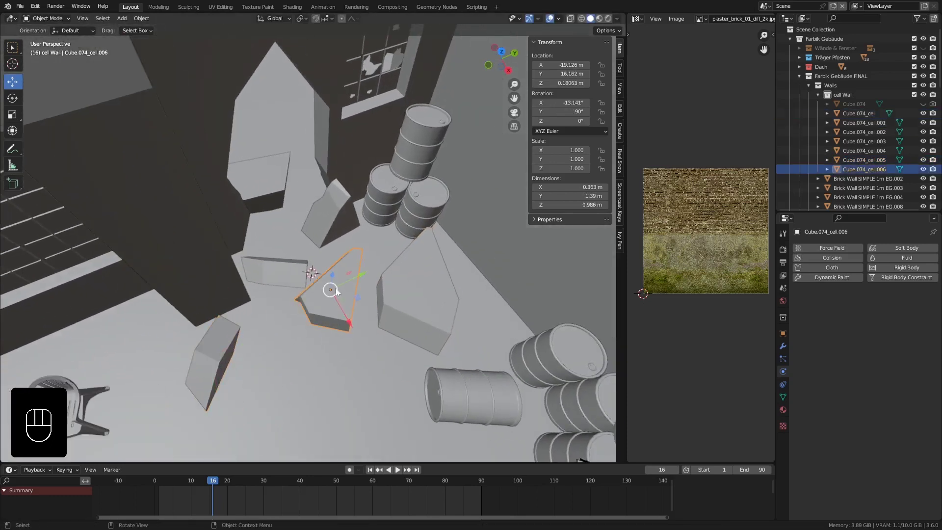
left_click_drag(342, 310, 345, 314)
middle_click_drag(345, 314, 383, 248)
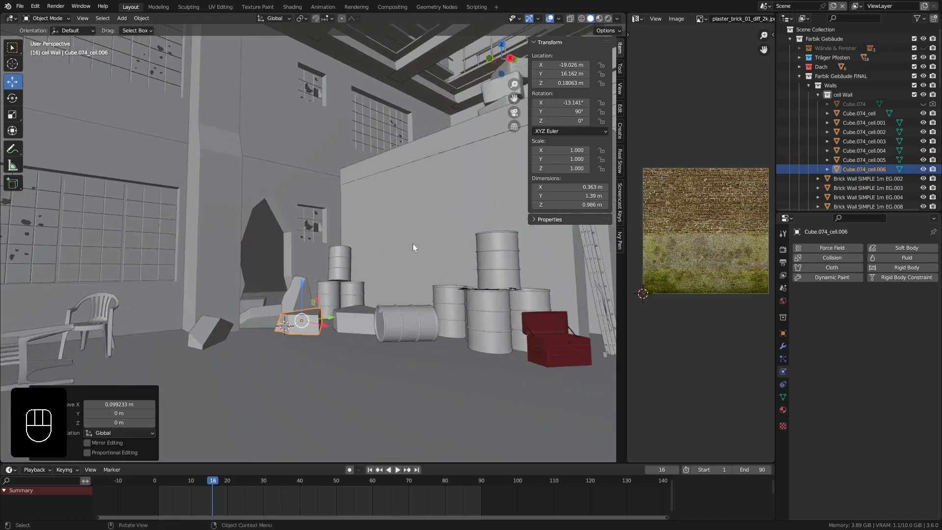
Switch the viewport to rendered shading, deselect everything, and examine the broken wall opening with its fallen fragments.
left_click(608, 19)
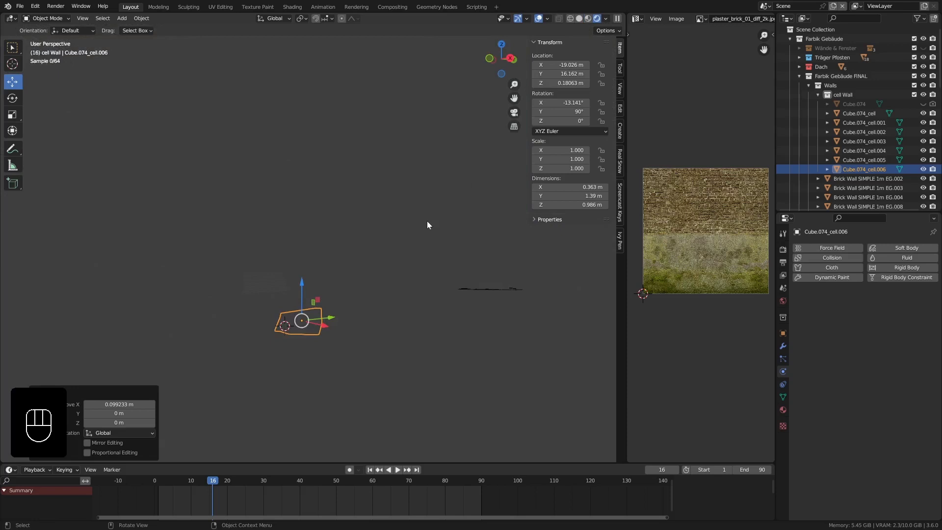
key("alt+a")
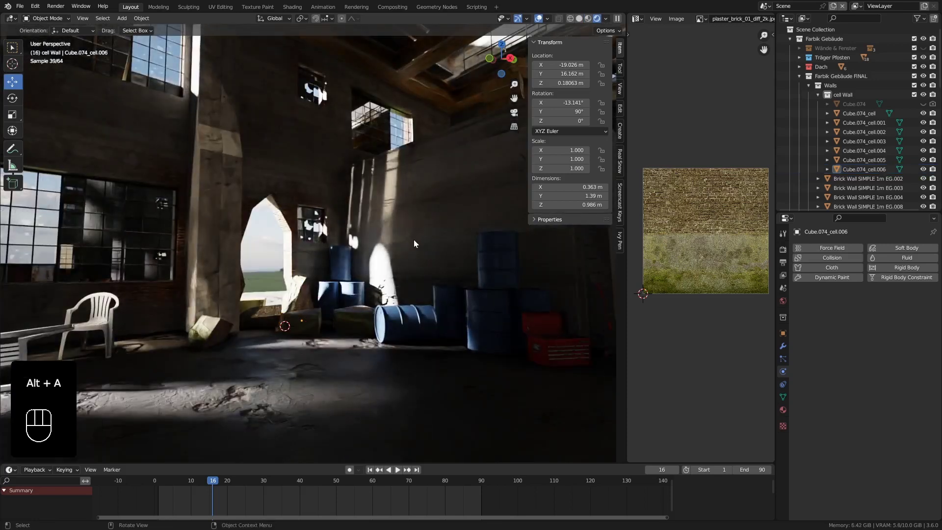
middle_click_drag(293, 286, 358, 264, "ctrl")
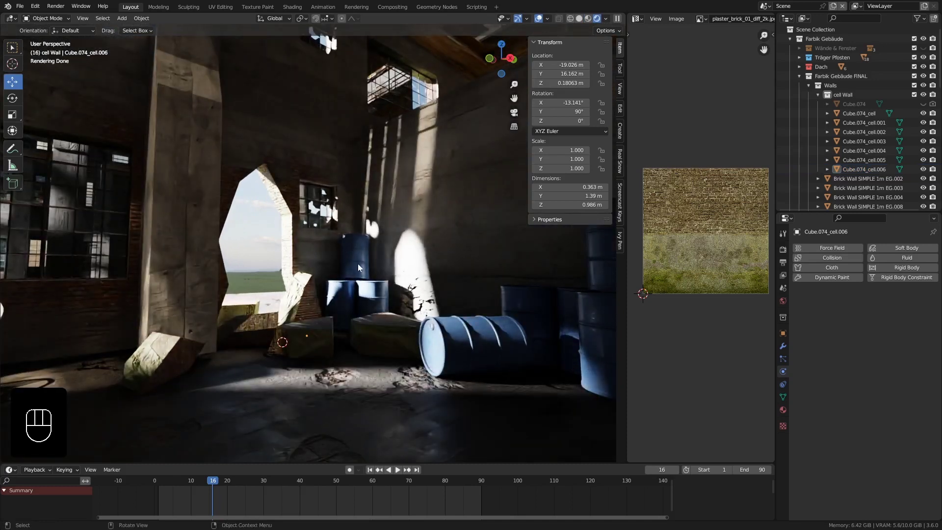
middle_click_drag(316, 260, 357, 247)
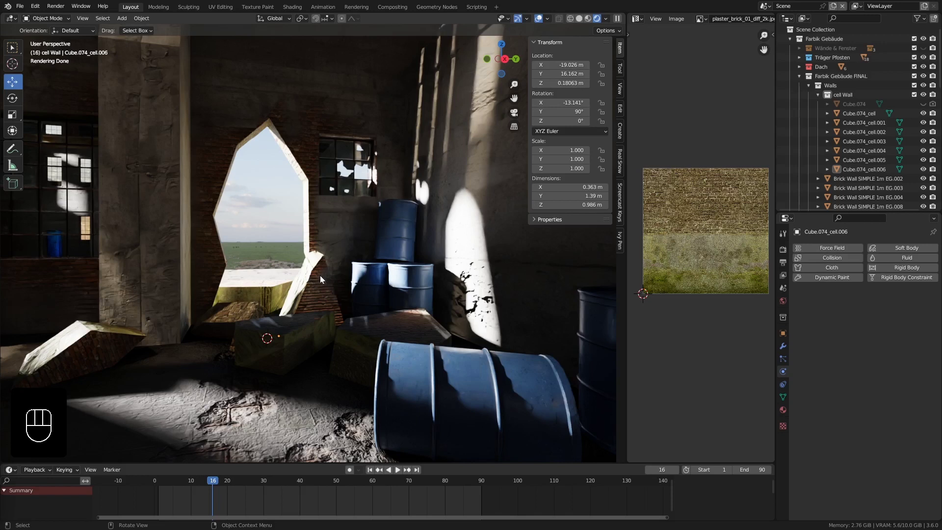
middle_click_drag(321, 274, 343, 274)
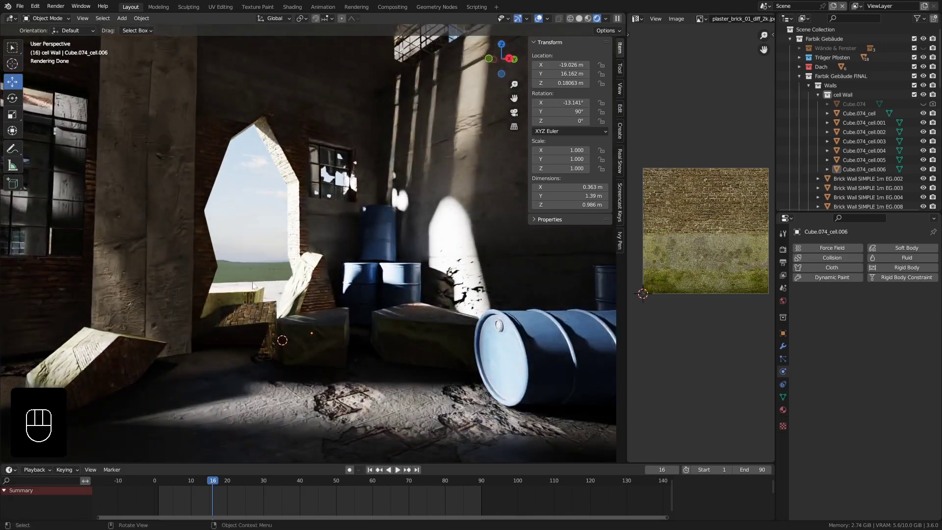